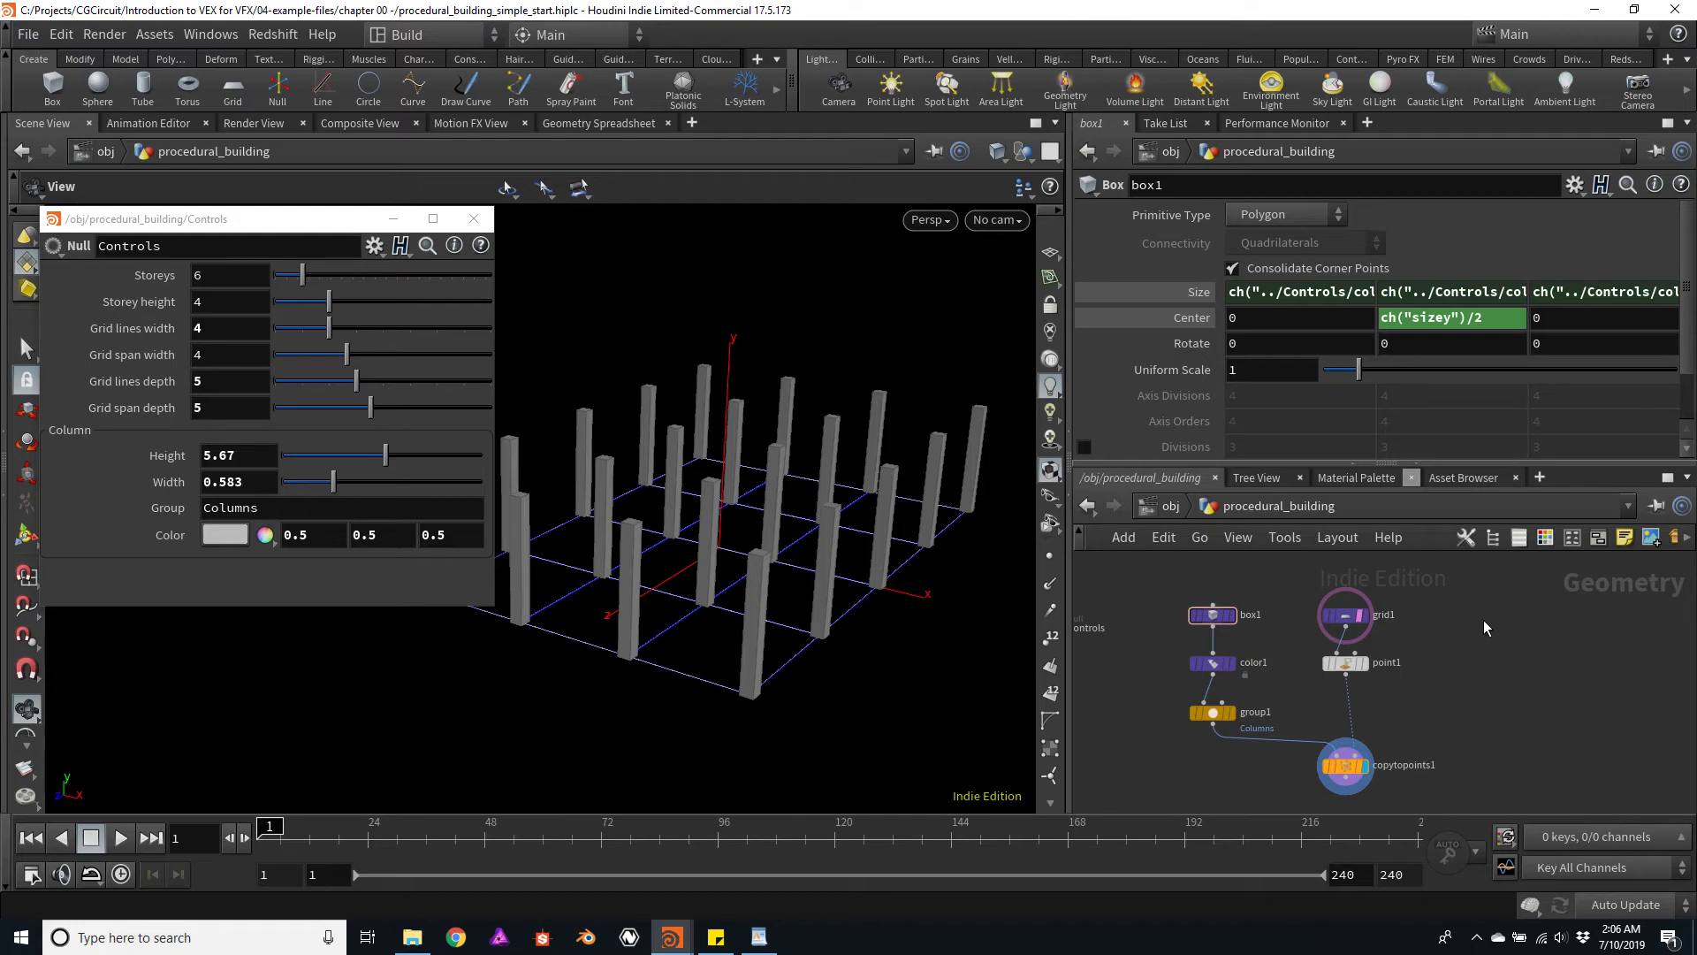
# Box-select the Controls, box1 and grid1 nodes and drag them up above the column setup
pyautogui.moveTo(894, 586)
pyautogui.mouseDown()
pyautogui.moveTo(870, 562)
pyautogui.moveTo(902, 607)
pyautogui.mouseUp()
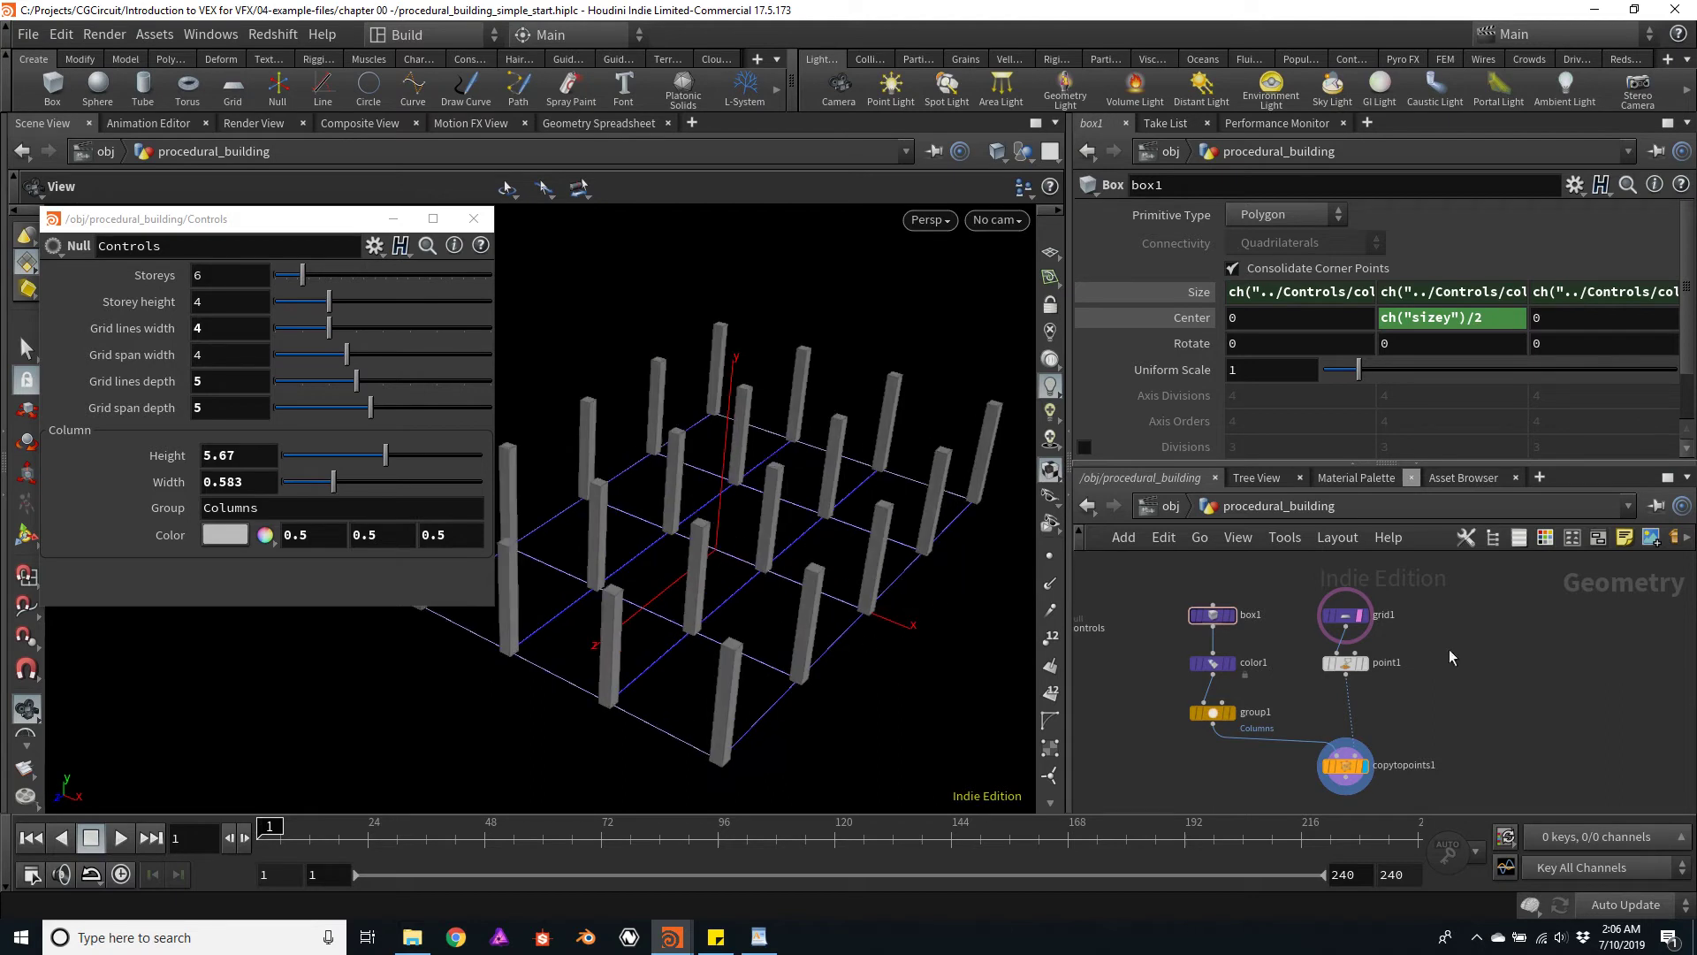
pyautogui.moveTo(838, 518); pyautogui.dragTo(851, 478)
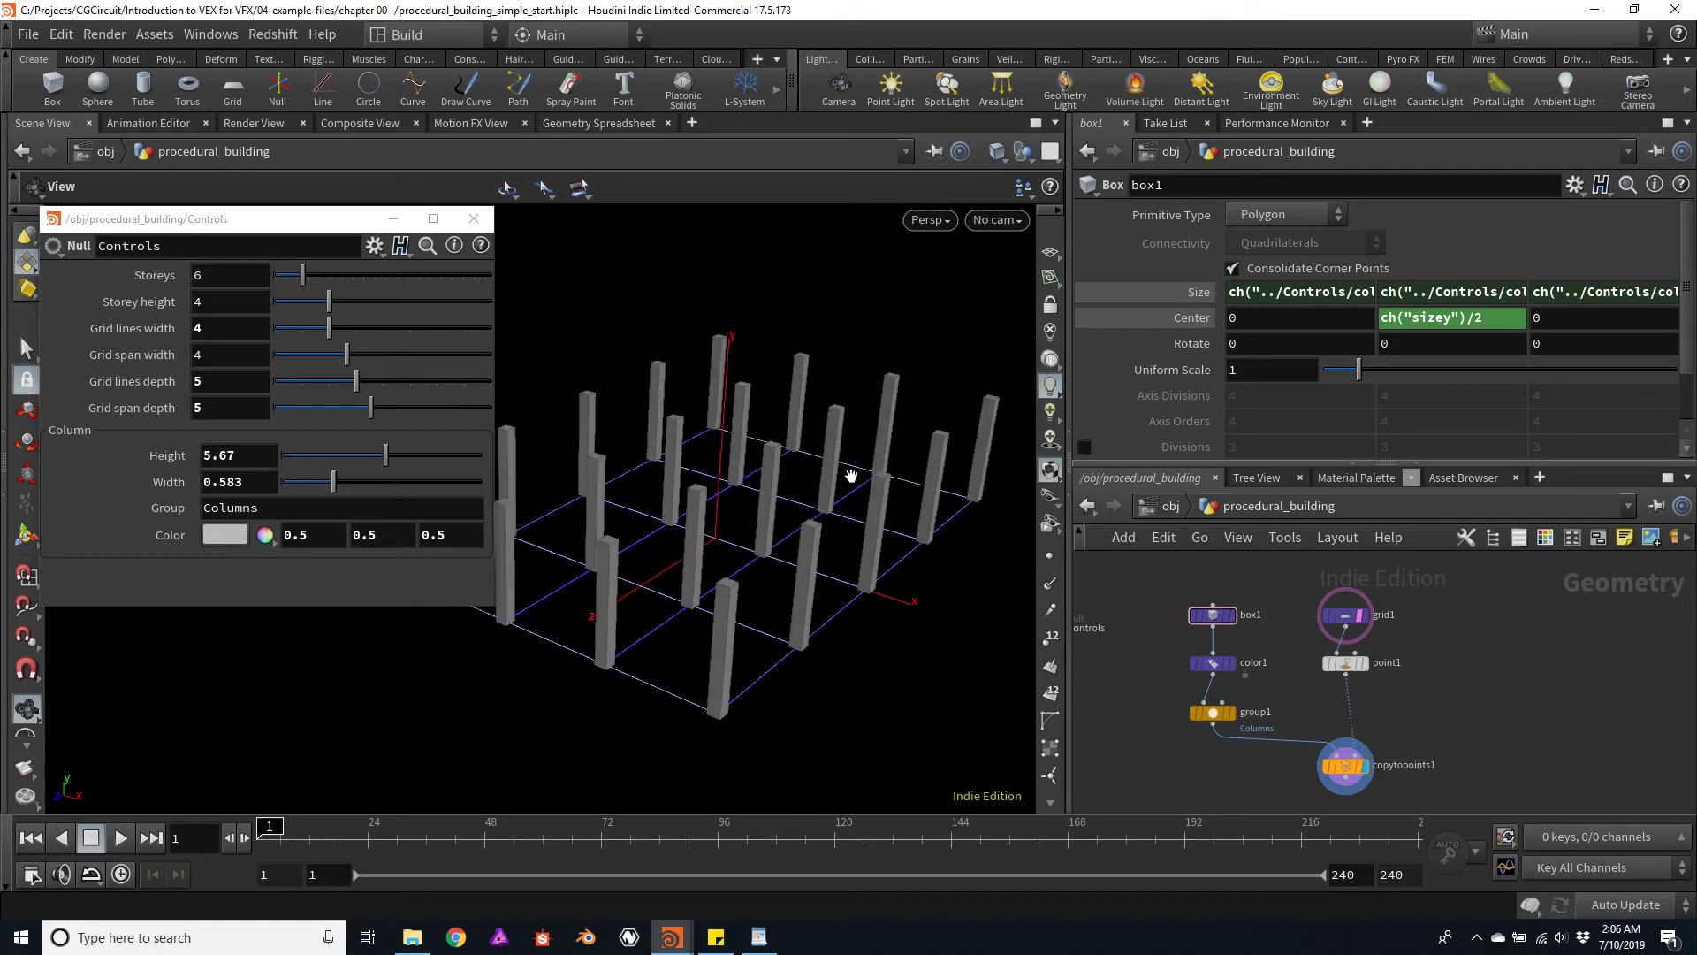
pyautogui.moveTo(1436, 599); pyautogui.dragTo(1514, 633, button='middle')
pyautogui.moveTo(1524, 608); pyautogui.dragTo(1140, 663)
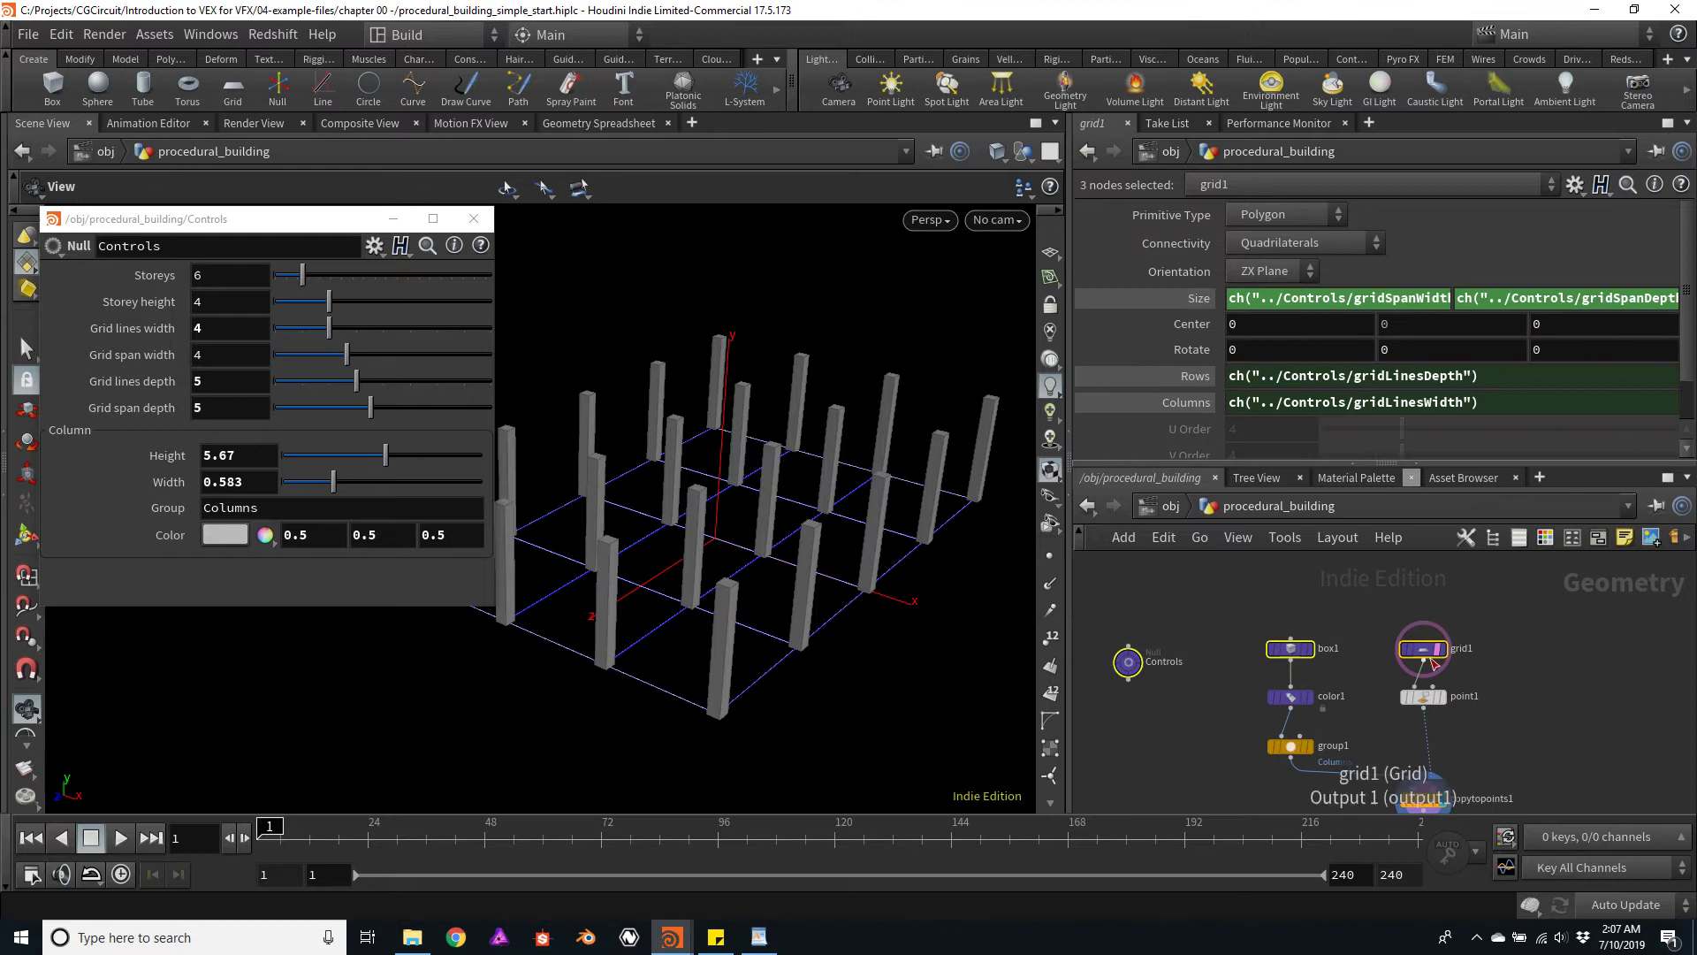
pyautogui.moveTo(1433, 656); pyautogui.dragTo(1433, 614)
# Add a Transform node wired from grid1's output, placed beside point1
pyautogui.click(1424, 619)
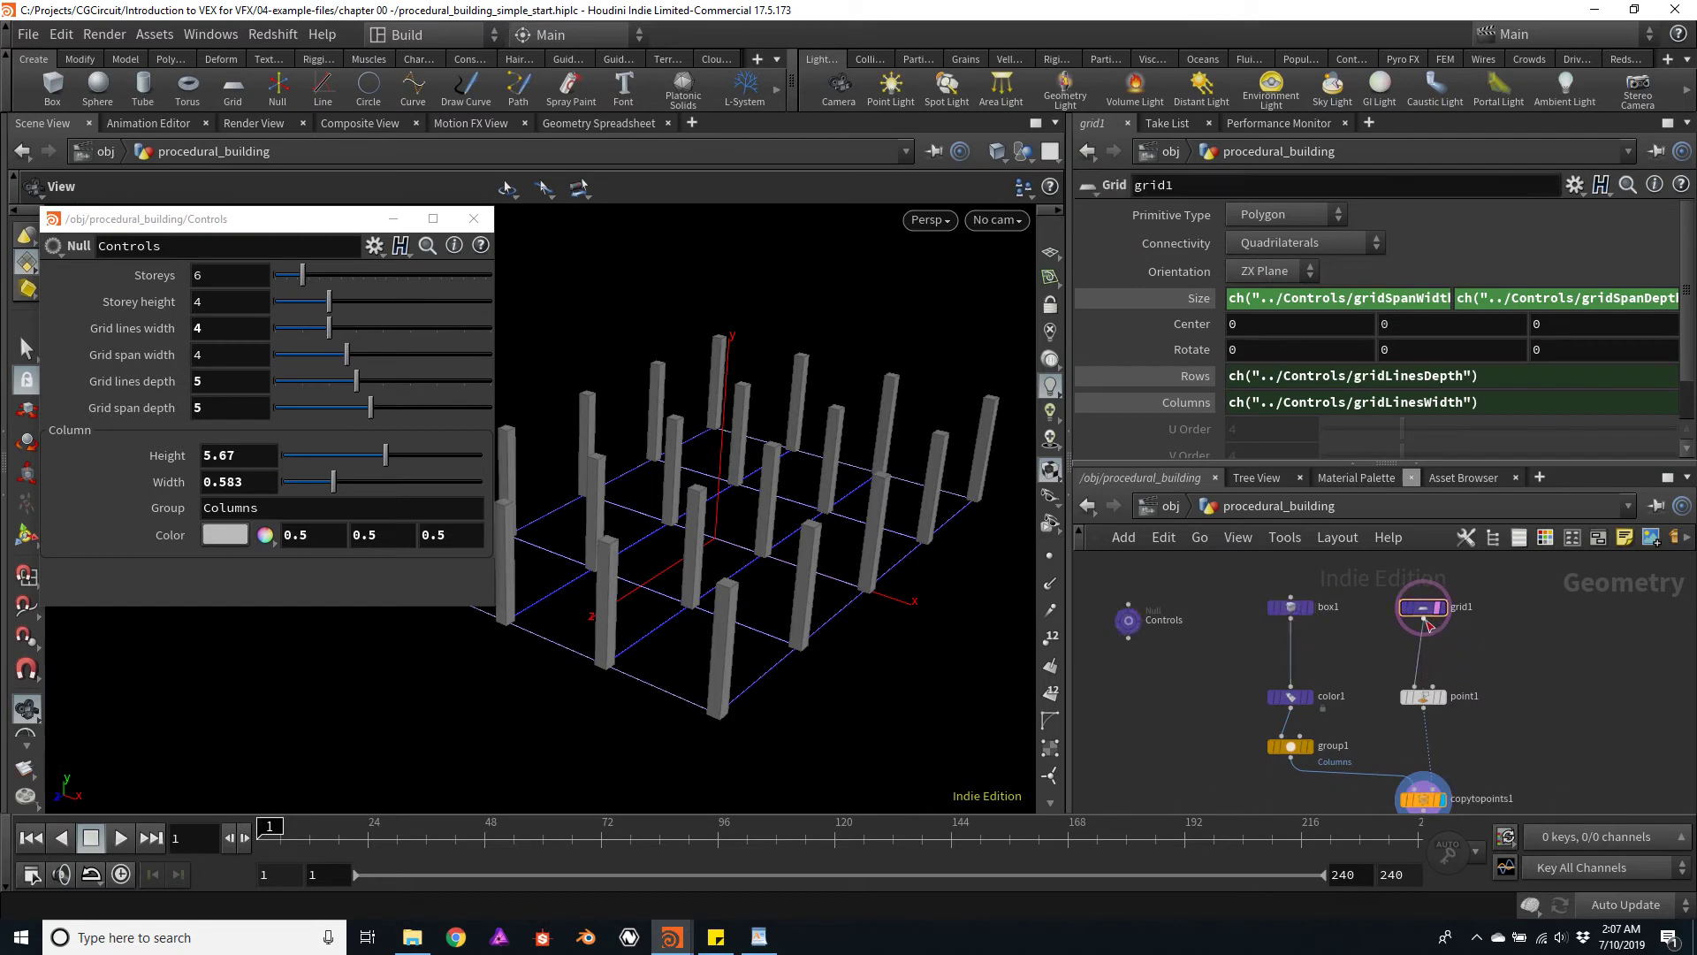
pyautogui.press('Tab')
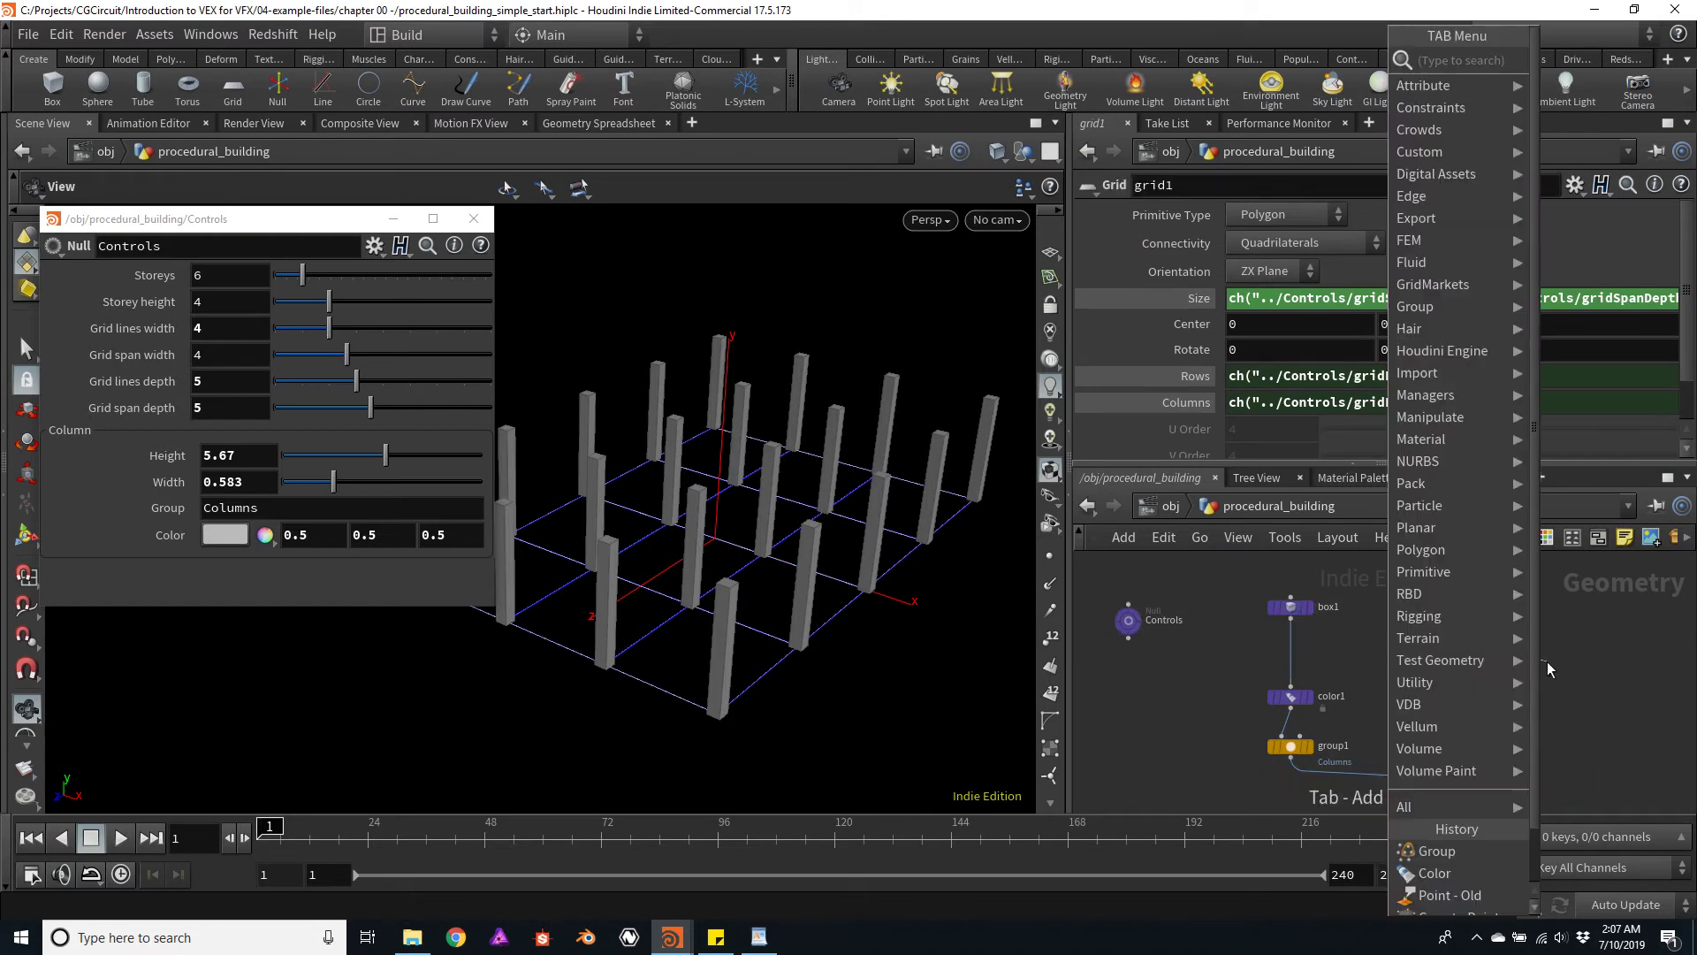
pyautogui.write('trans')
pyautogui.press('Return')
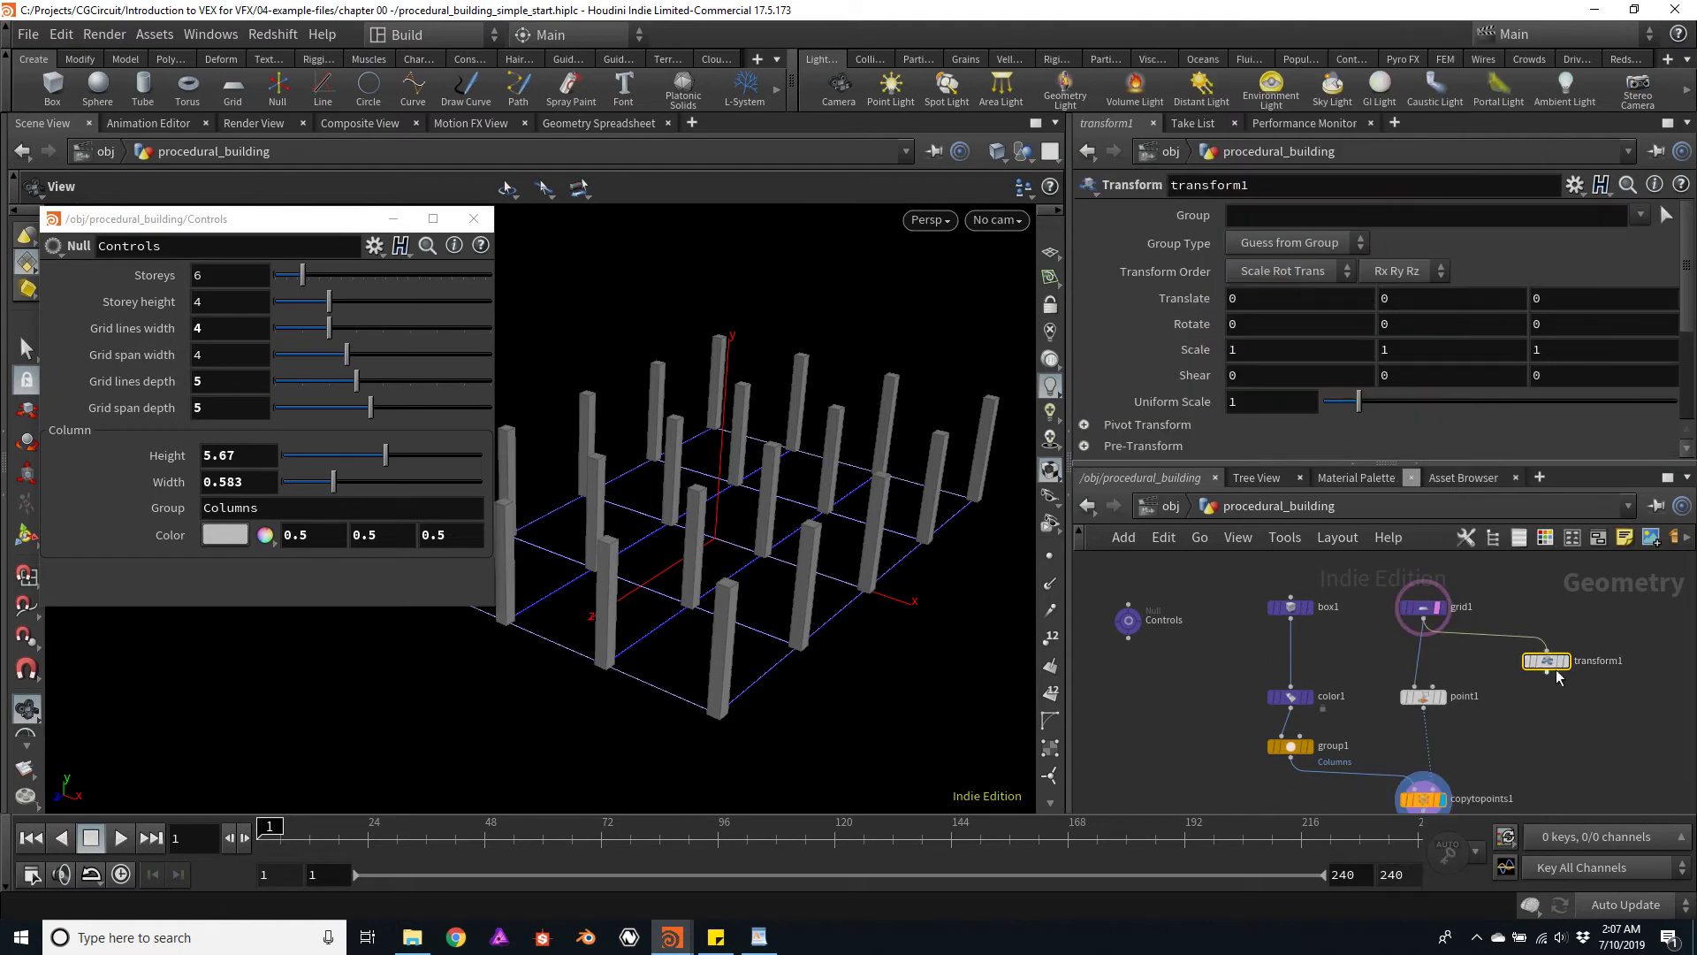
pyautogui.click(1574, 700)
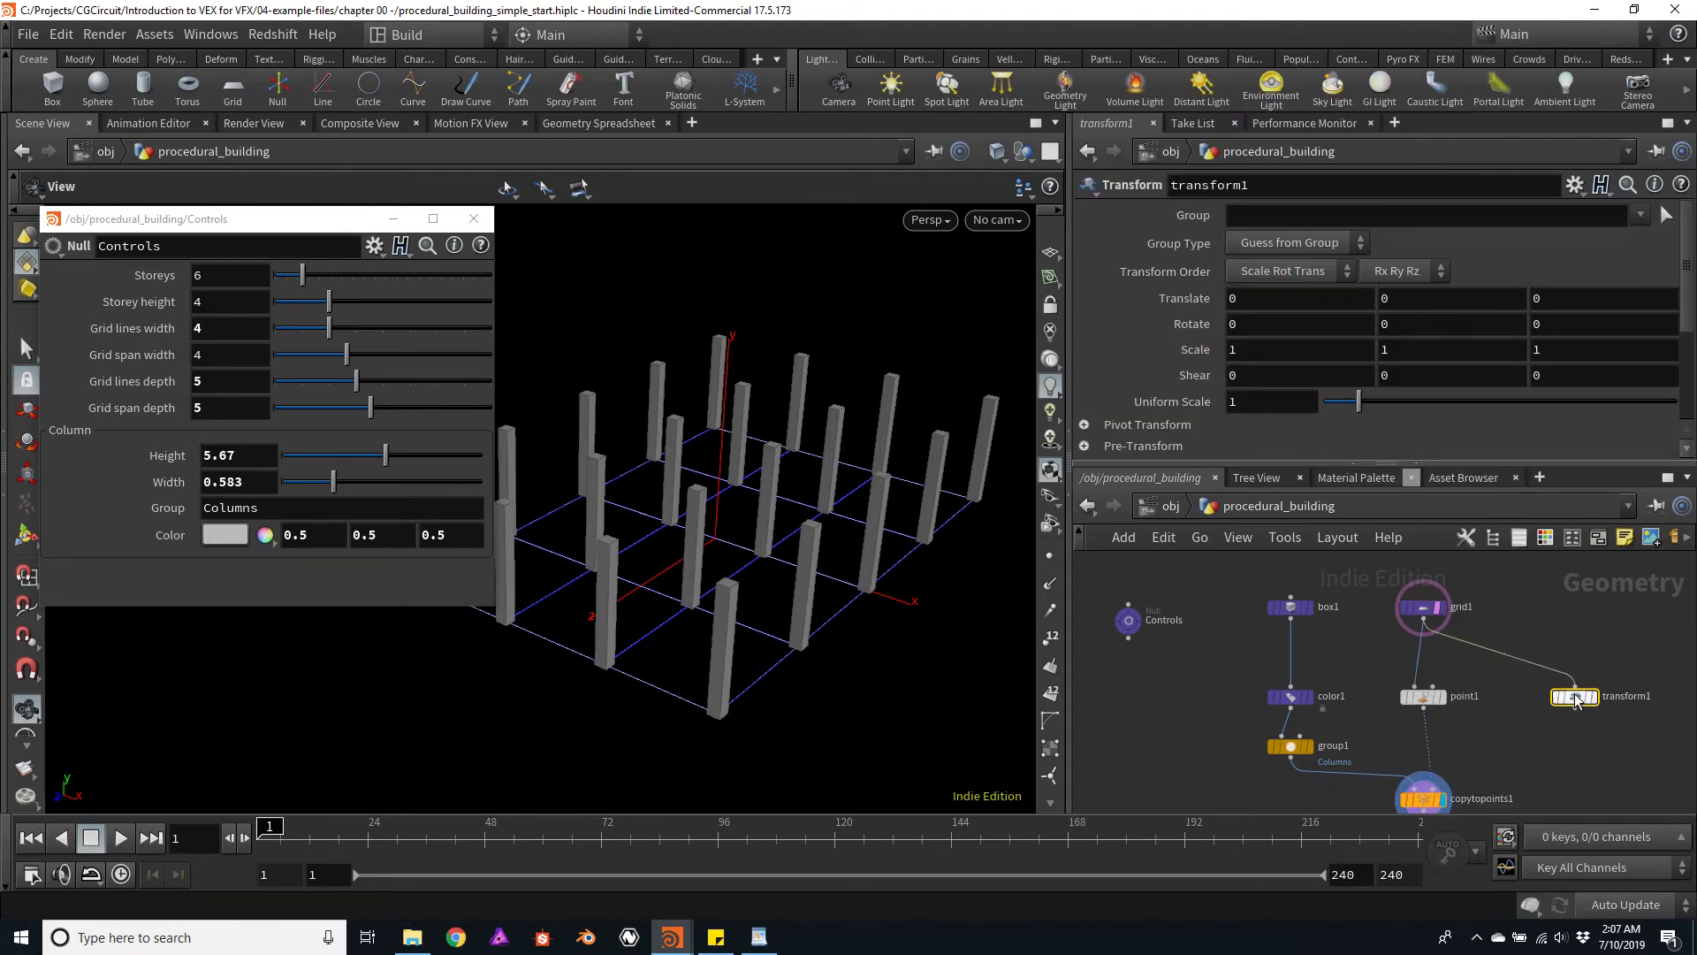
pyautogui.moveTo(1544, 643); pyautogui.dragTo(1463, 586, button='middle')
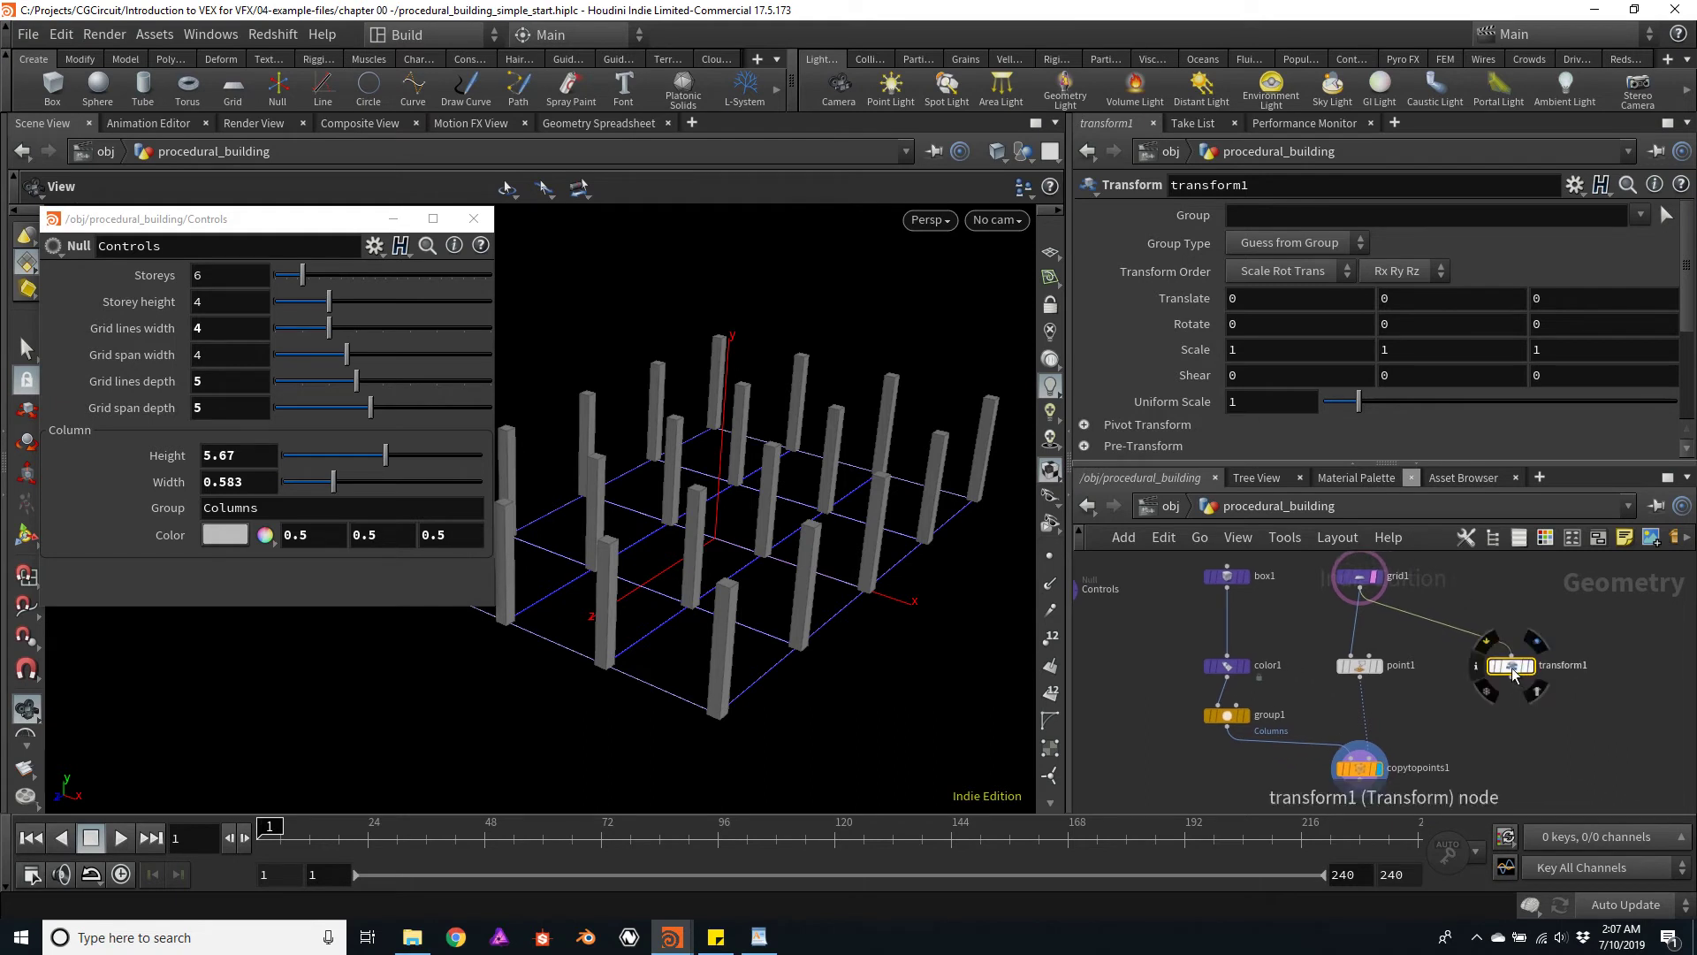
# Colour the transform1 node purple
pyautogui.press('c')
pyautogui.click(1577, 782)
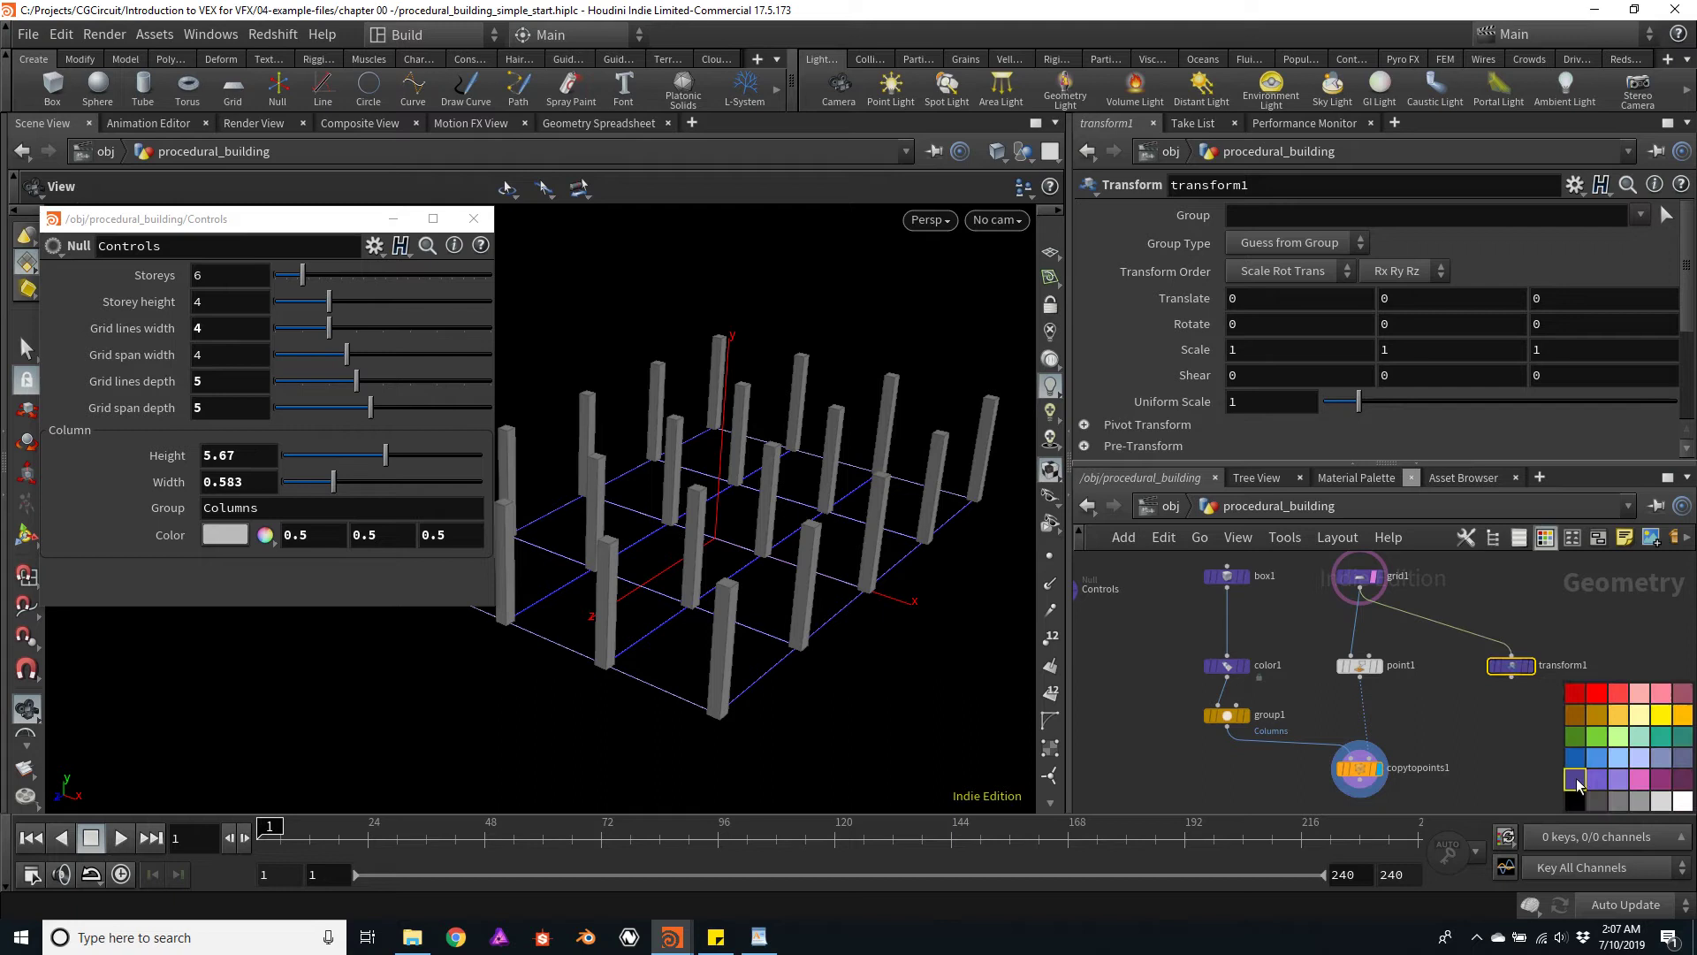
pyautogui.press('c')
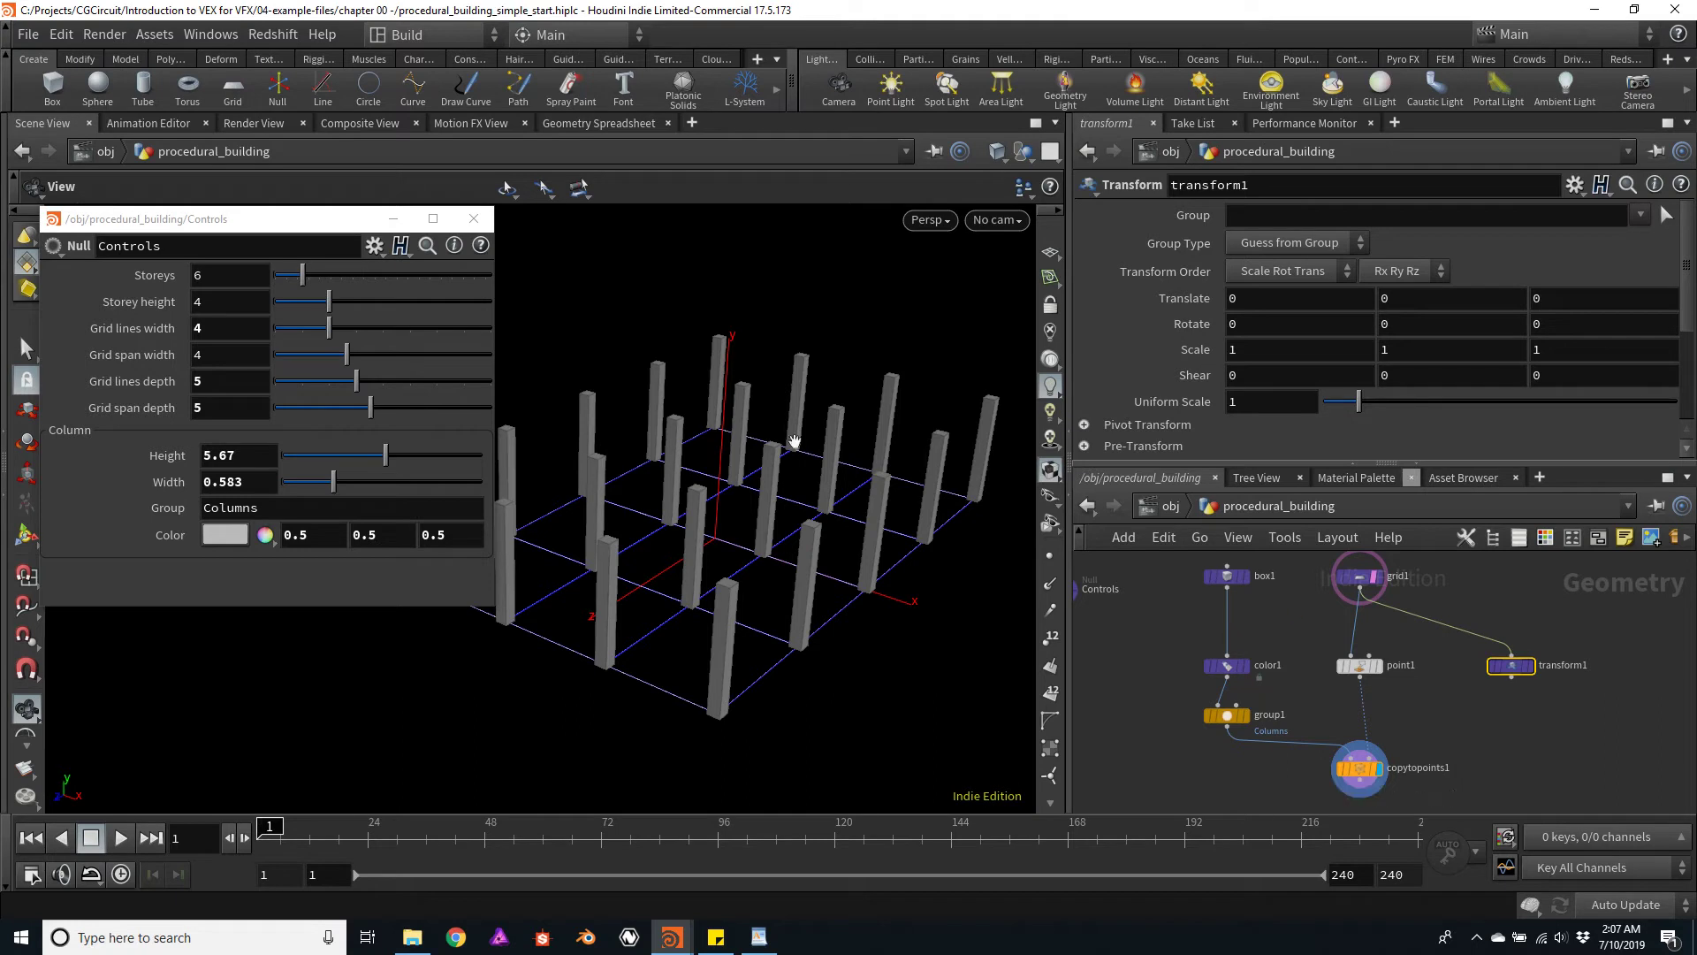
# Link transform1's Translate Y to the Controls storey height and template its raised grid
pyautogui.rightClick(141, 309)
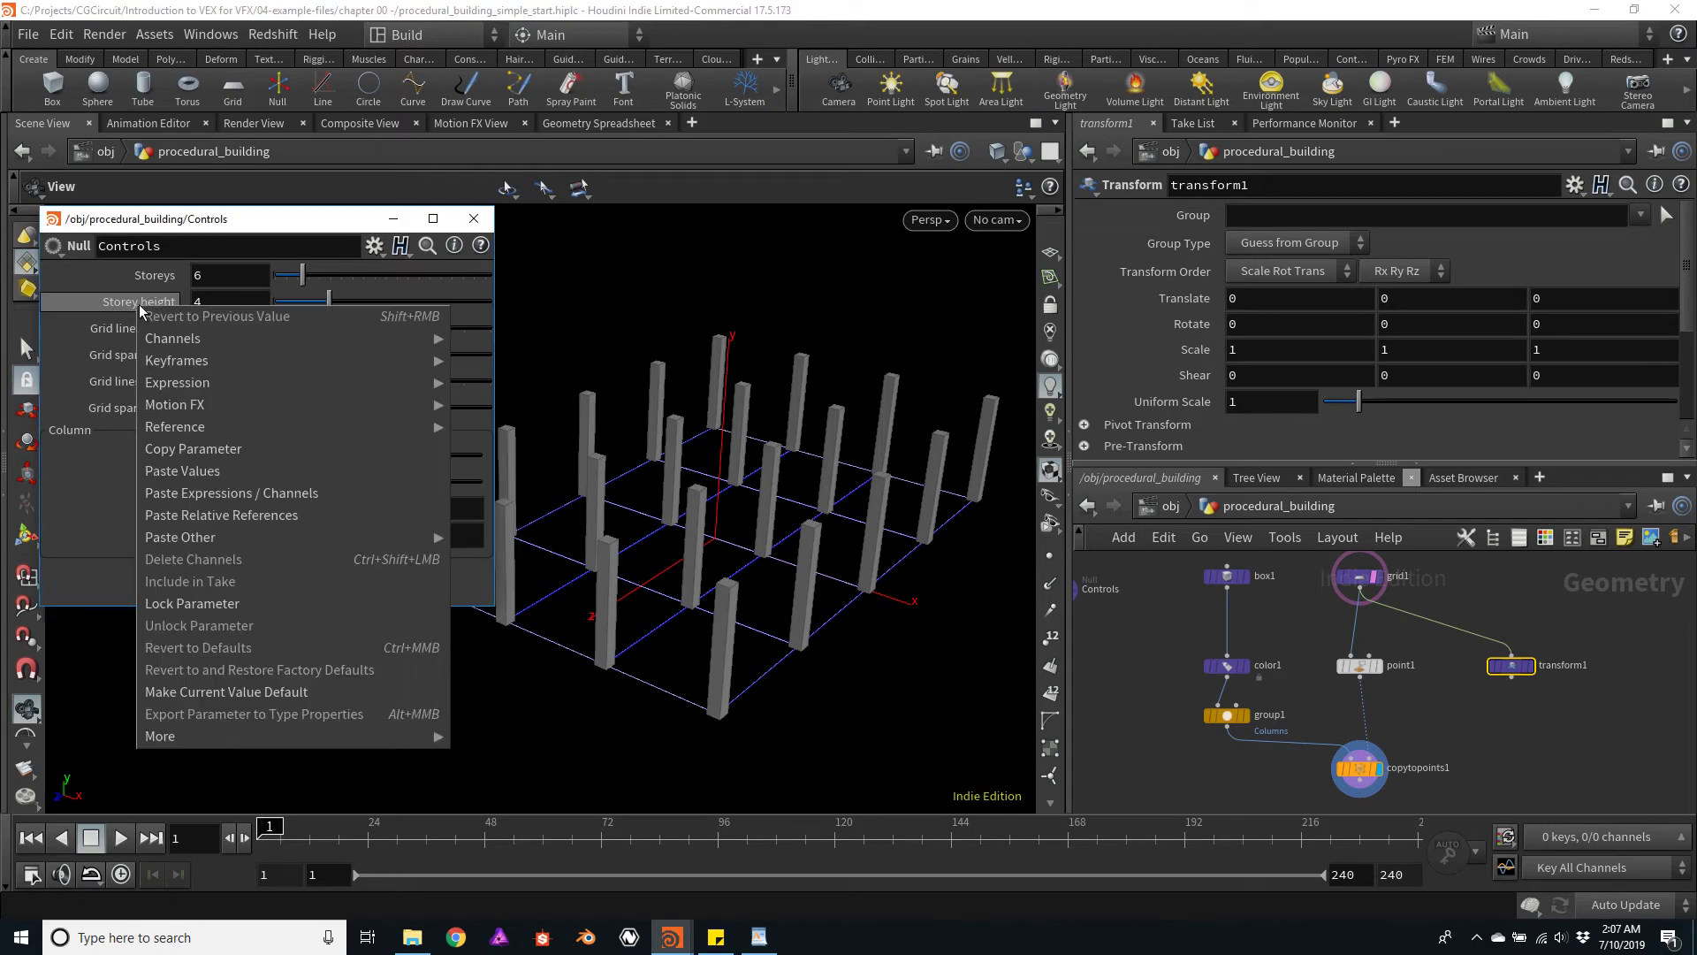
pyautogui.click(201, 449)
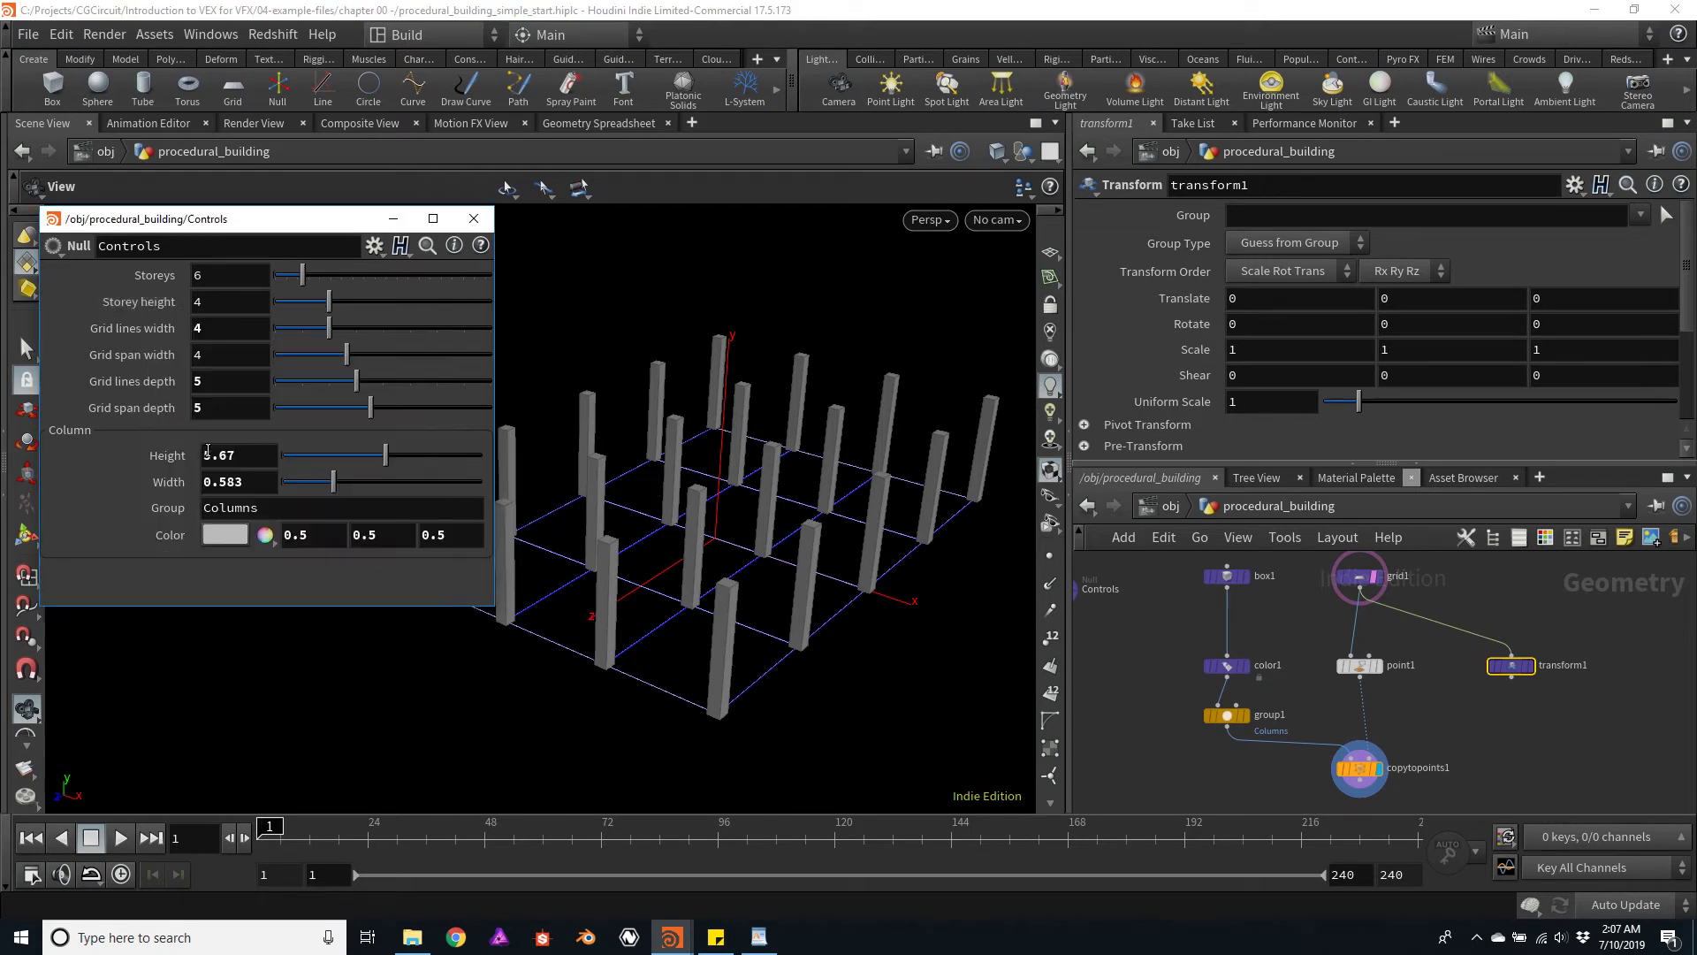
pyautogui.click(1517, 669)
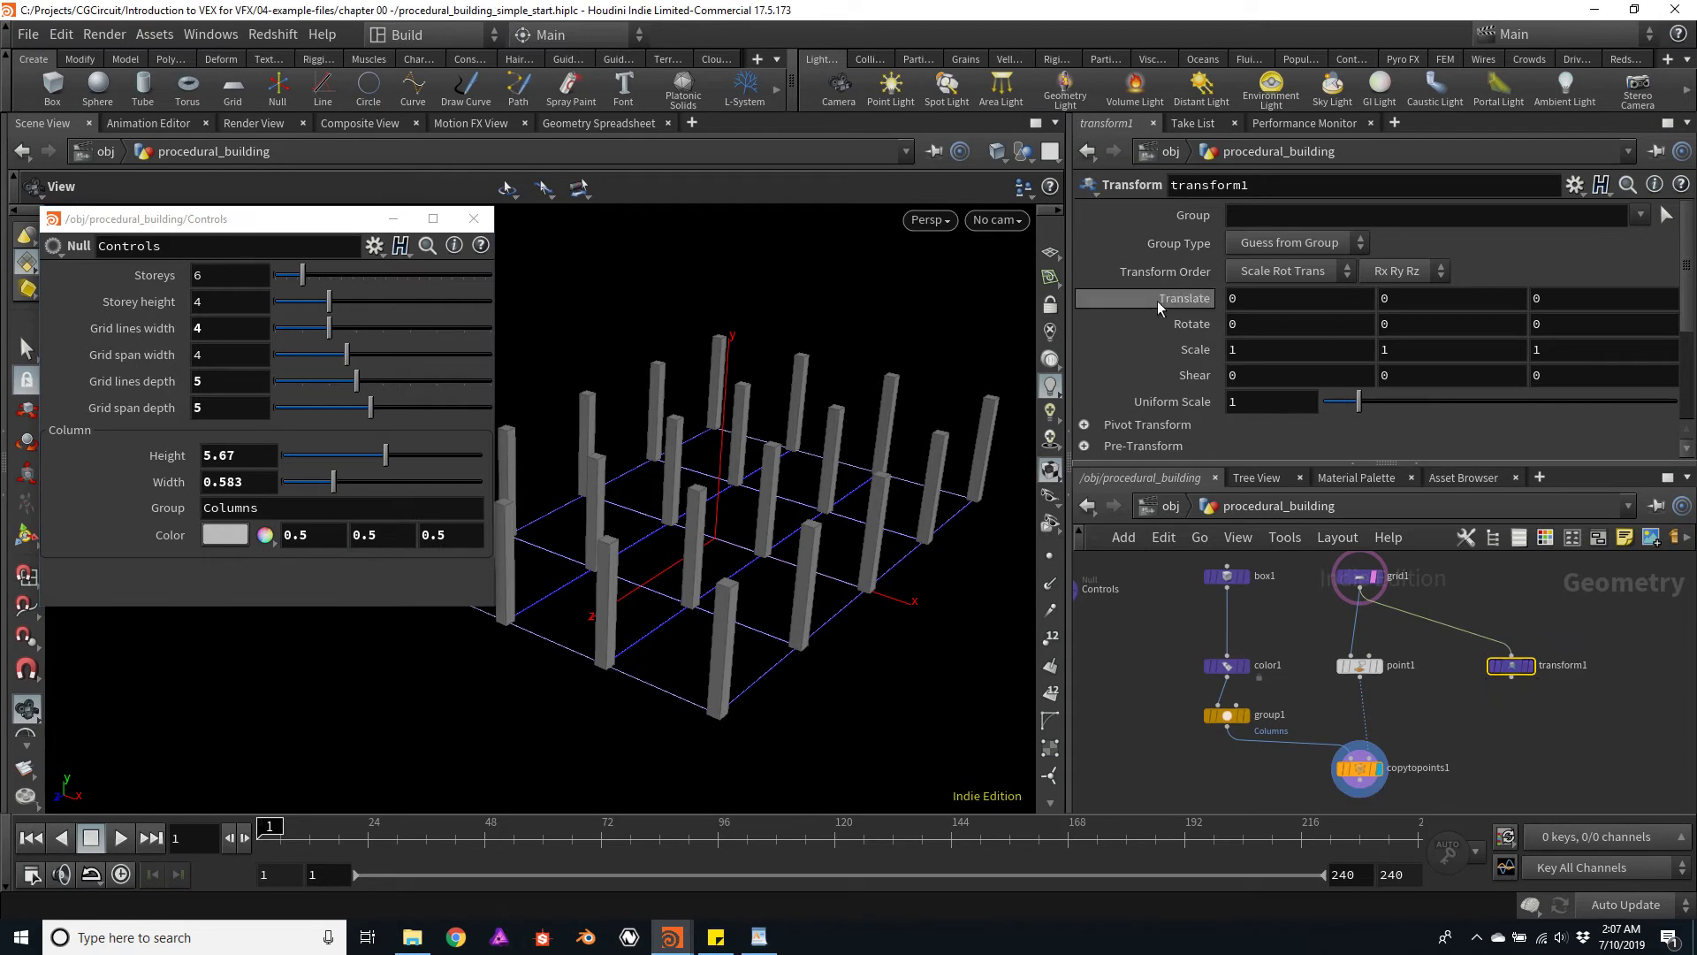
pyautogui.rightClick(1420, 302)
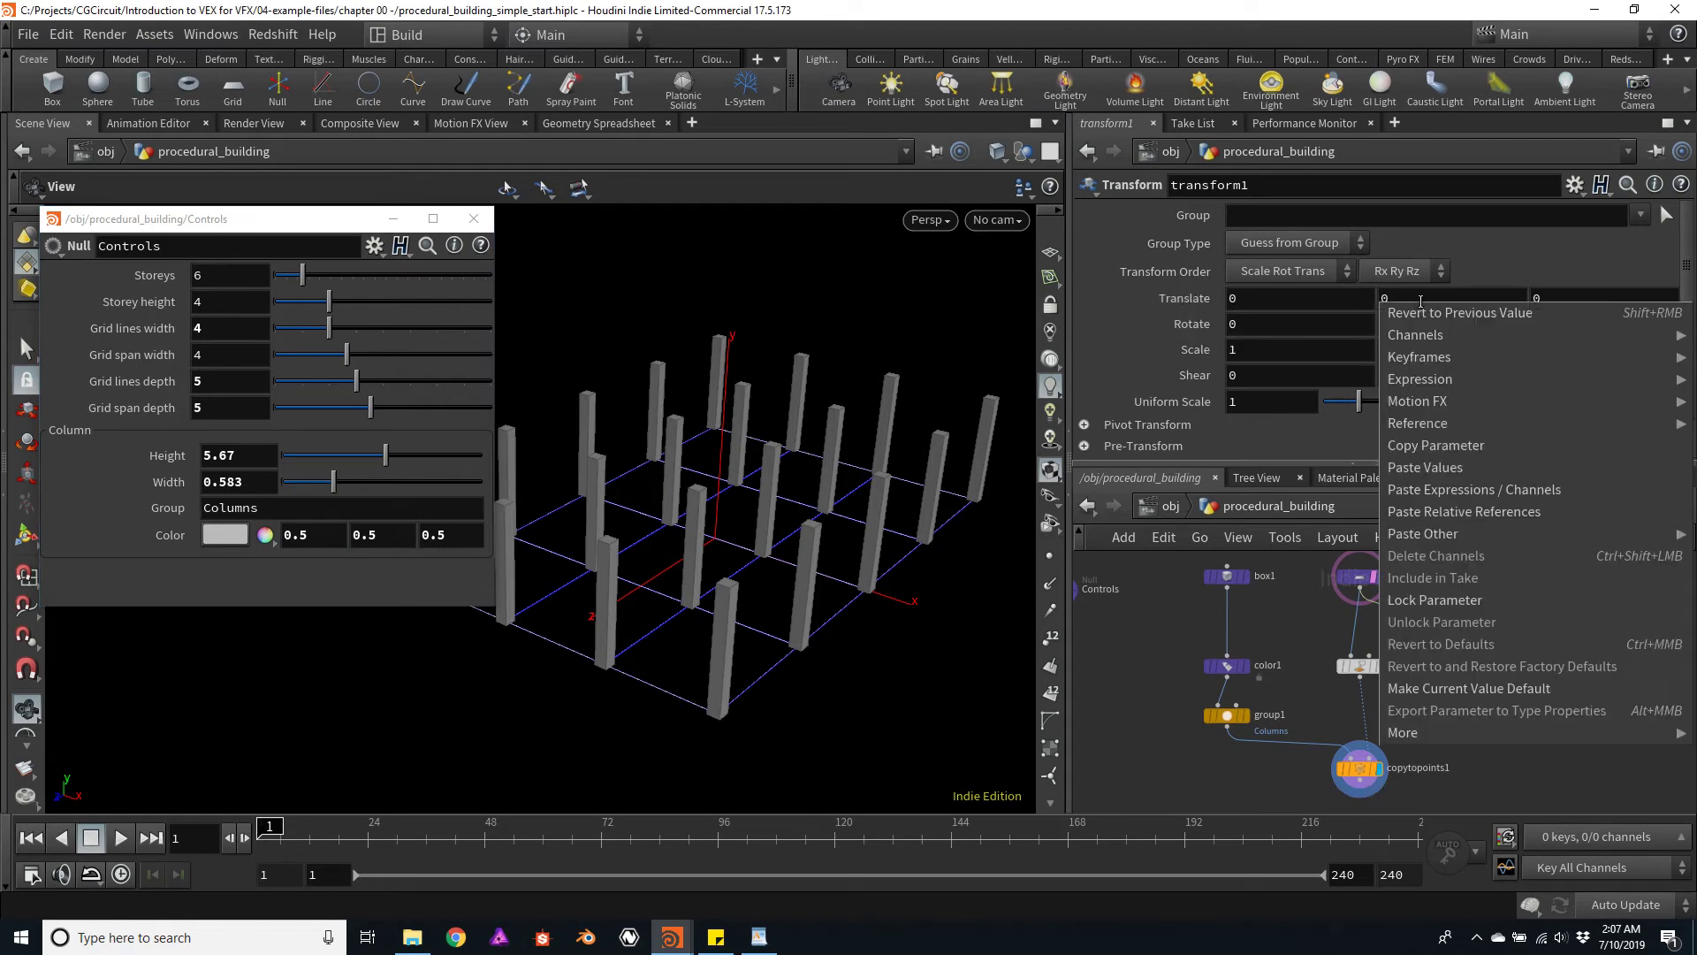
pyautogui.click(1523, 510)
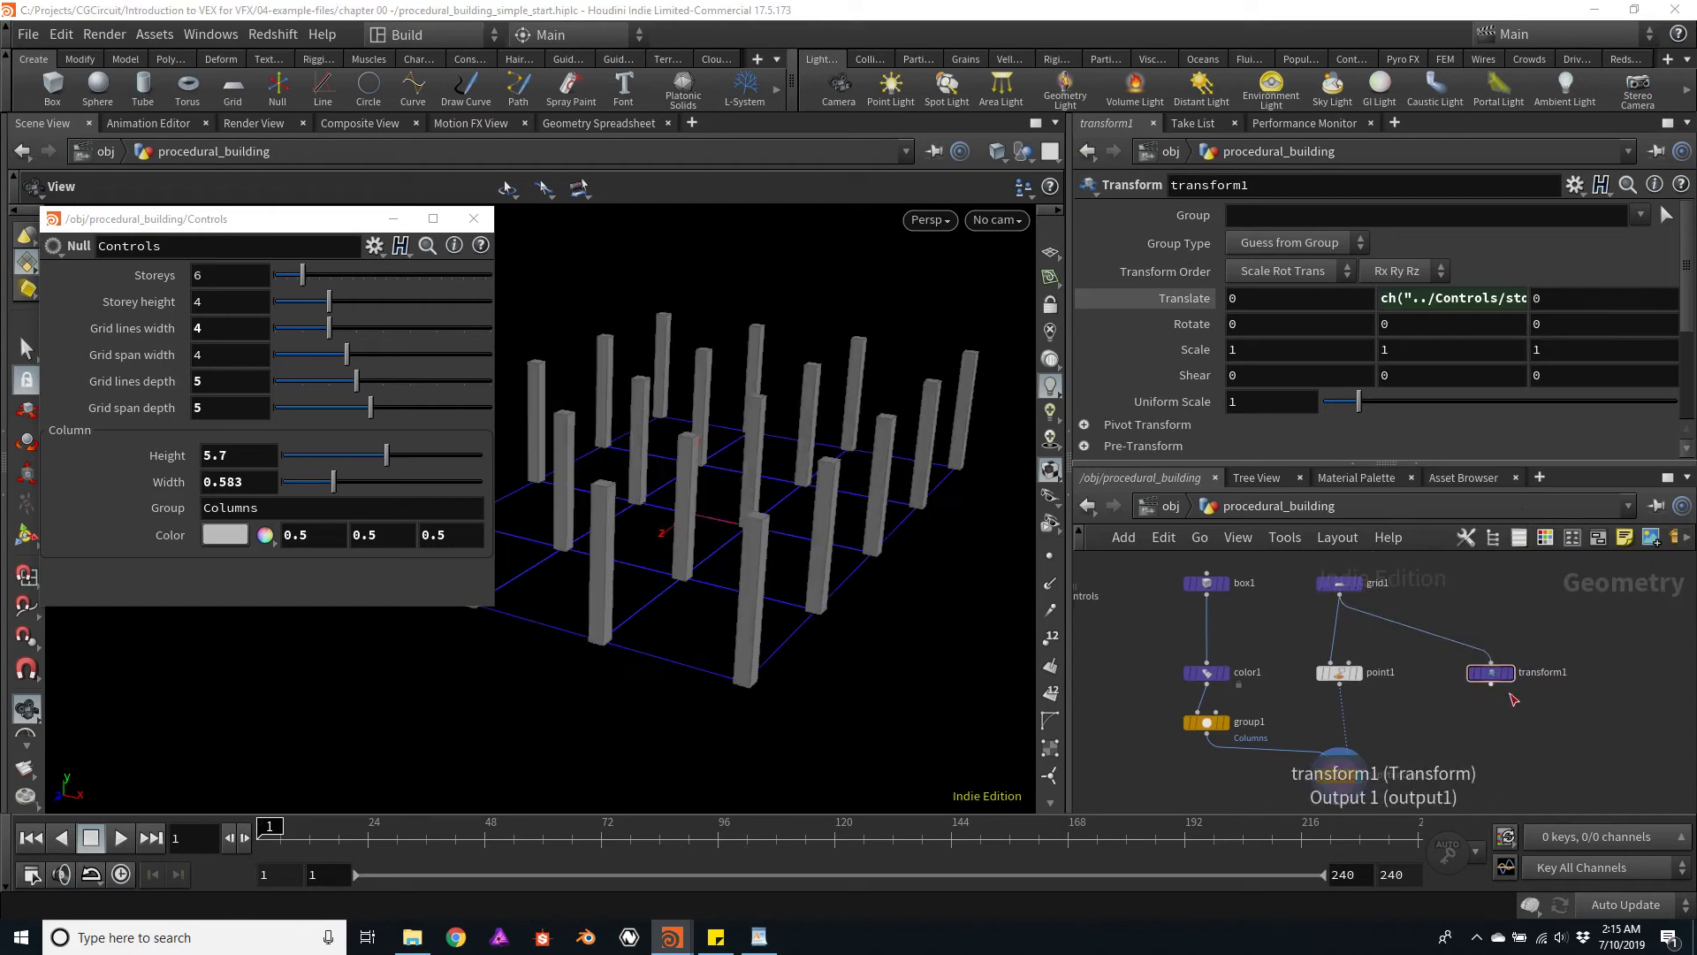
pyautogui.click(1515, 697)
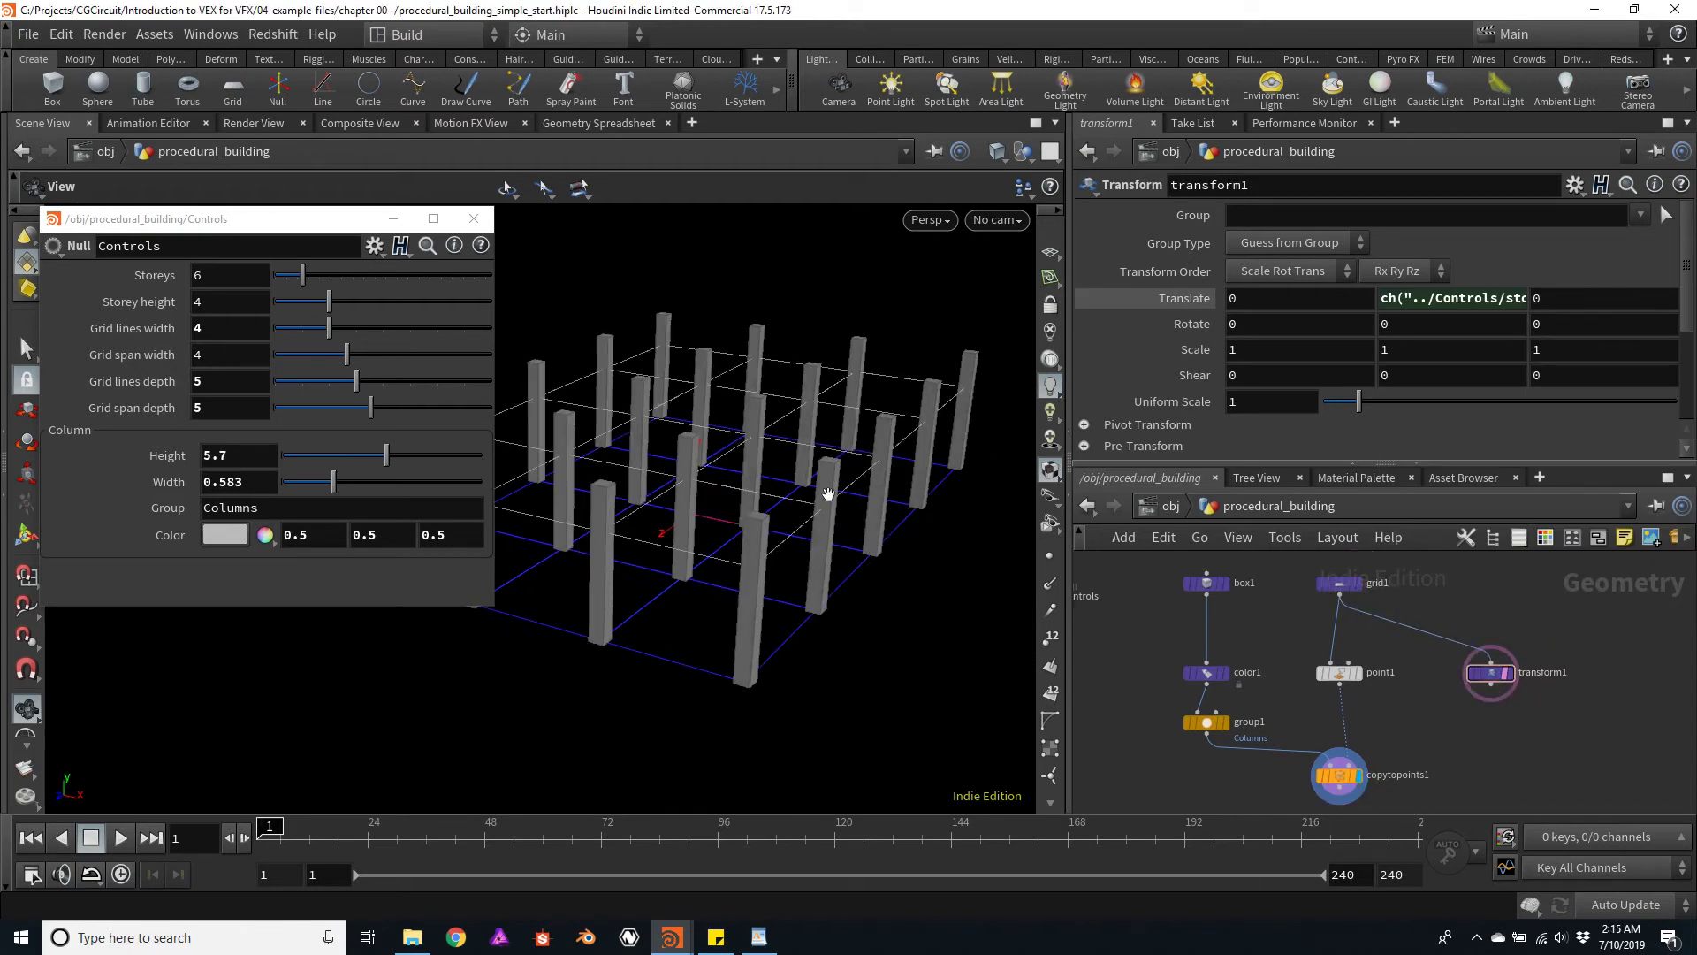
pyautogui.moveTo(826, 485)
pyautogui.mouseDown()
pyautogui.moveTo(820, 520)
pyautogui.moveTo(827, 416)
pyautogui.moveTo(834, 474)
pyautogui.mouseUp()
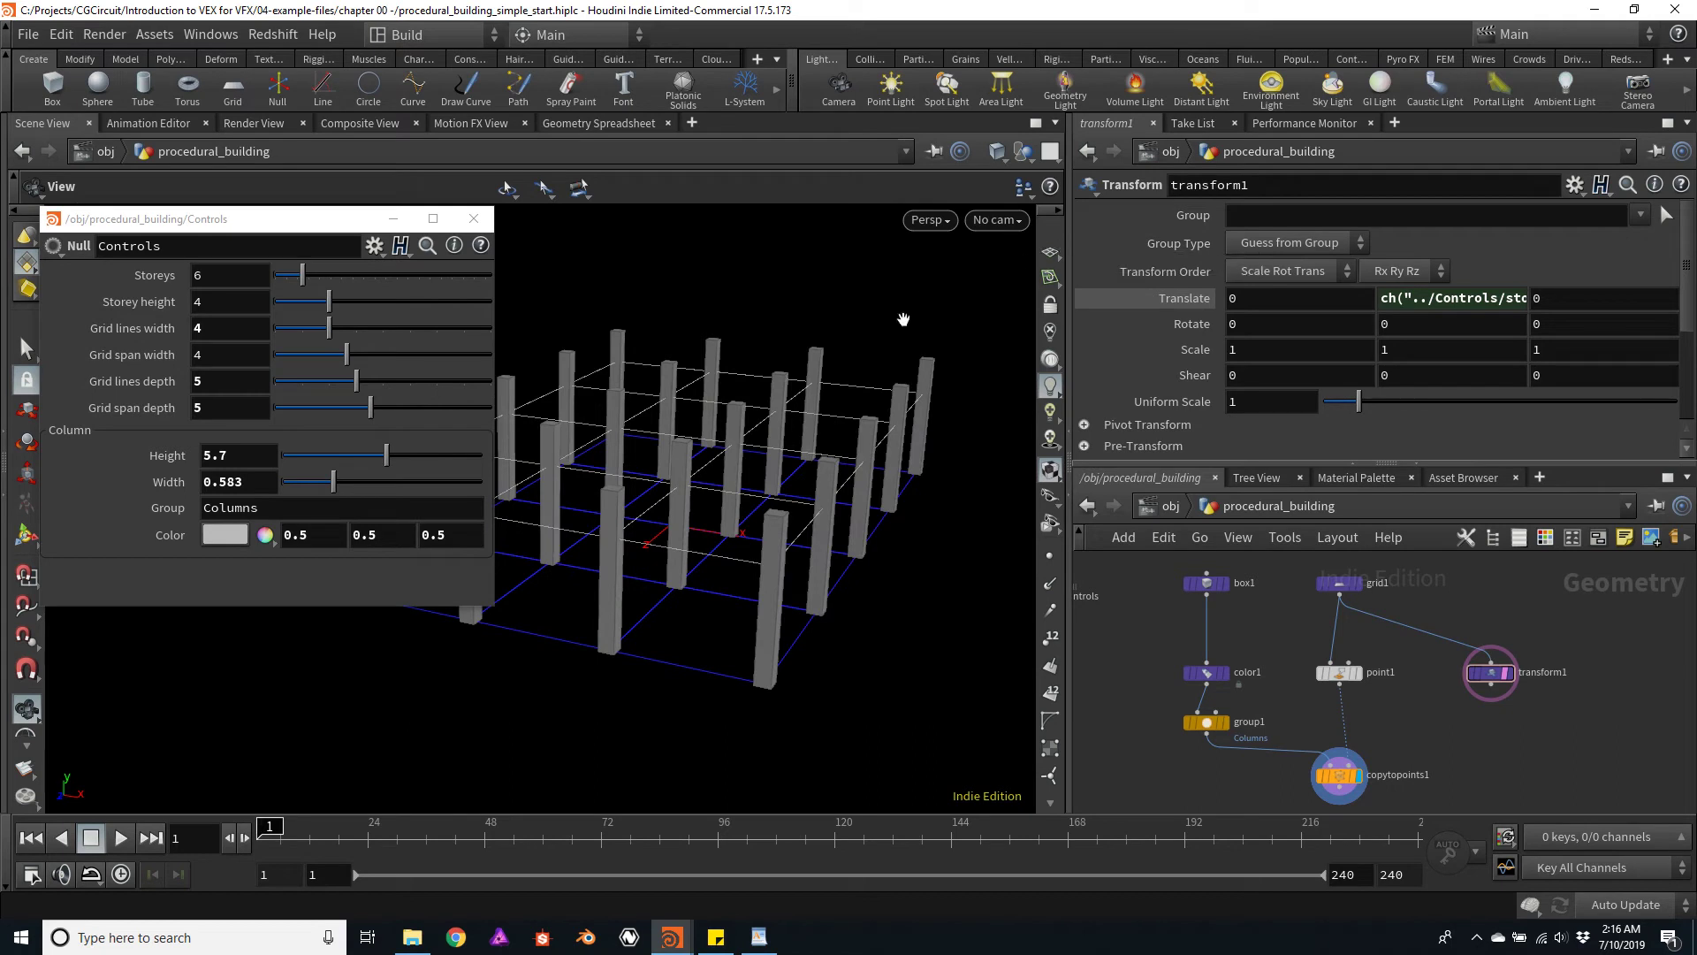
# Switch to a zoomed-in front view of the columns with the ortho grid shown
pyautogui.hotkey('space', '2')
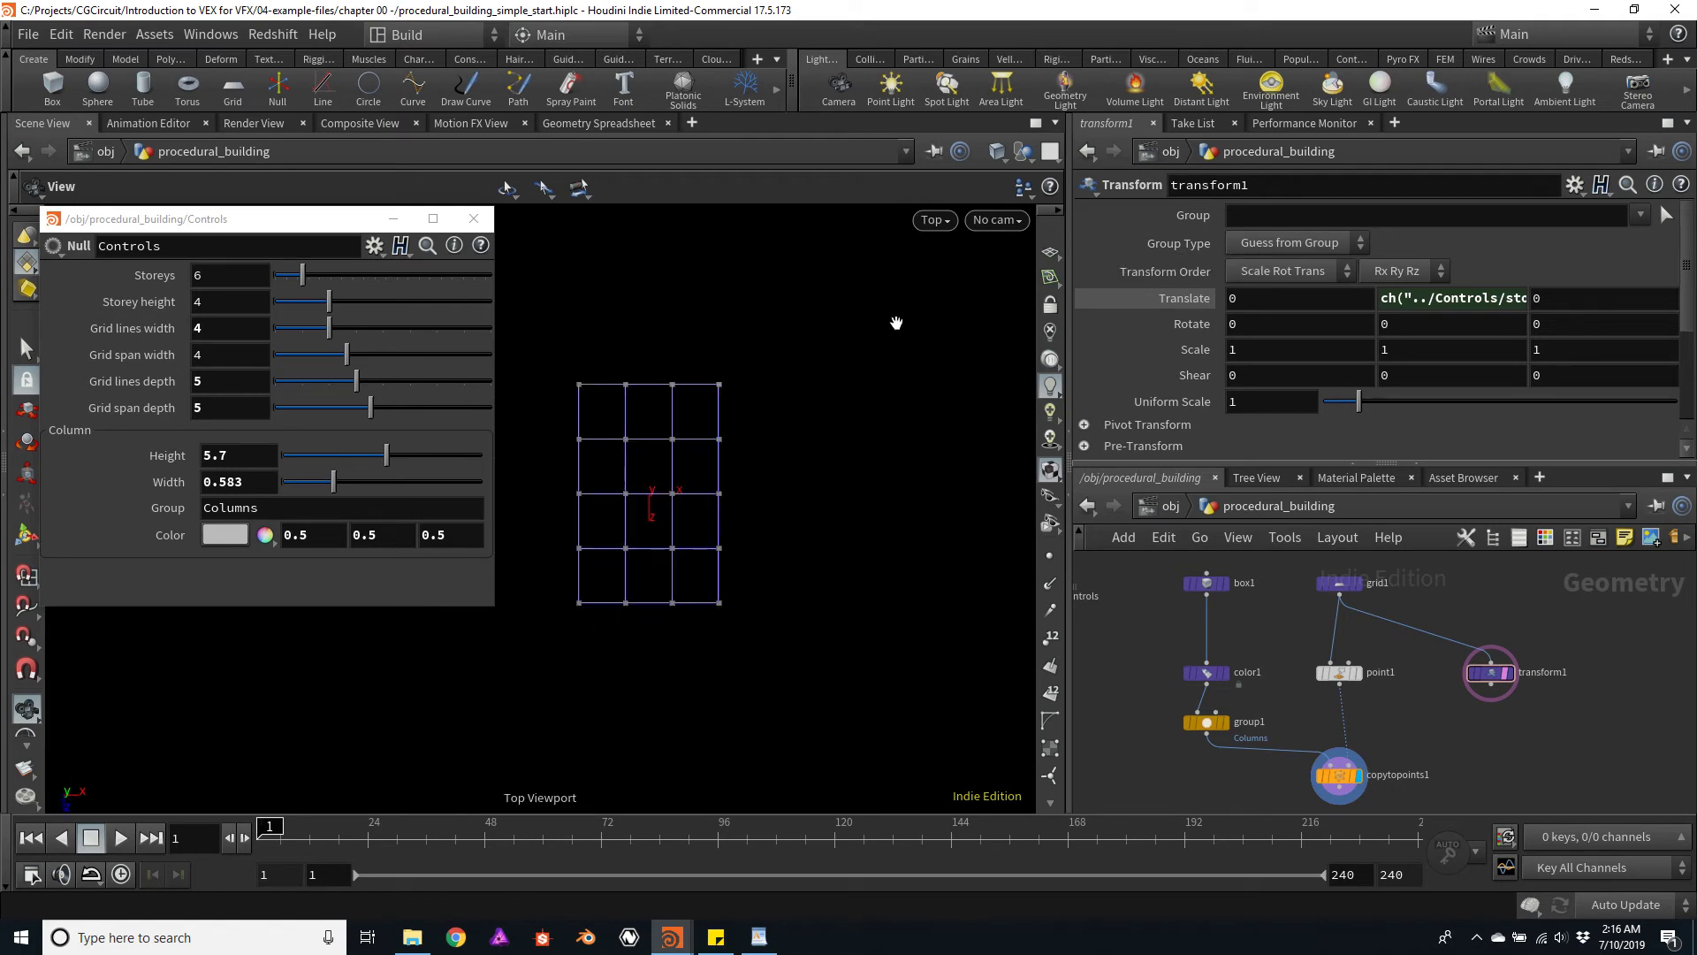
pyautogui.hotkey('space', '3')
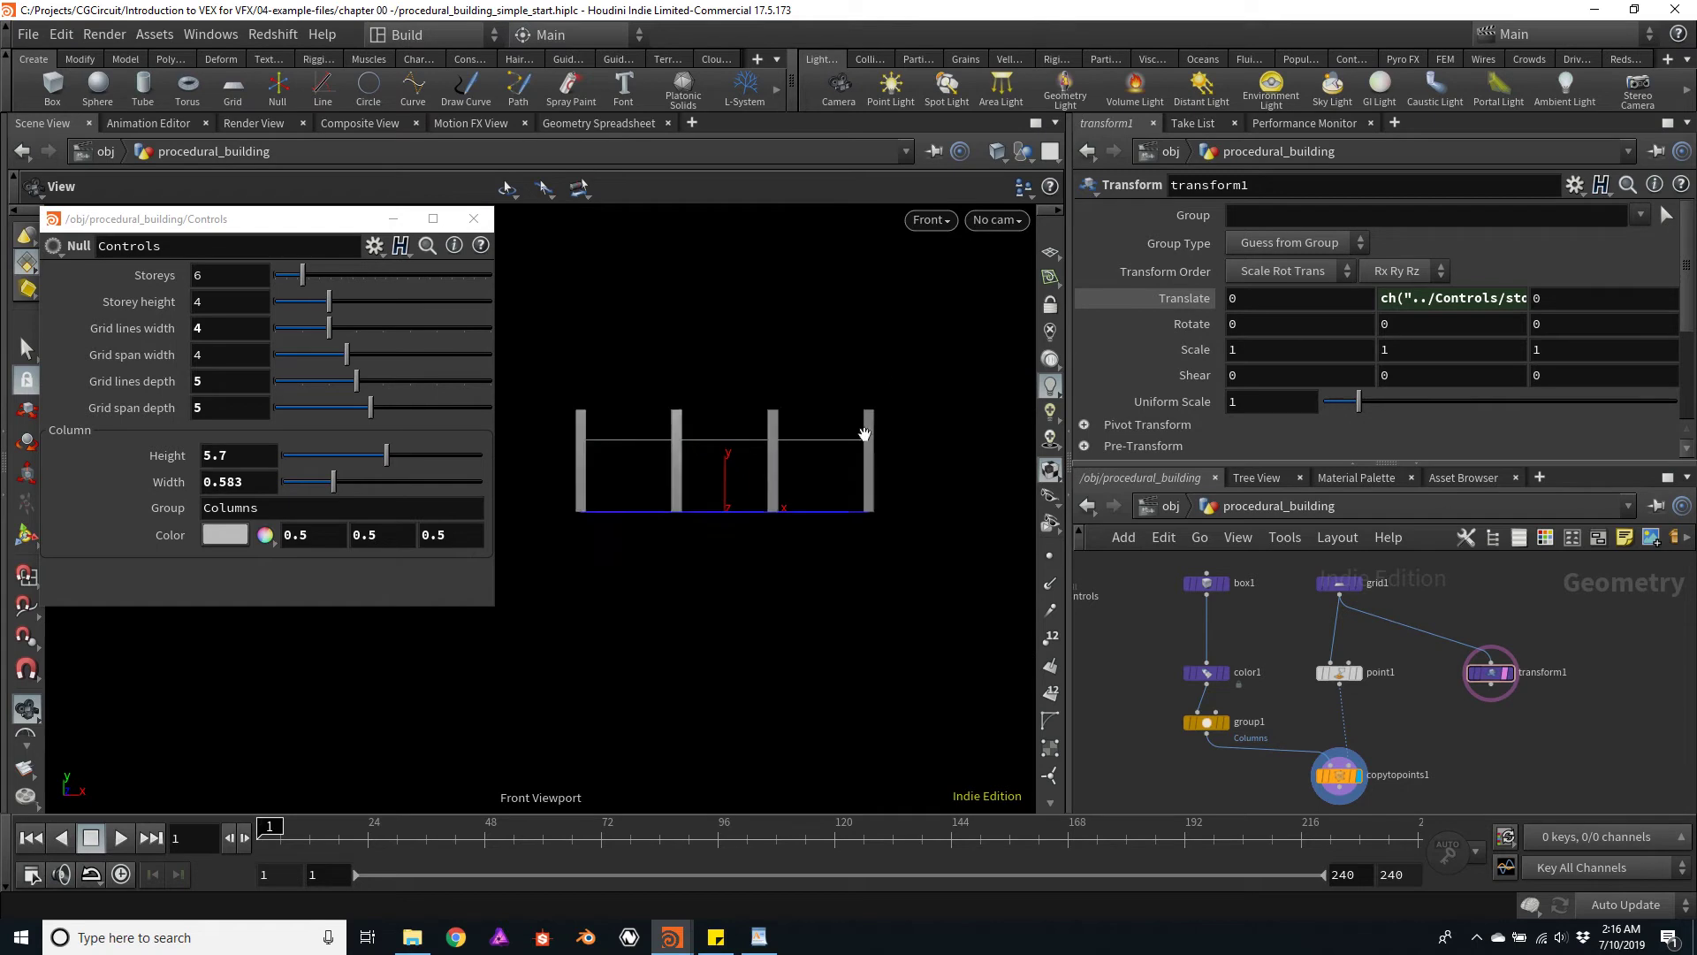
pyautogui.click(1050, 256)
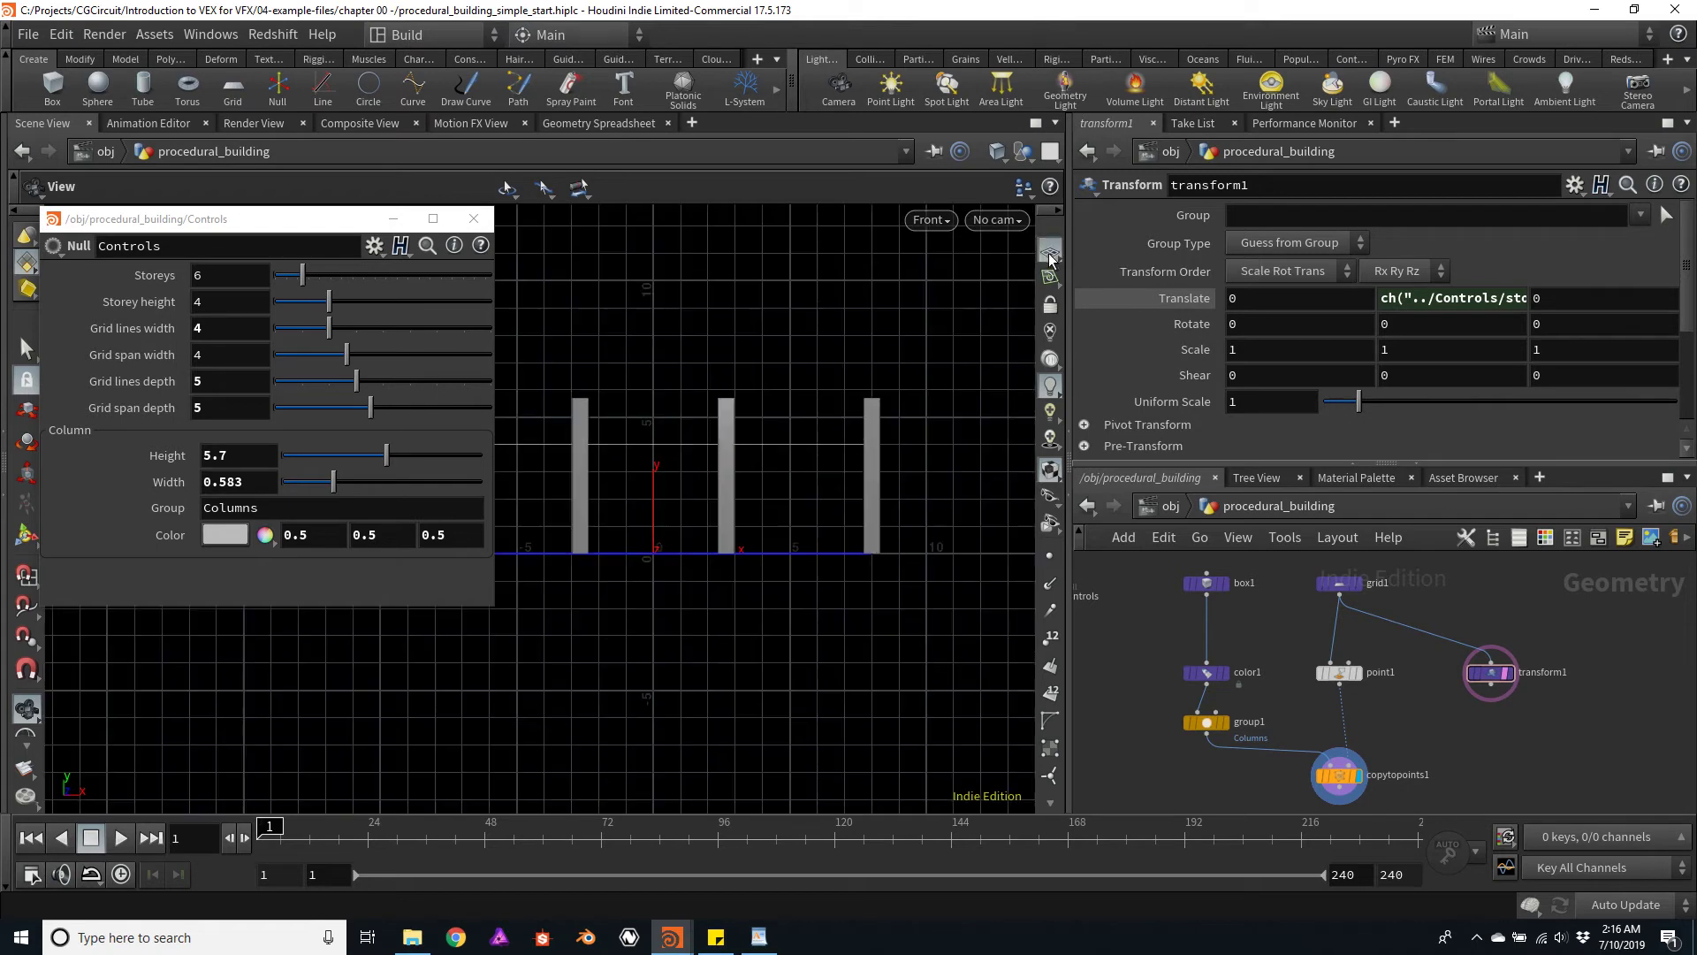
pyautogui.scroll(2, 842, 465)
pyautogui.moveTo(737, 434)
pyautogui.mouseDown(button='right')
pyautogui.moveTo(807, 363)
pyautogui.moveTo(769, 428)
pyautogui.mouseUp(button='right')
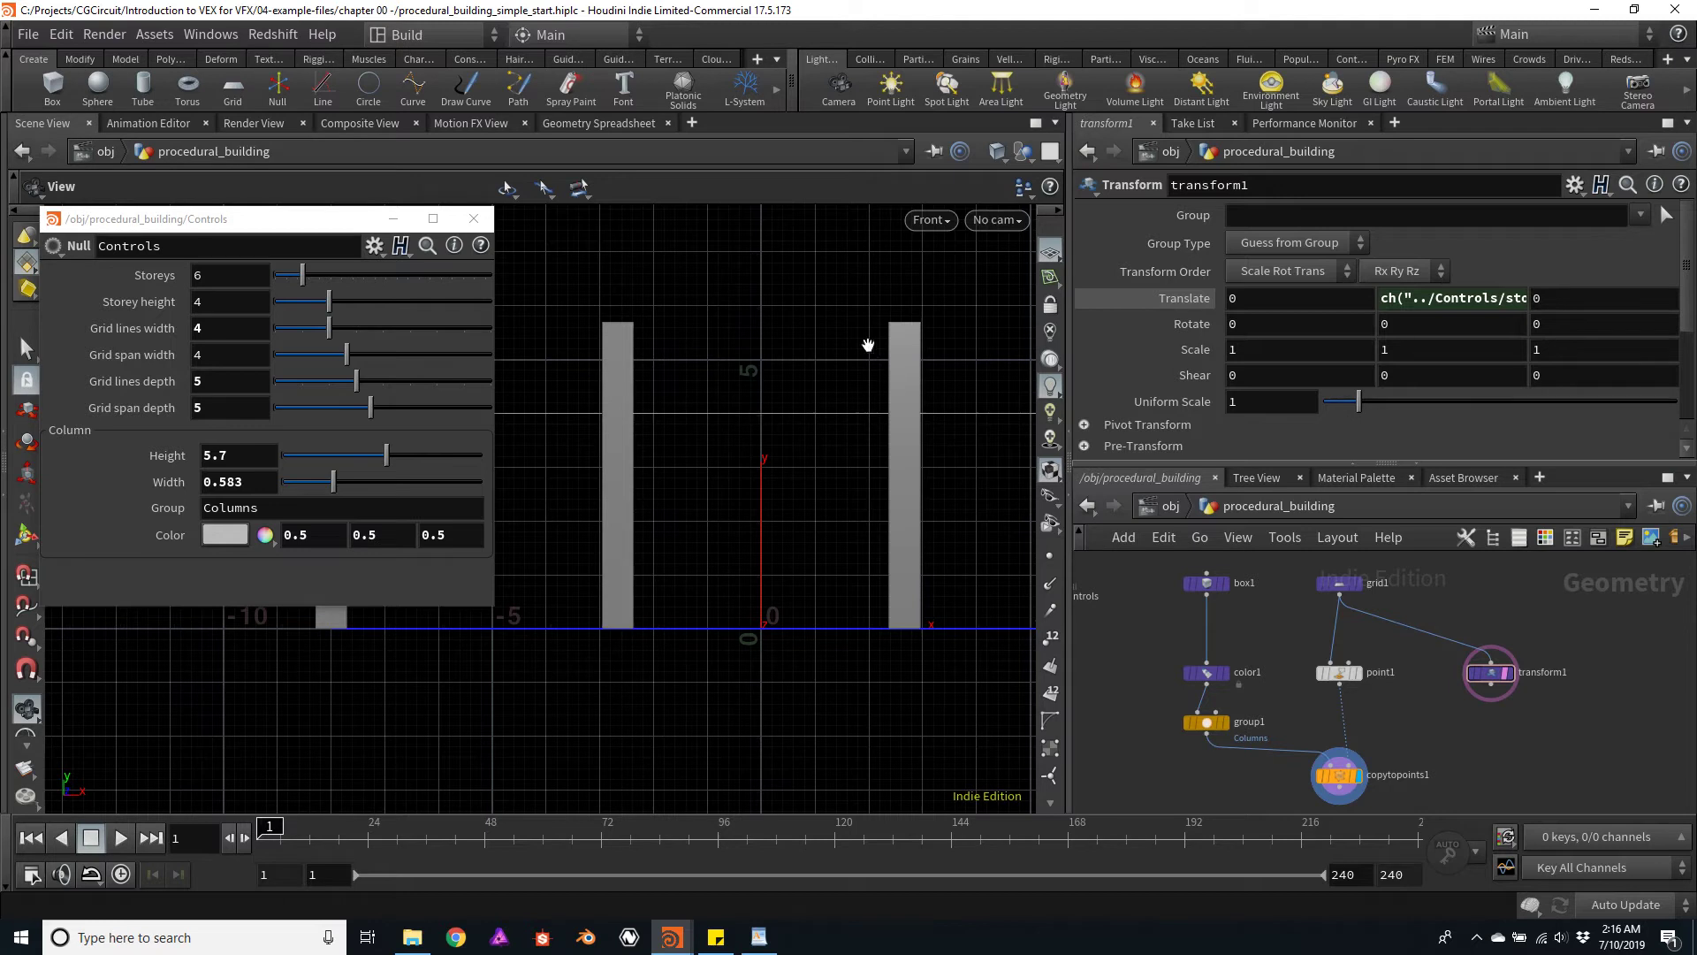
# Shorten the columns to Column Height 4.46, then check them in perspective
pyautogui.moveTo(387, 464)
pyautogui.mouseDown()
pyautogui.moveTo(334, 467)
pyautogui.moveTo(374, 475)
pyautogui.mouseUp()
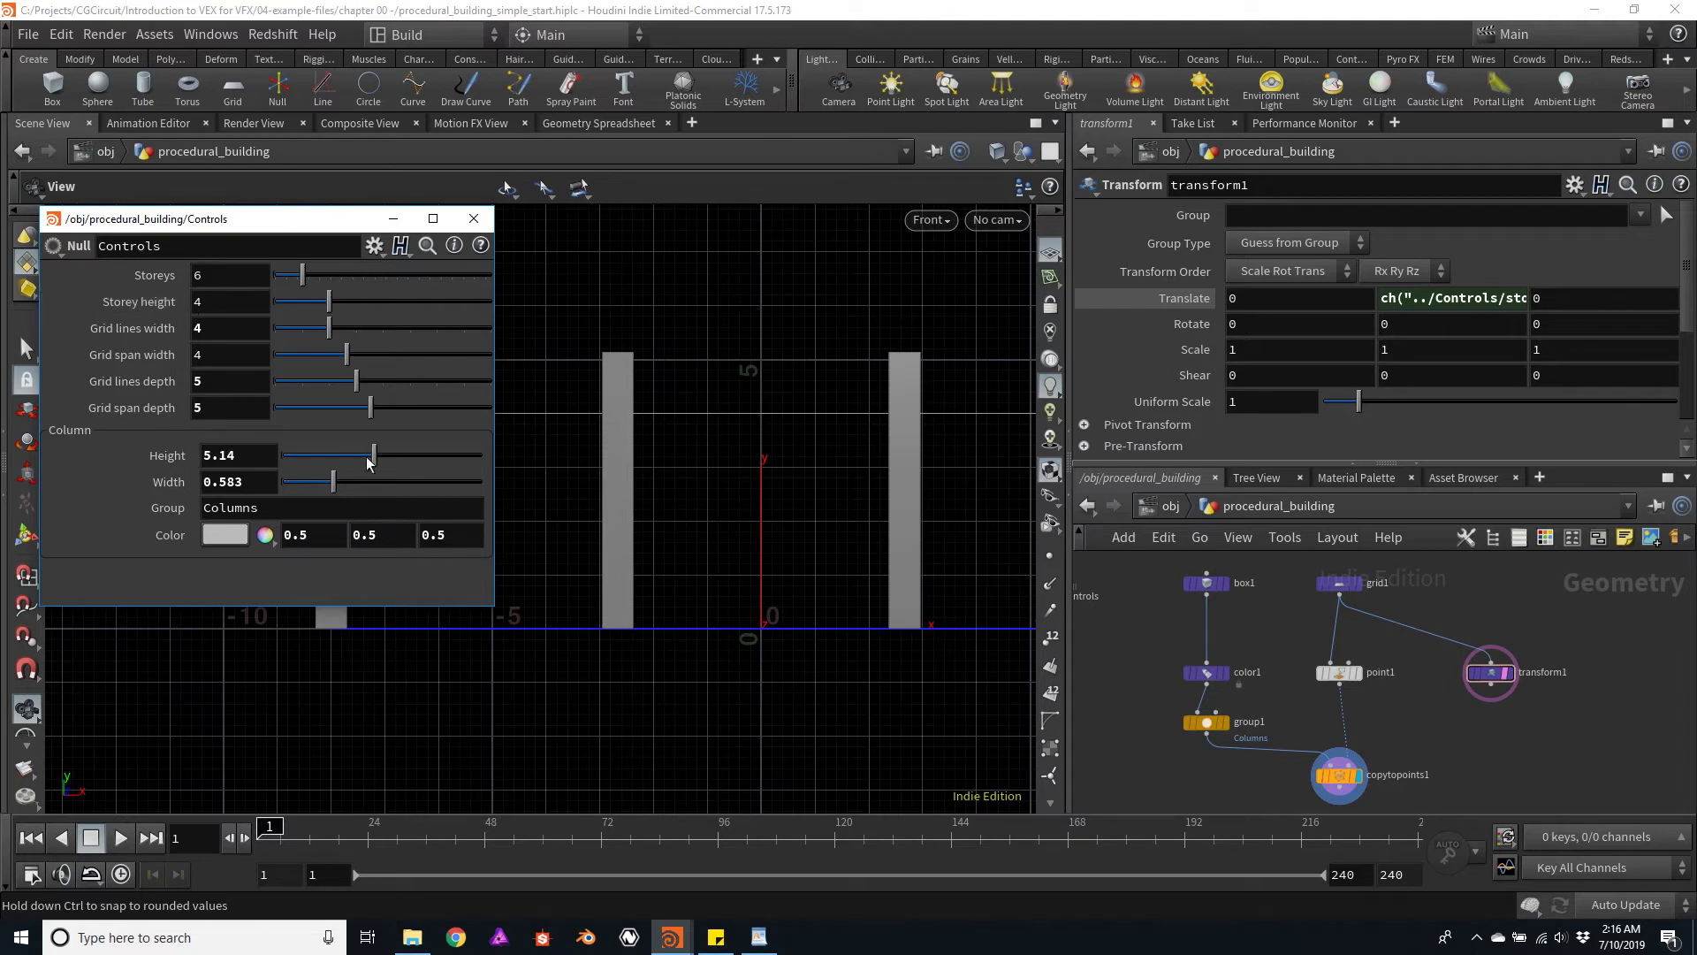
pyautogui.moveTo(369, 463)
pyautogui.mouseDown()
pyautogui.moveTo(333, 462)
pyautogui.moveTo(361, 465)
pyautogui.mouseUp()
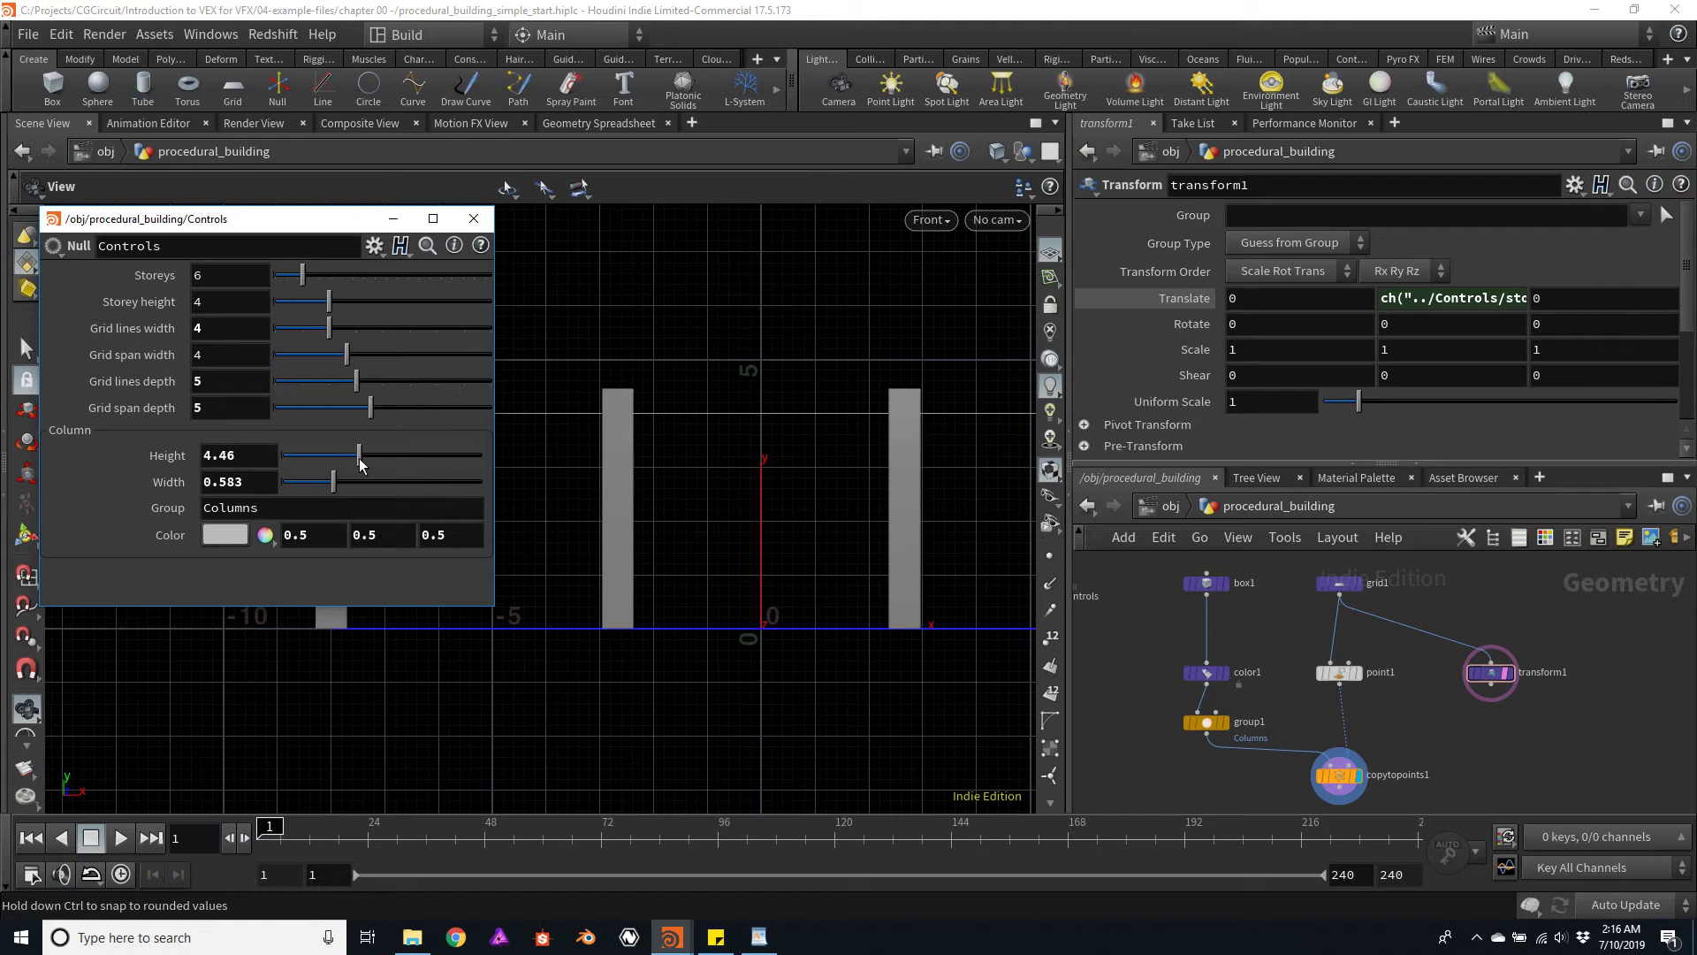
pyautogui.hotkey('space', '1')
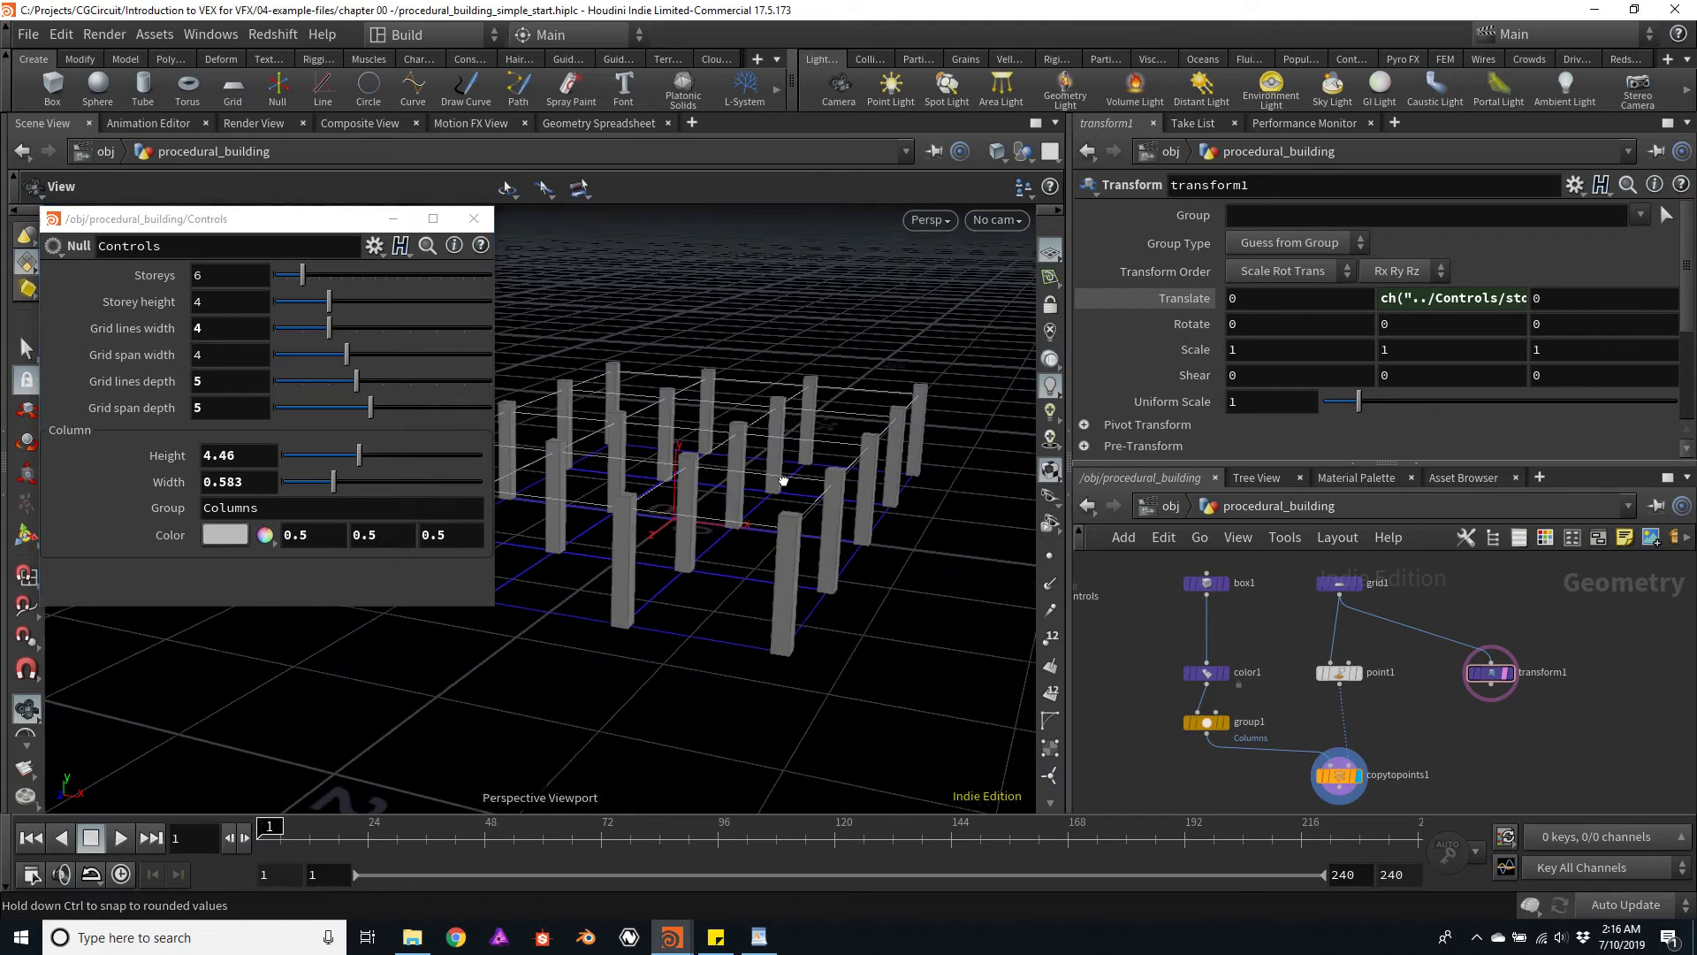
pyautogui.moveTo(783, 482)
pyautogui.mouseDown()
pyautogui.moveTo(760, 473)
pyautogui.moveTo(771, 491)
pyautogui.mouseUp()
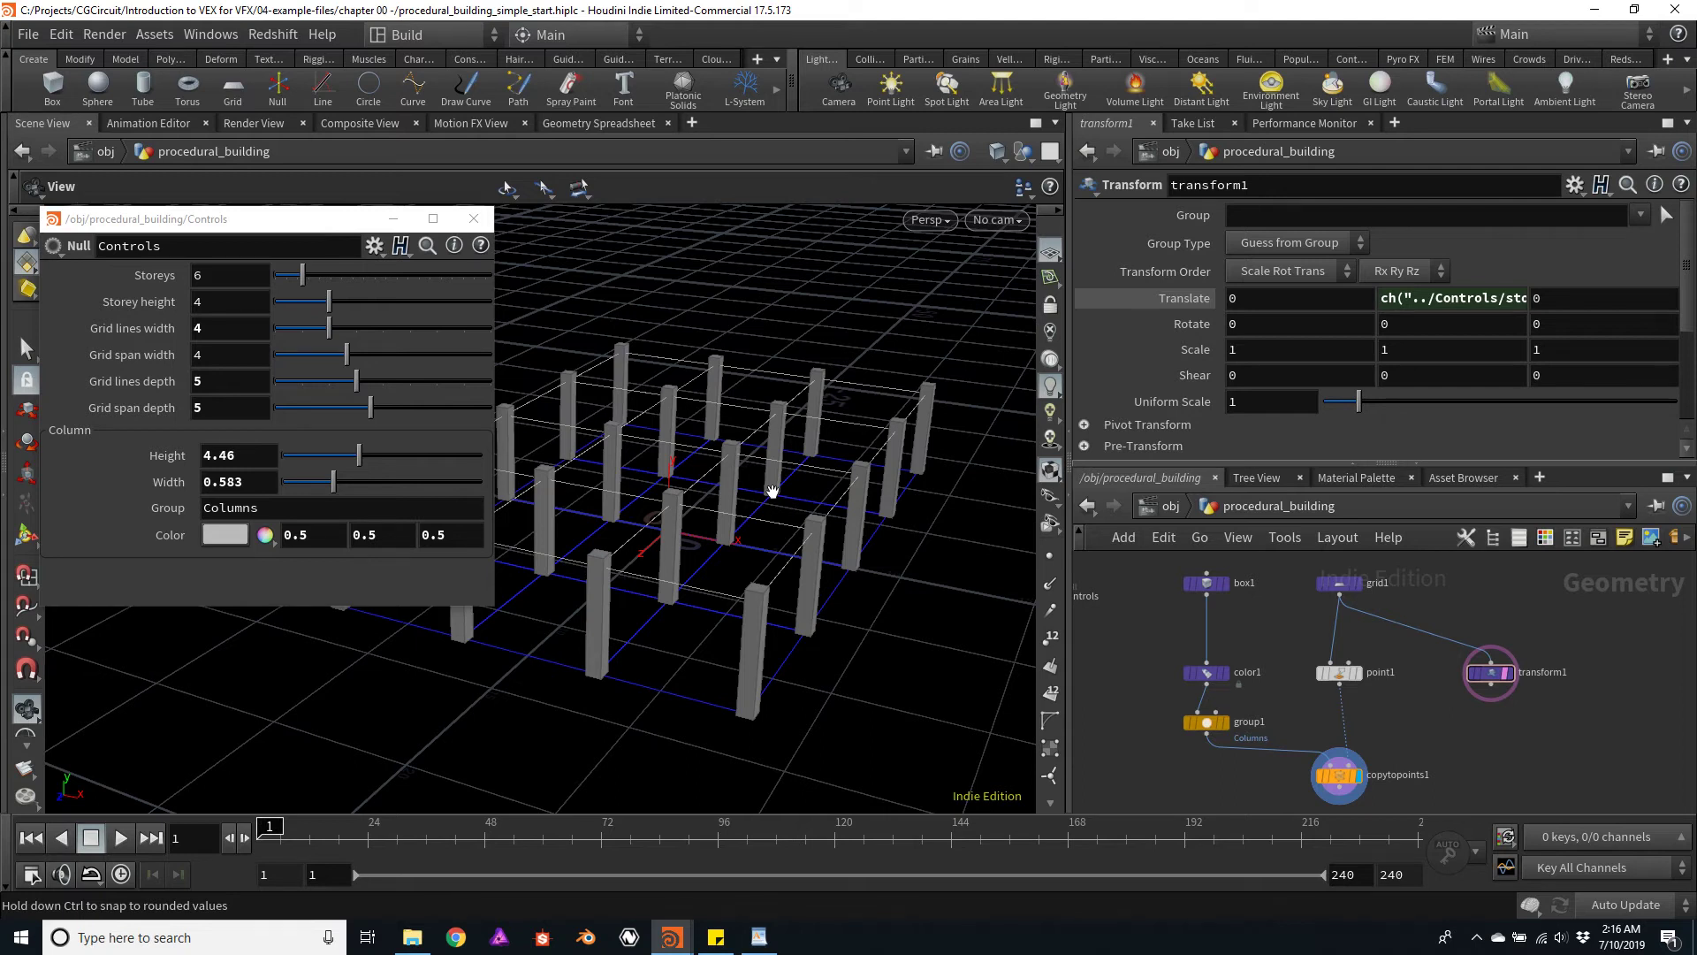
pyautogui.moveTo(771, 491); pyautogui.dragTo(840, 427)
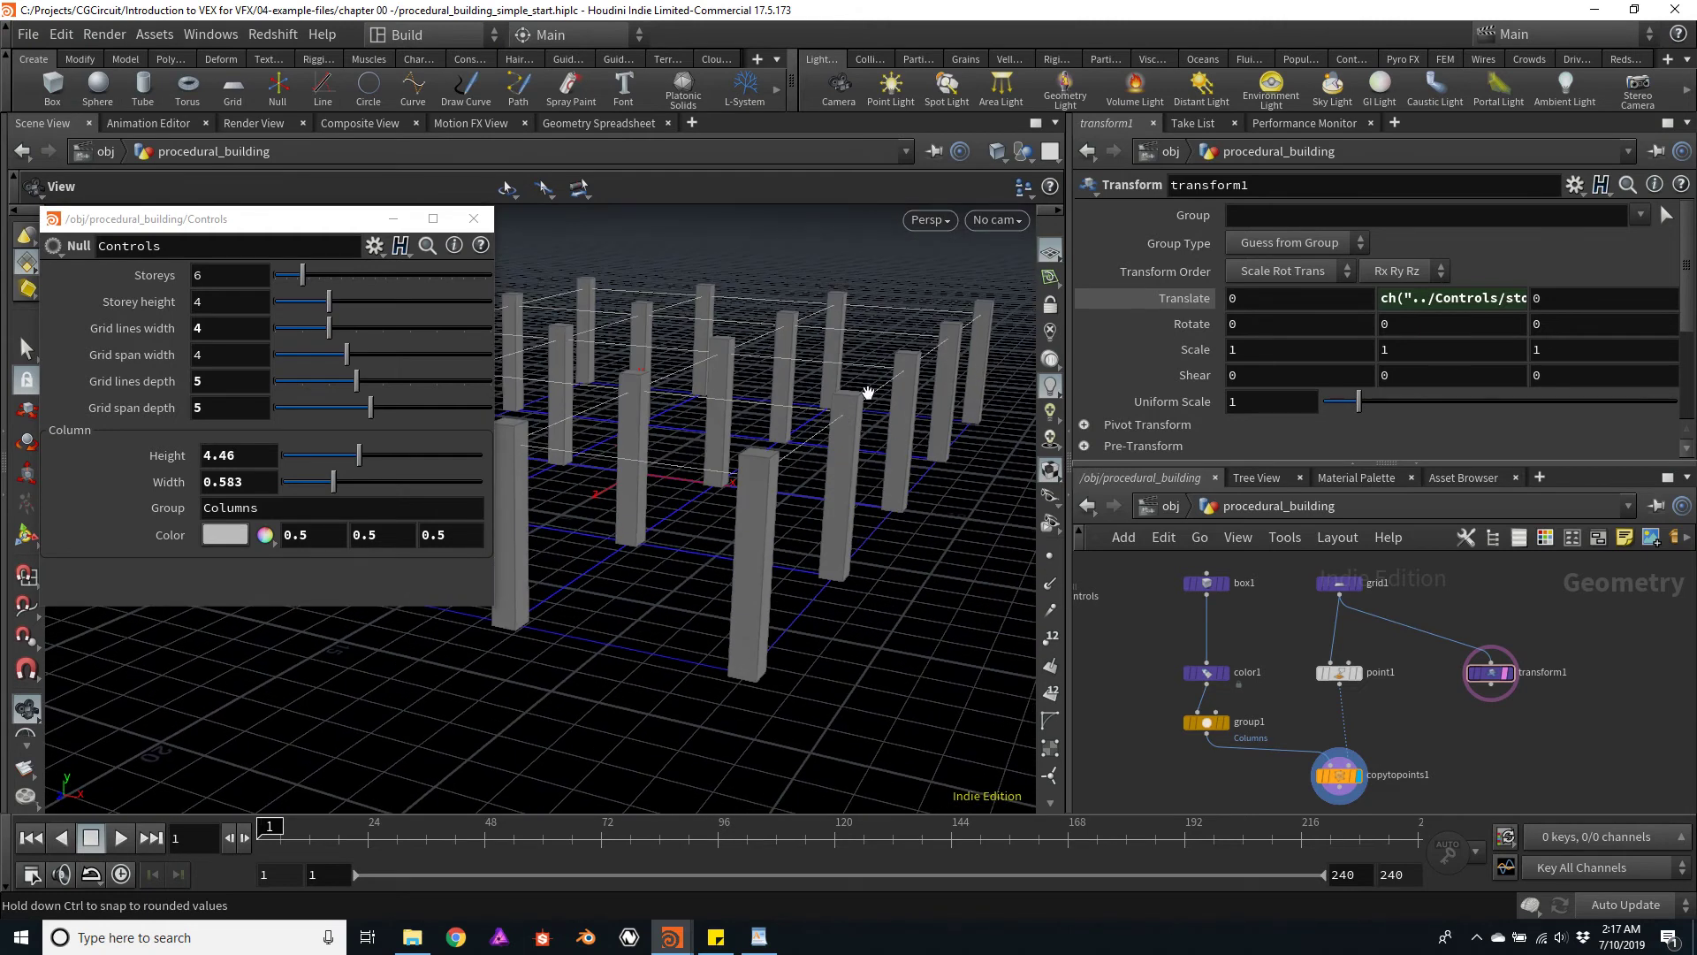
pyautogui.moveTo(838, 467); pyautogui.dragTo(758, 424)
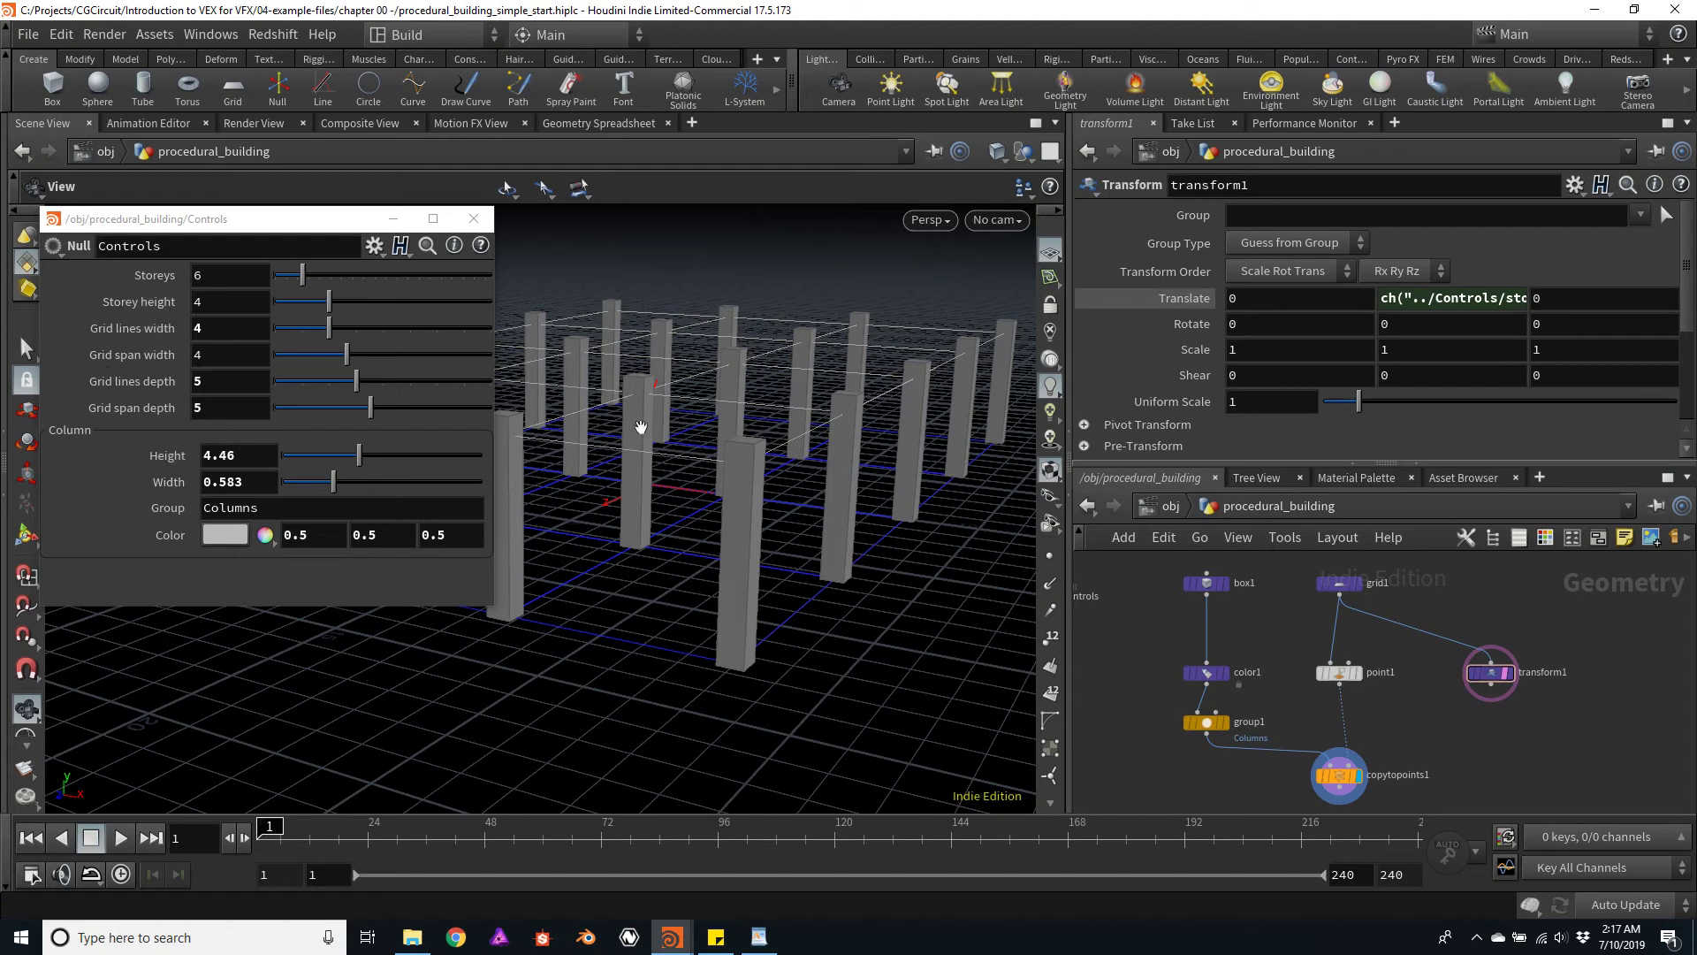
# Add a PolyExtrude node after transform1 and display its result
pyautogui.moveTo(1517, 745); pyautogui.dragTo(1494, 708, button='middle')
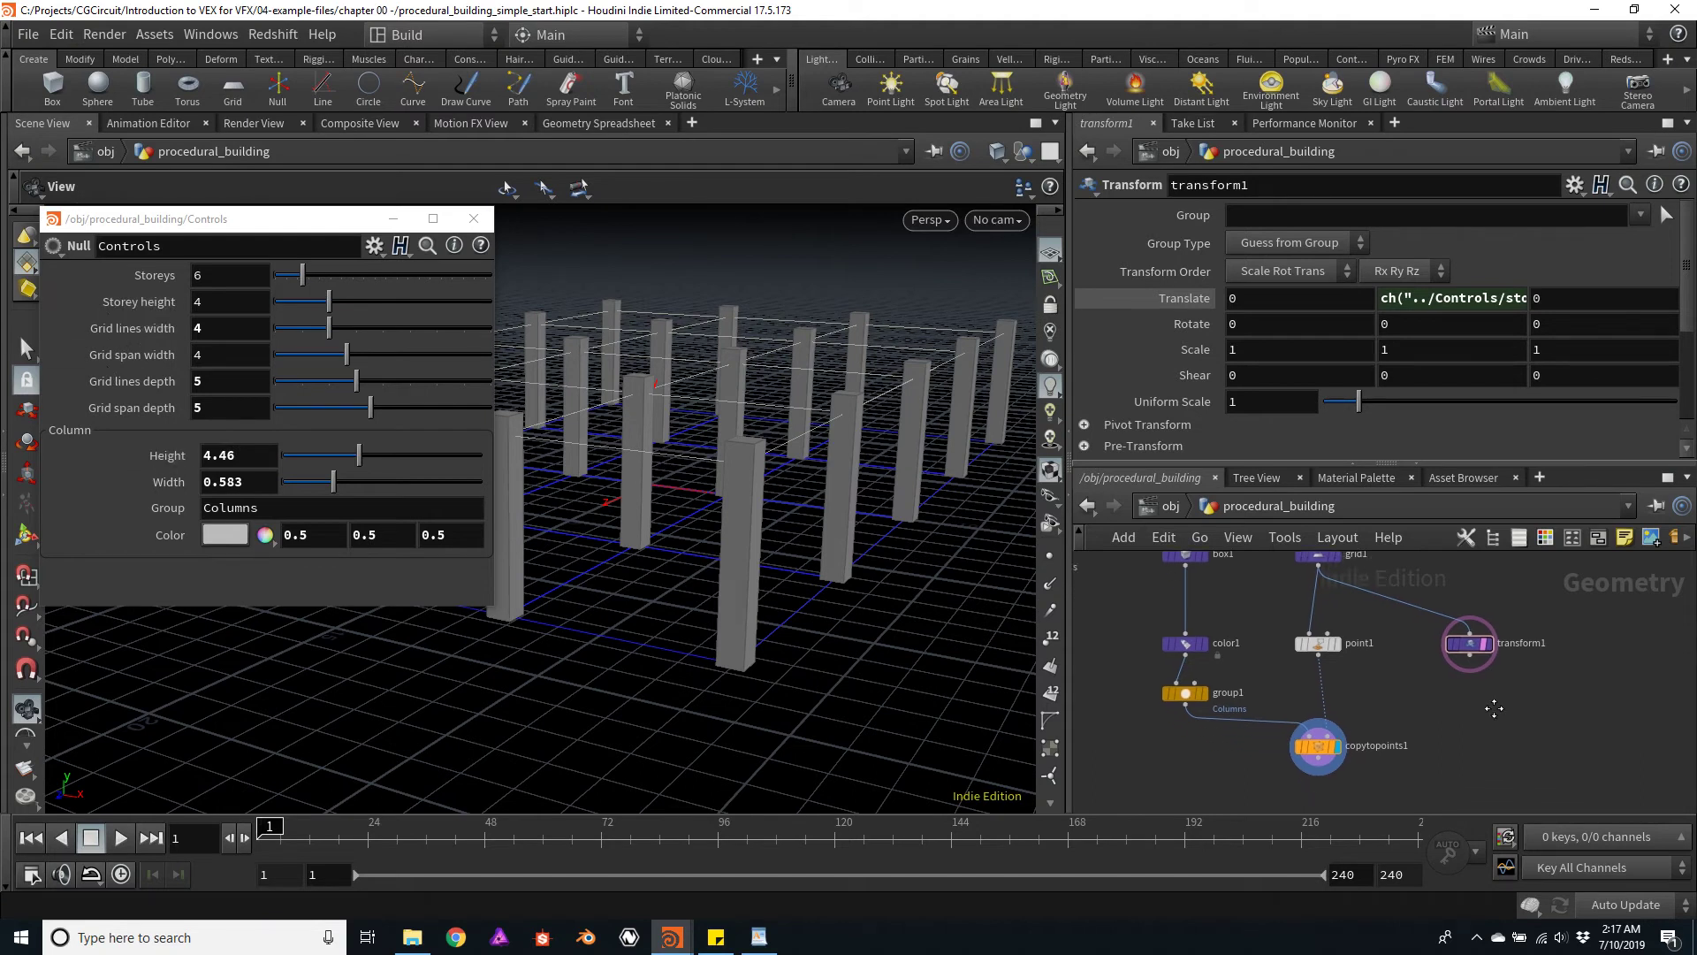
pyautogui.moveTo(788, 462); pyautogui.dragTo(776, 473)
pyautogui.click(1470, 657)
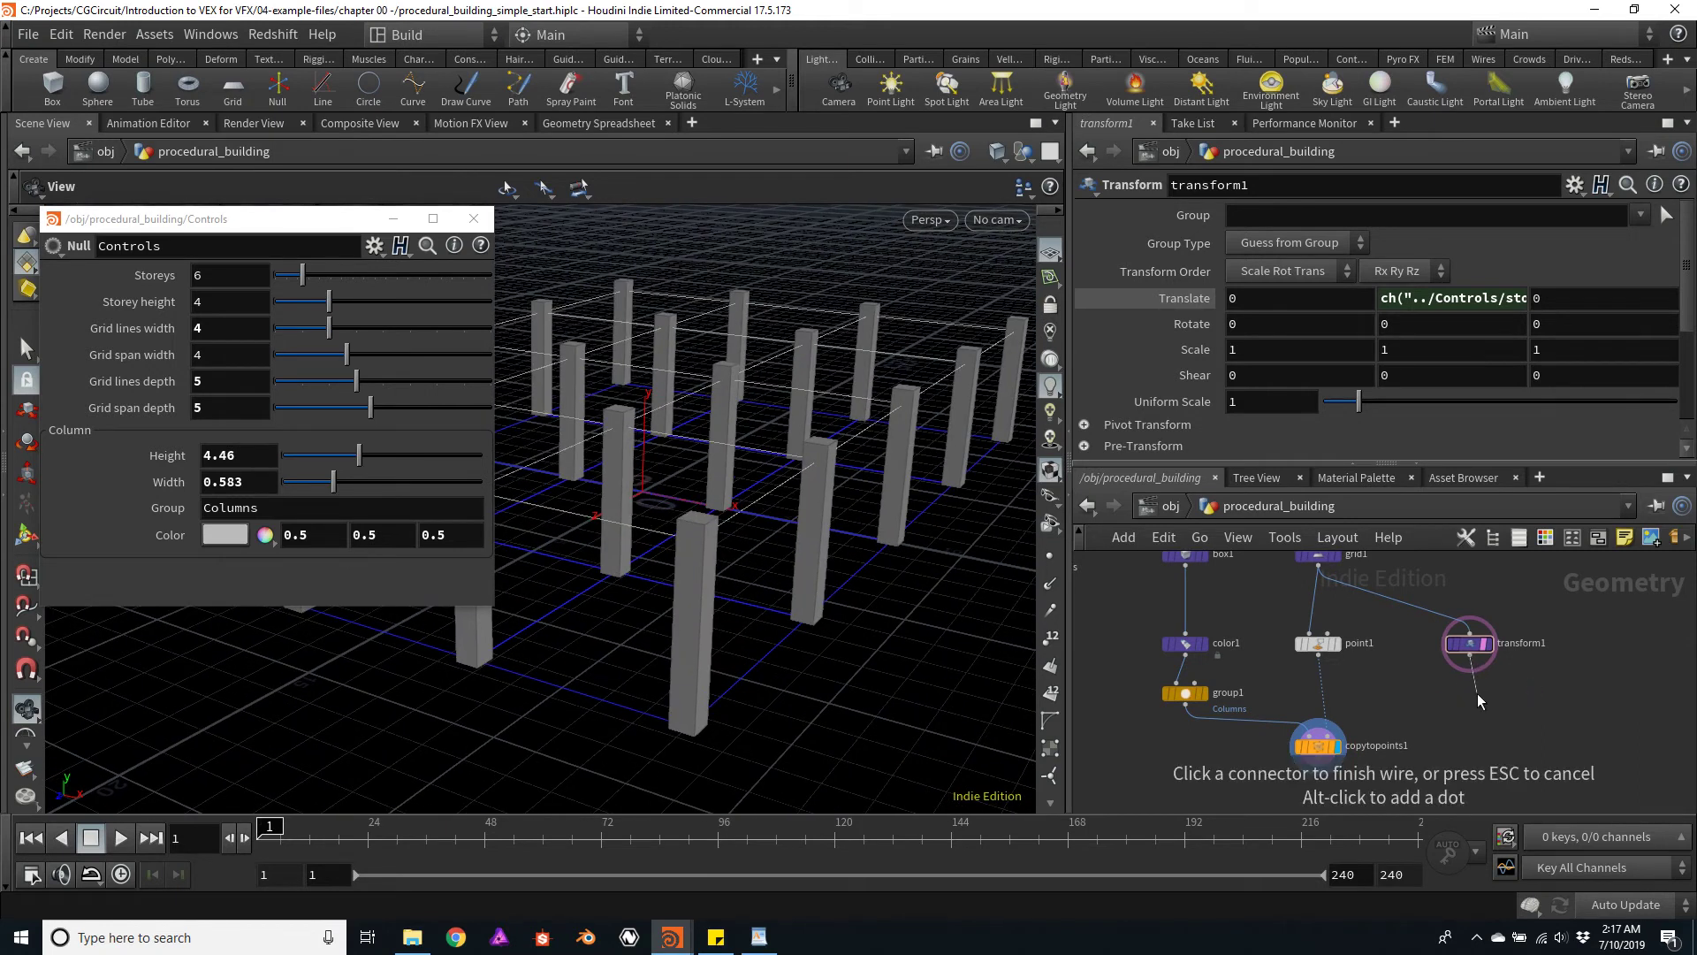
pyautogui.click(1477, 693)
pyautogui.write('polye')
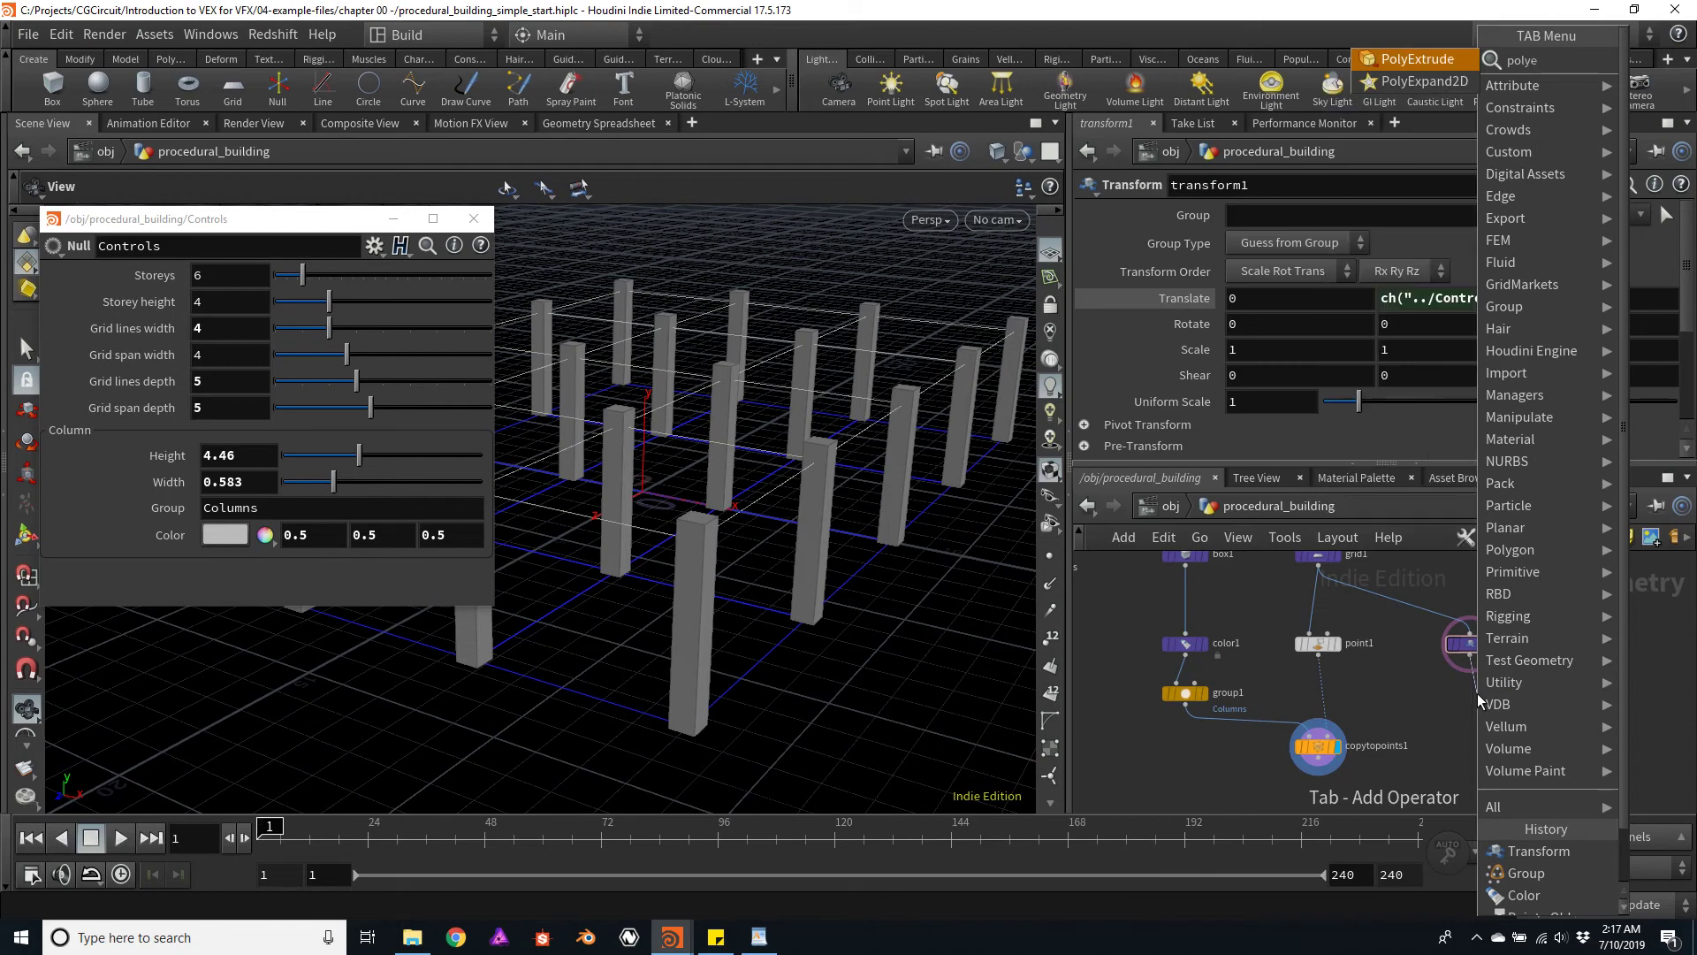
pyautogui.press('Return')
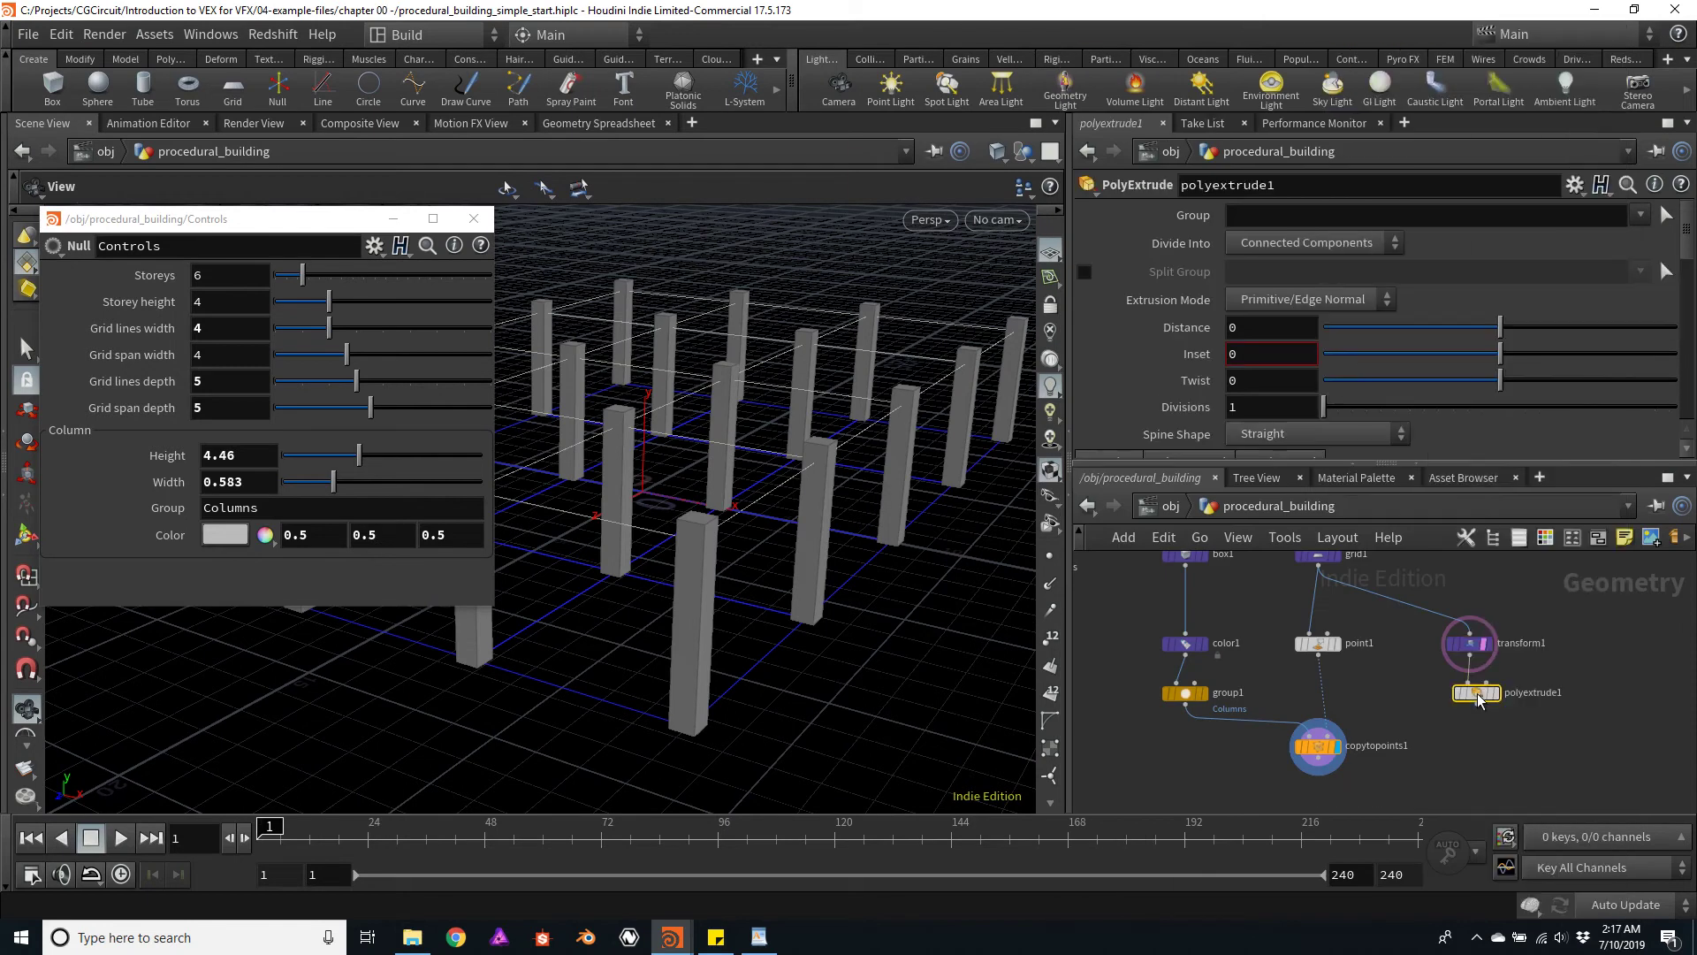
pyautogui.scroll(3, 1476, 699)
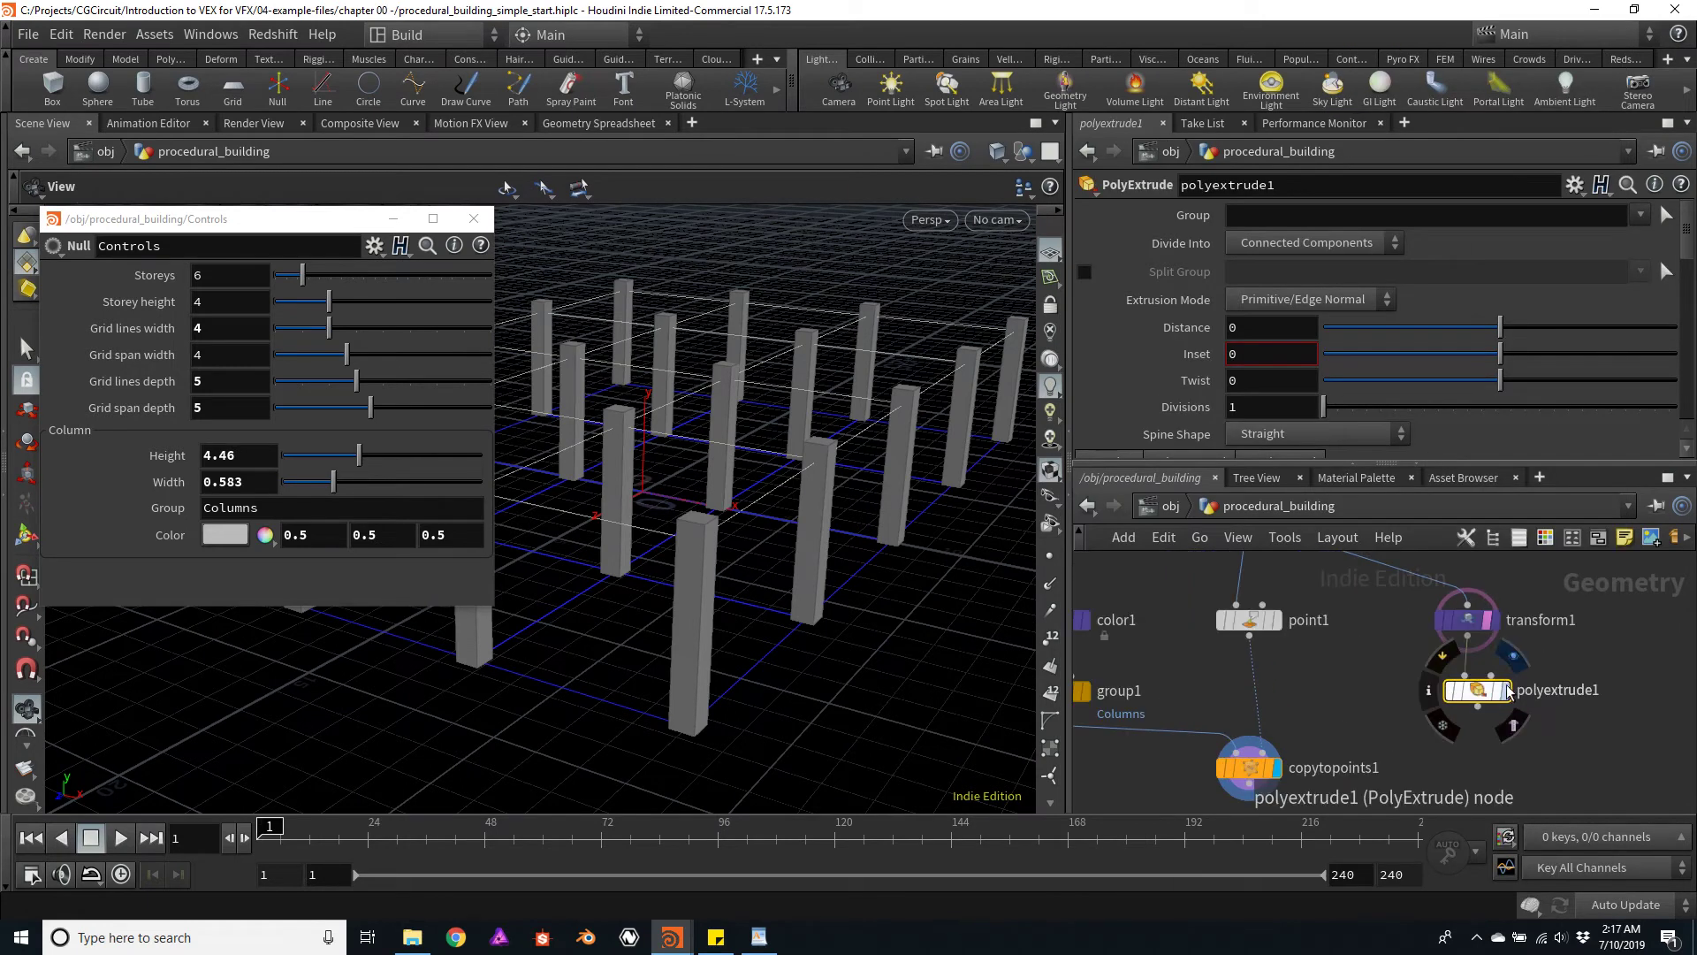
pyautogui.click(1502, 690)
pyautogui.moveTo(1484, 699); pyautogui.dragTo(1474, 696)
# Colour the polyextrude1 node purple
pyautogui.press('c')
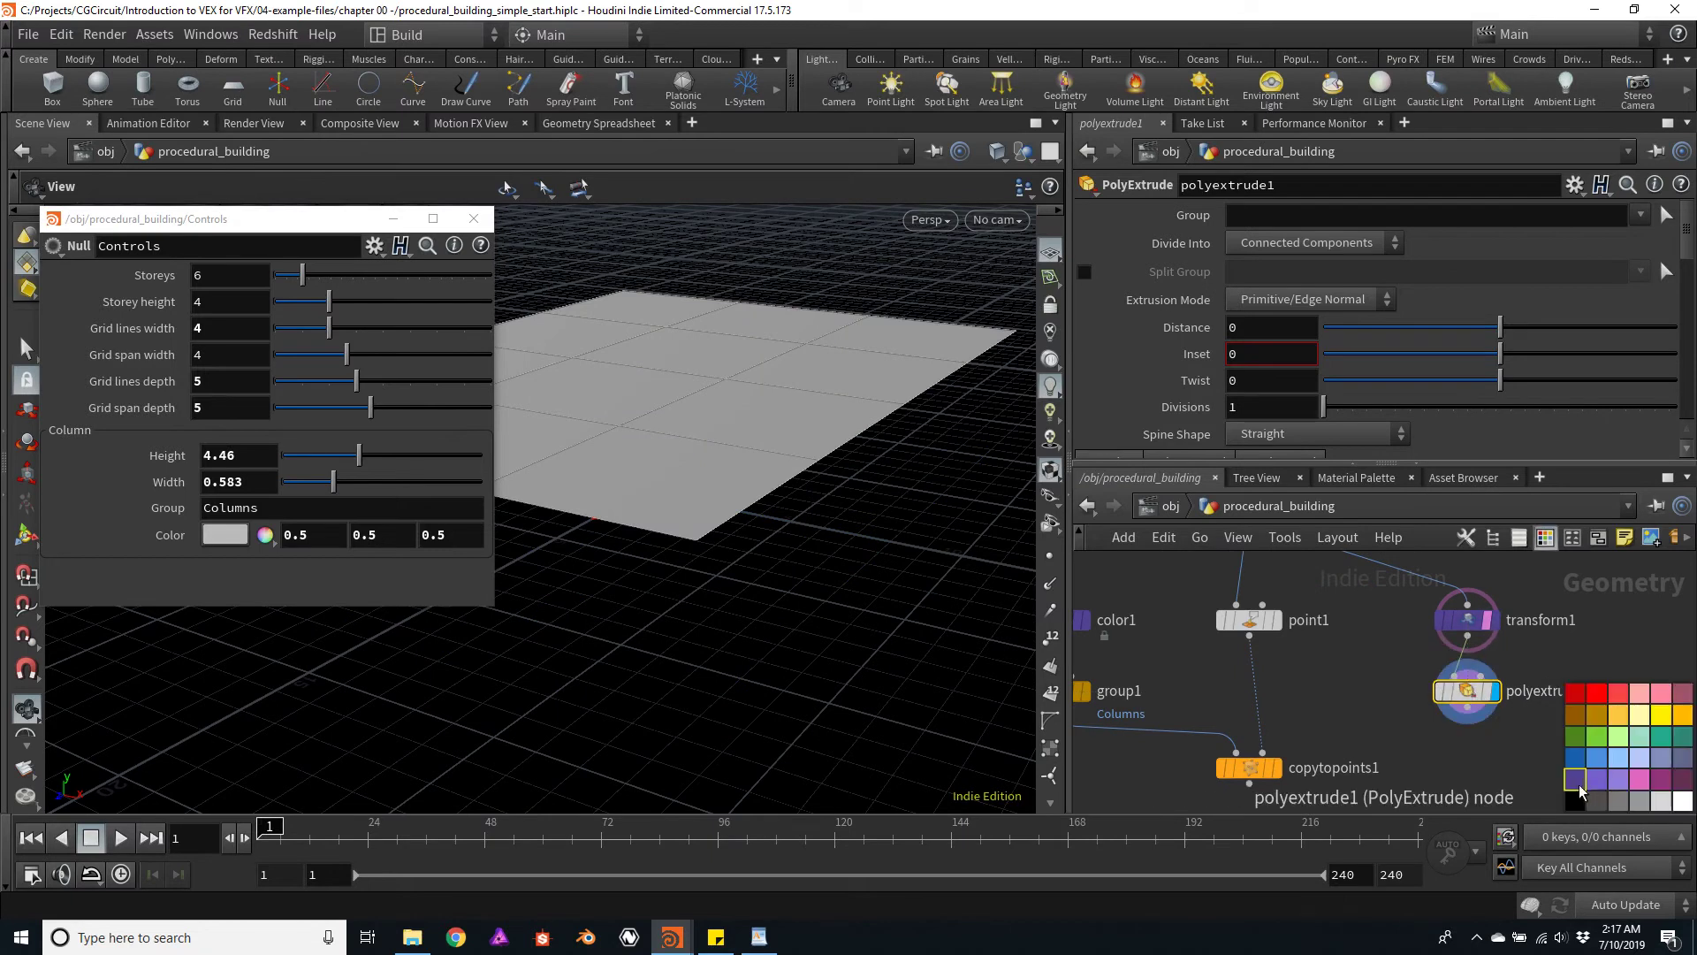
pyautogui.click(1577, 785)
pyautogui.press('c')
pyautogui.moveTo(1469, 704)
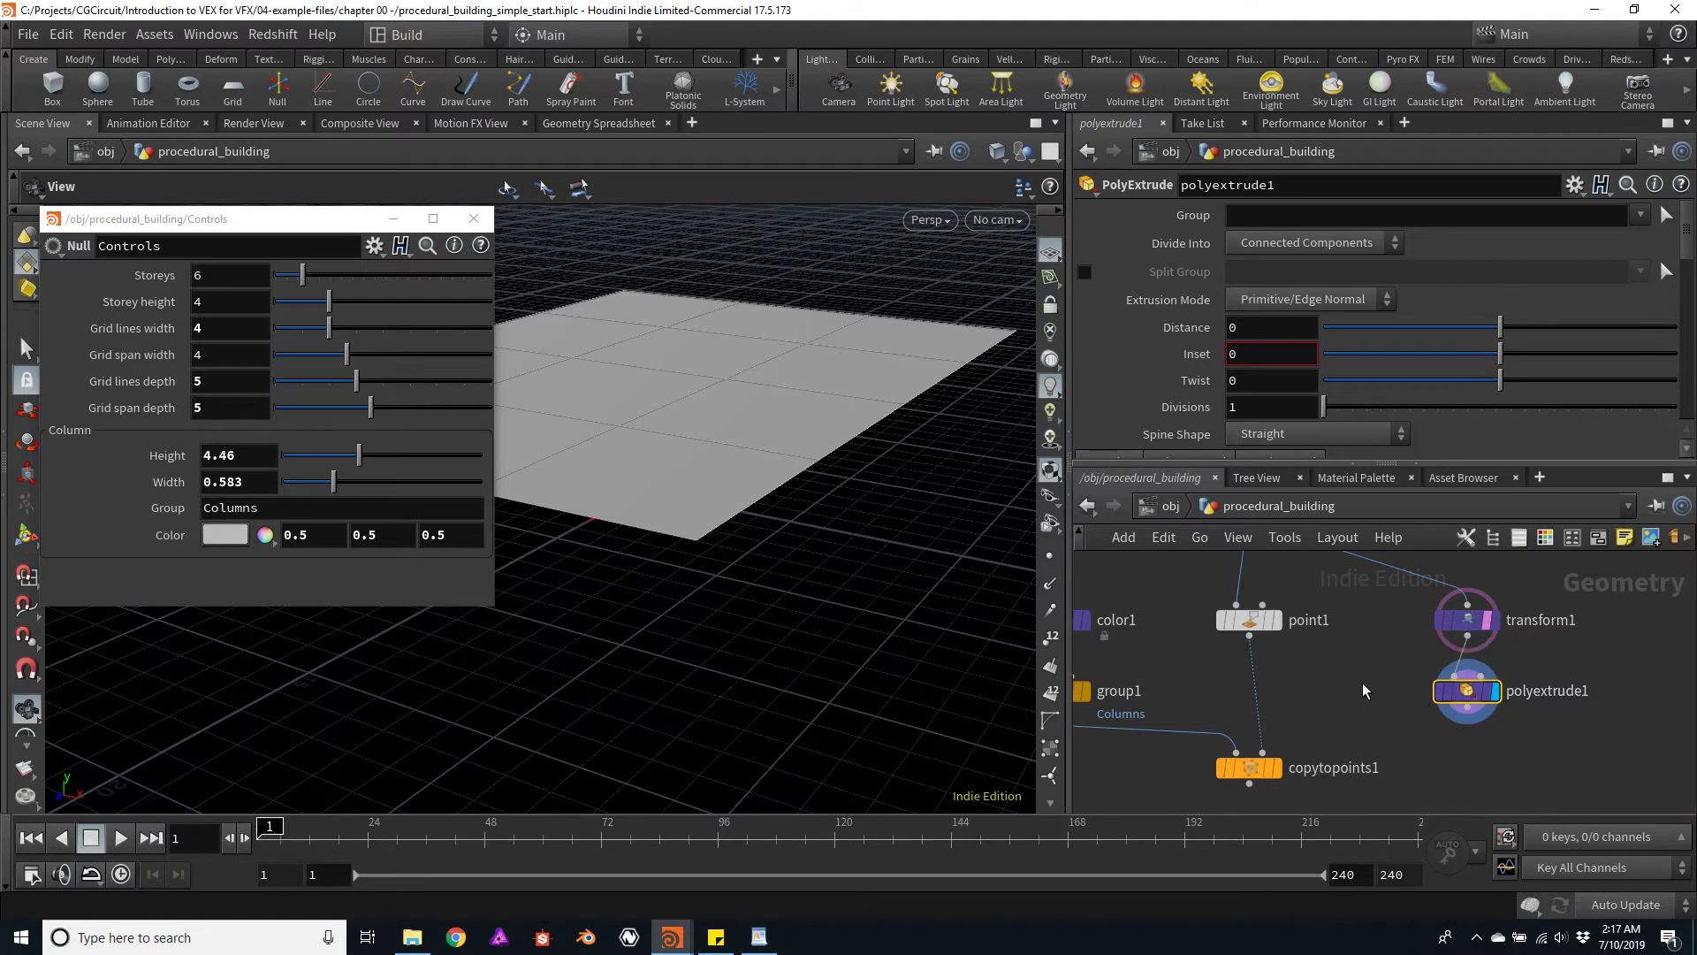
pyautogui.moveTo(1372, 687); pyautogui.dragTo(1370, 684)
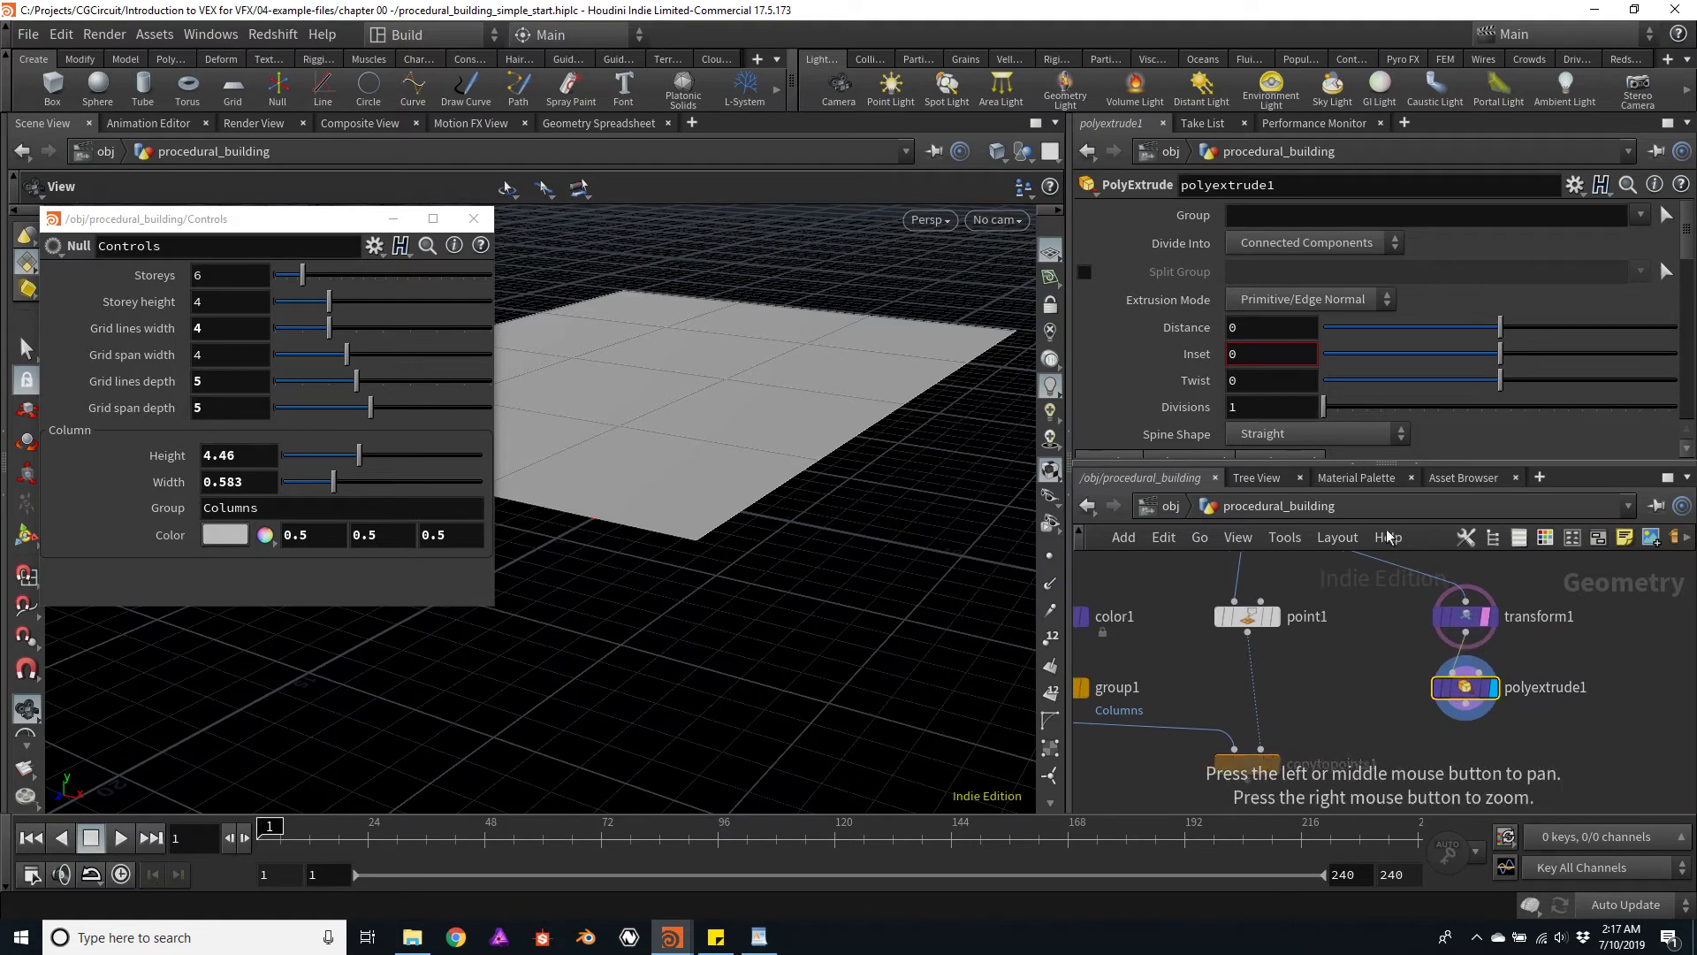
# Set the extrusion Distance to about 0.293 to give the slab thickness
pyautogui.moveTo(1500, 343); pyautogui.dragTo(1551, 343)
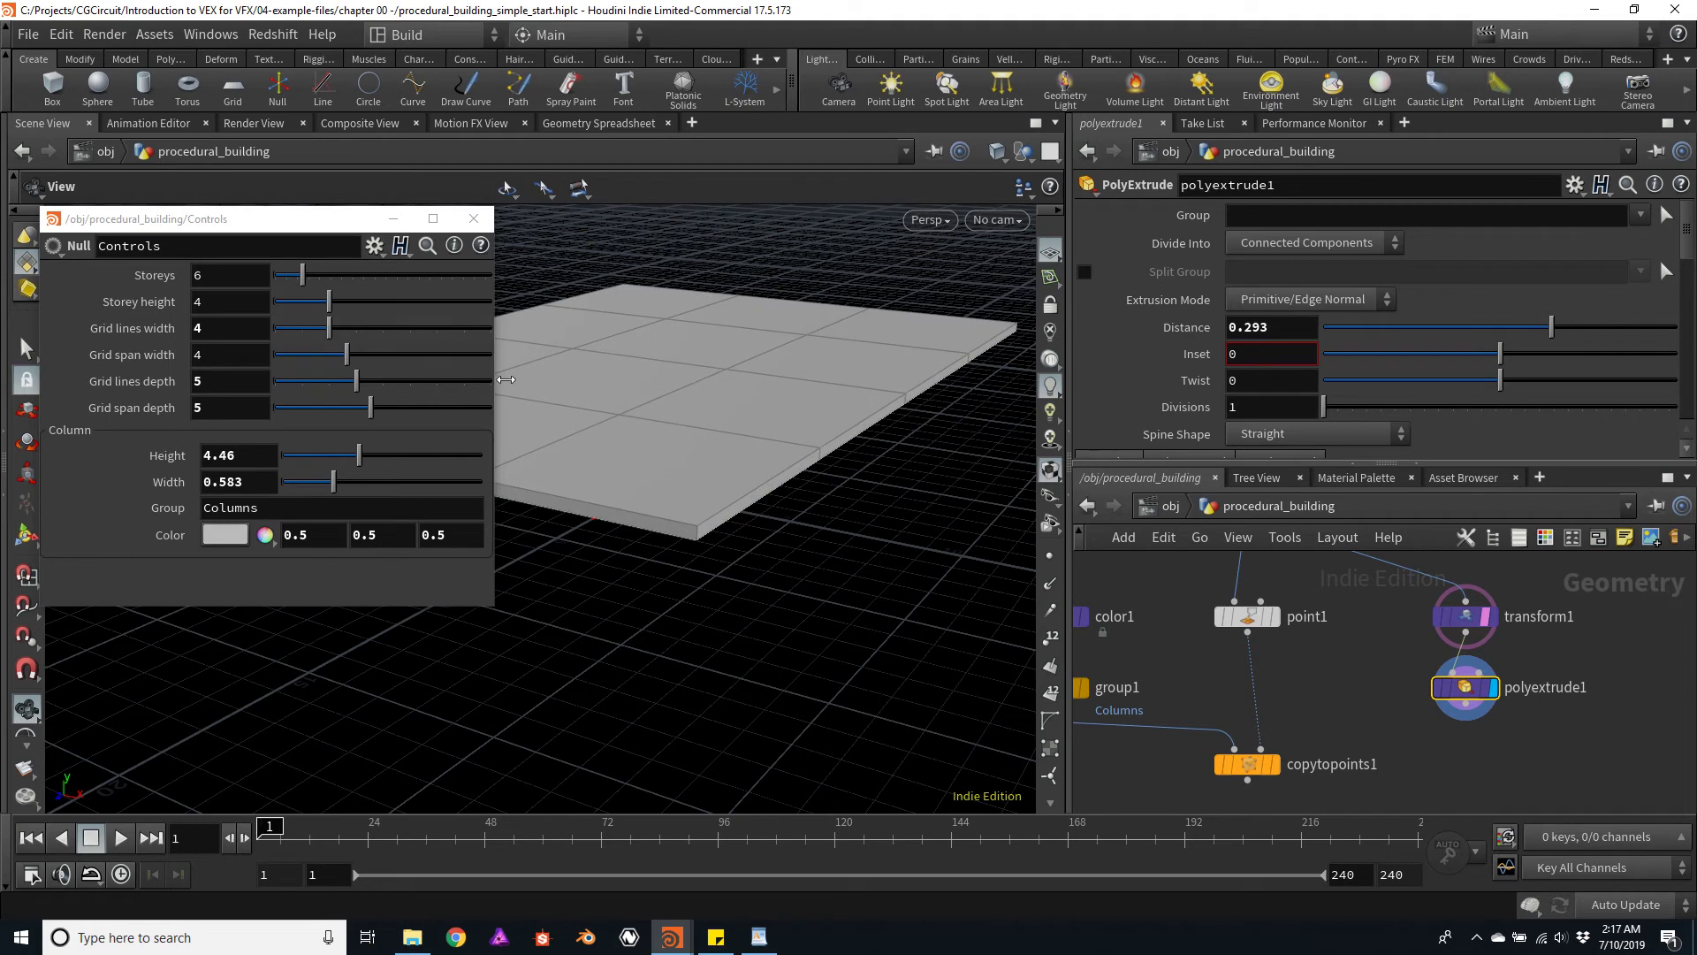
pyautogui.moveTo(795, 486); pyautogui.dragTo(925, 485)
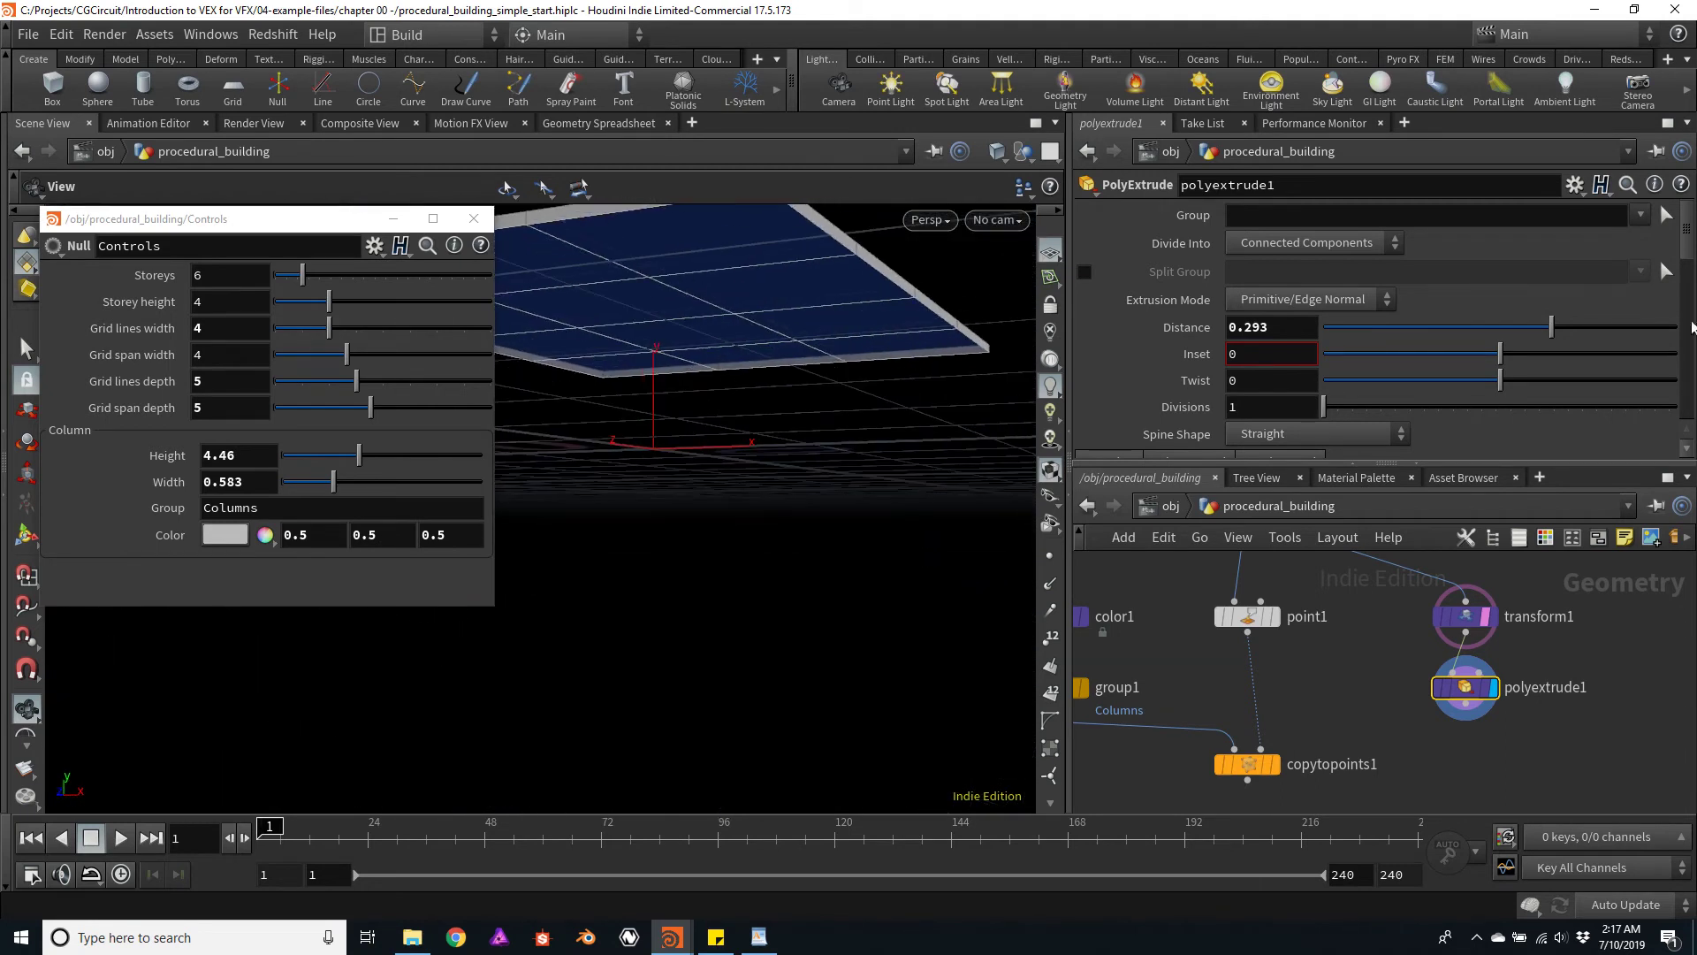
pyautogui.scroll(-5, 1688, 250)
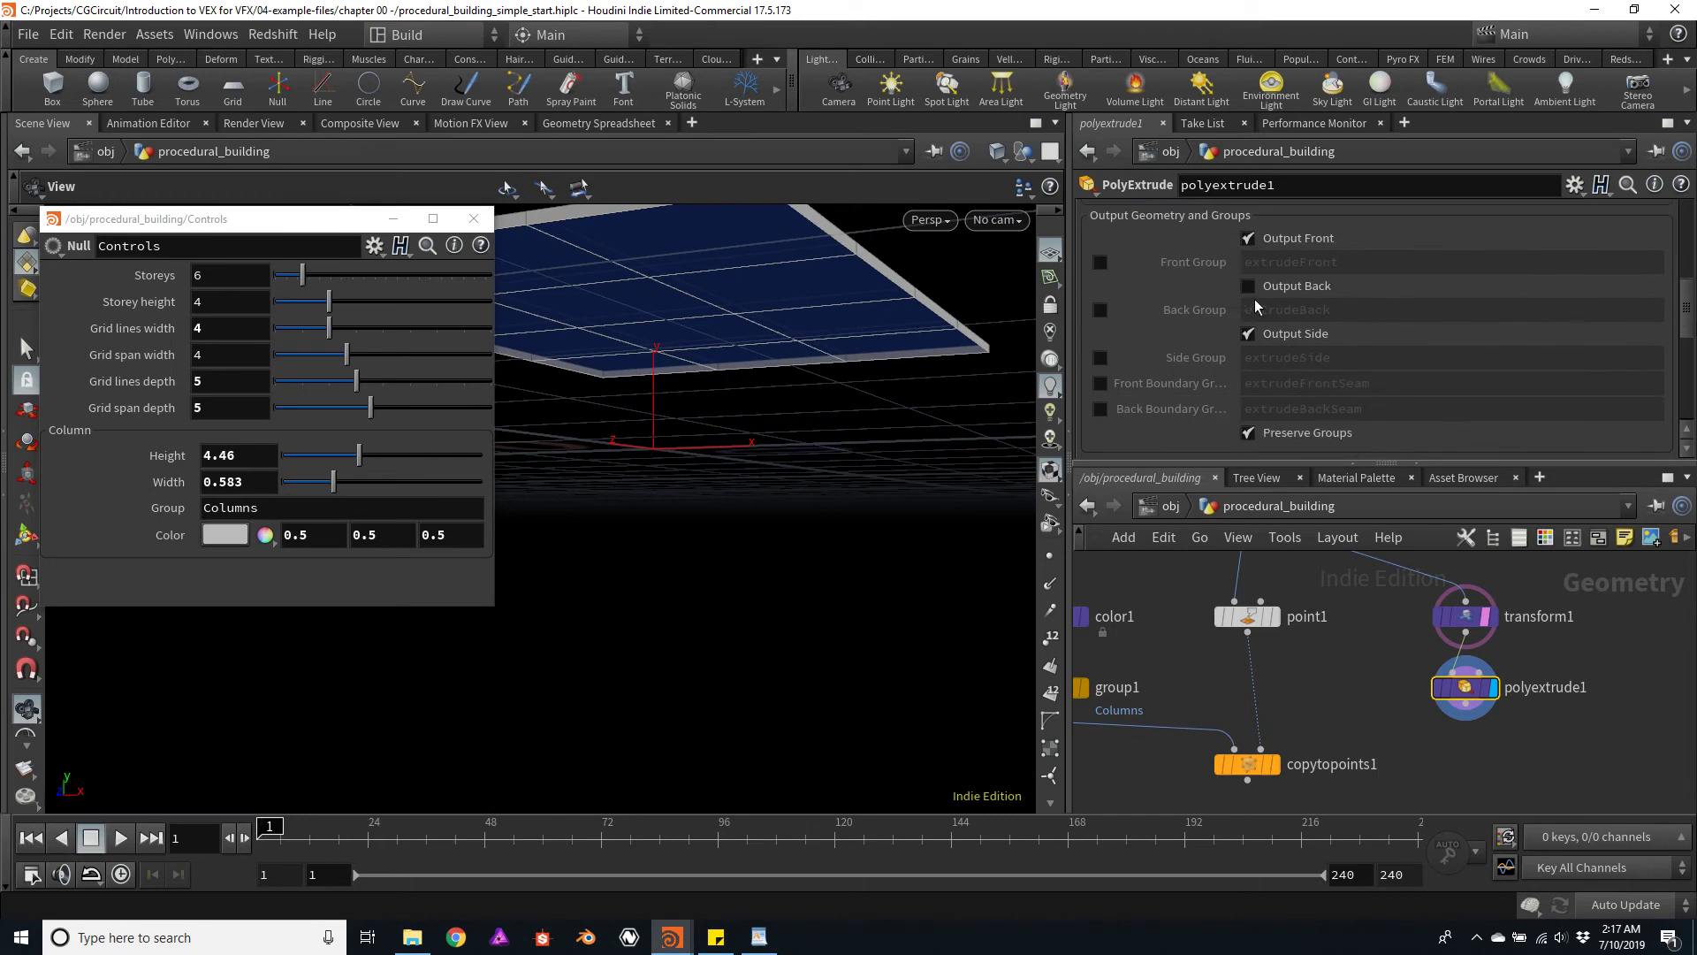
# Turn on Output Back so the slab's underside is closed
pyautogui.click(1249, 287)
pyautogui.moveTo(924, 353); pyautogui.dragTo(823, 217)
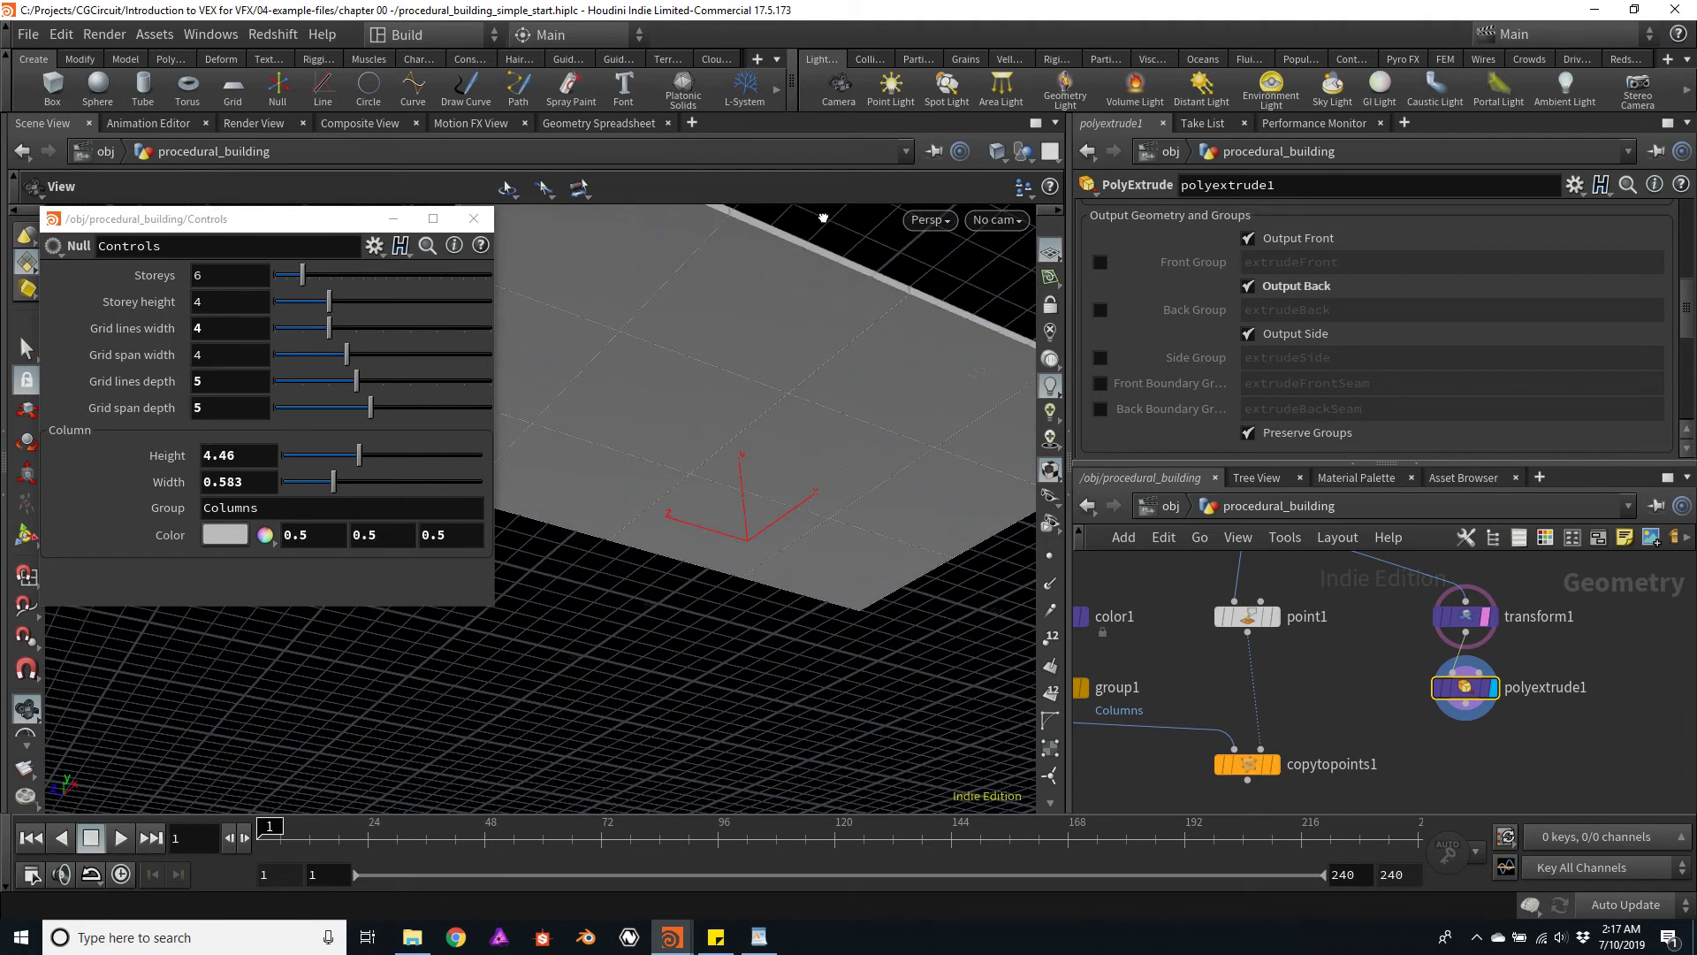
pyautogui.click(1249, 286)
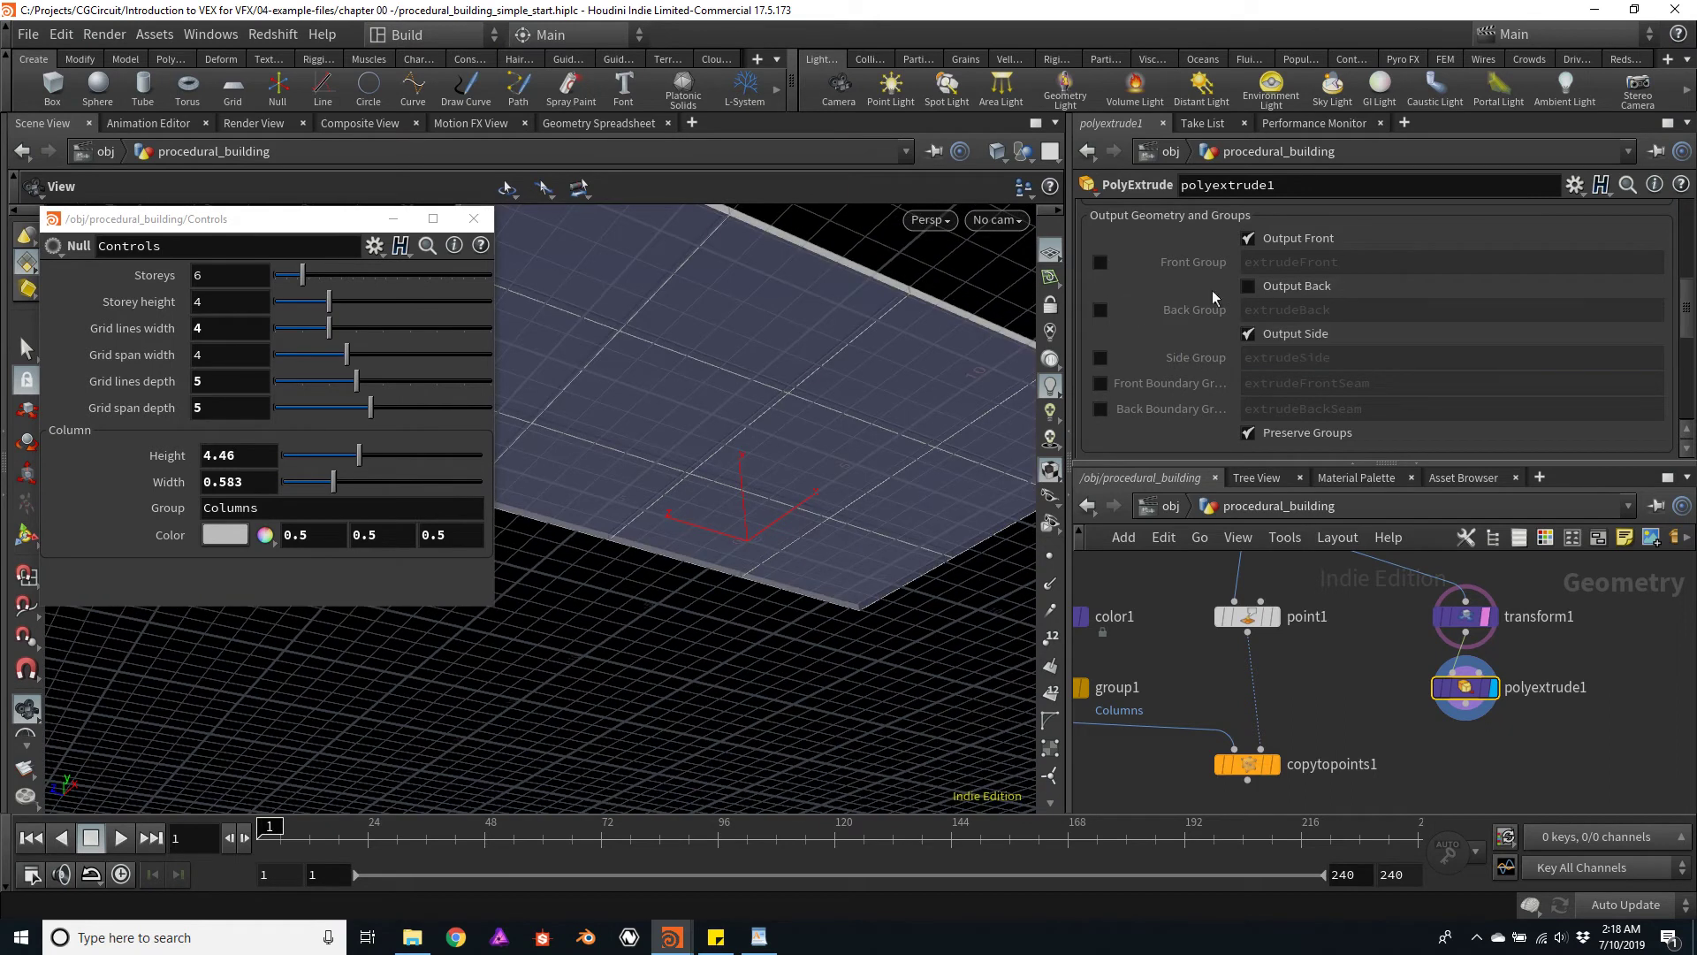
pyautogui.click(1249, 286)
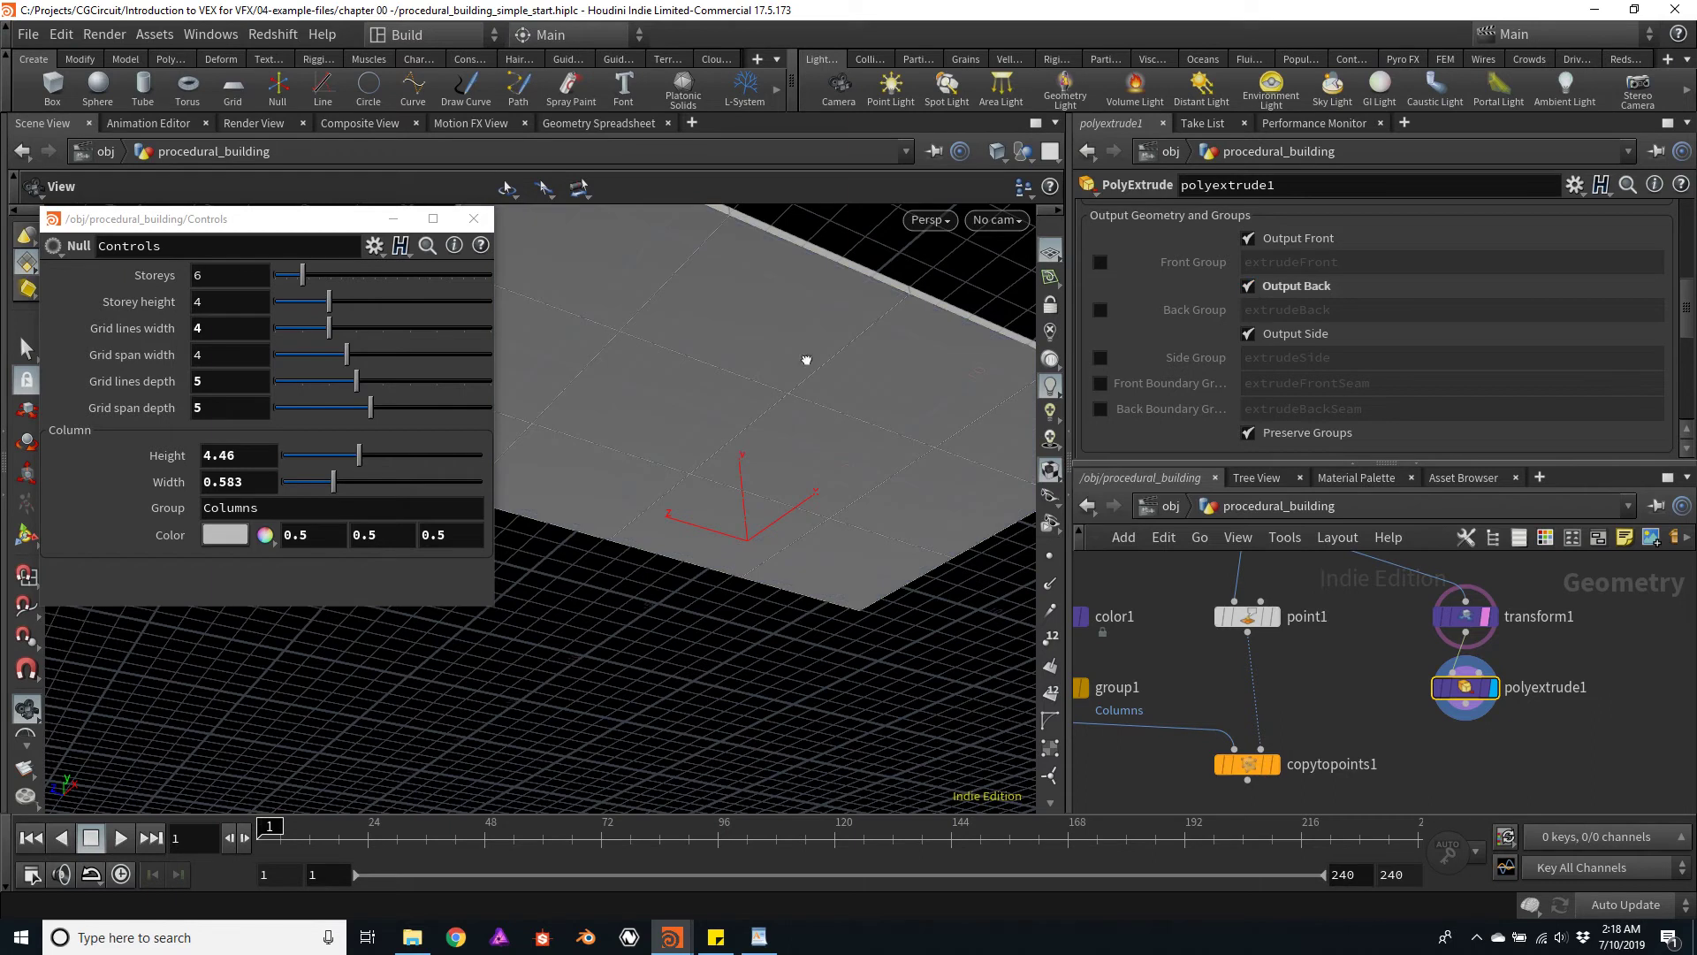
pyautogui.moveTo(807, 359); pyautogui.dragTo(892, 513)
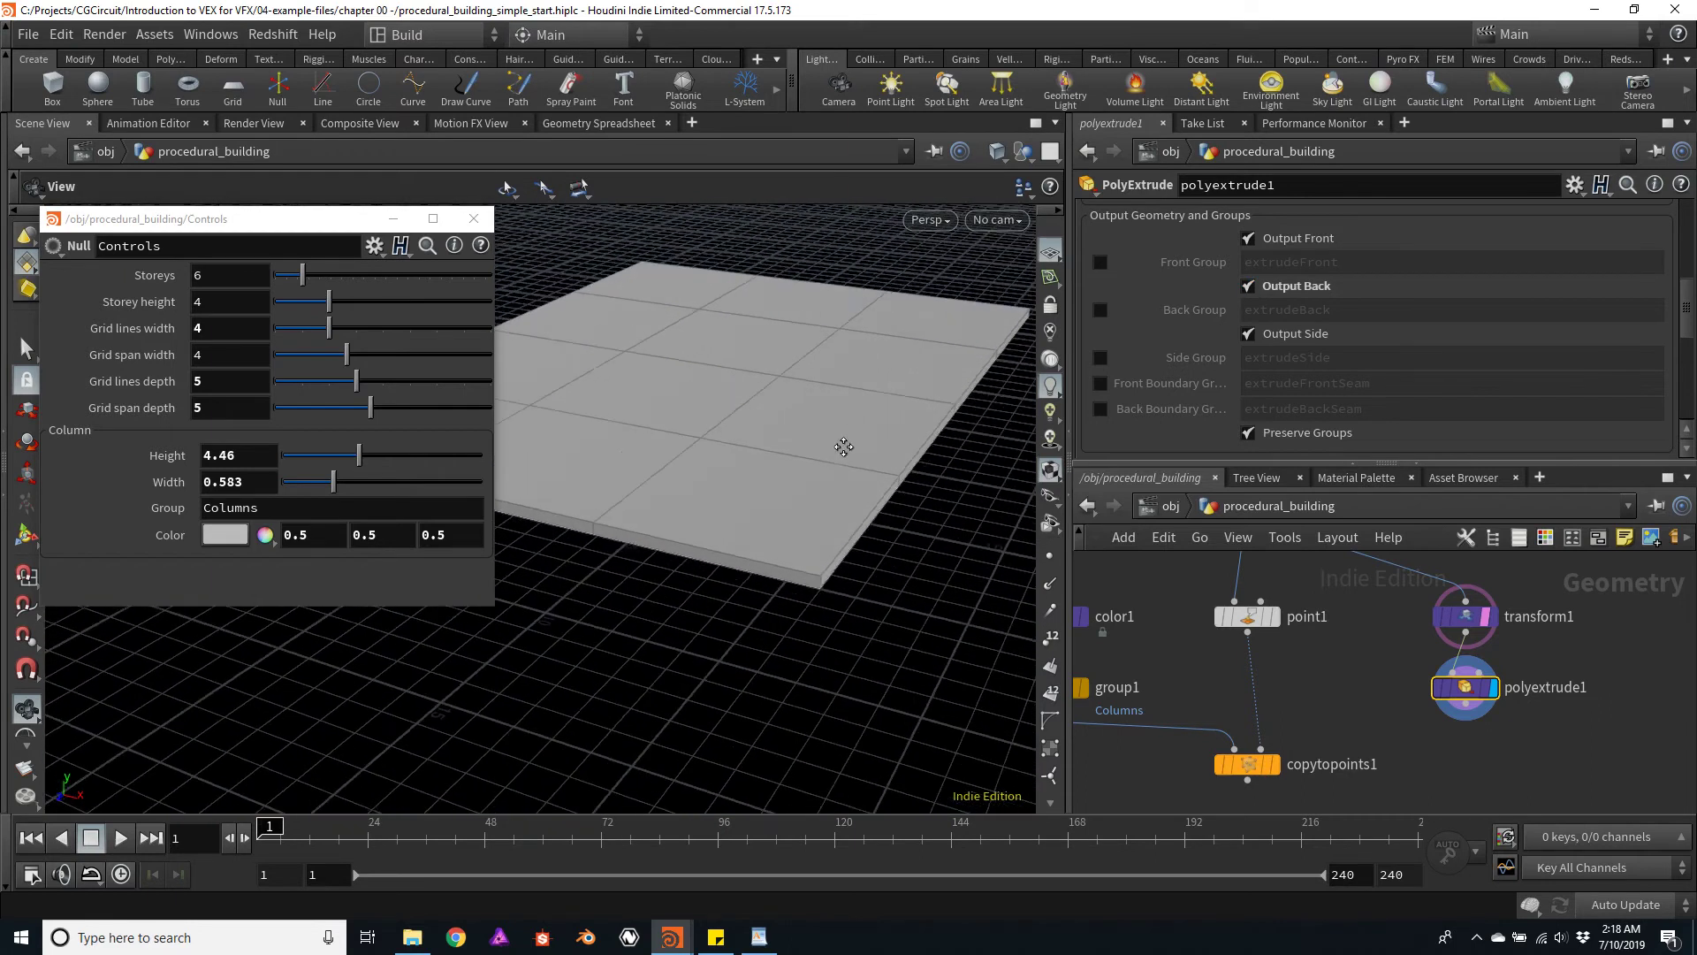
pyautogui.moveTo(844, 446); pyautogui.dragTo(814, 504)
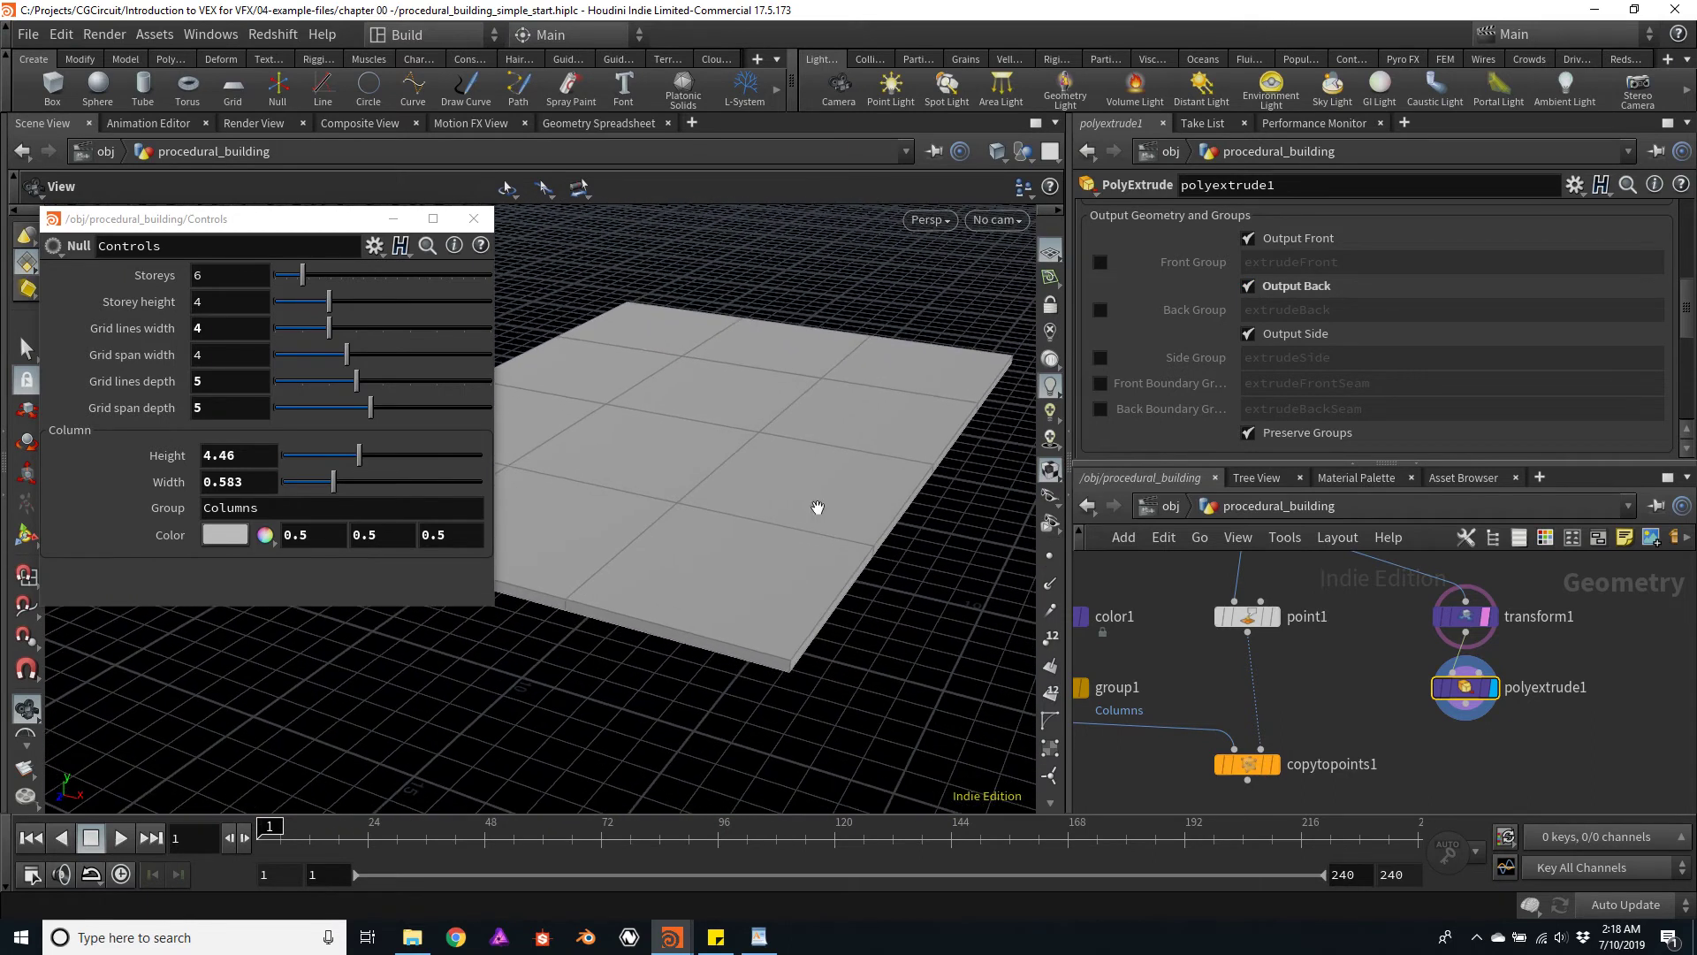
pyautogui.click(374, 248)
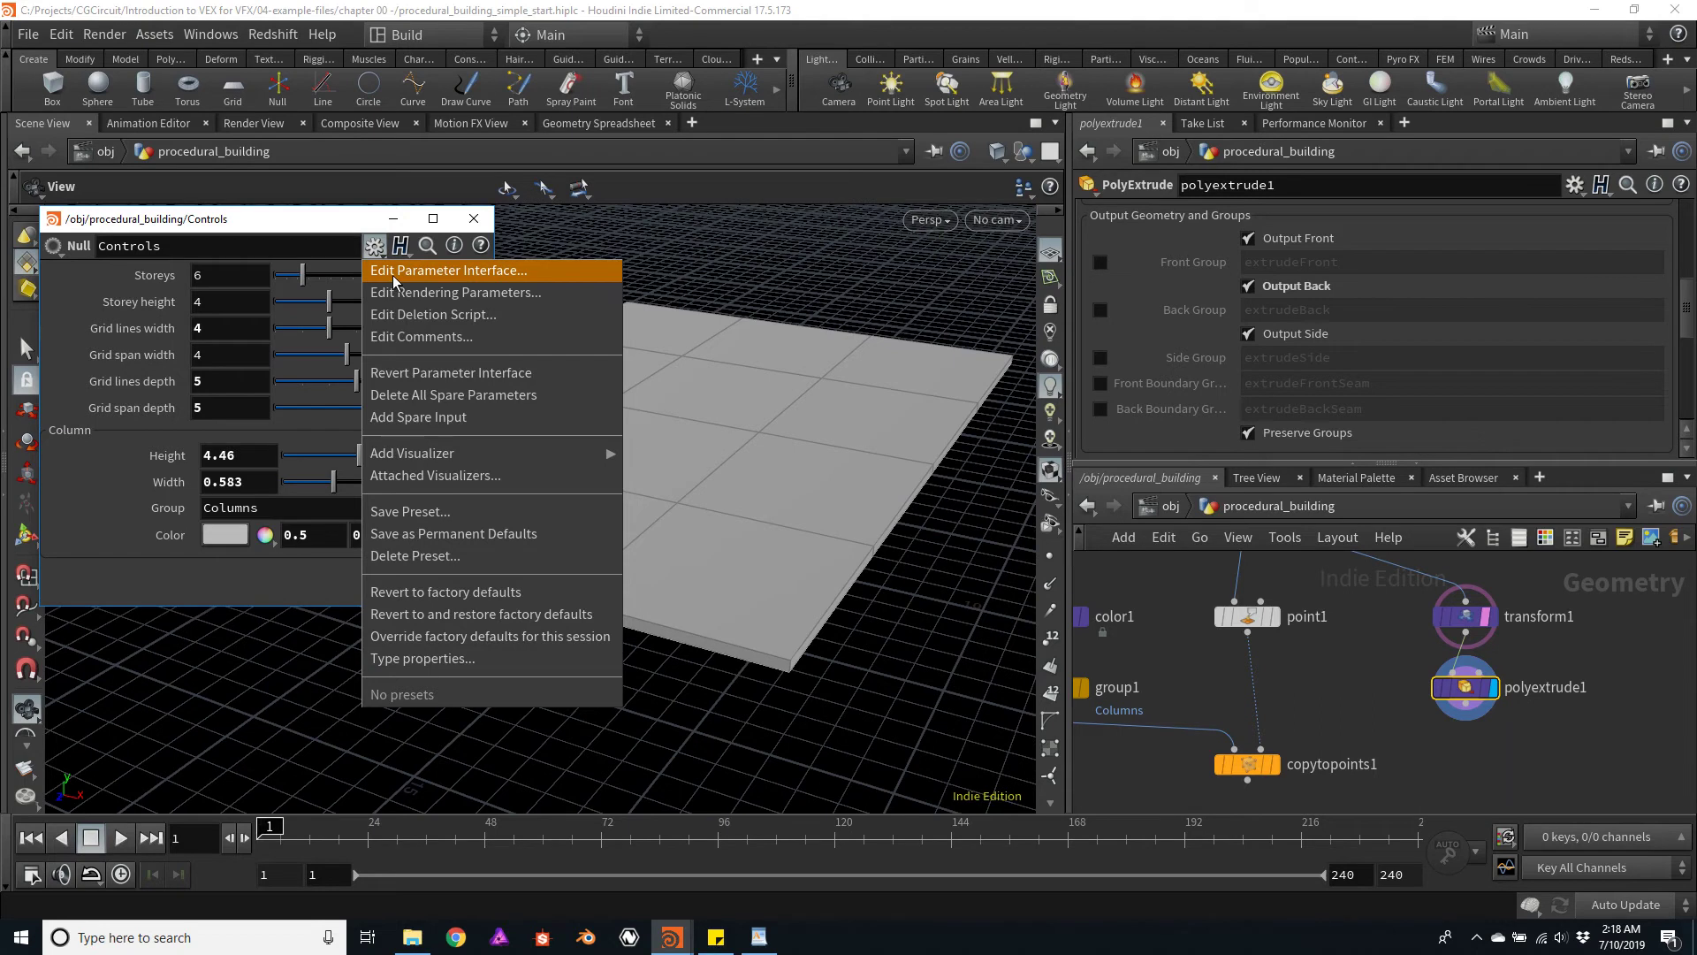
# Open the Controls parameter interface editor and delete the column Height parameter
pyautogui.click(395, 279)
pyautogui.moveTo(237, 227); pyautogui.dragTo(1439, 151)
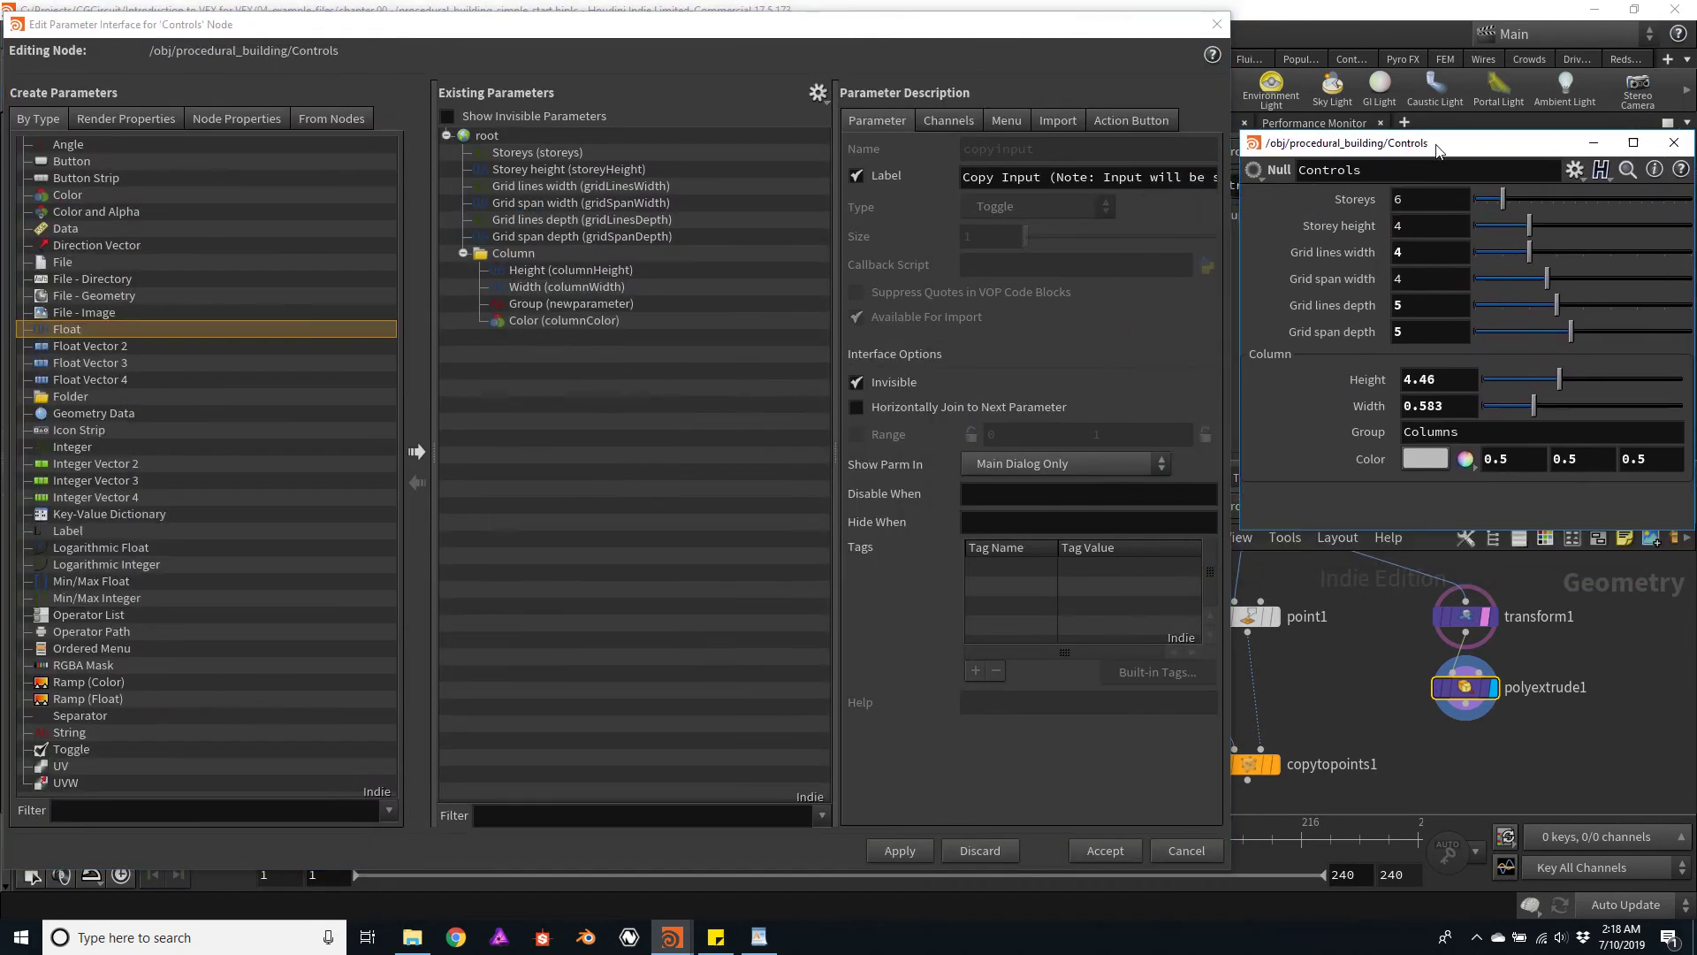
pyautogui.click(558, 270)
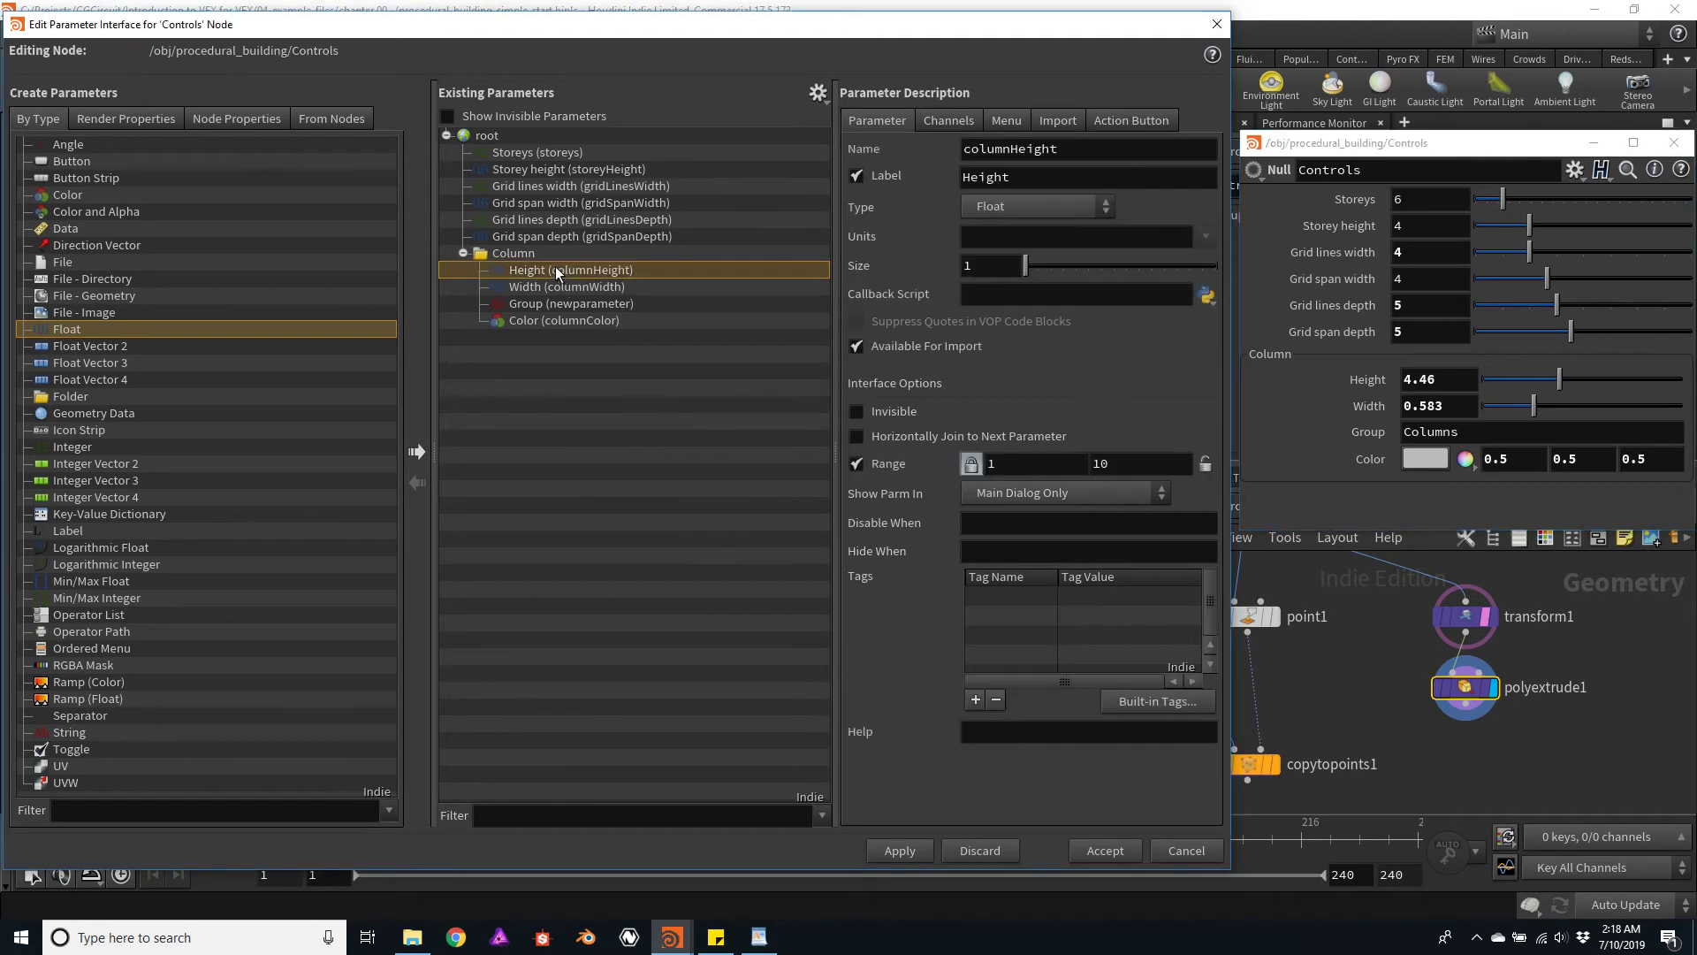
pyautogui.press('Delete')
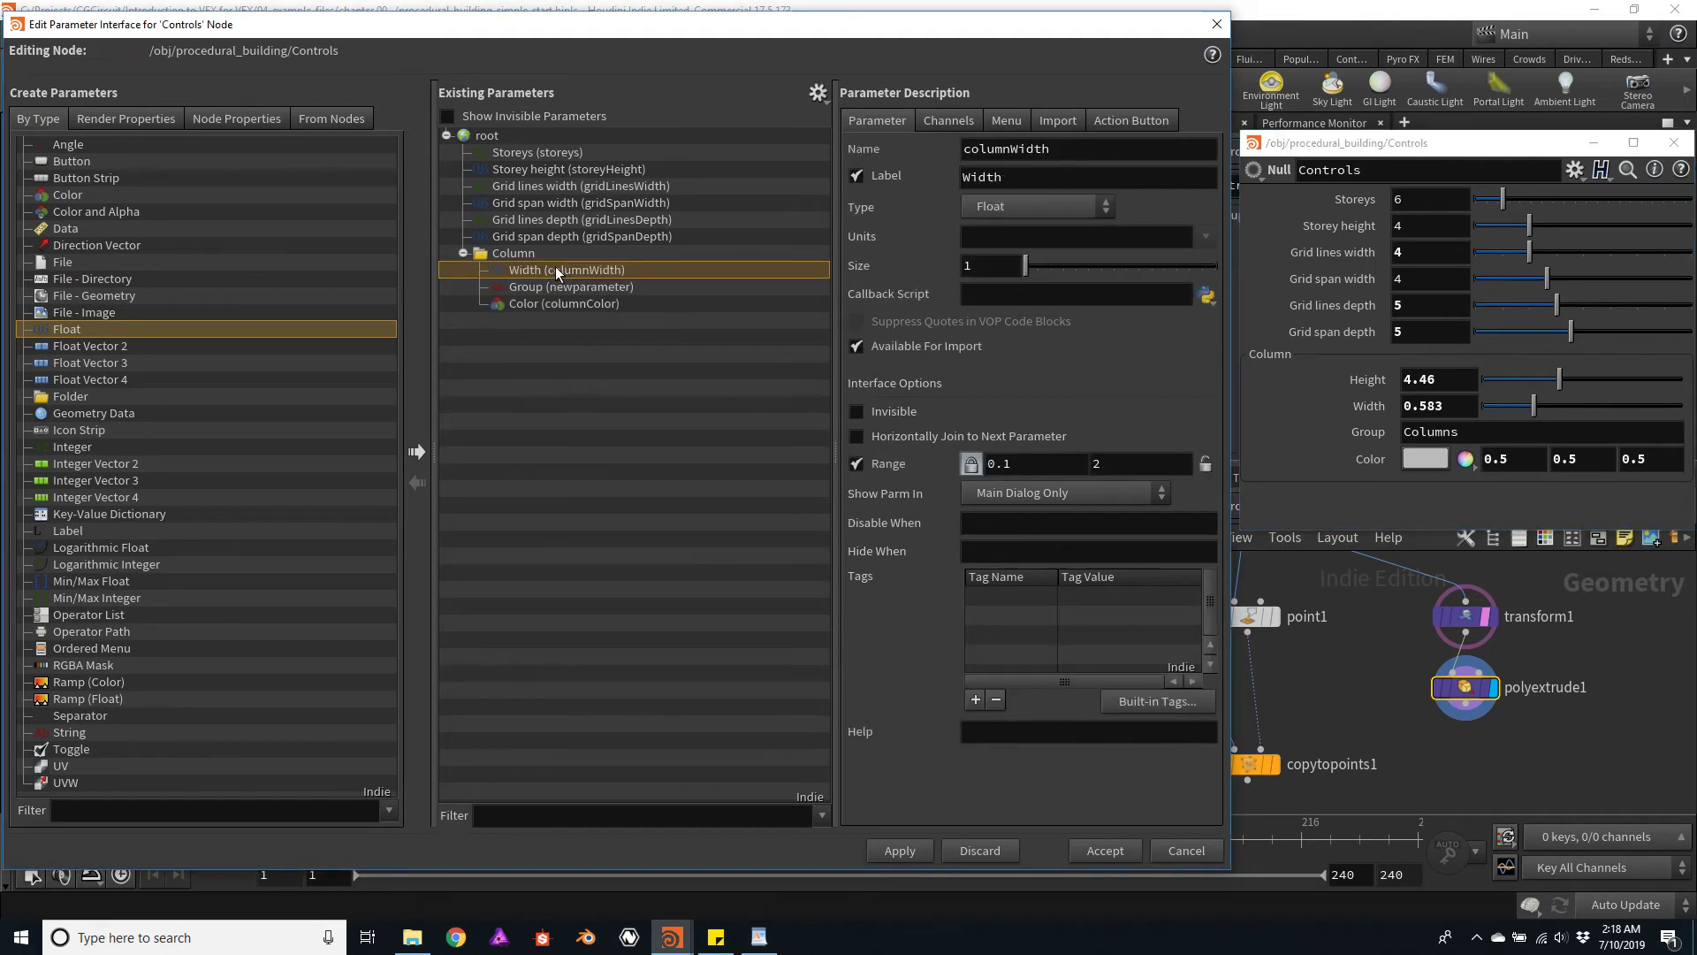
# Add a root-level folder named Slabs
pyautogui.click(71, 399)
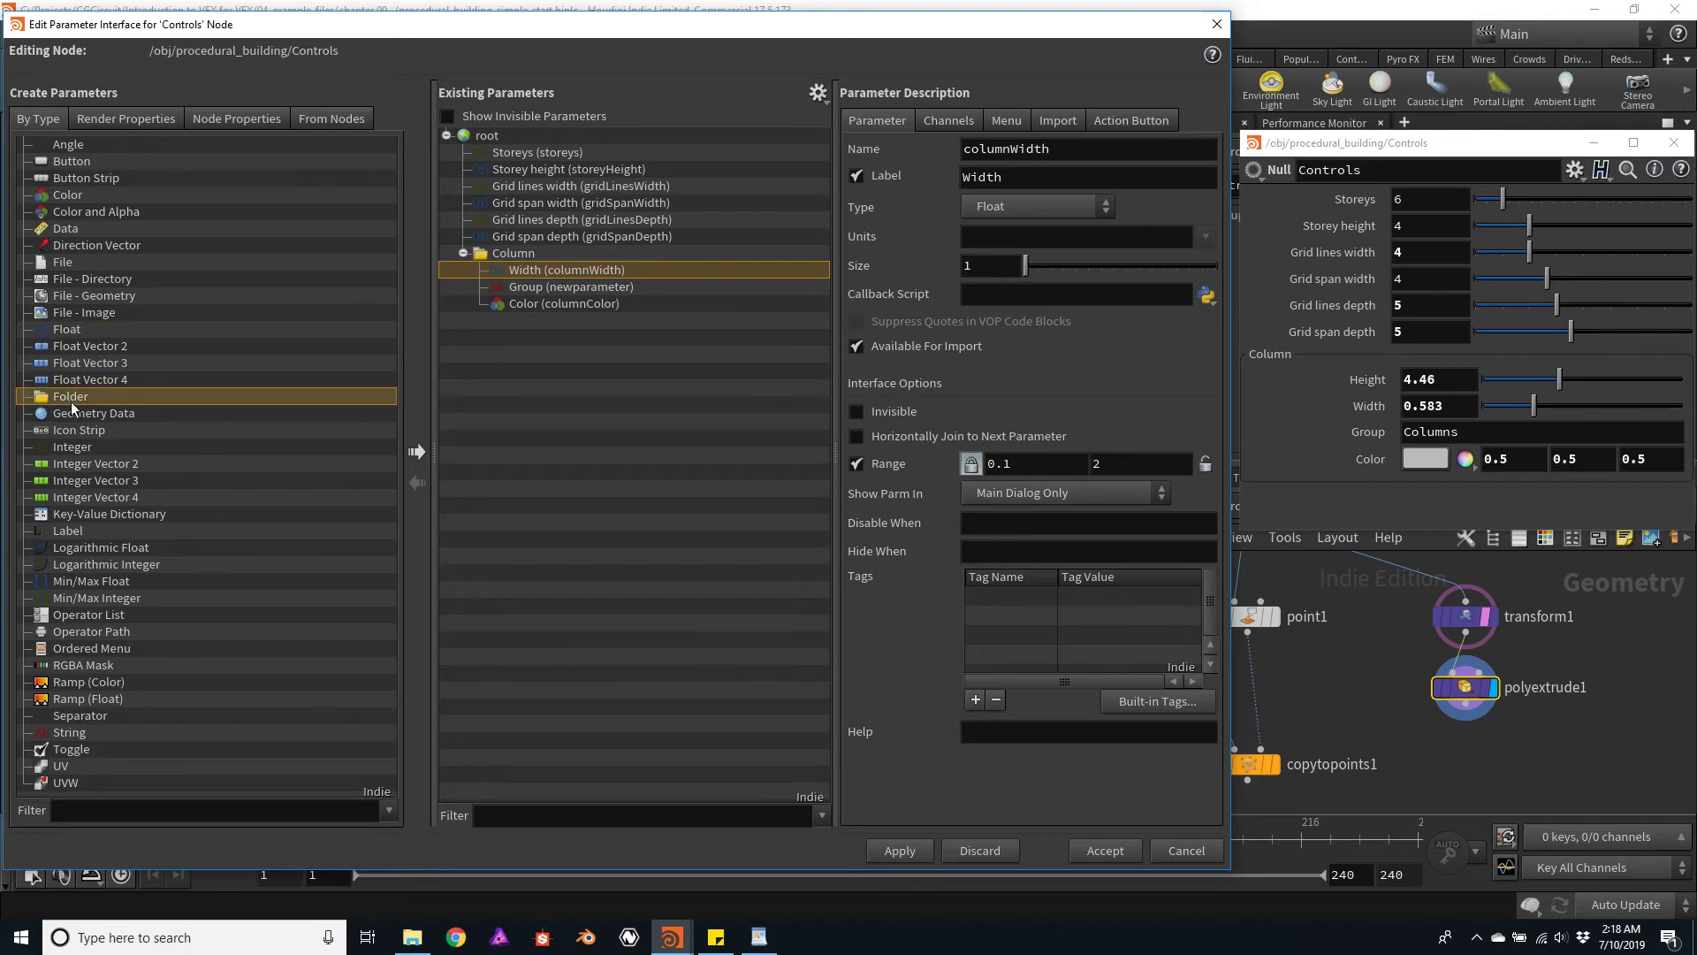
pyautogui.click(418, 455)
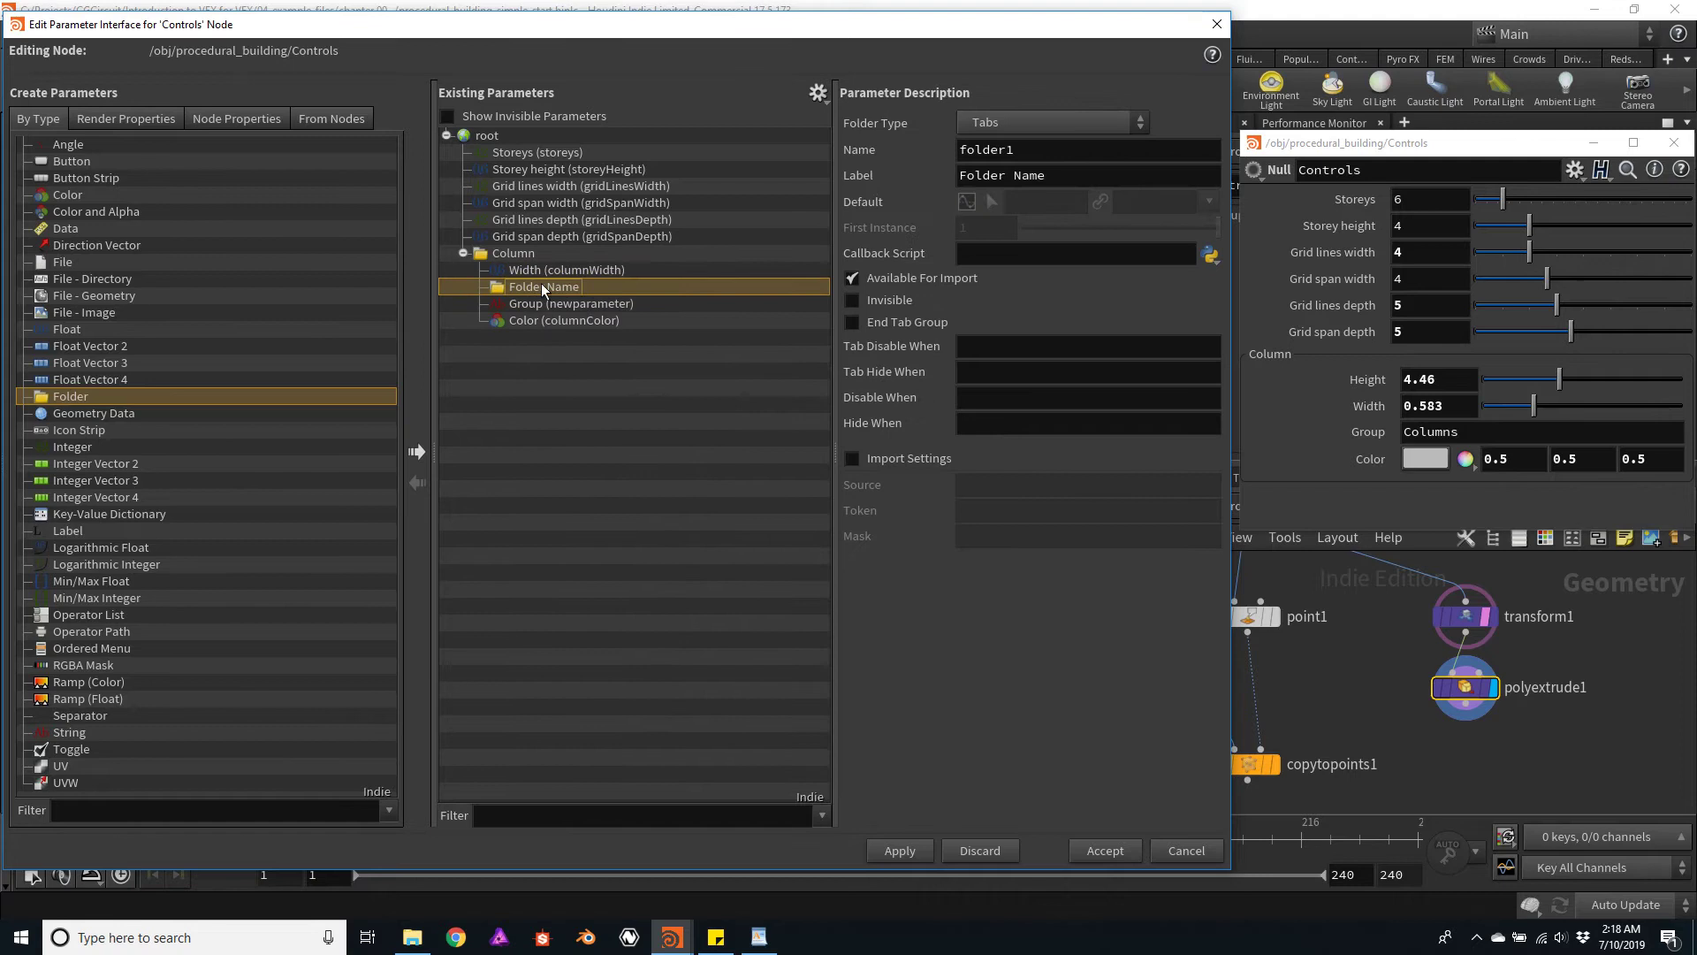
pyautogui.moveTo(542, 286); pyautogui.dragTo(502, 136)
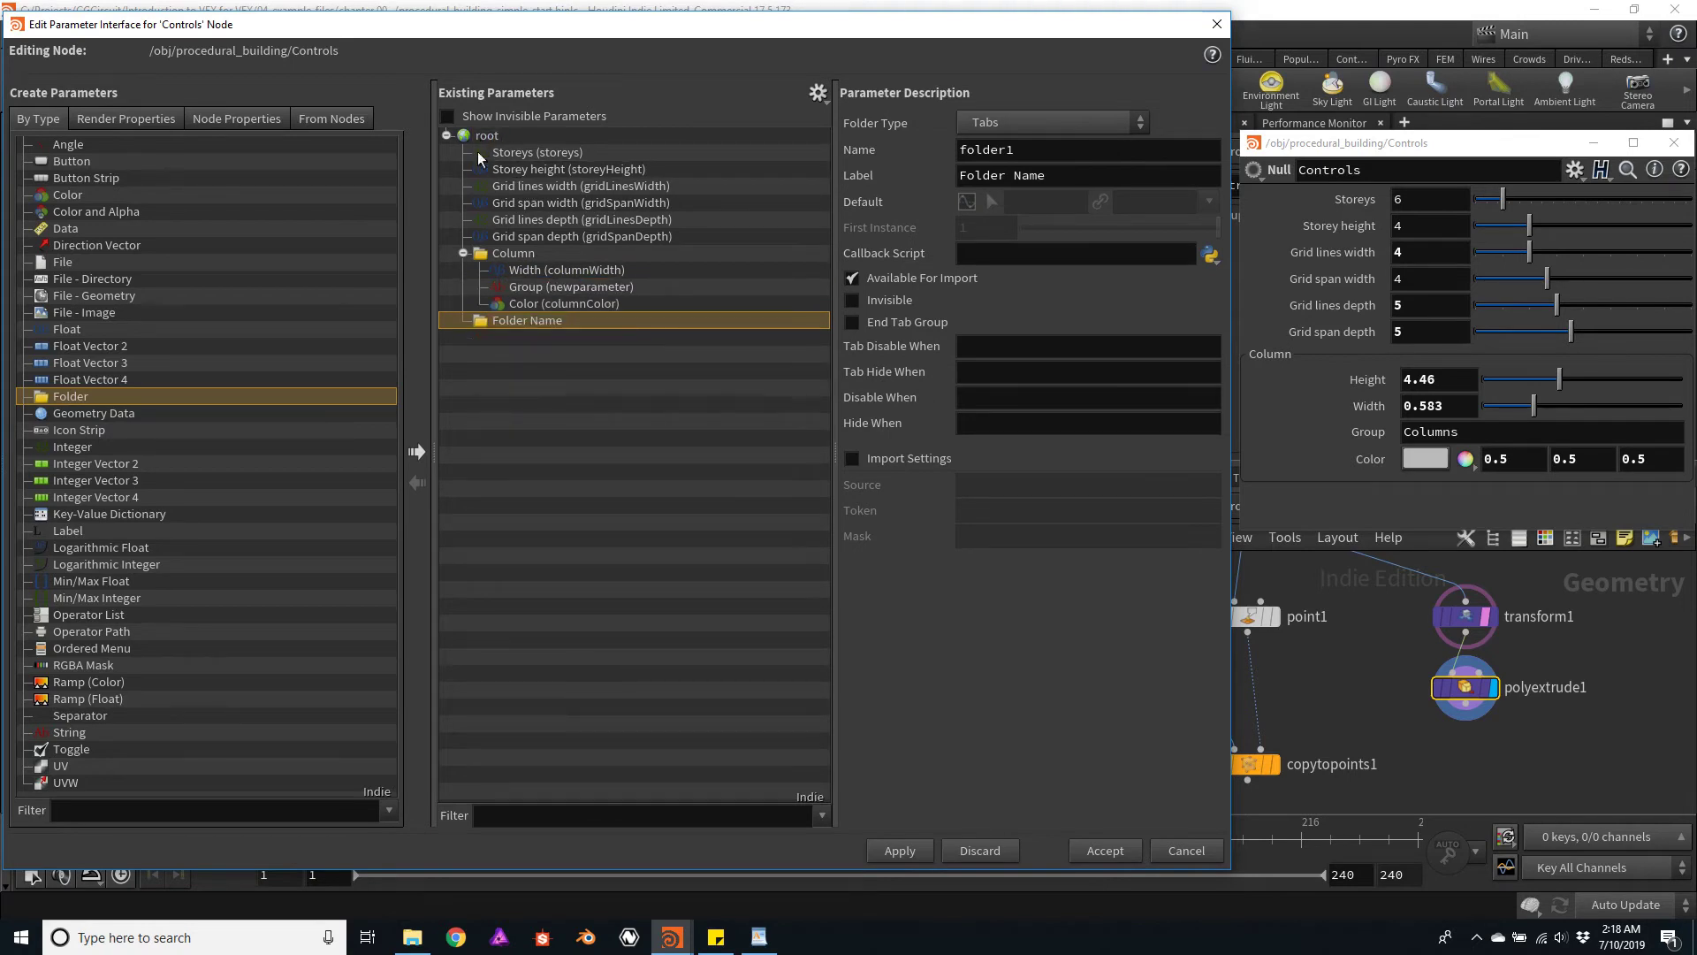
pyautogui.doubleClick(529, 320)
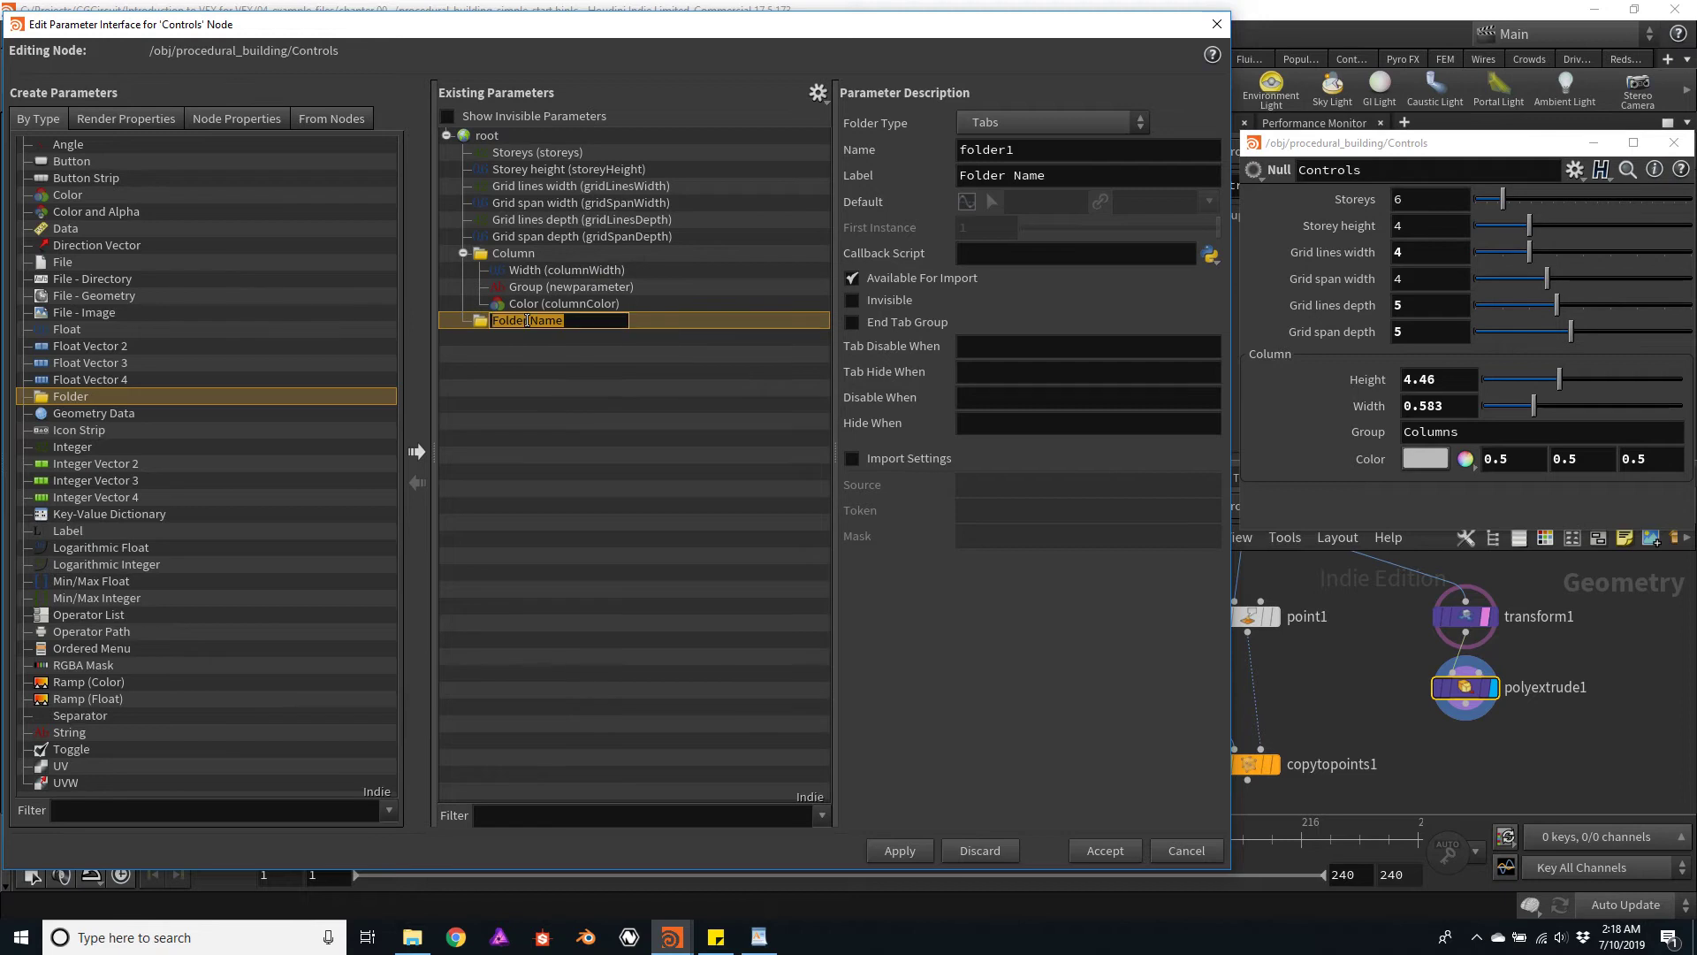
pyautogui.write('Slabs')
pyautogui.press('Return')
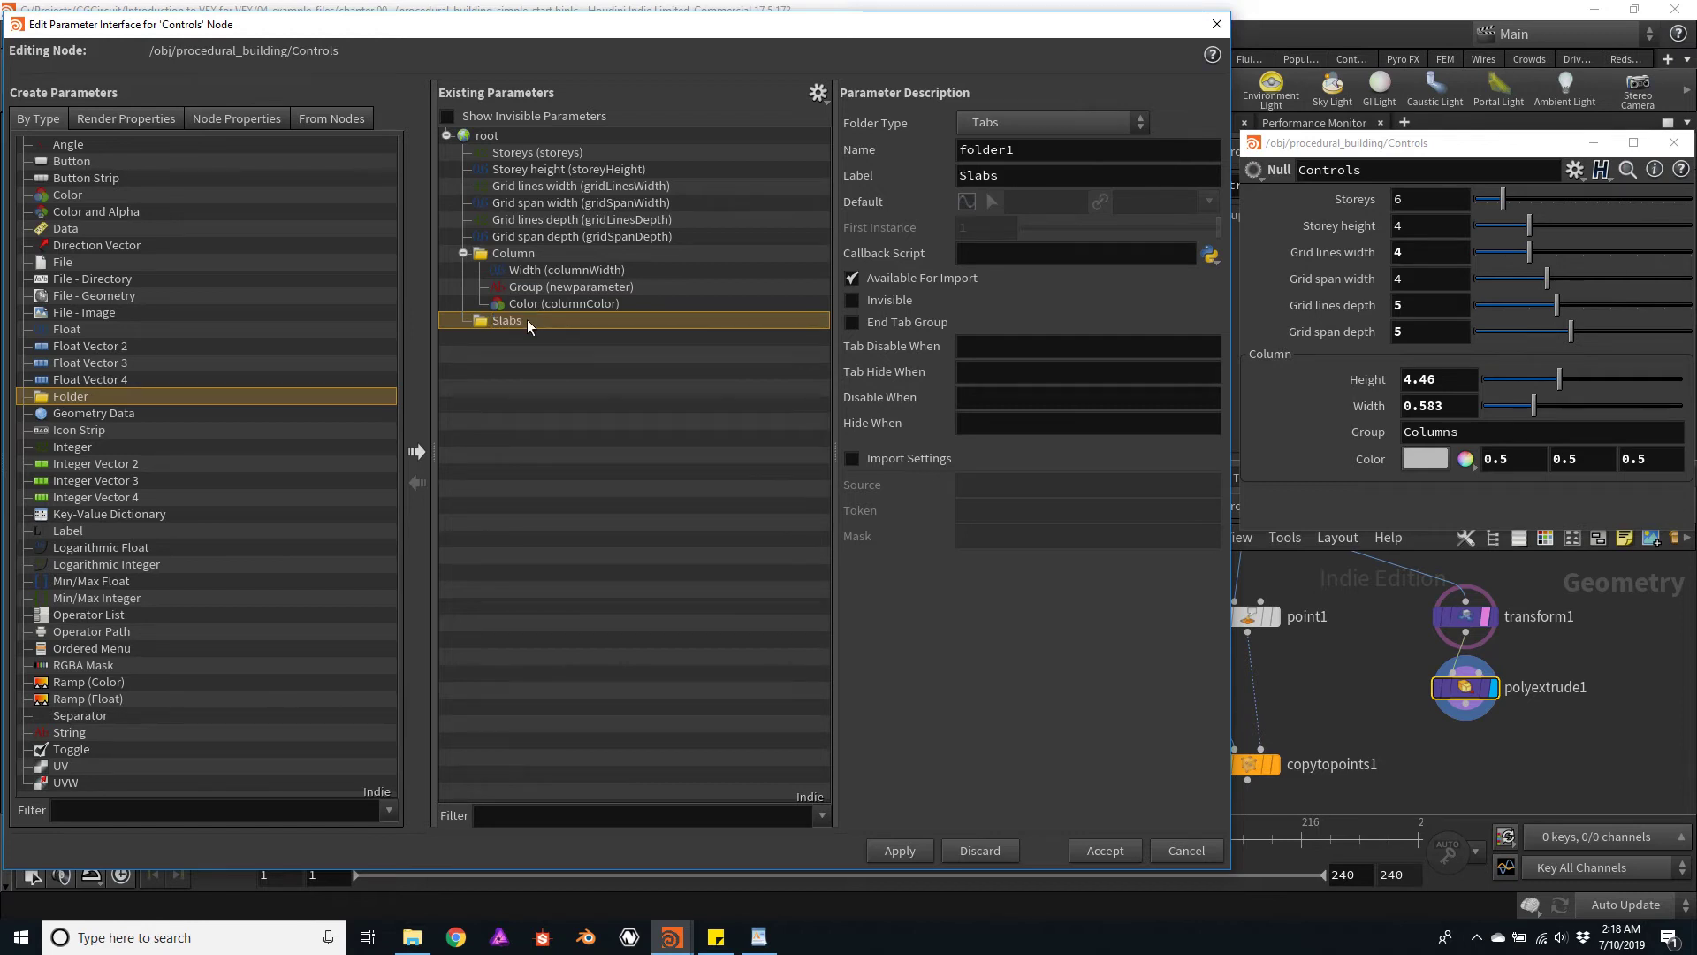
# Add a float labelled Thicknes, named slabThicknes, inside the Slabs folder
pyautogui.moveTo(66, 329); pyautogui.dragTo(501, 320)
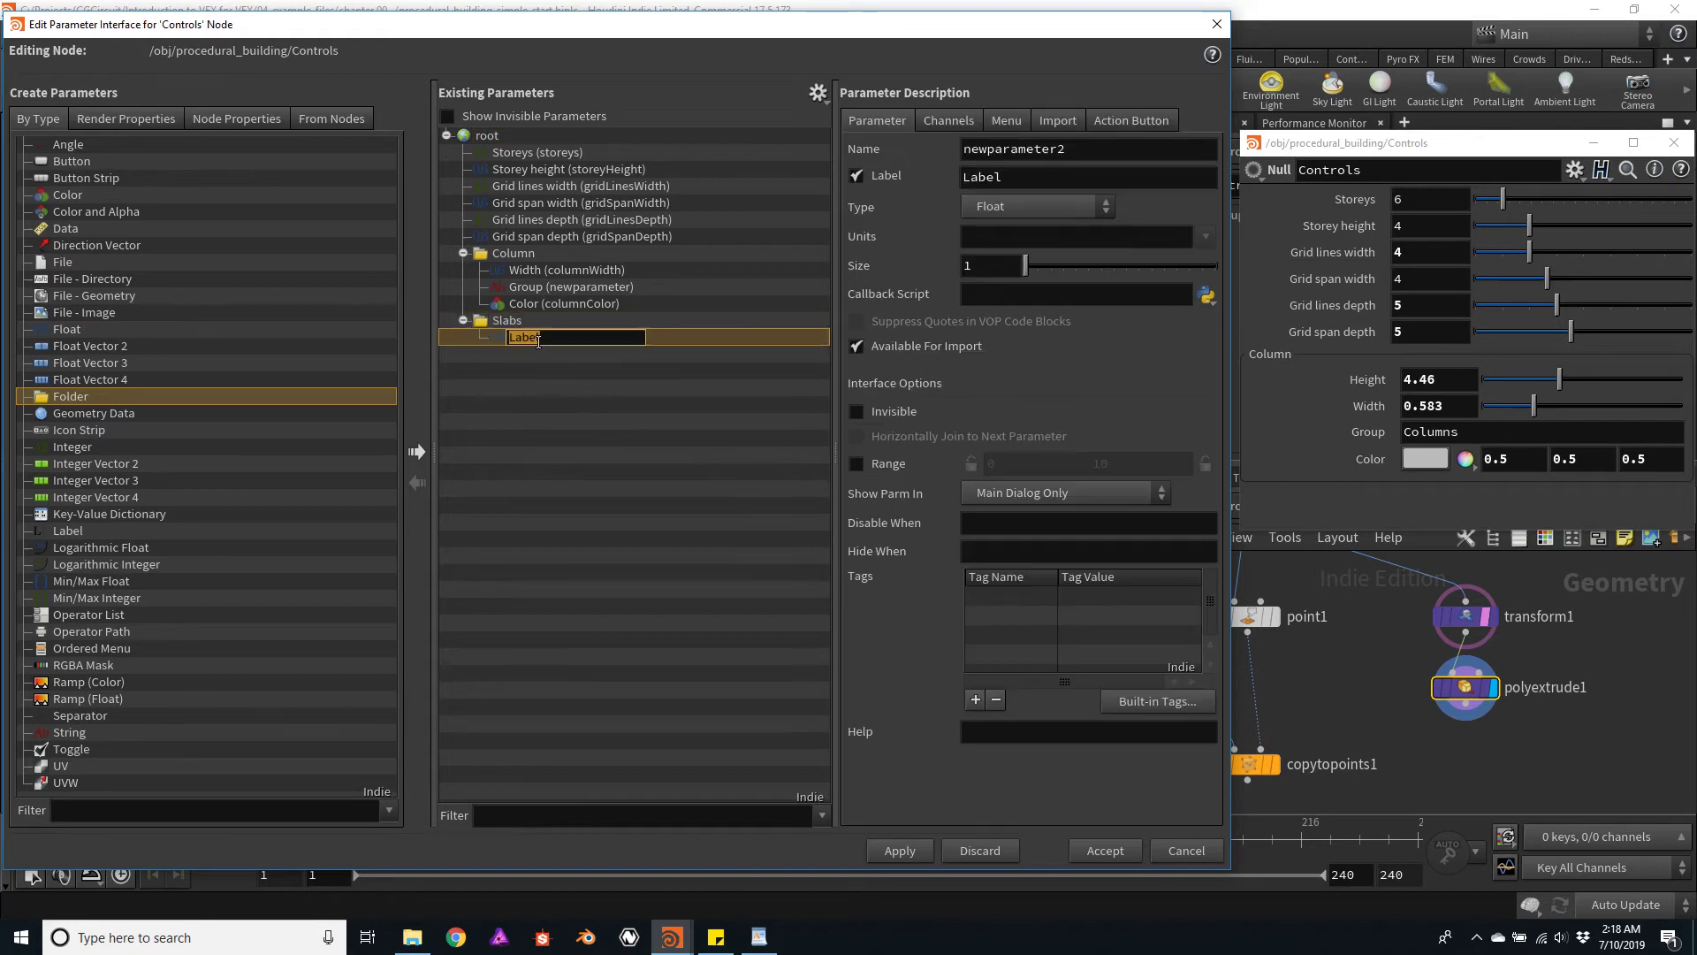
pyautogui.write('Thicknes')
pyautogui.press('Return')
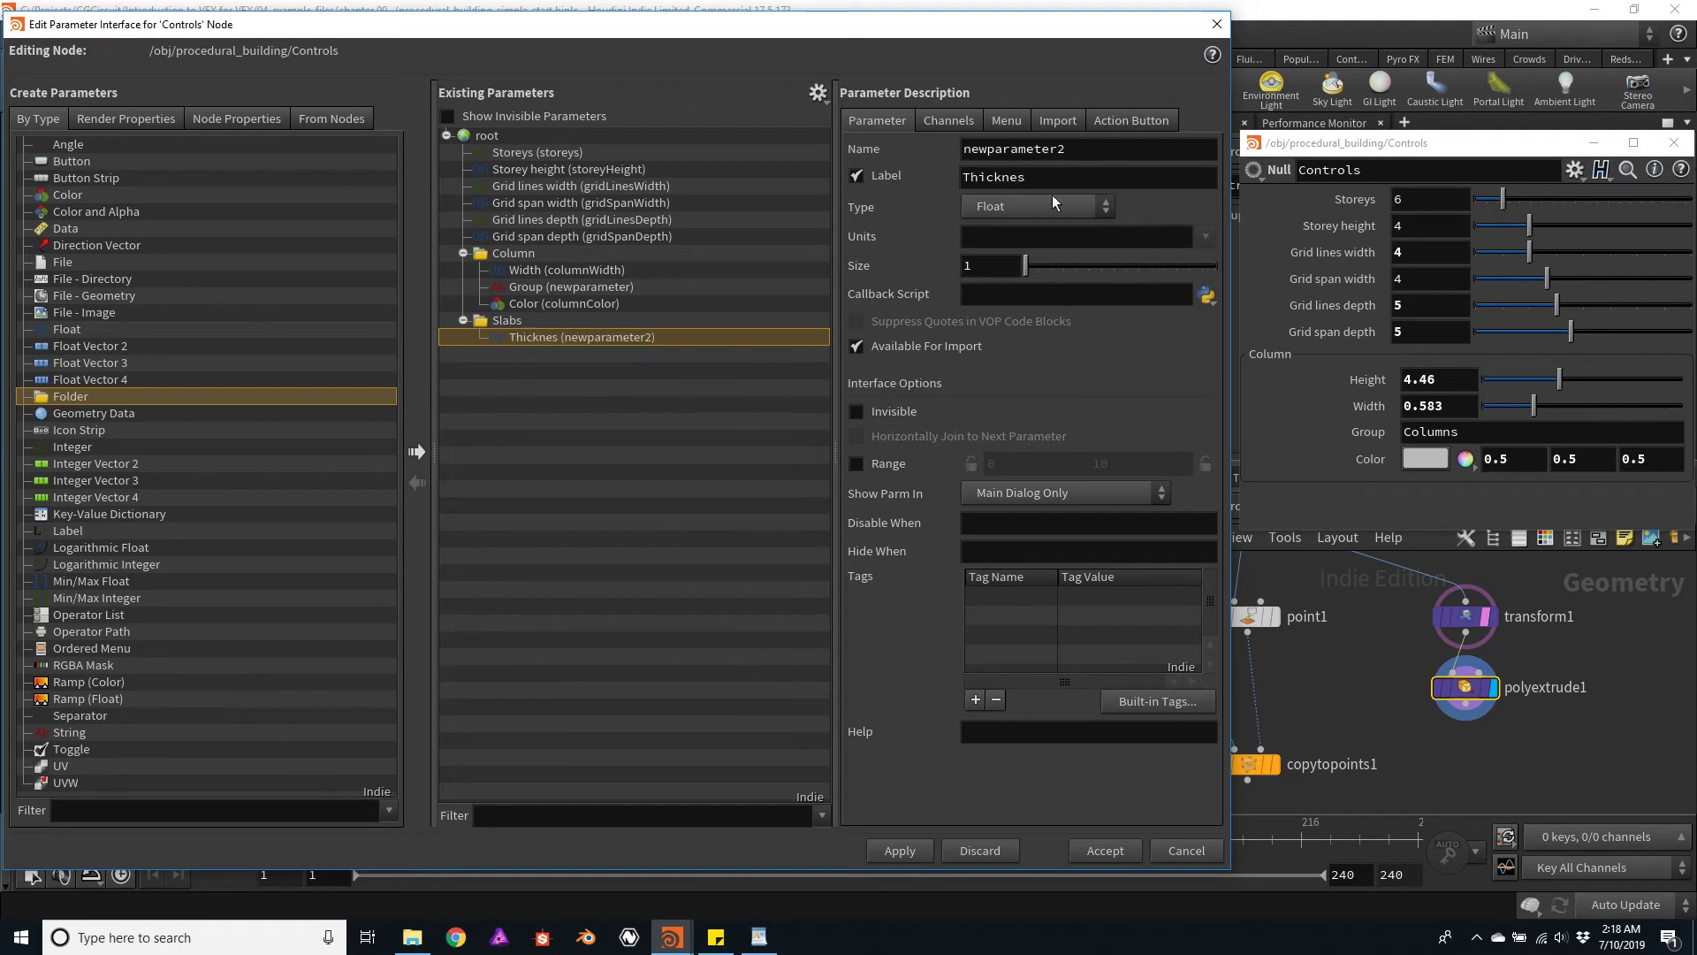
pyautogui.click(1077, 147)
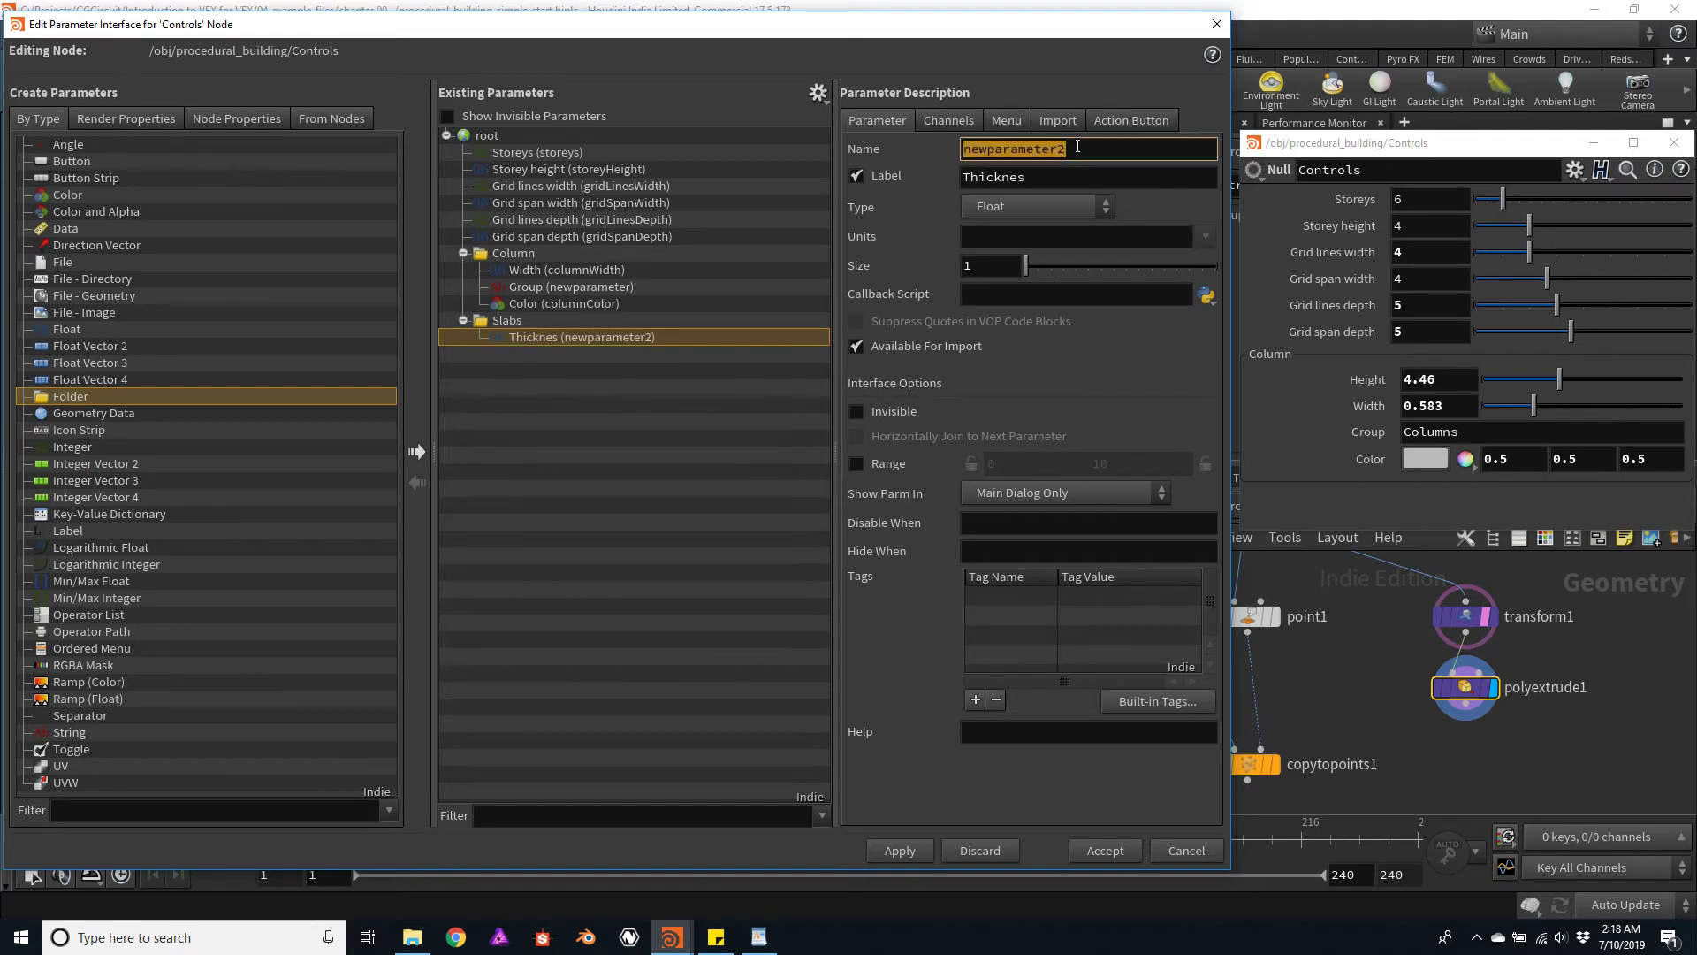
pyautogui.write('sla')
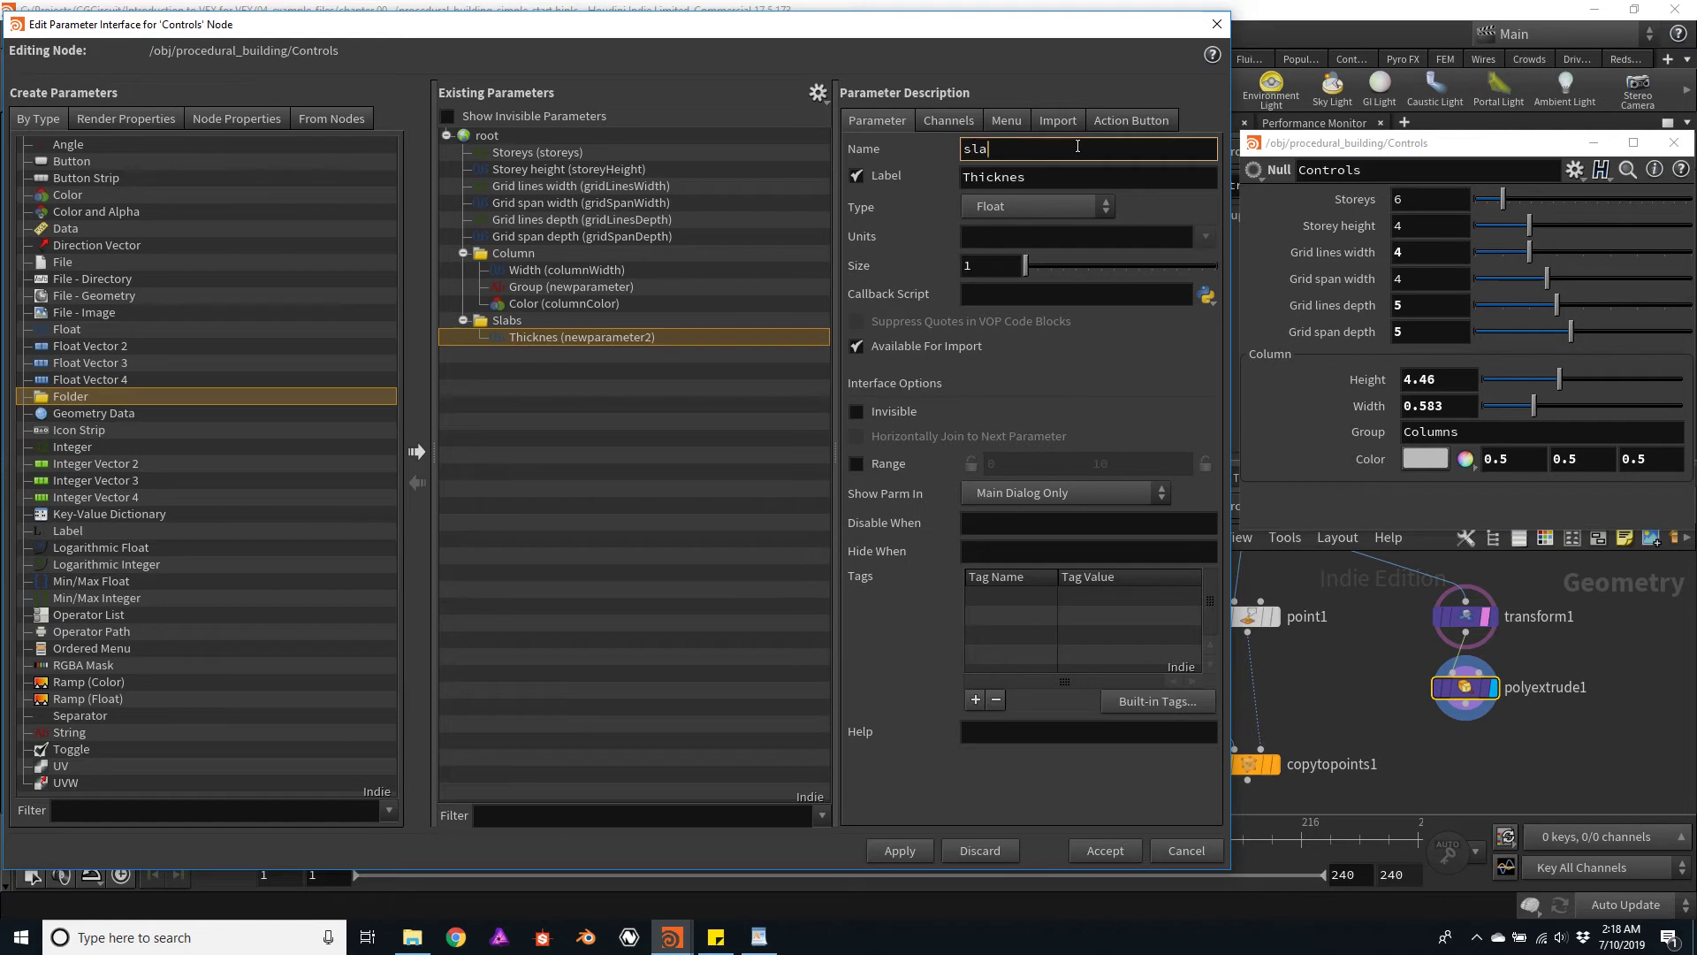
pyautogui.write('bThicknes')
pyautogui.press('Return')
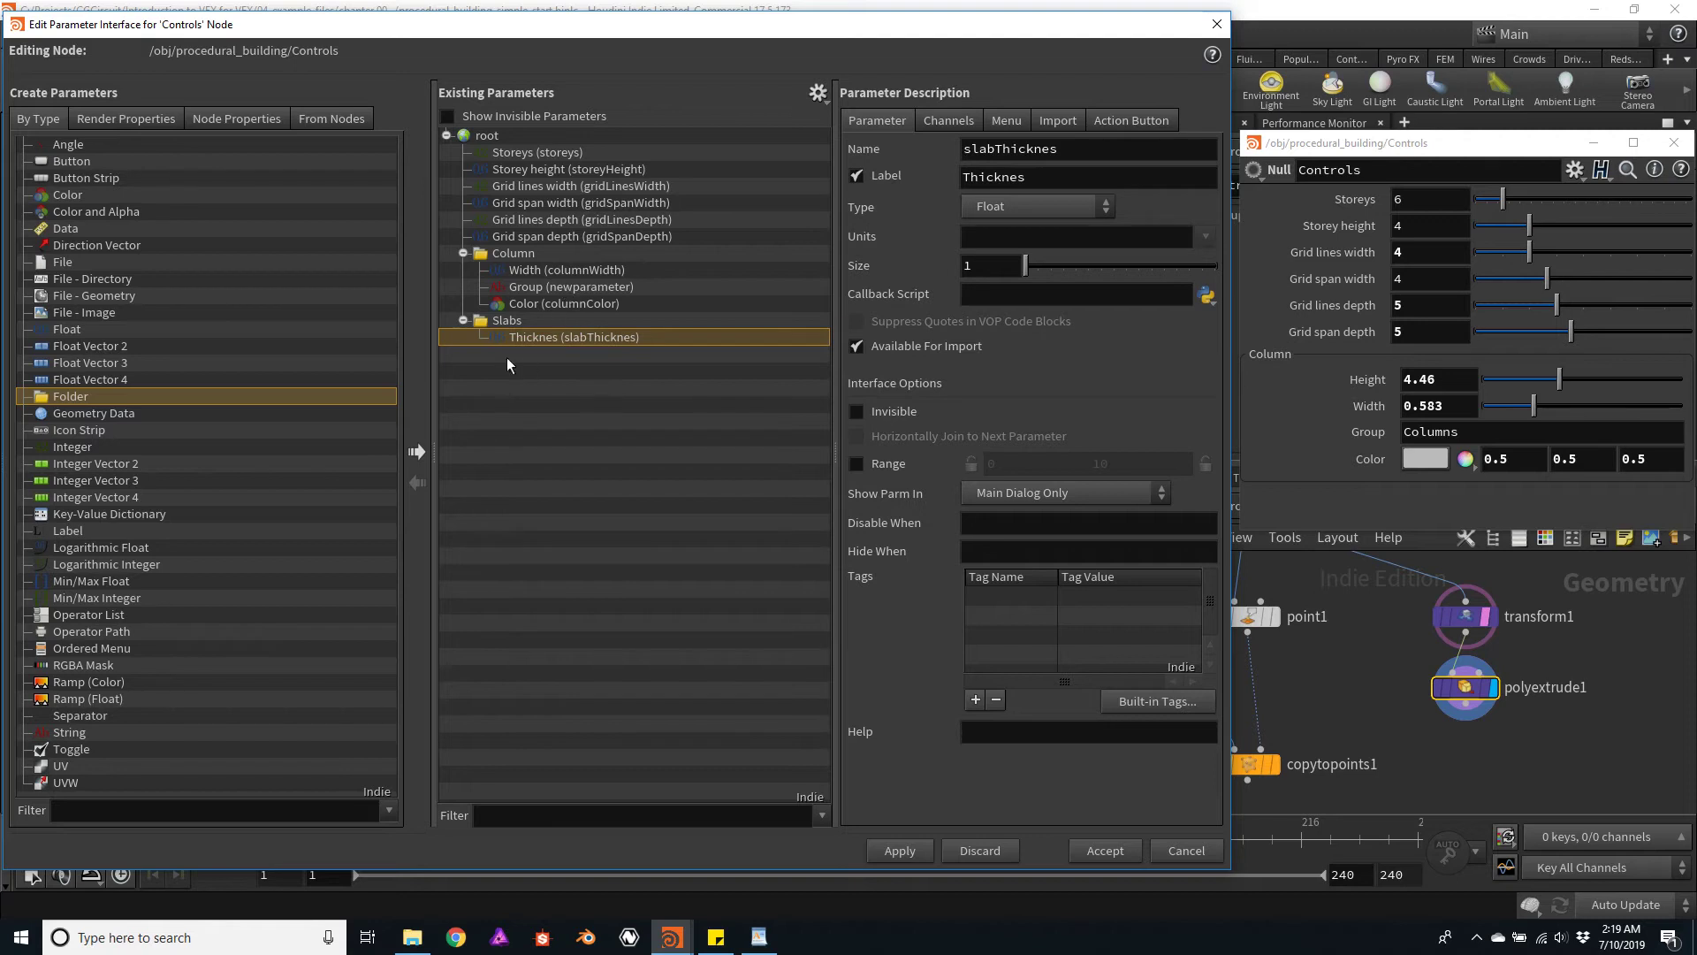
# Duplicate the Column Group and Color parameters into the Slabs folder
pyautogui.click(567, 288)
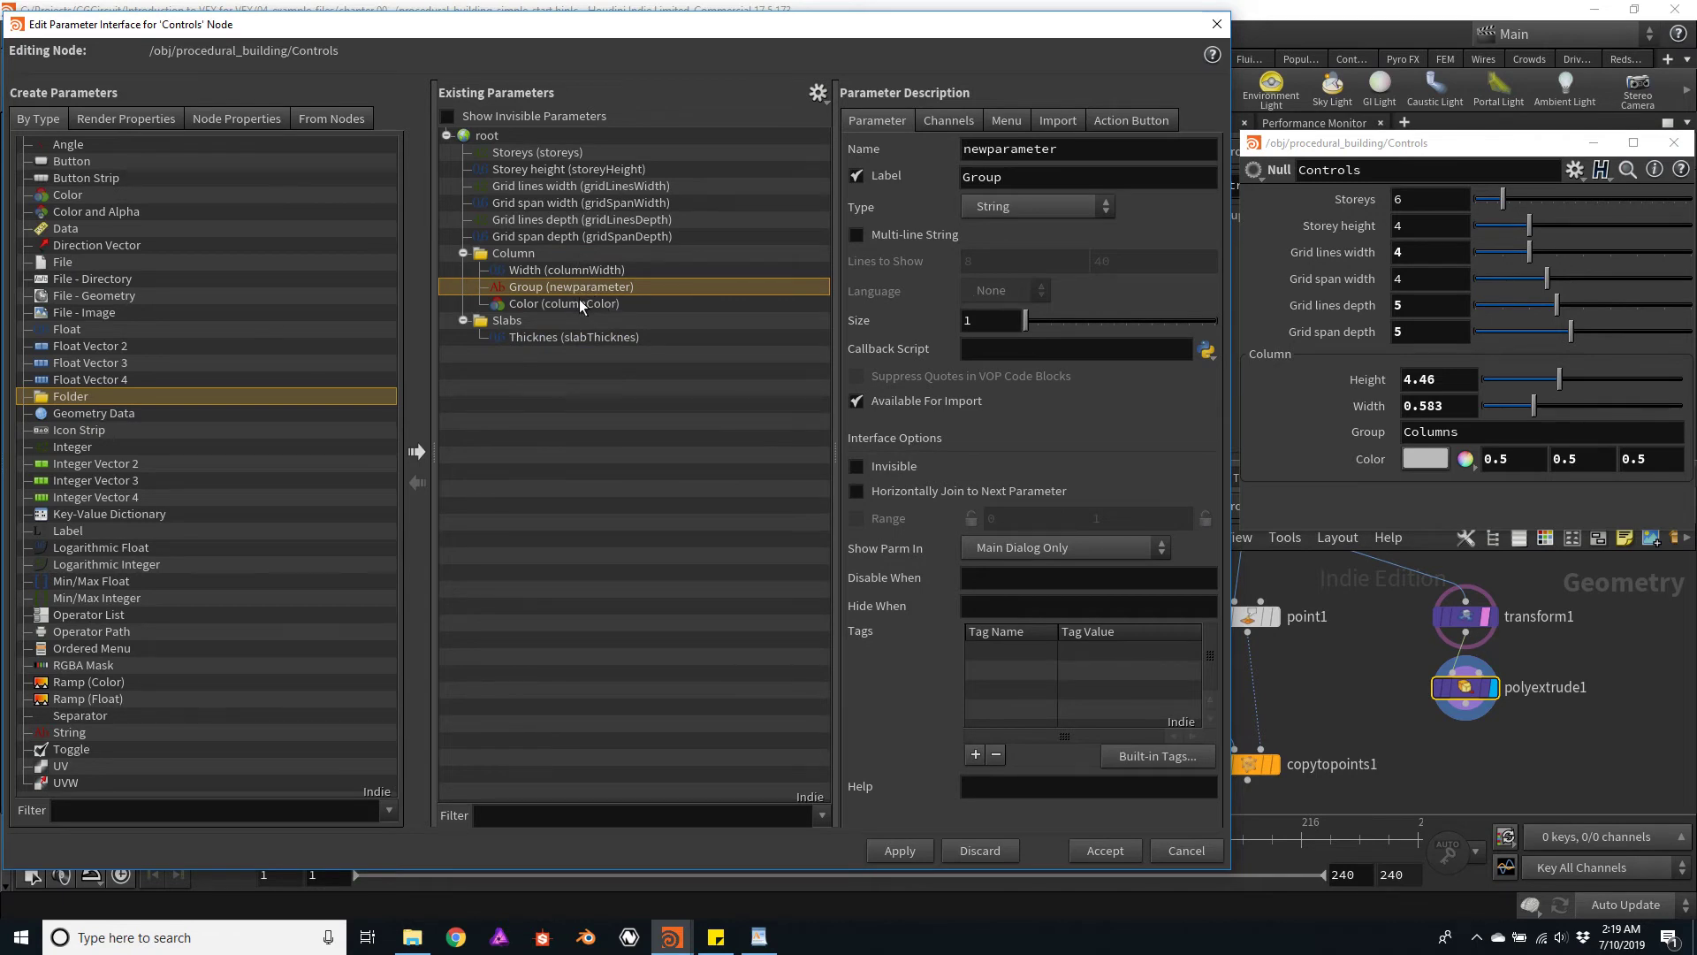
pyautogui.hotkey('ctrl', 'c')
pyautogui.hotkey('ctrl', 'v')
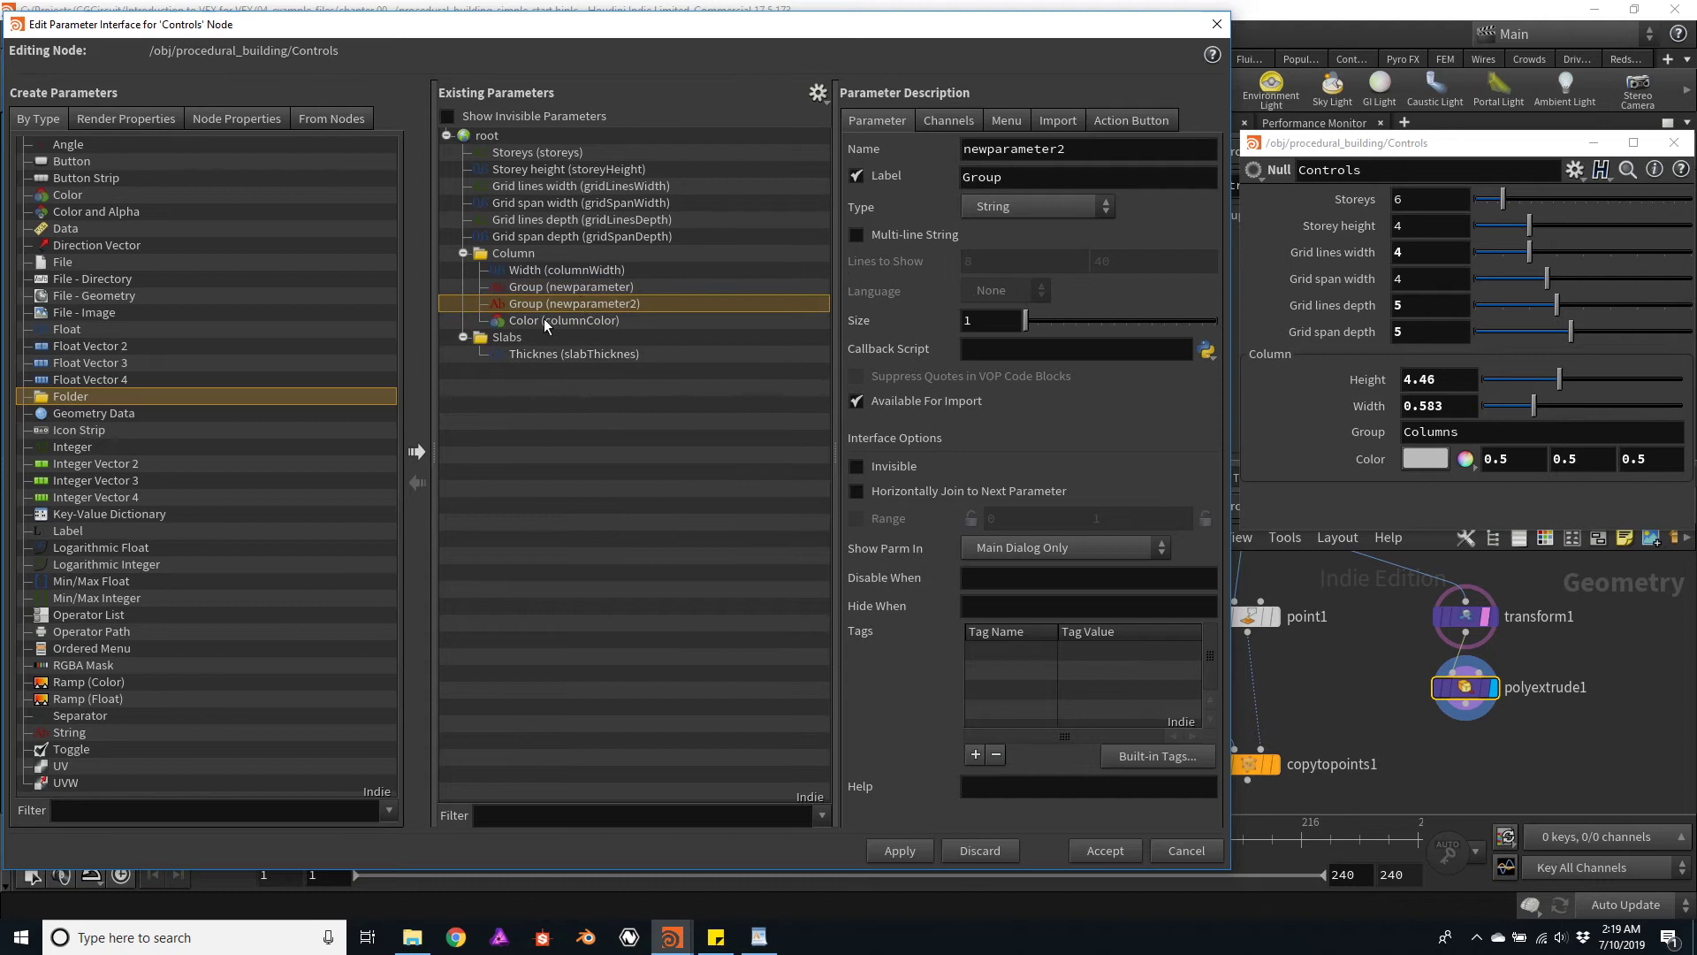
pyautogui.moveTo(540, 324); pyautogui.dragTo(514, 347)
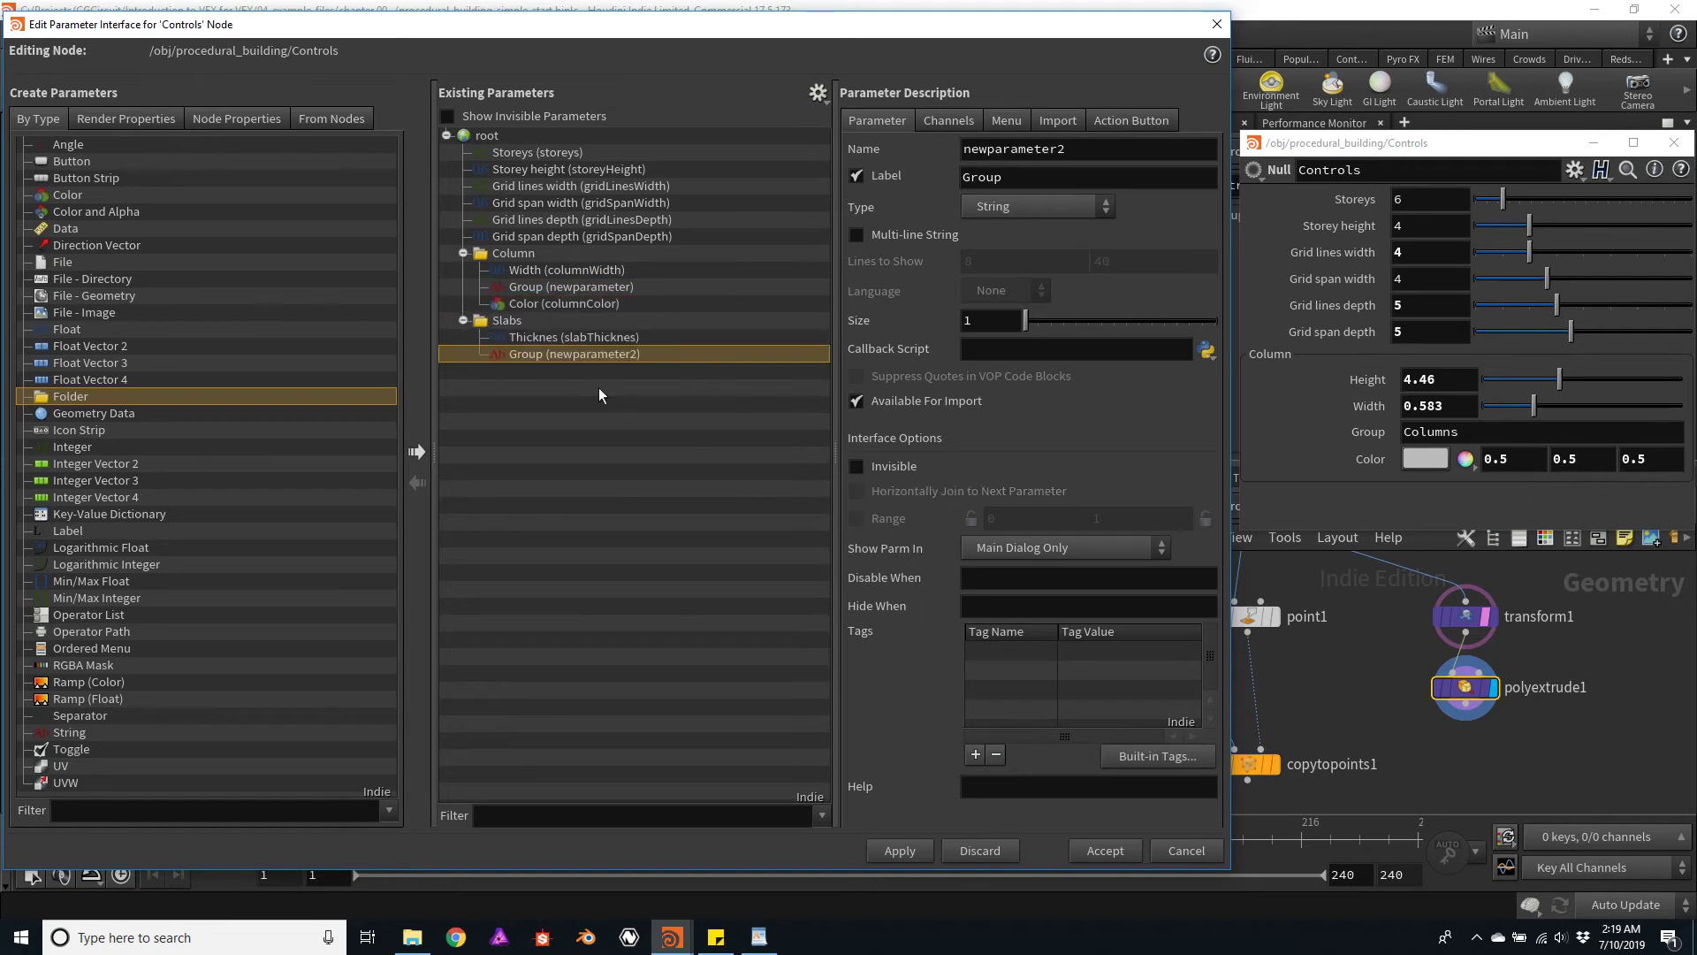
pyautogui.click(545, 306)
pyautogui.hotkey('ctrl', 'c')
pyautogui.hotkey('ctrl', 'v')
pyautogui.moveTo(546, 320); pyautogui.dragTo(515, 339)
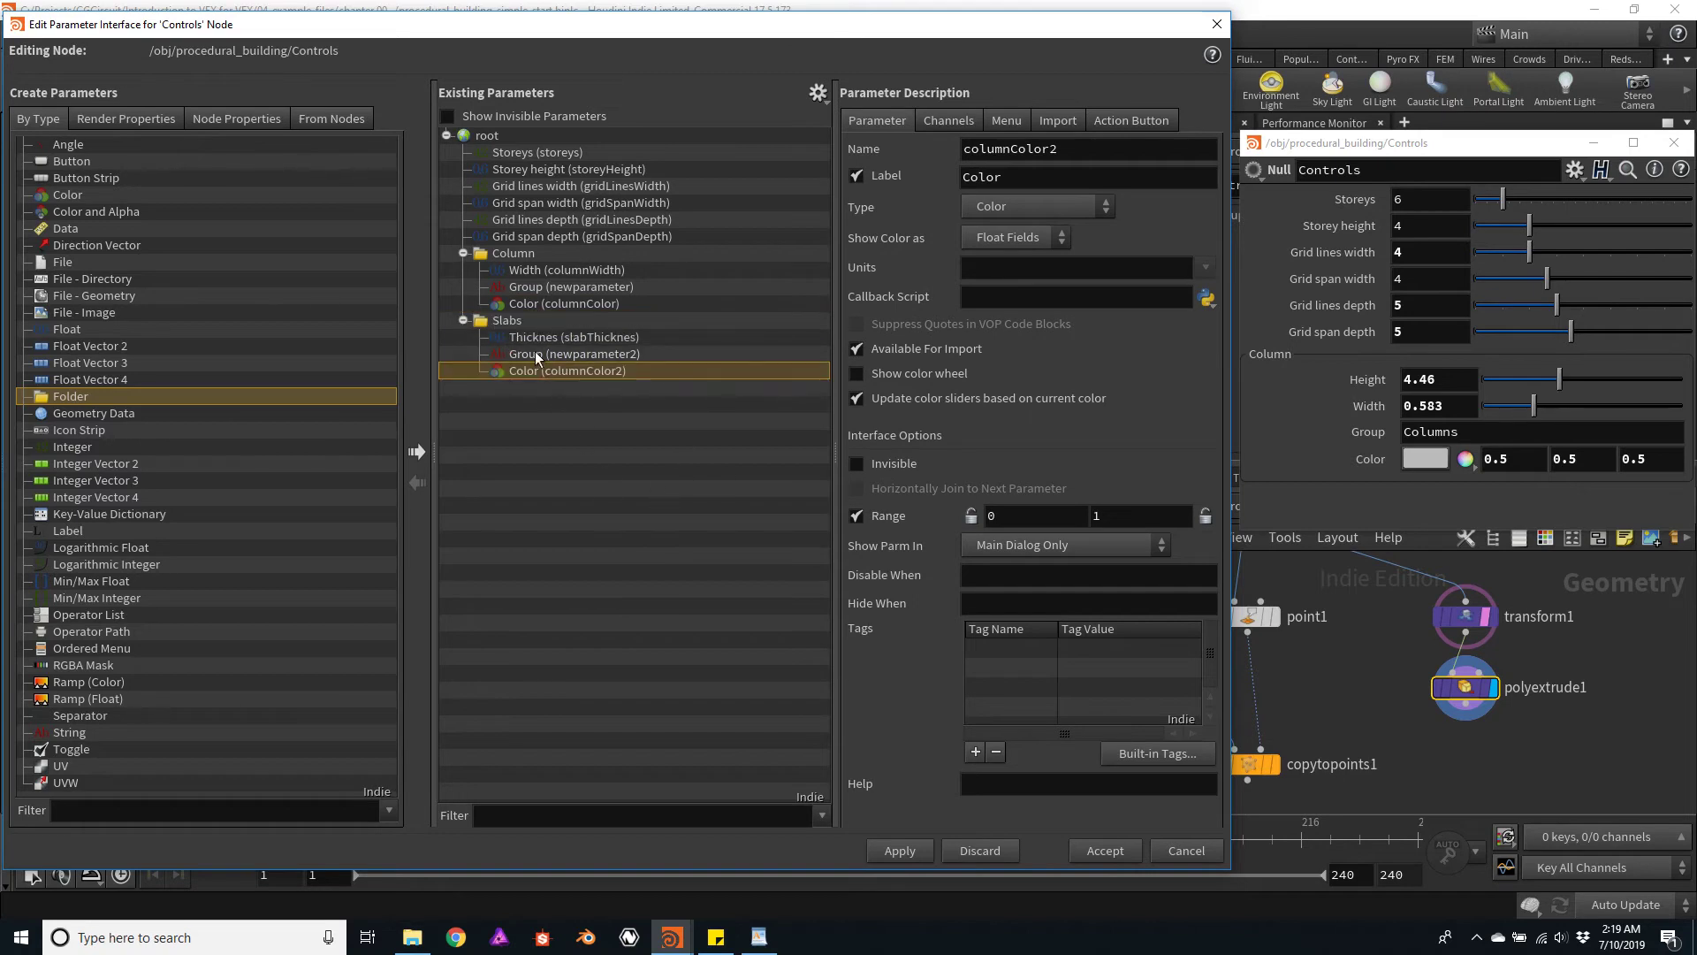
# Rename the duplicated Group parameter to slabGroup
pyautogui.click(534, 353)
pyautogui.click(550, 372)
pyautogui.click(549, 355)
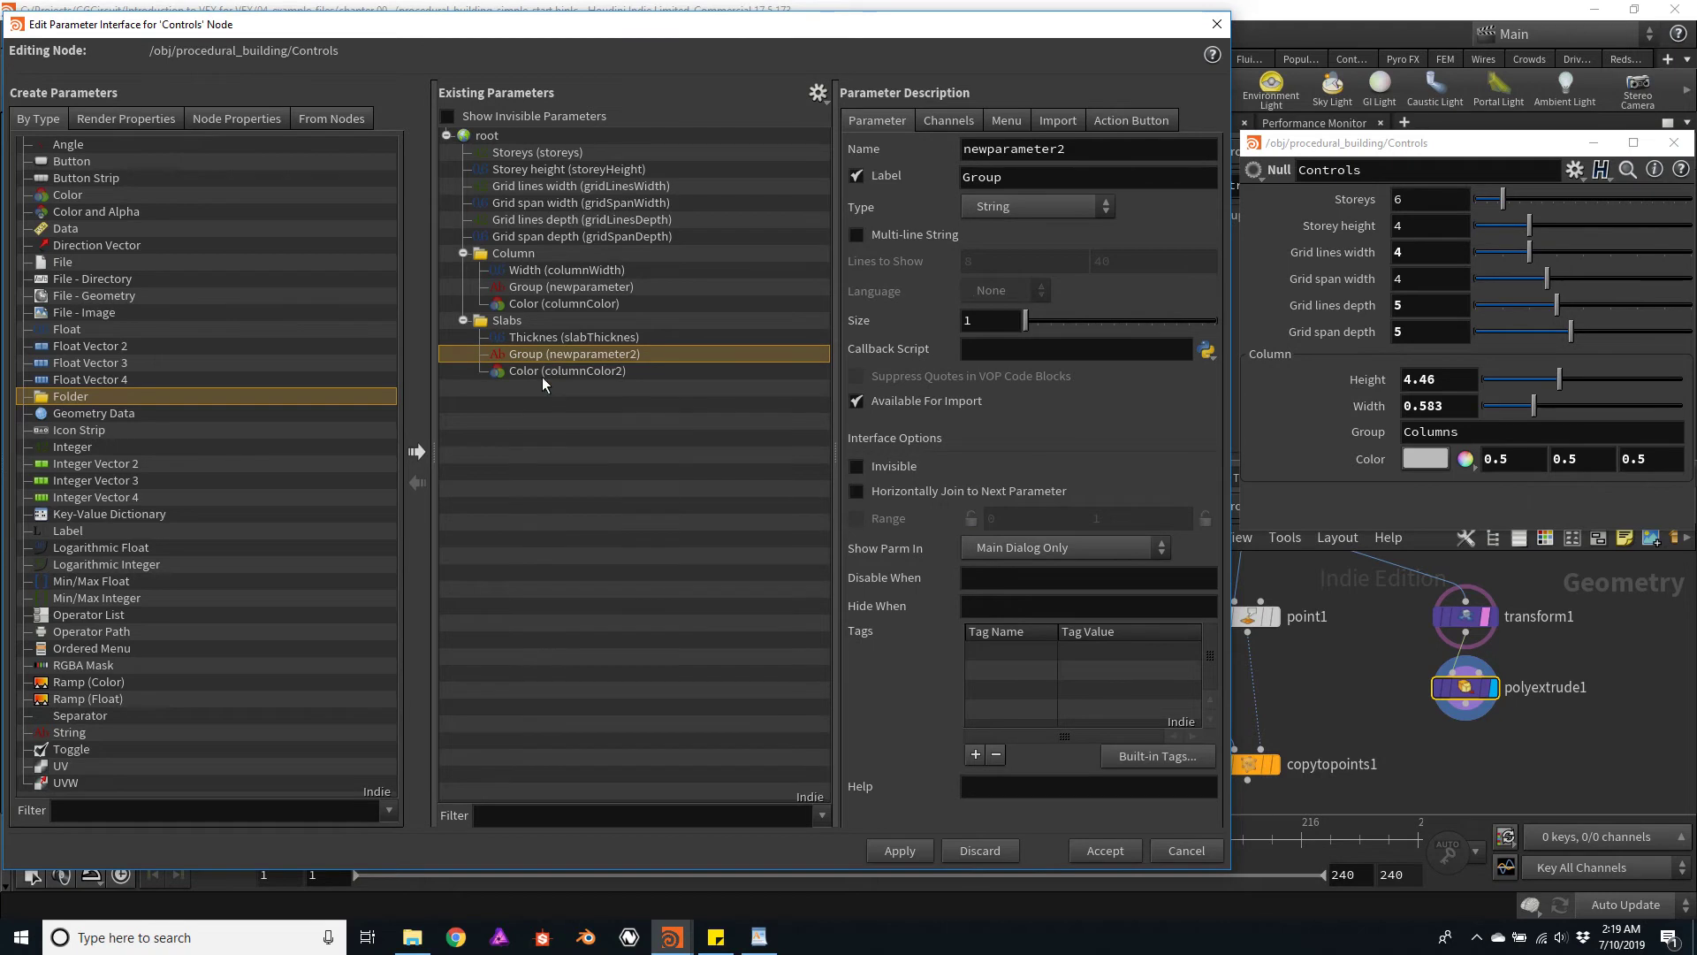
pyautogui.click(538, 374)
pyautogui.click(542, 354)
pyautogui.doubleClick(1086, 147)
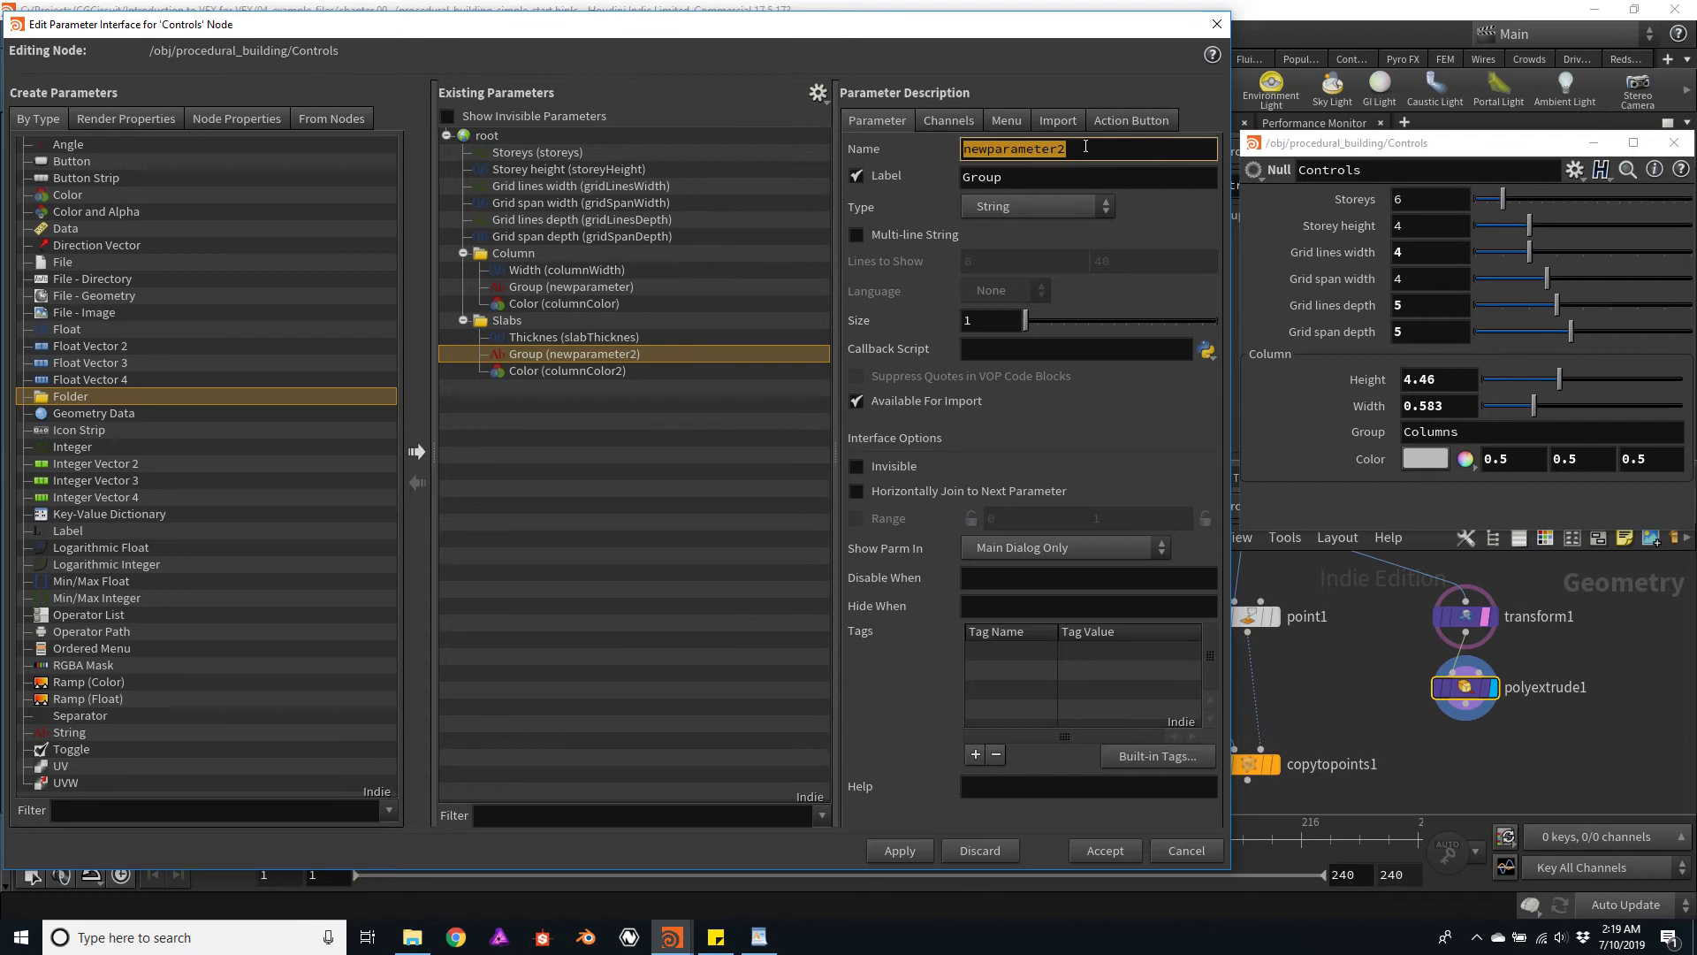
pyautogui.write('sla')
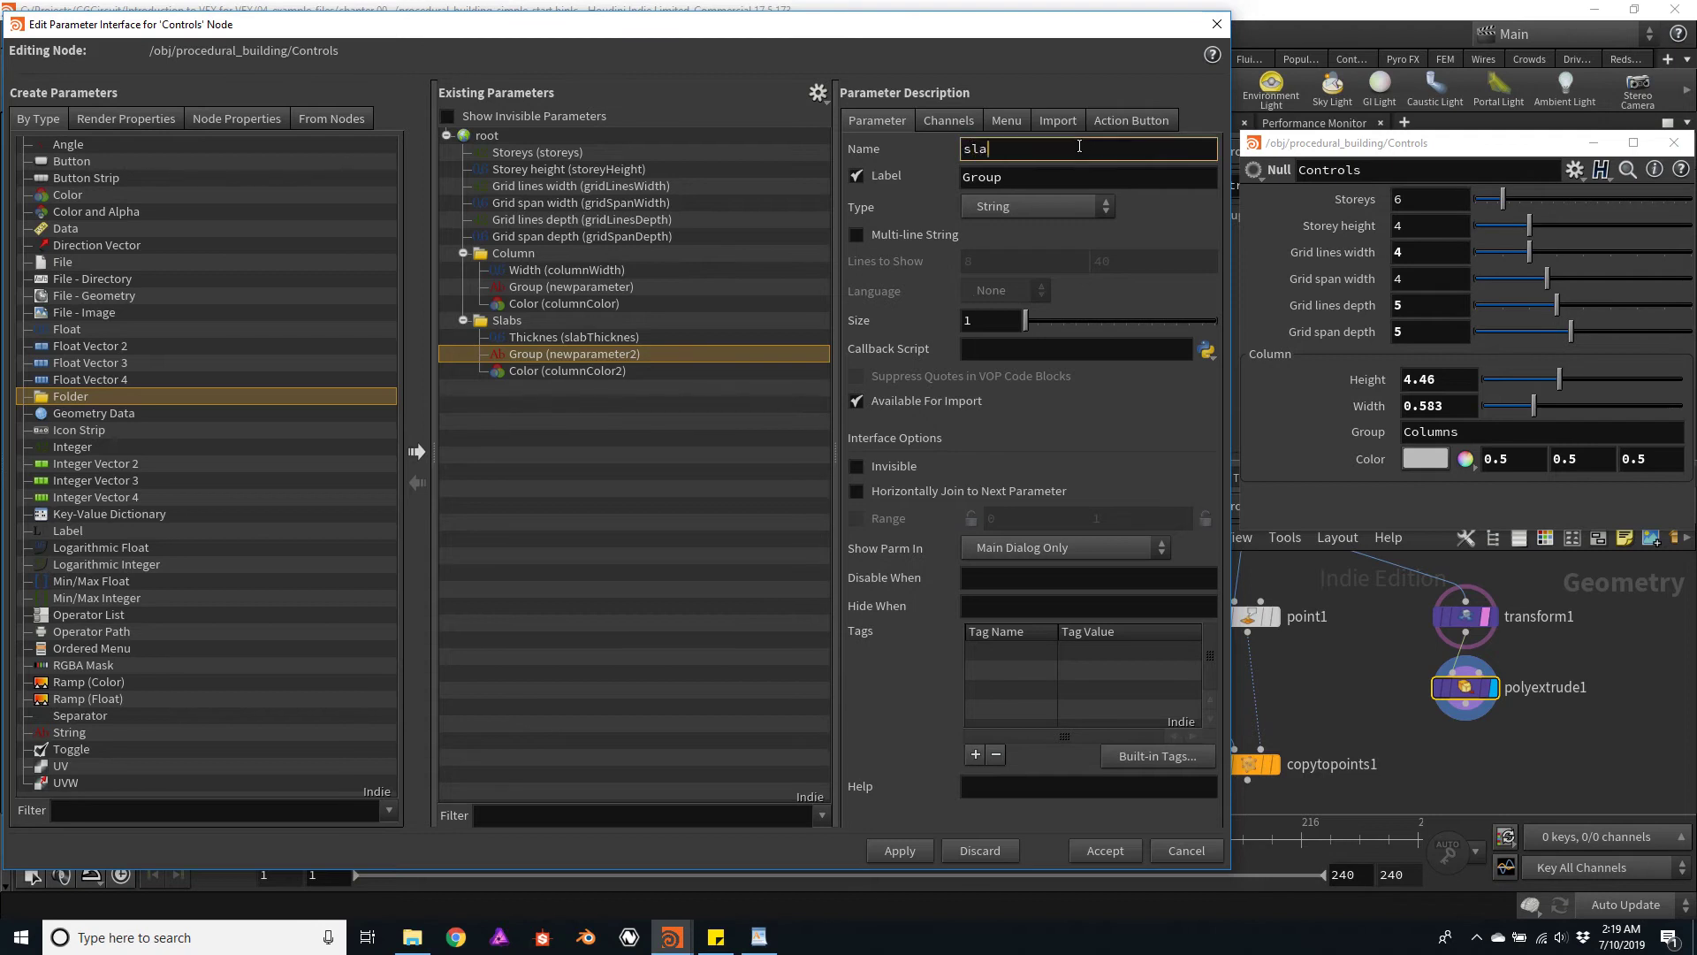
pyautogui.write('bGroup')
pyautogui.press('Return')
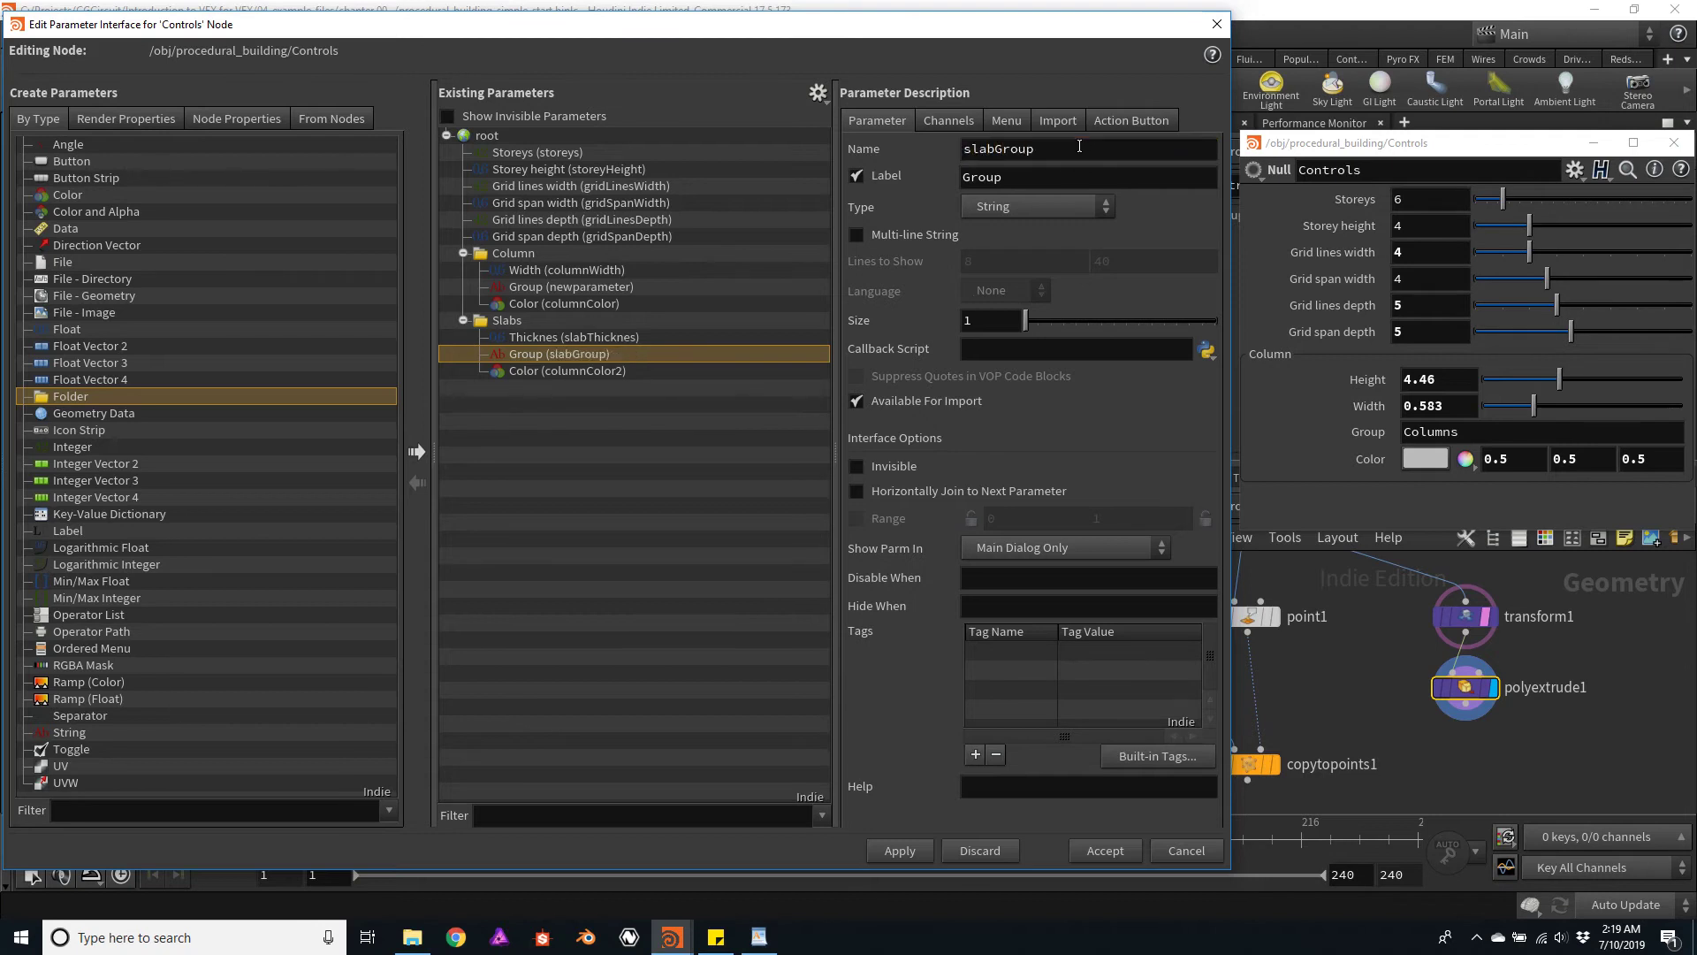
# Rename the duplicated Color parameter to slabColor
pyautogui.click(561, 373)
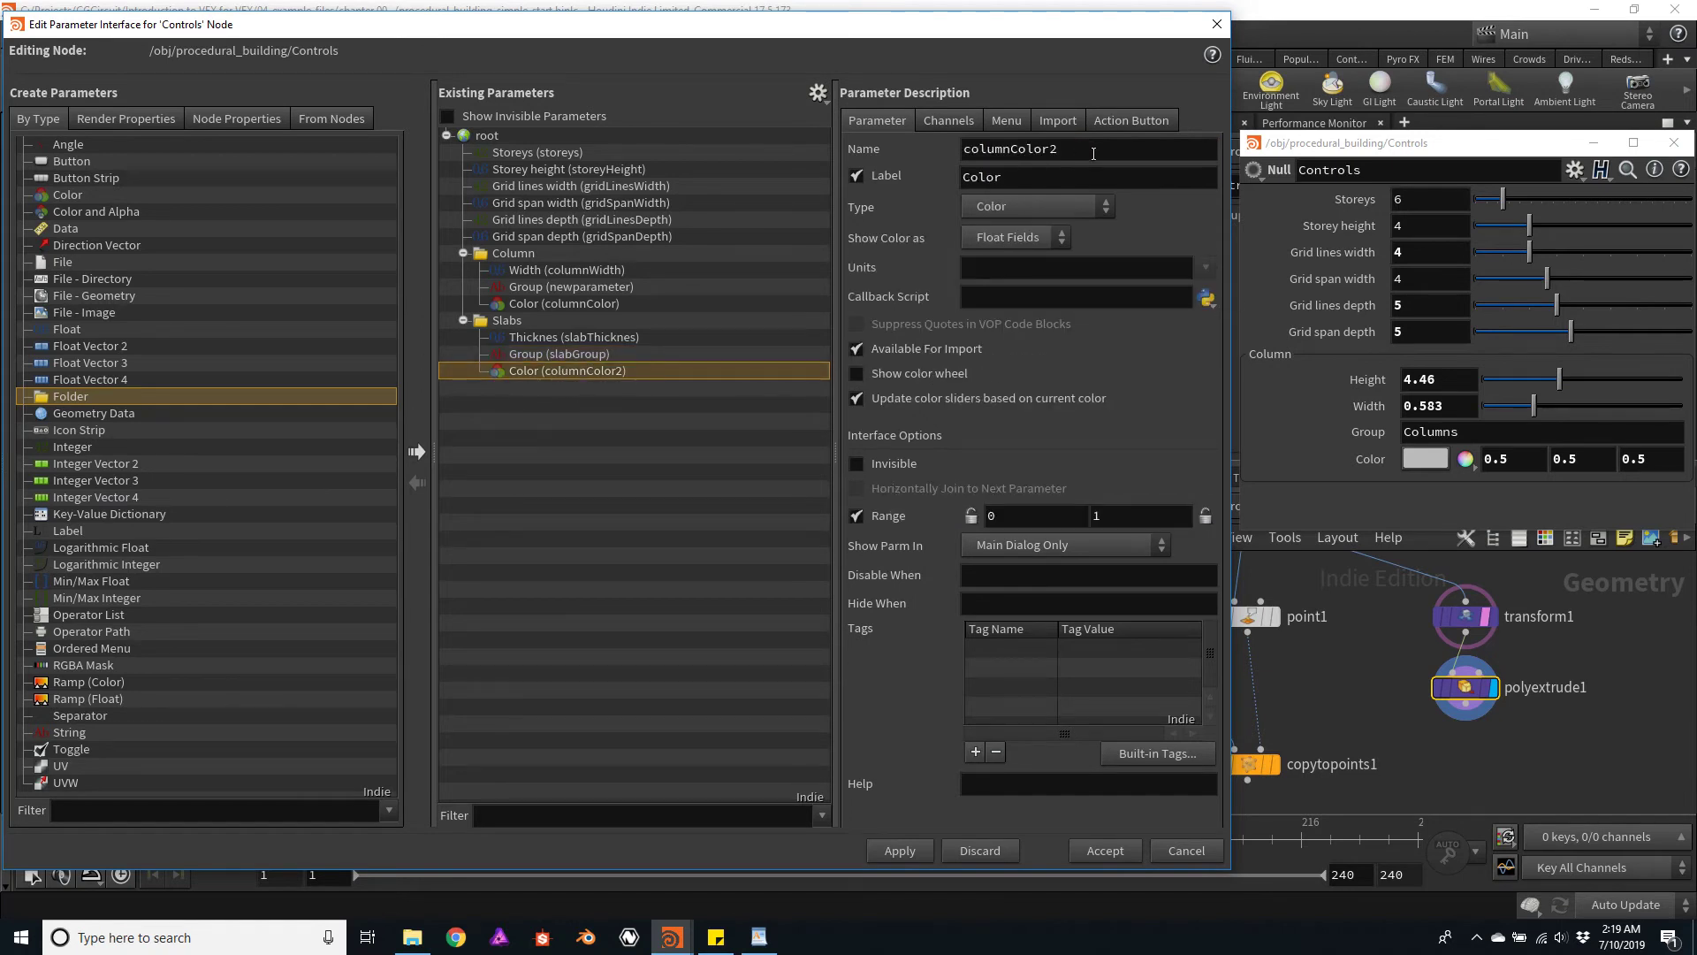
pyautogui.moveTo(1014, 150); pyautogui.dragTo(939, 148)
pyautogui.write('sla')
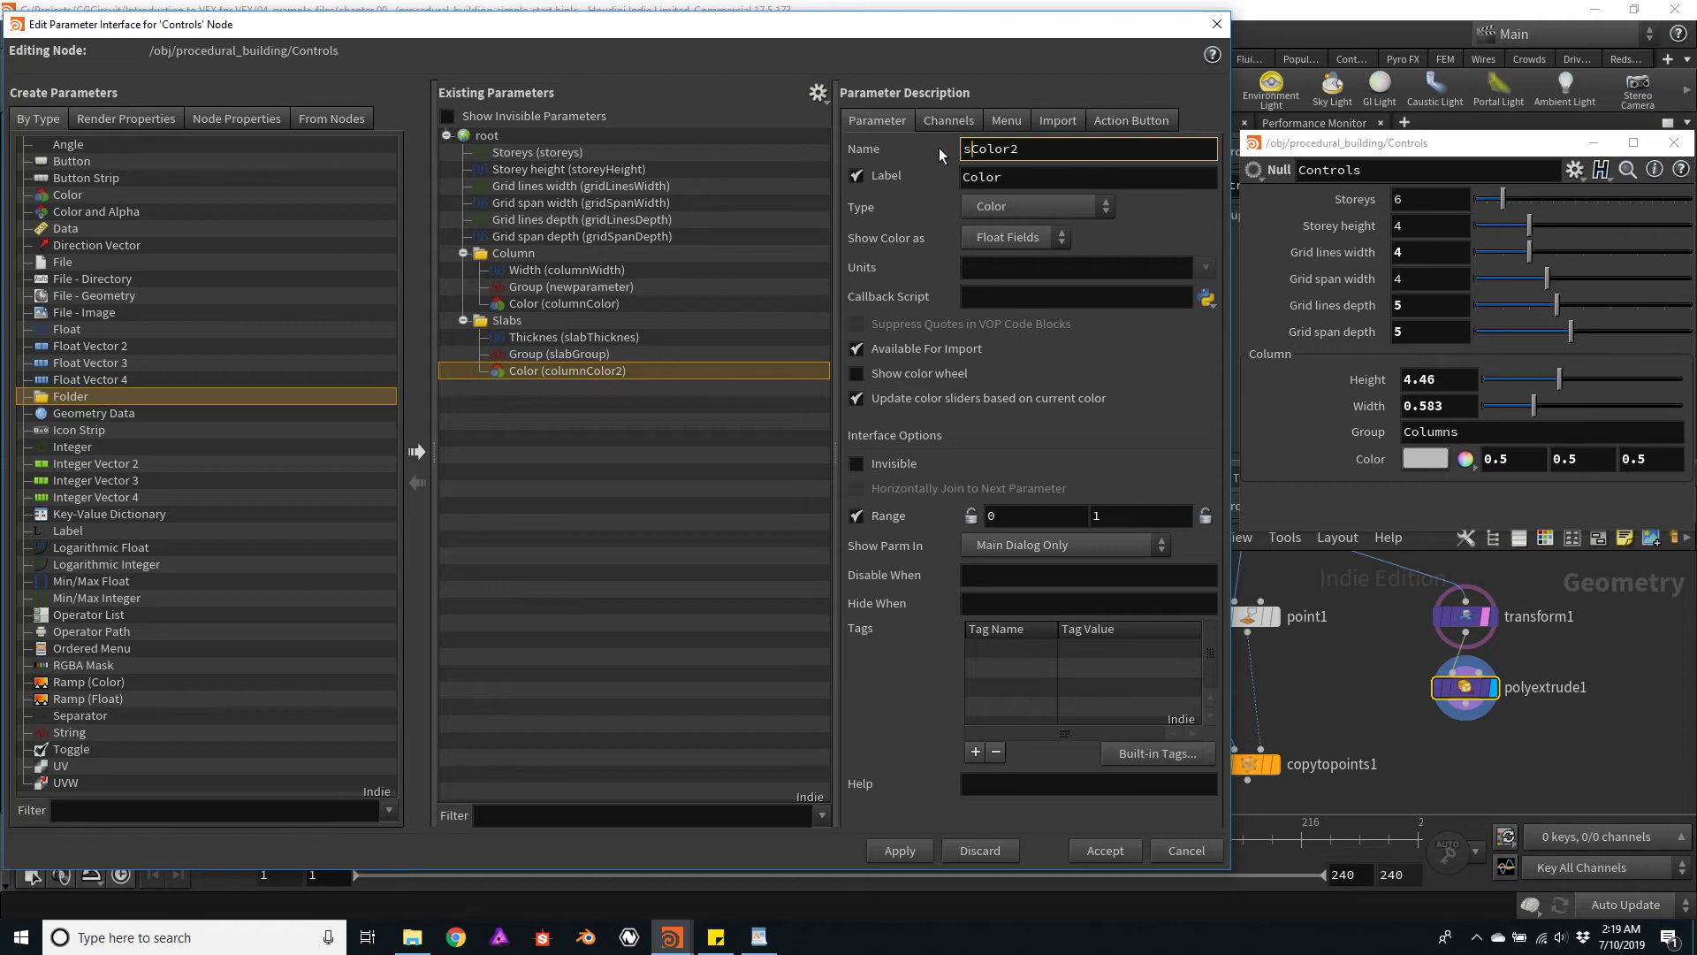
pyautogui.write('b')
pyautogui.press('End')
pyautogui.press('BackSpace')
# Set the slabGroup default value to Slabs
pyautogui.click(590, 355)
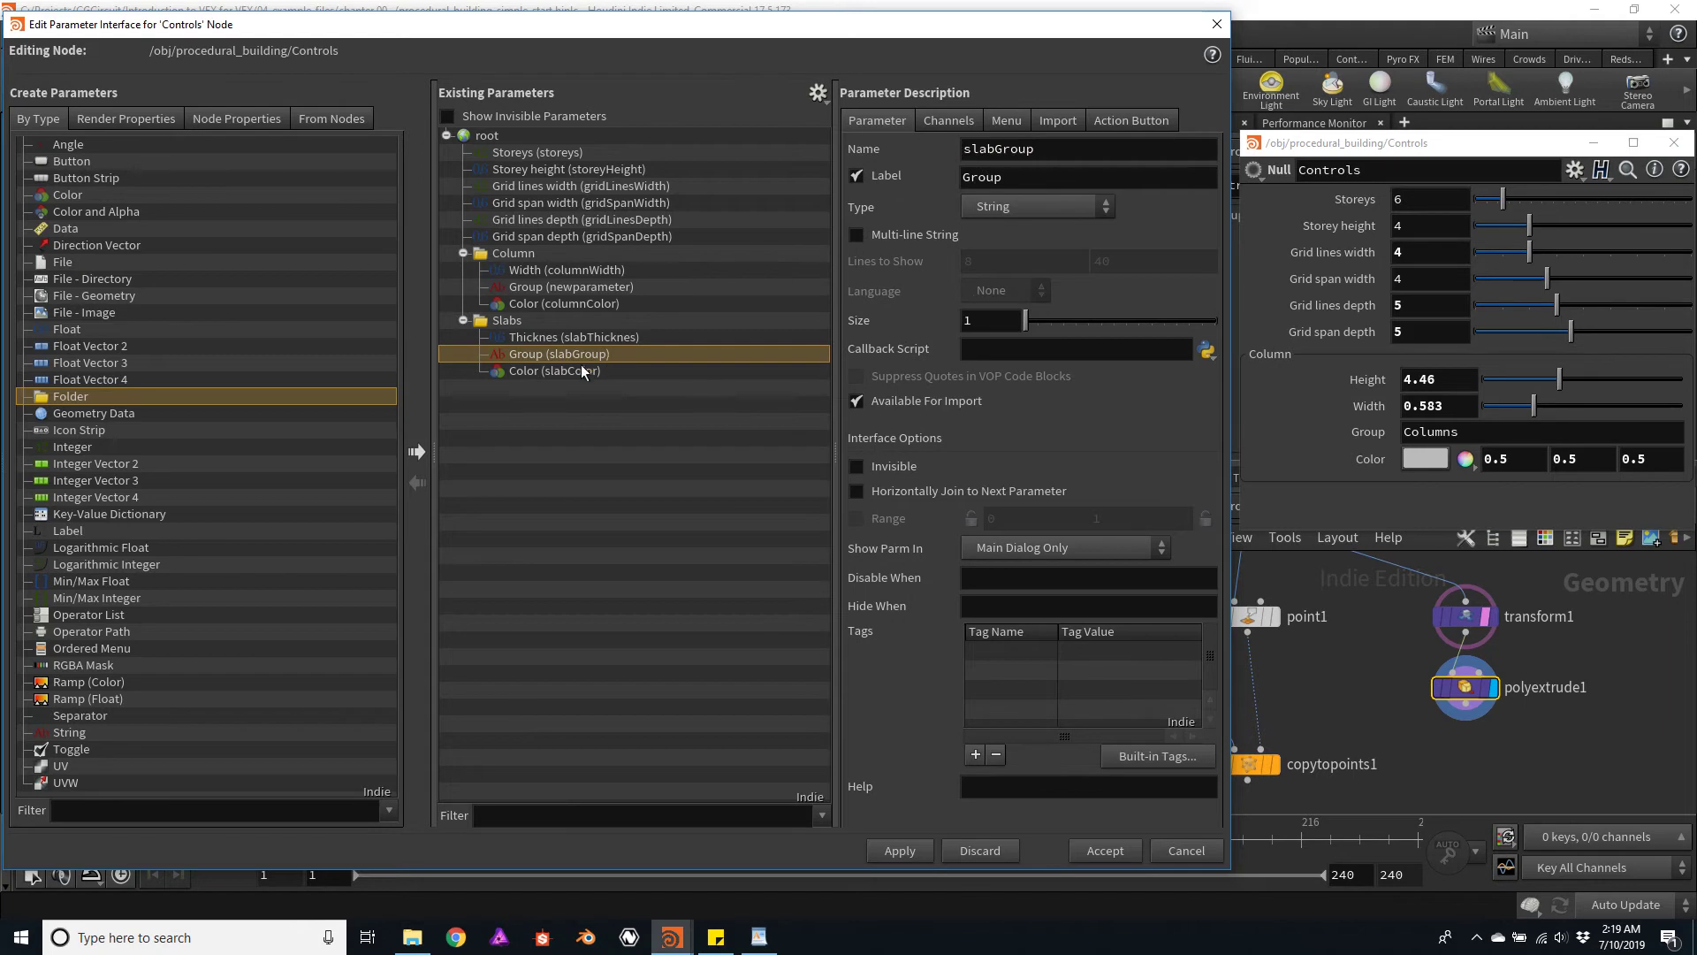
pyautogui.click(958, 124)
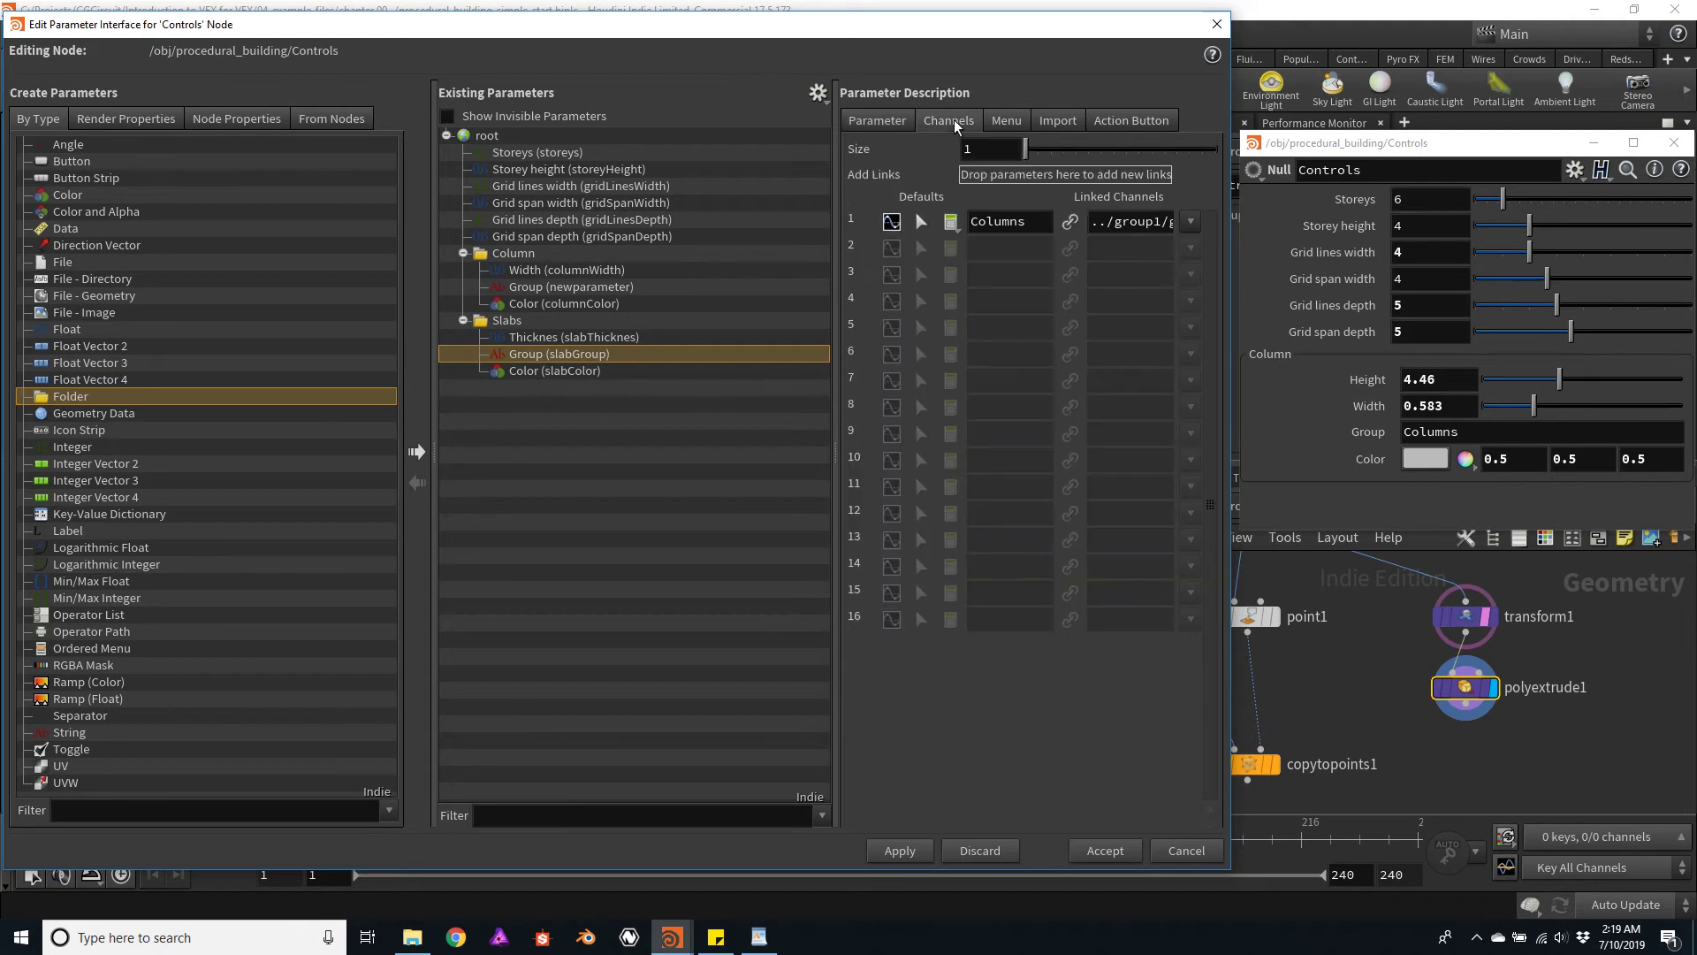
pyautogui.doubleClick(1038, 232)
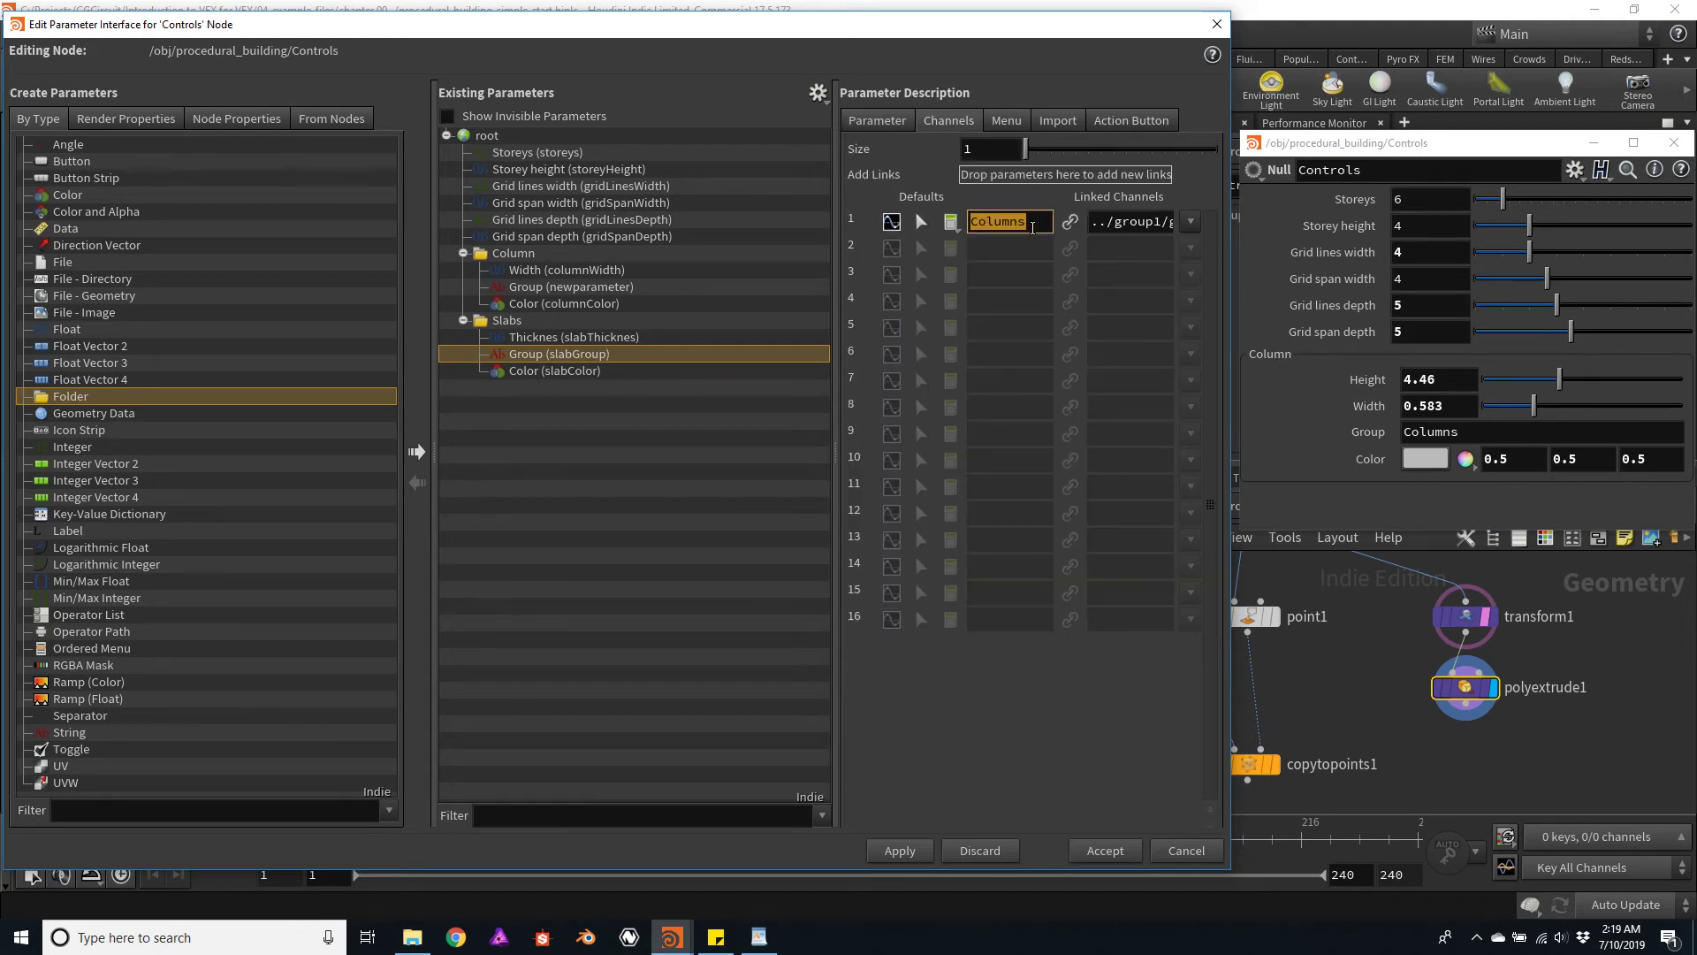
pyautogui.write('Slabs')
pyautogui.press('Return')
# Set the slabThicknes default to 0.2 and accept the interface changes
pyautogui.click(570, 339)
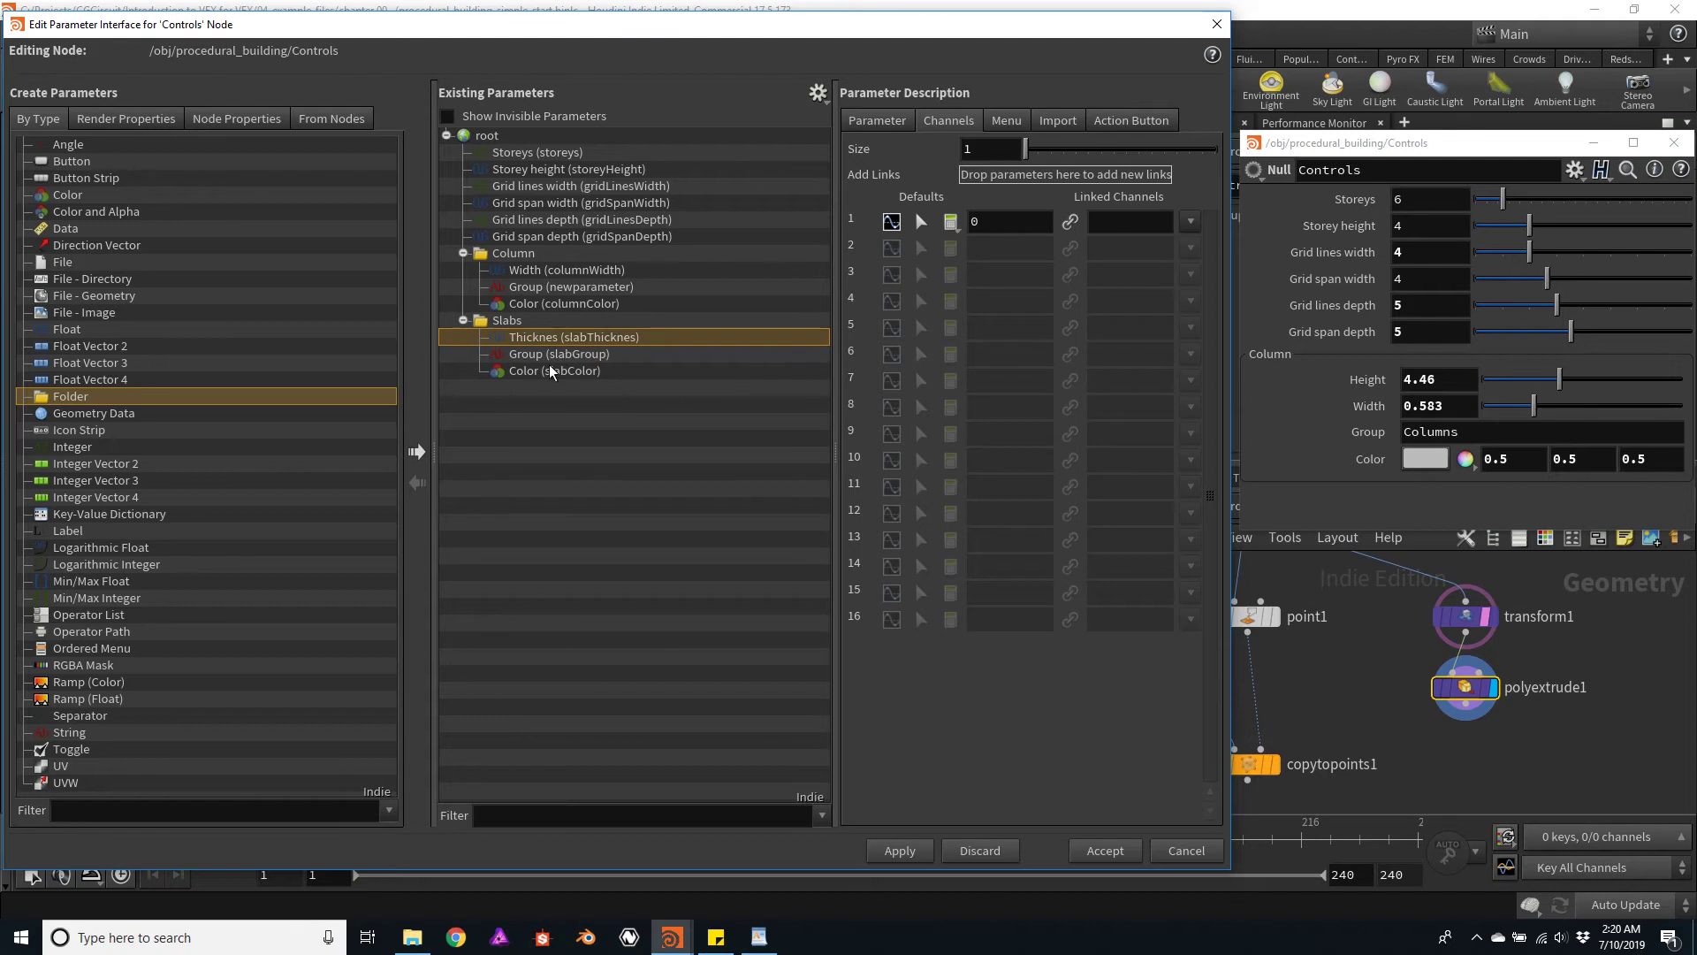
pyautogui.click(997, 223)
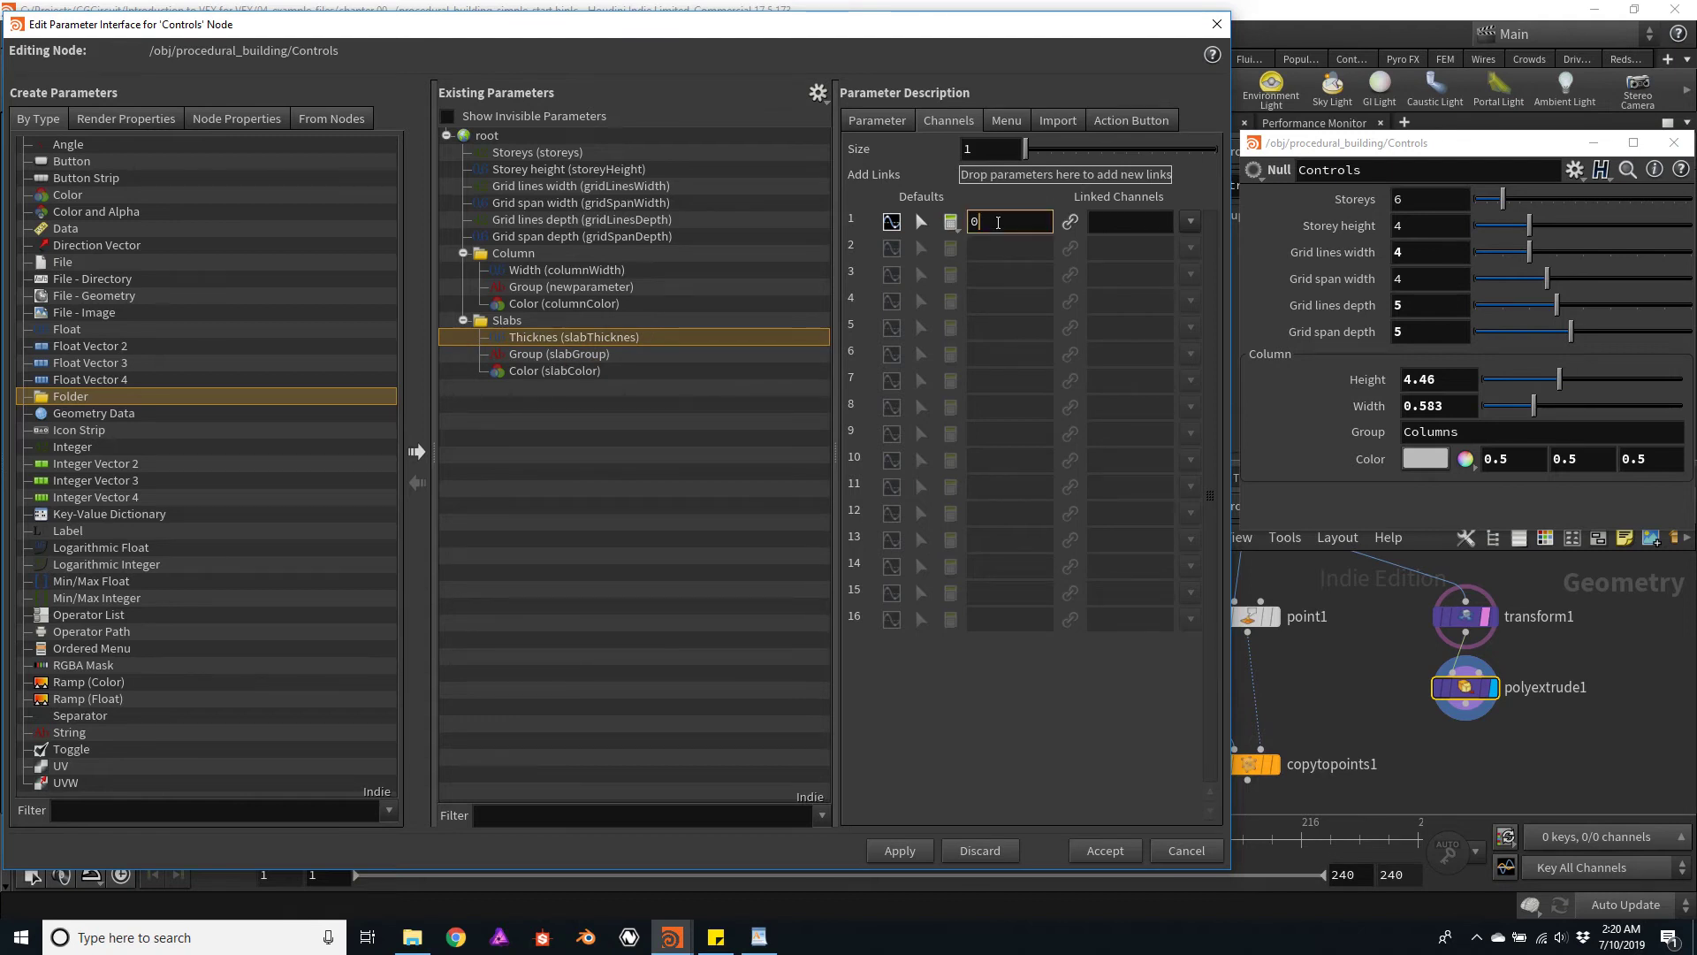
pyautogui.write('.2')
pyautogui.press('Return')
pyautogui.click(1106, 850)
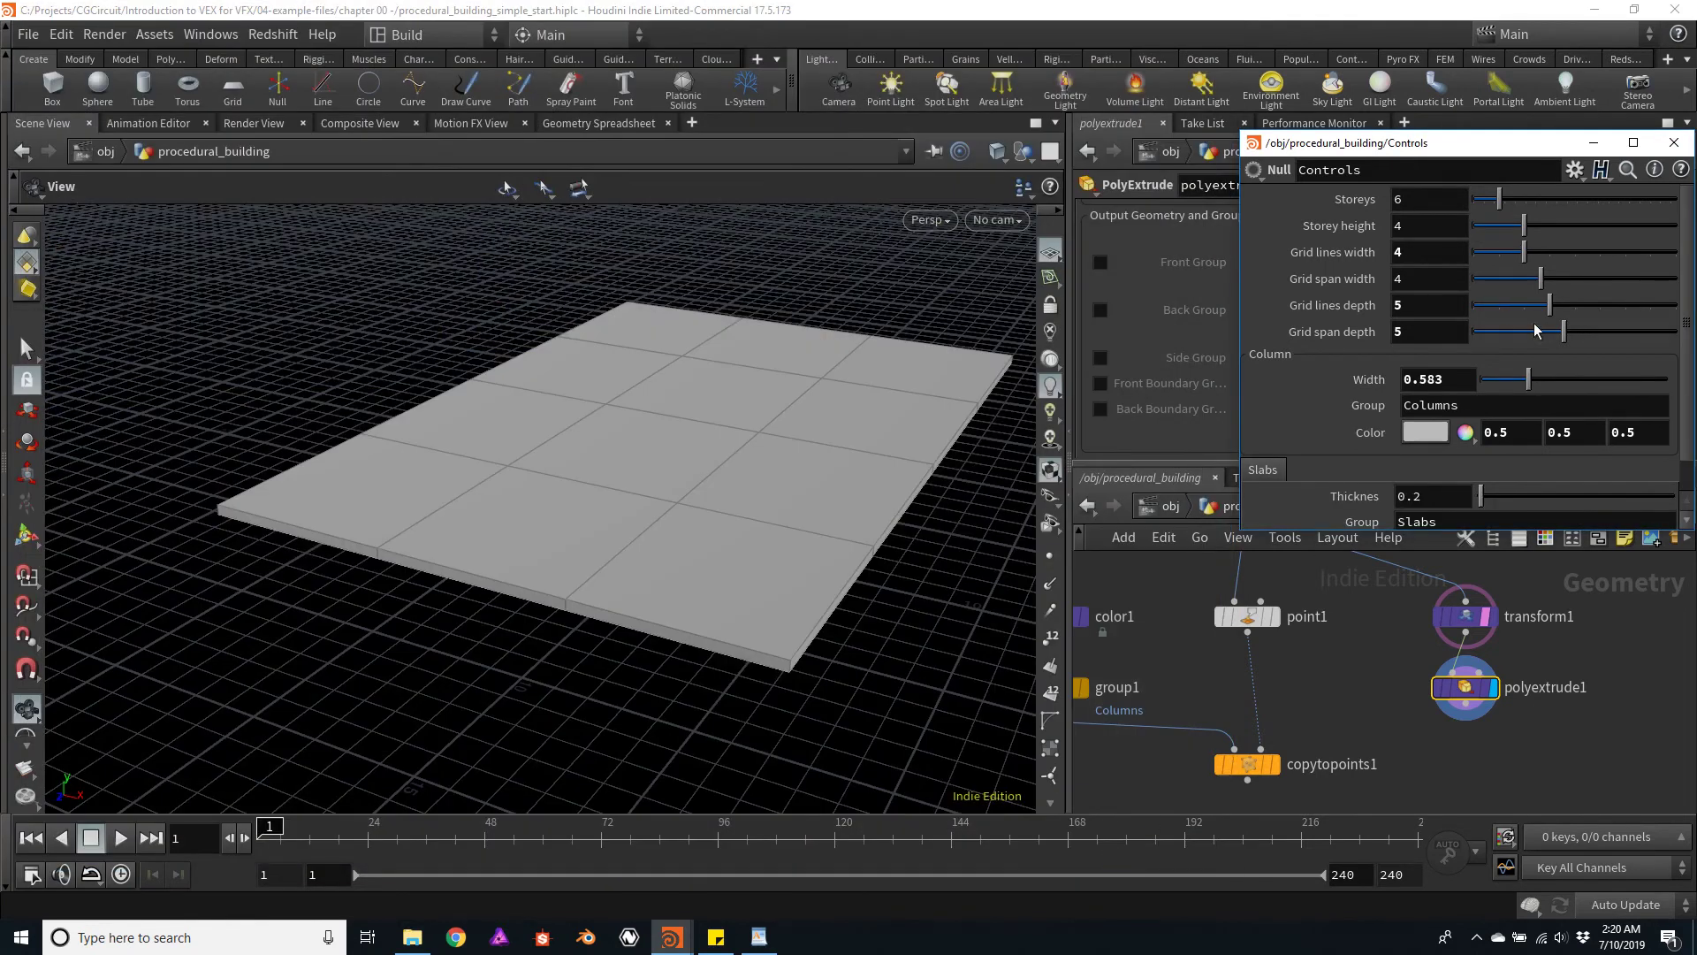
# Reference the Controls slab Thicknes in polyextrude1's Distance, then test it at 2.88
pyautogui.moveTo(1512, 152); pyautogui.dragTo(298, 170)
pyautogui.moveTo(477, 345); pyautogui.dragTo(482, 386)
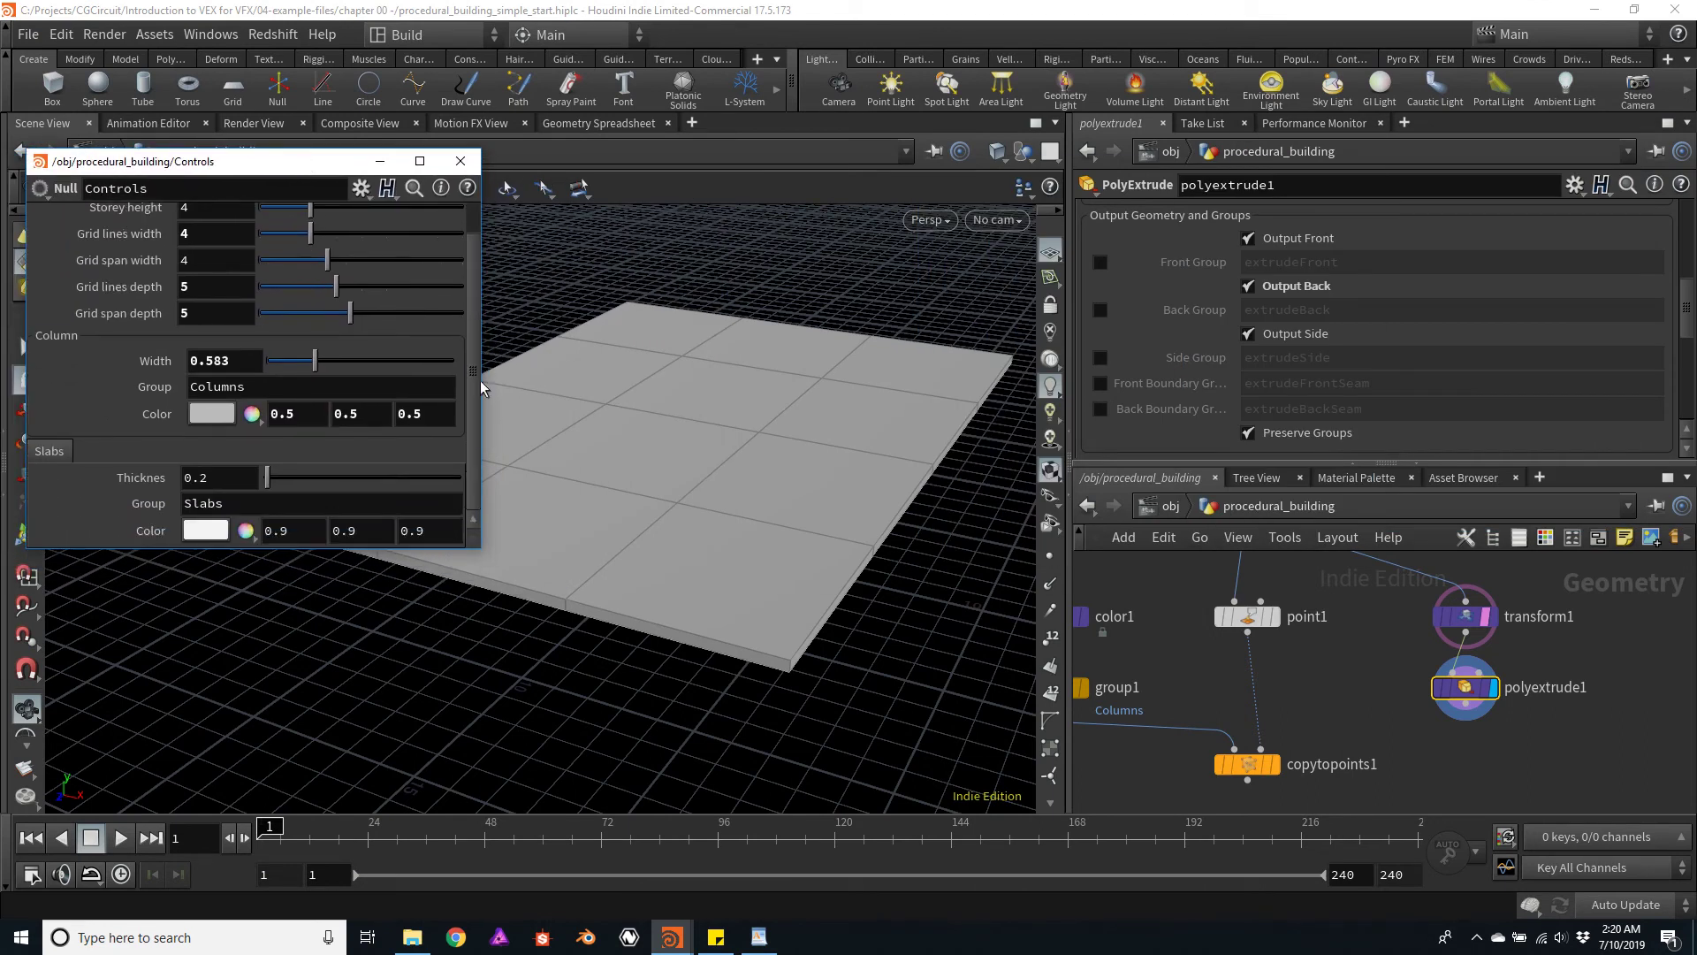
pyautogui.rightClick(141, 480)
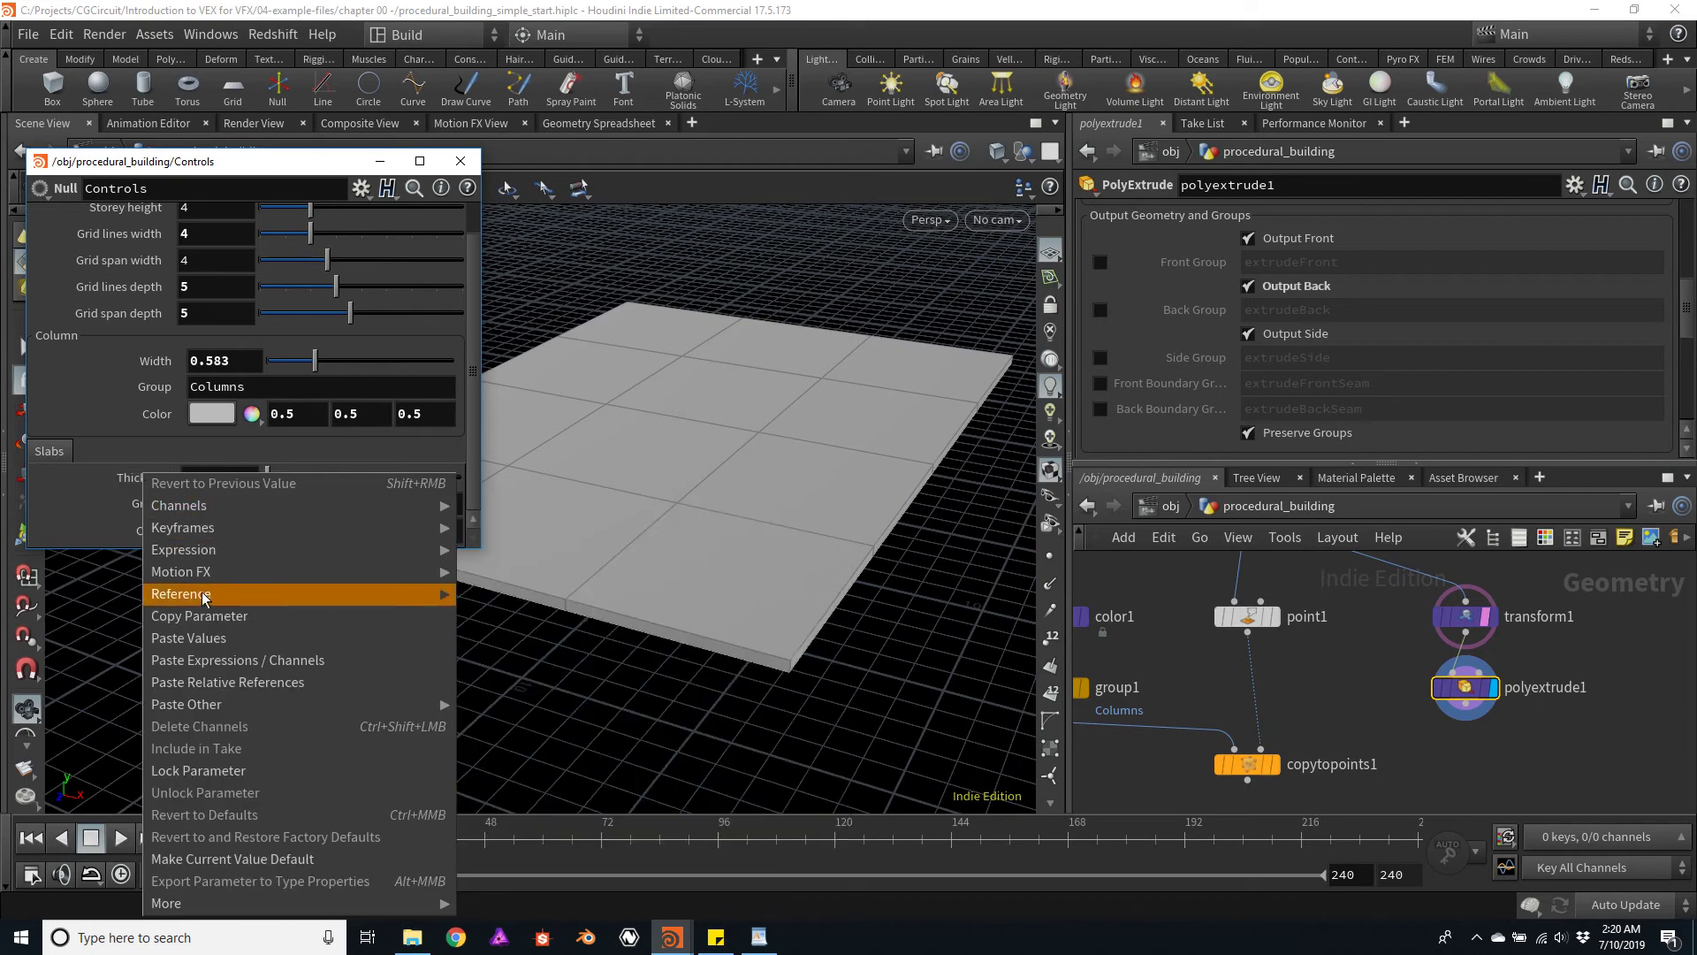
pyautogui.moveTo(179, 574)
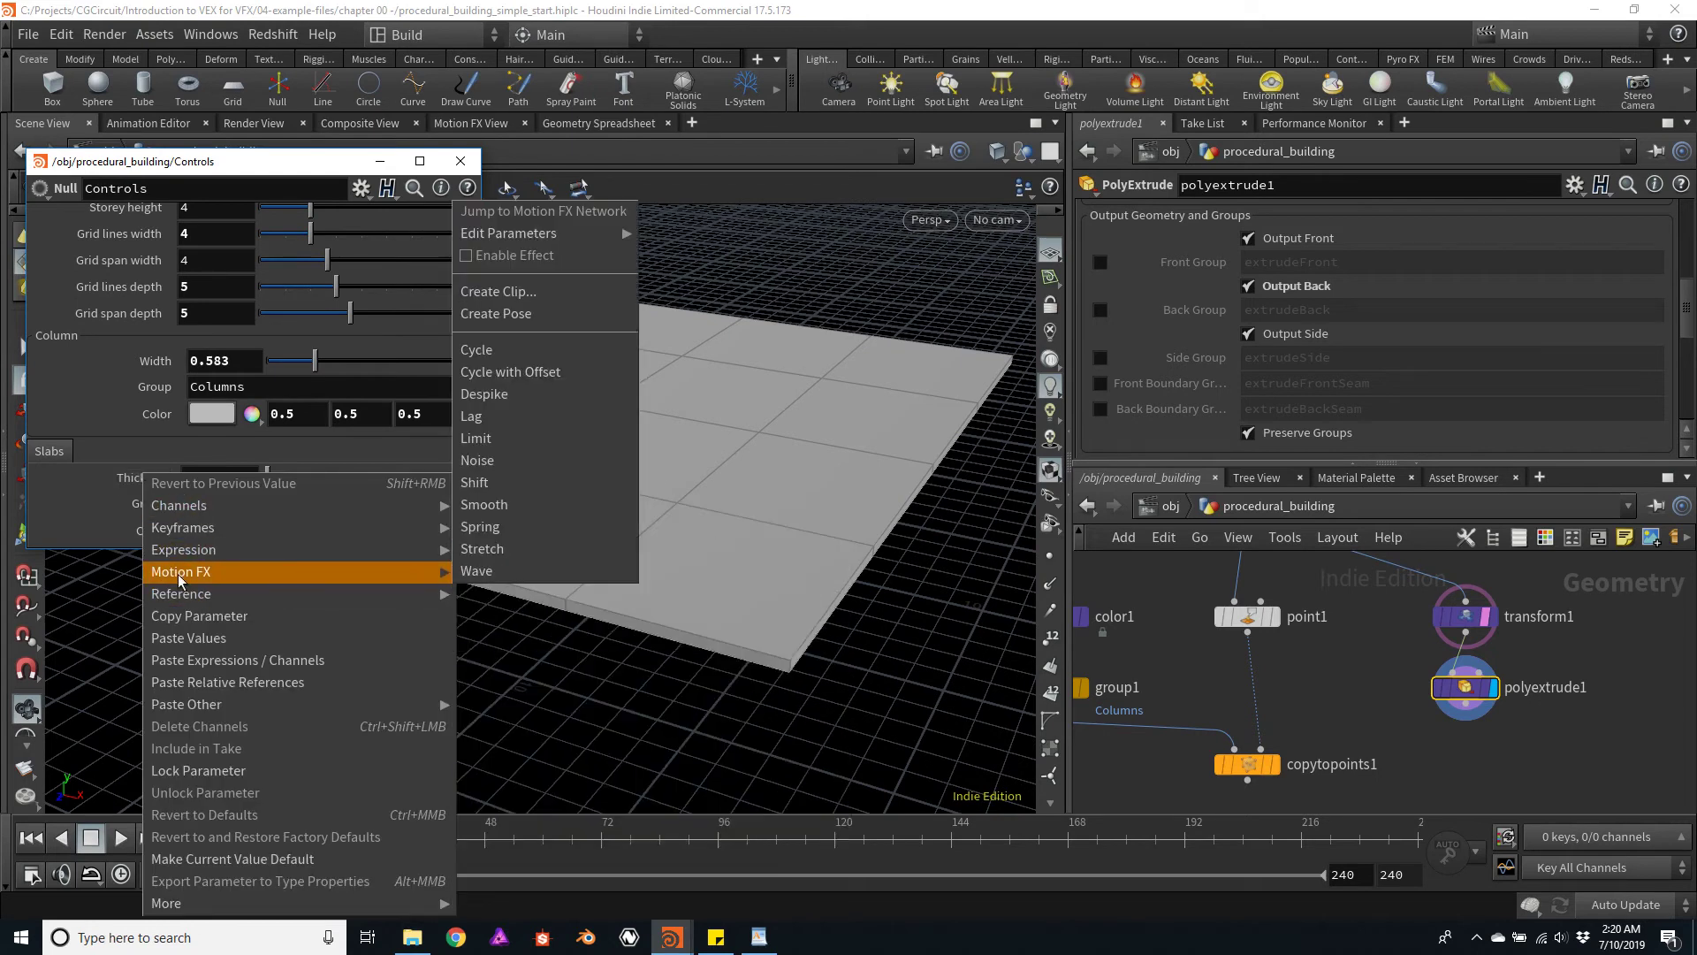
pyautogui.click(202, 616)
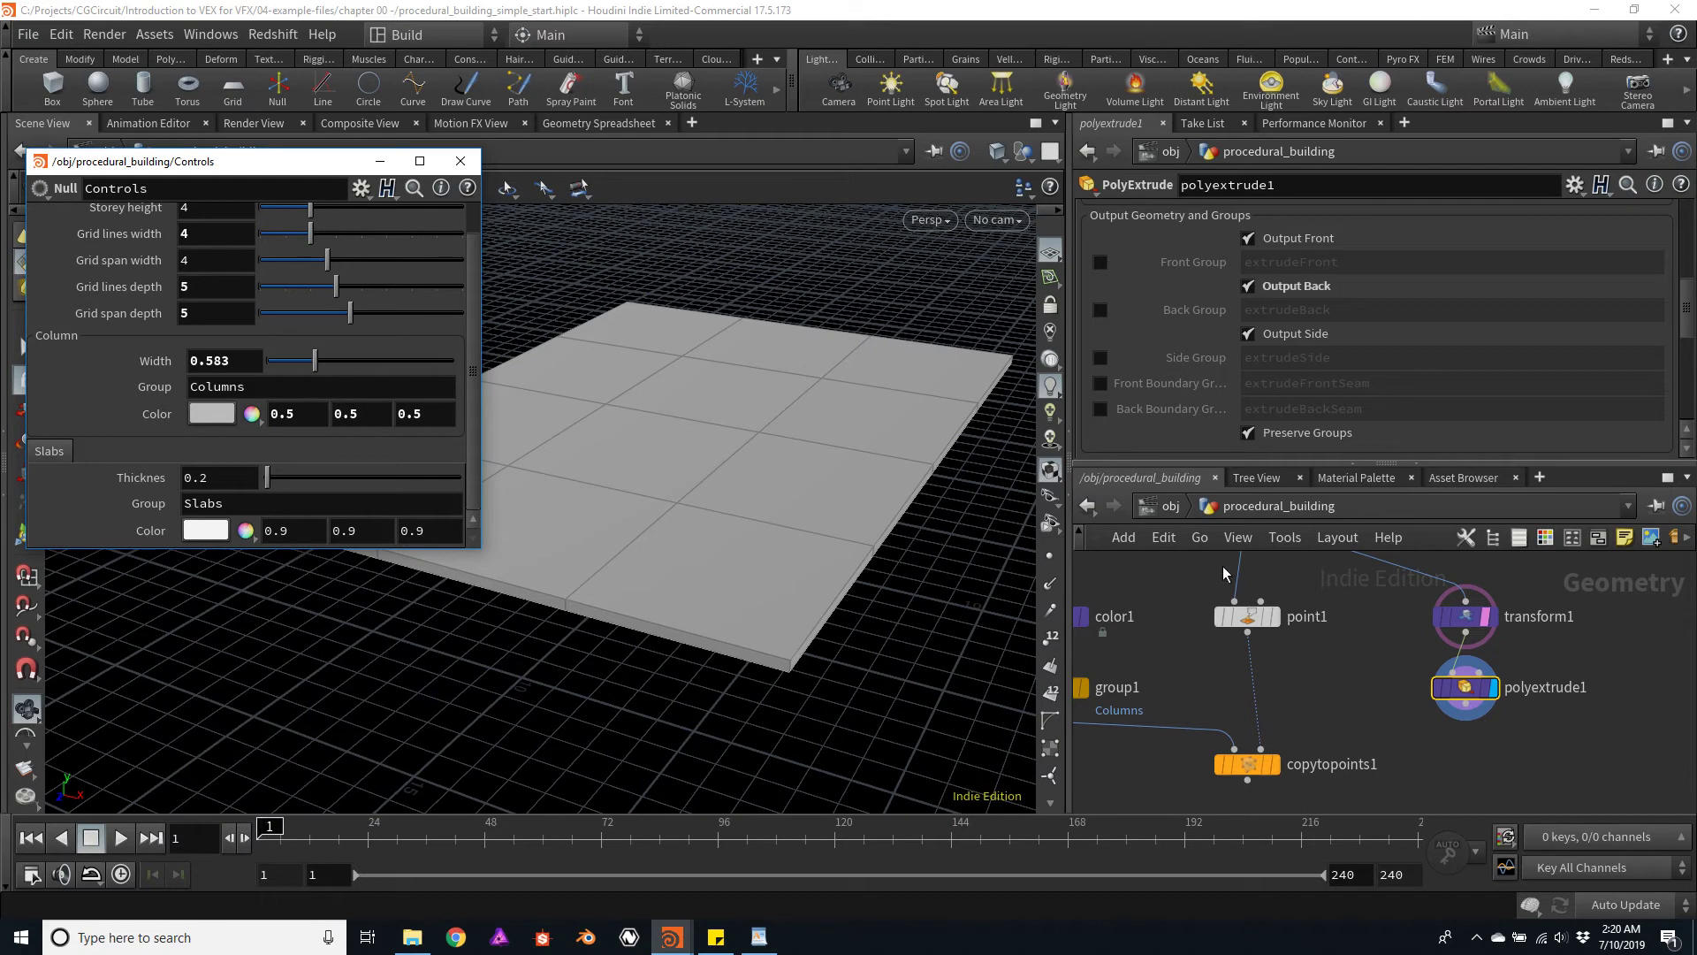
pyautogui.click(1463, 693)
pyautogui.scroll(5, 1687, 305)
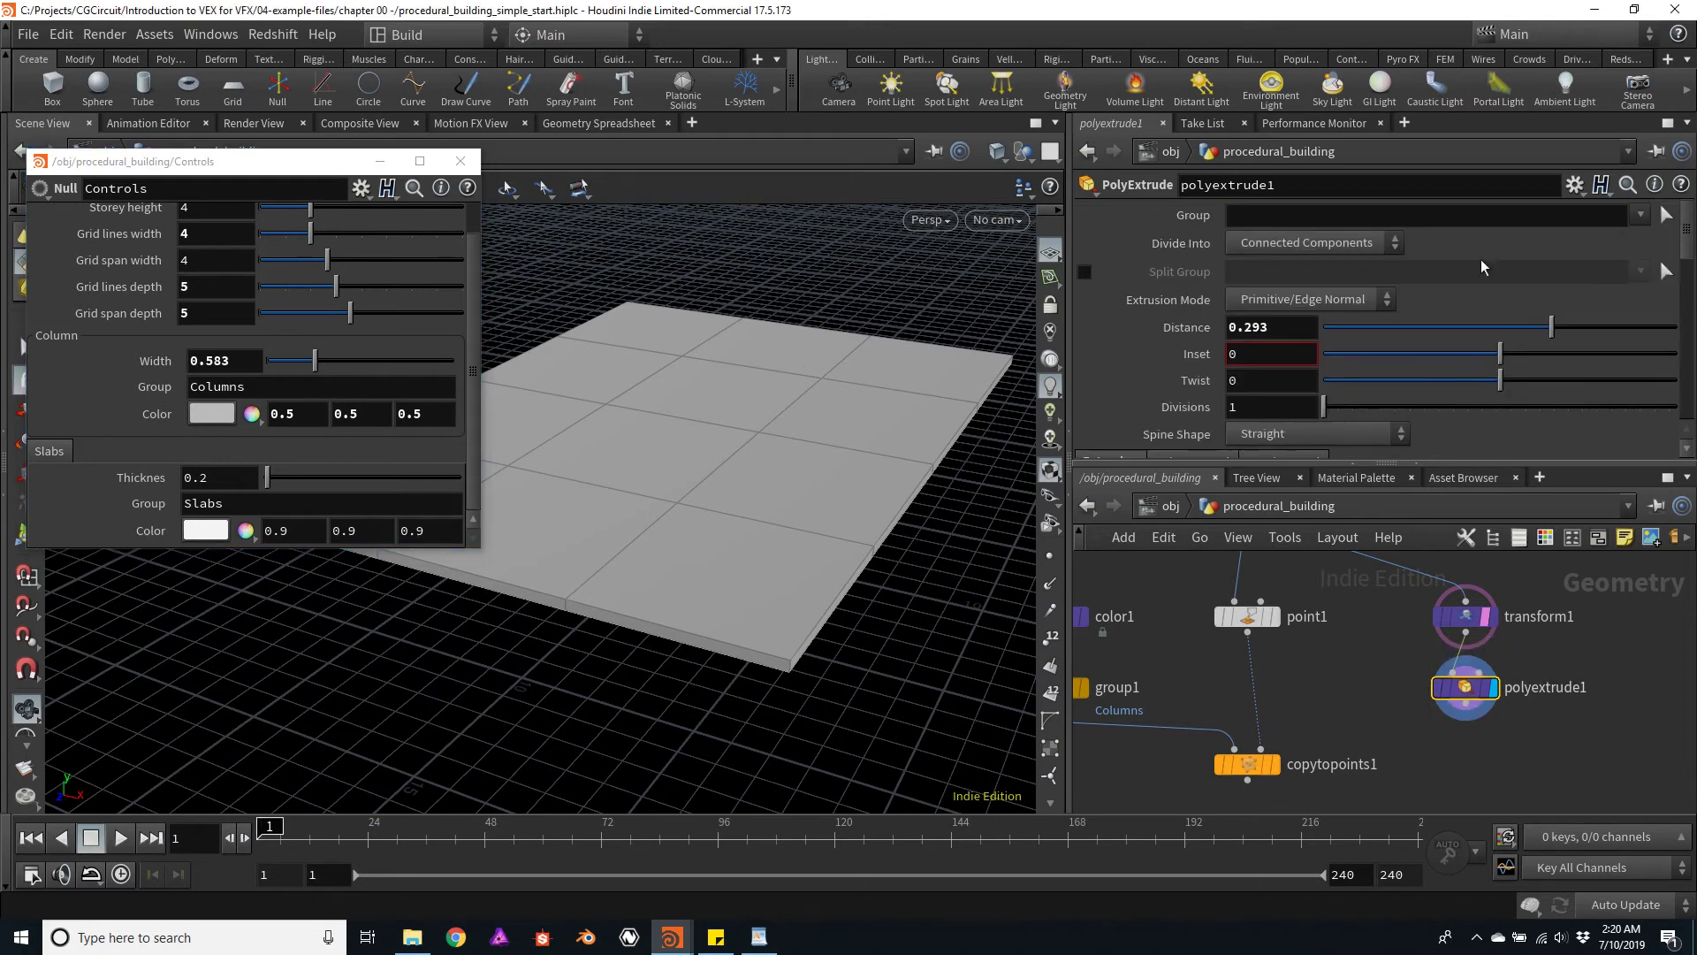
pyautogui.rightClick(1264, 326)
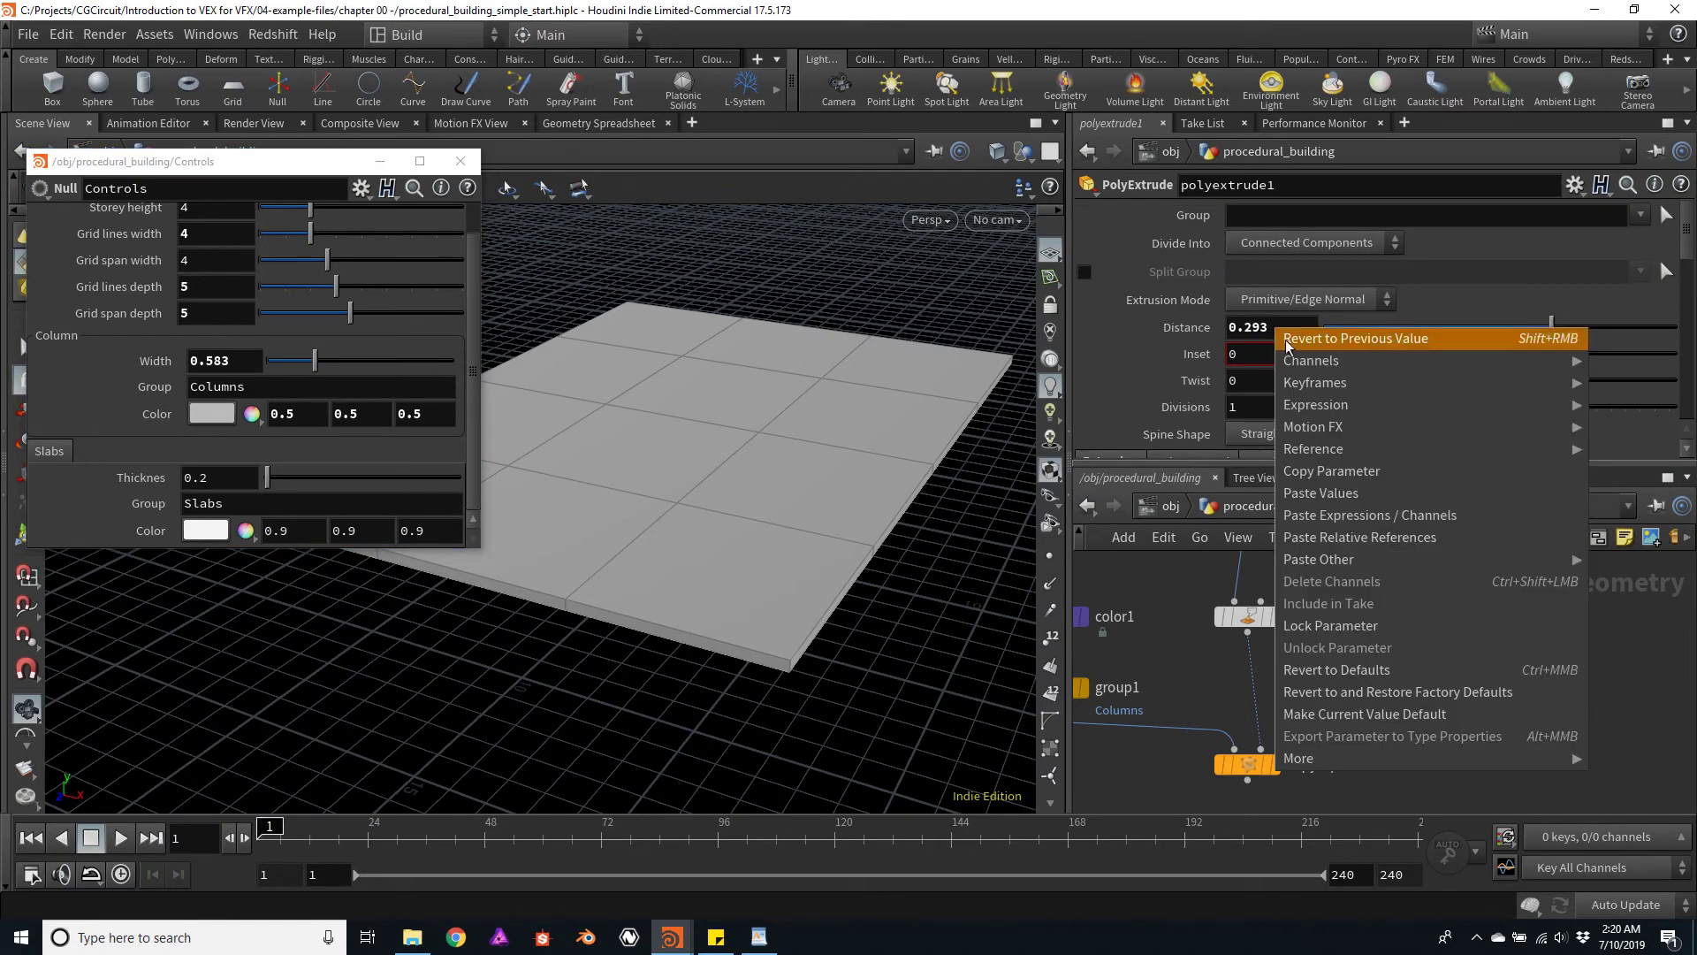
pyautogui.click(1379, 537)
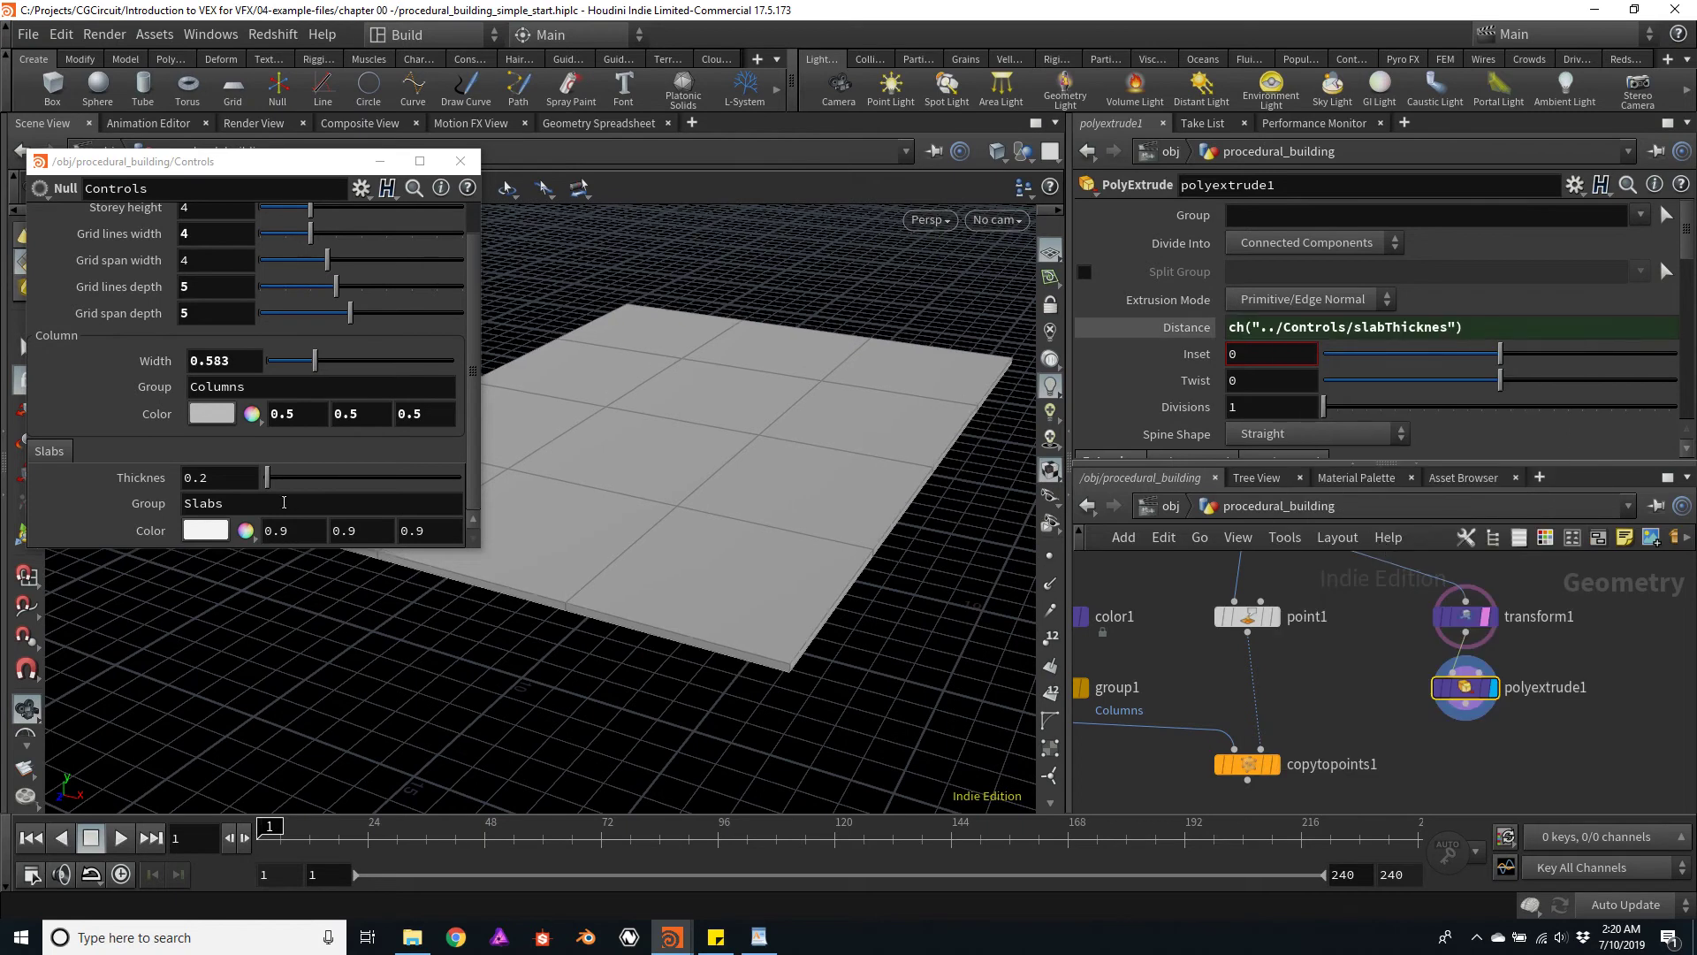
pyautogui.moveTo(266, 478); pyautogui.dragTo(320, 480)
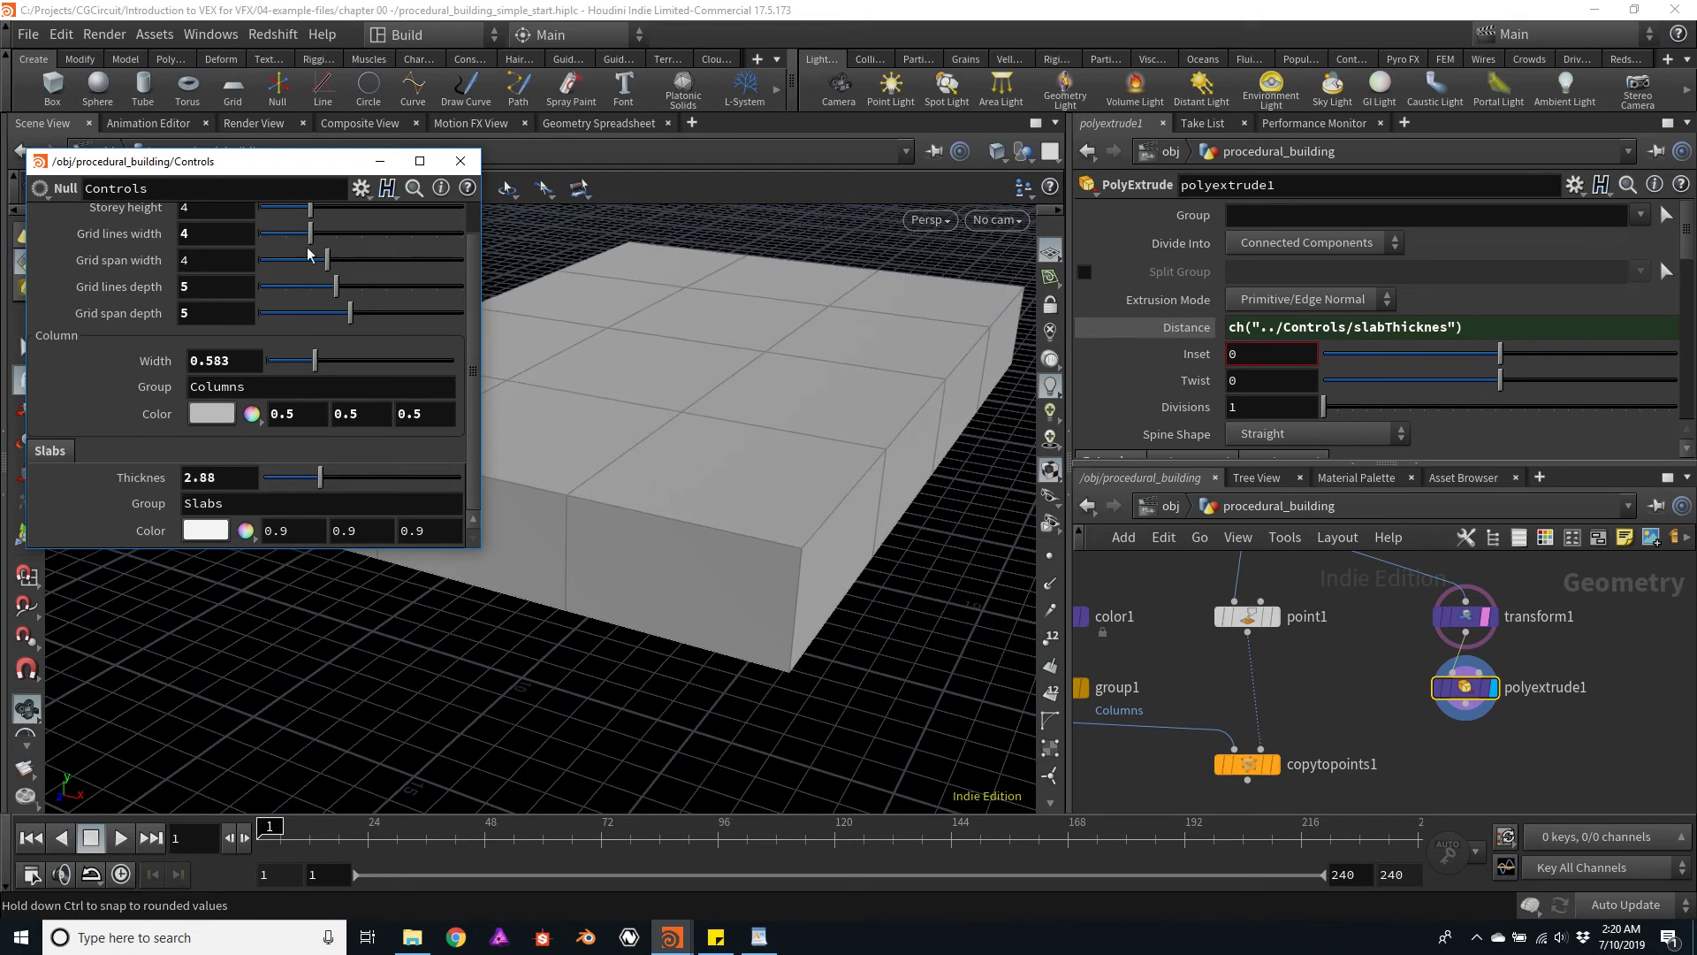
# Change the Slabs folder type to Simple in the Controls interface and accept
pyautogui.click(361, 188)
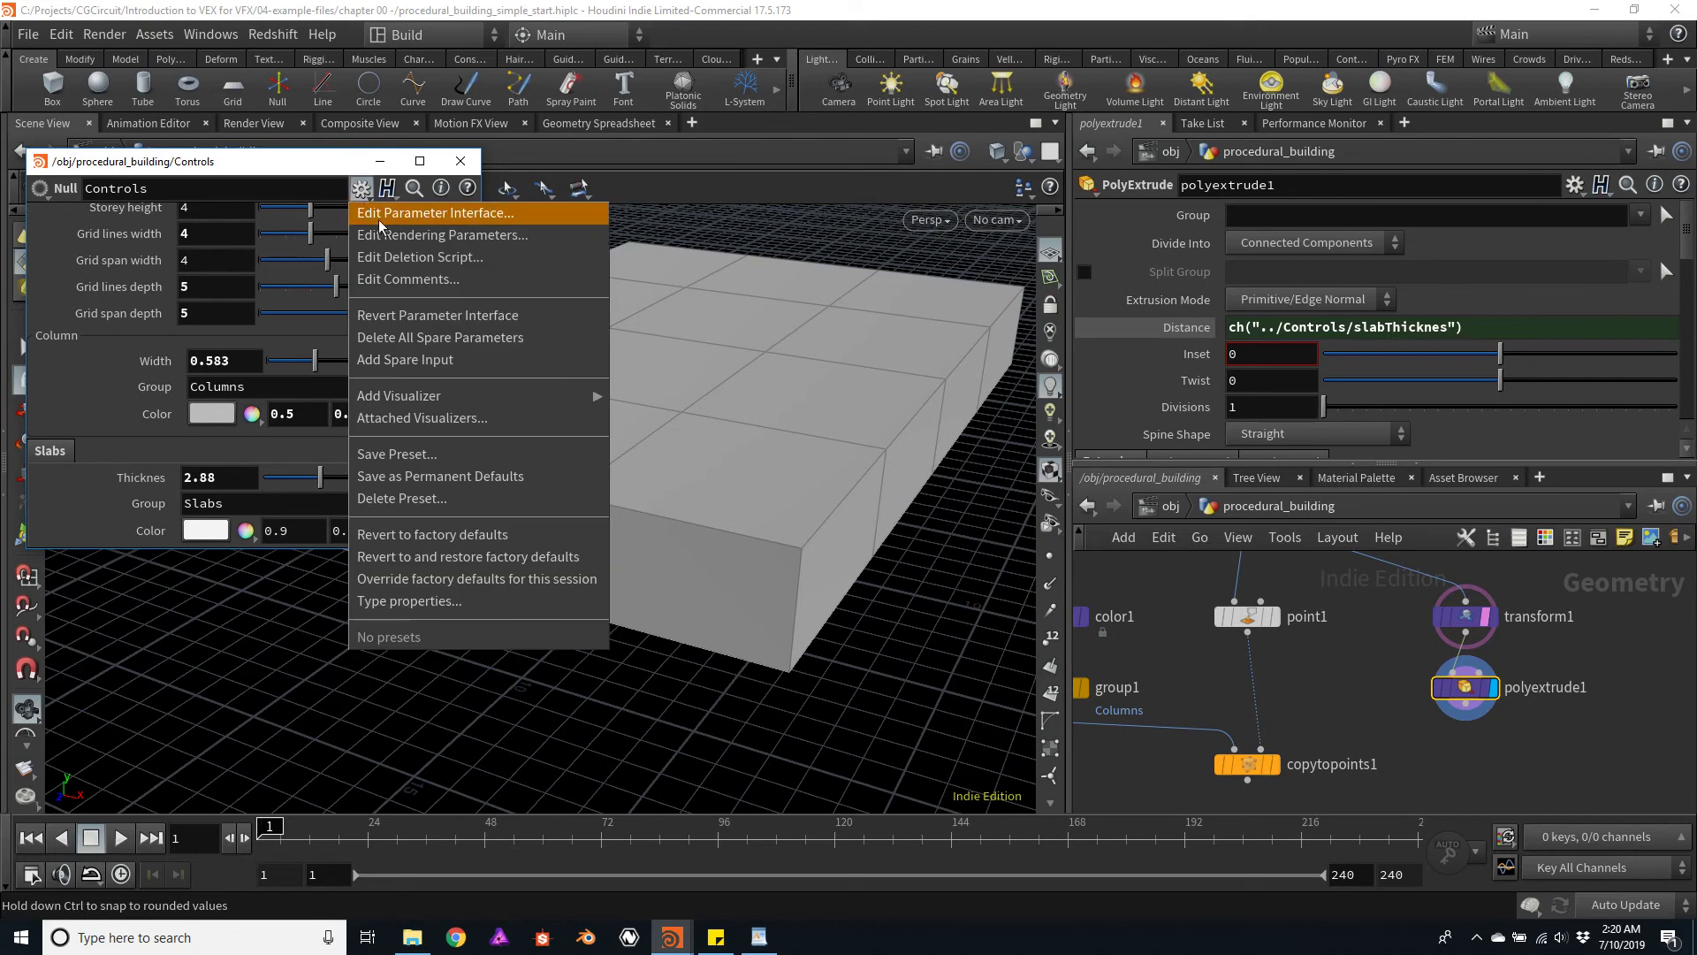
pyautogui.click(380, 214)
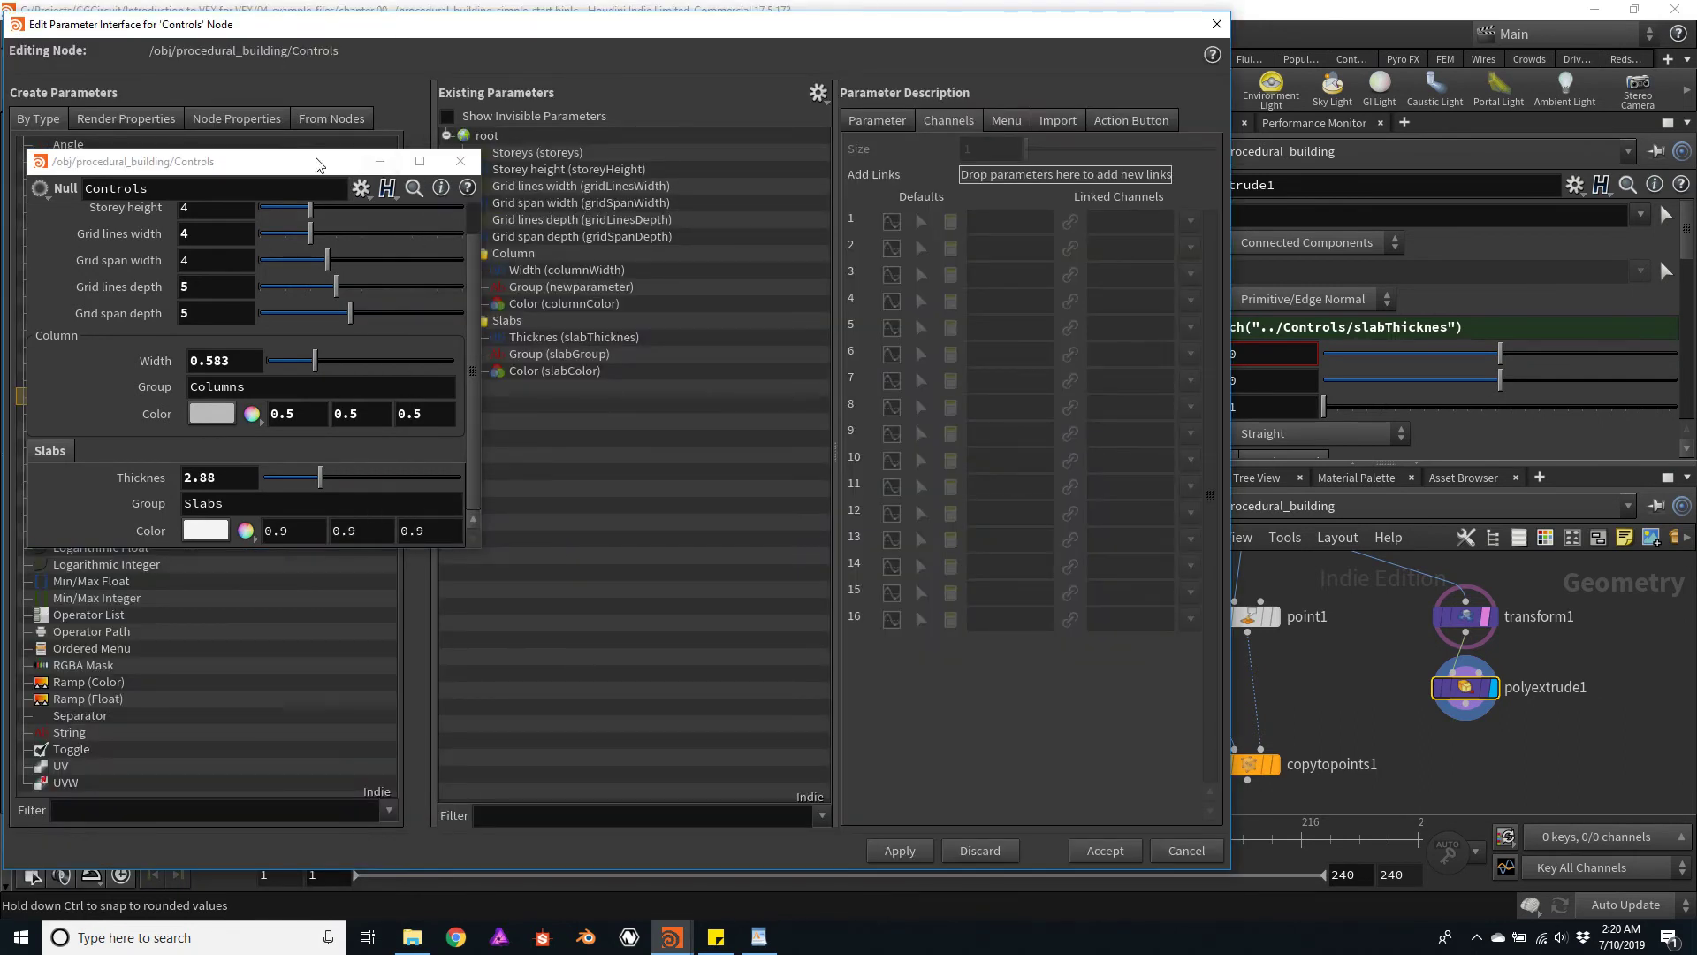
pyautogui.moveTo(306, 165); pyautogui.dragTo(1422, 165)
pyautogui.click(510, 322)
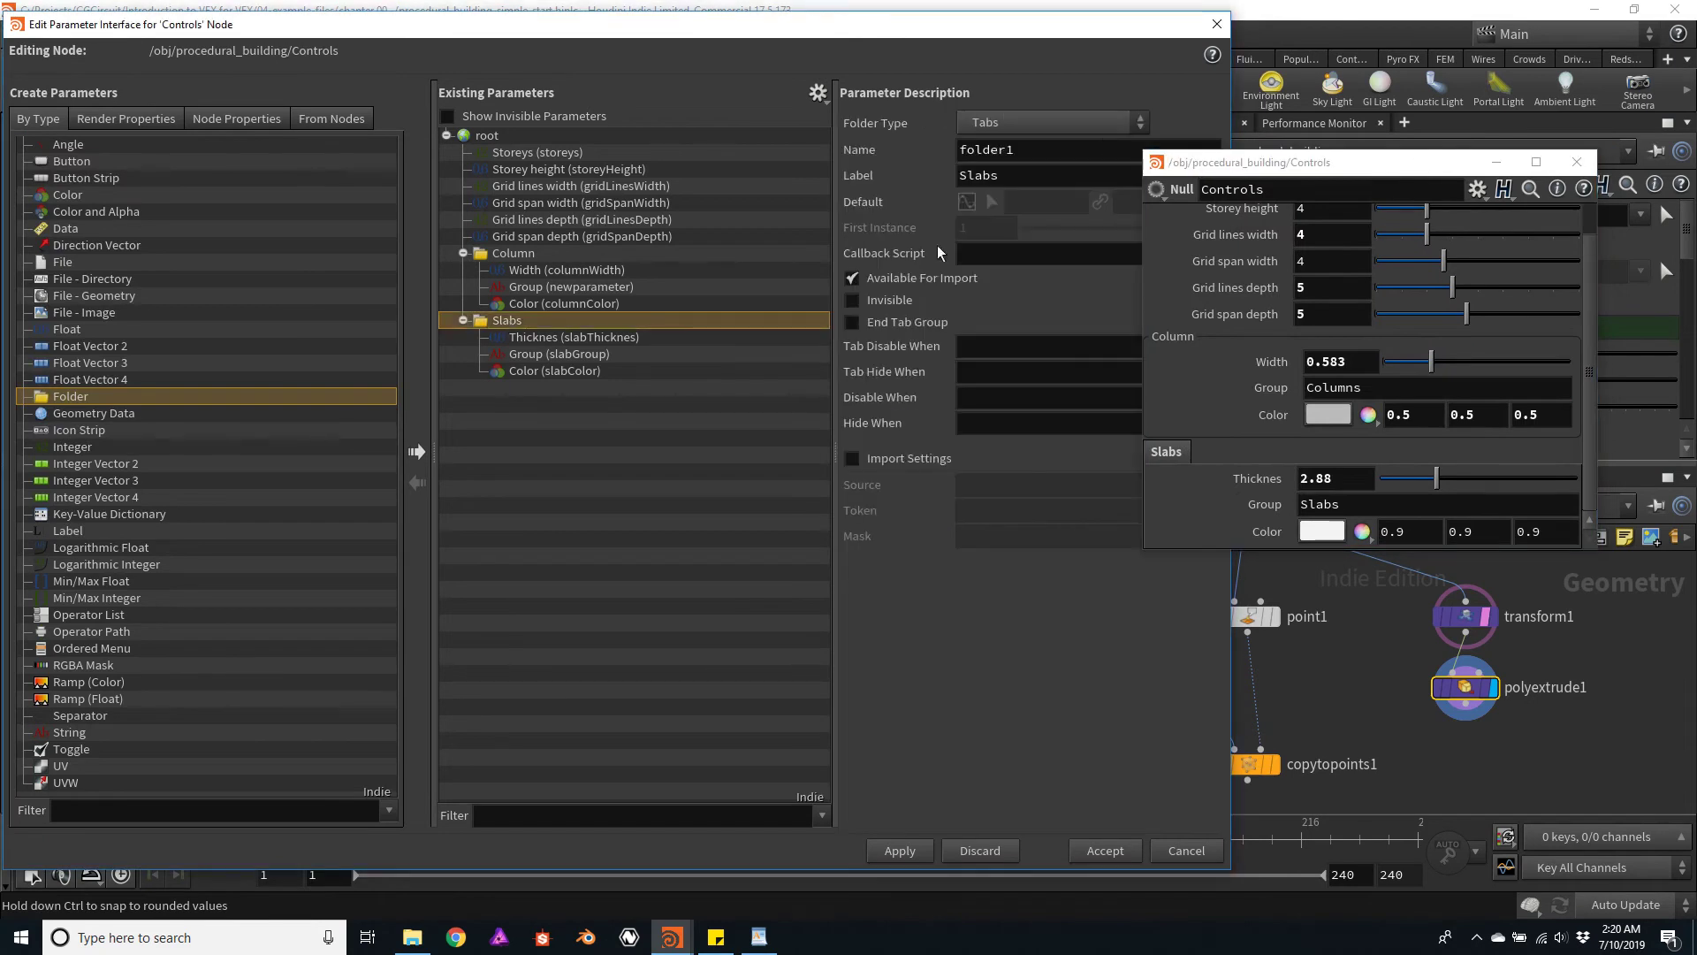
pyautogui.click(1012, 124)
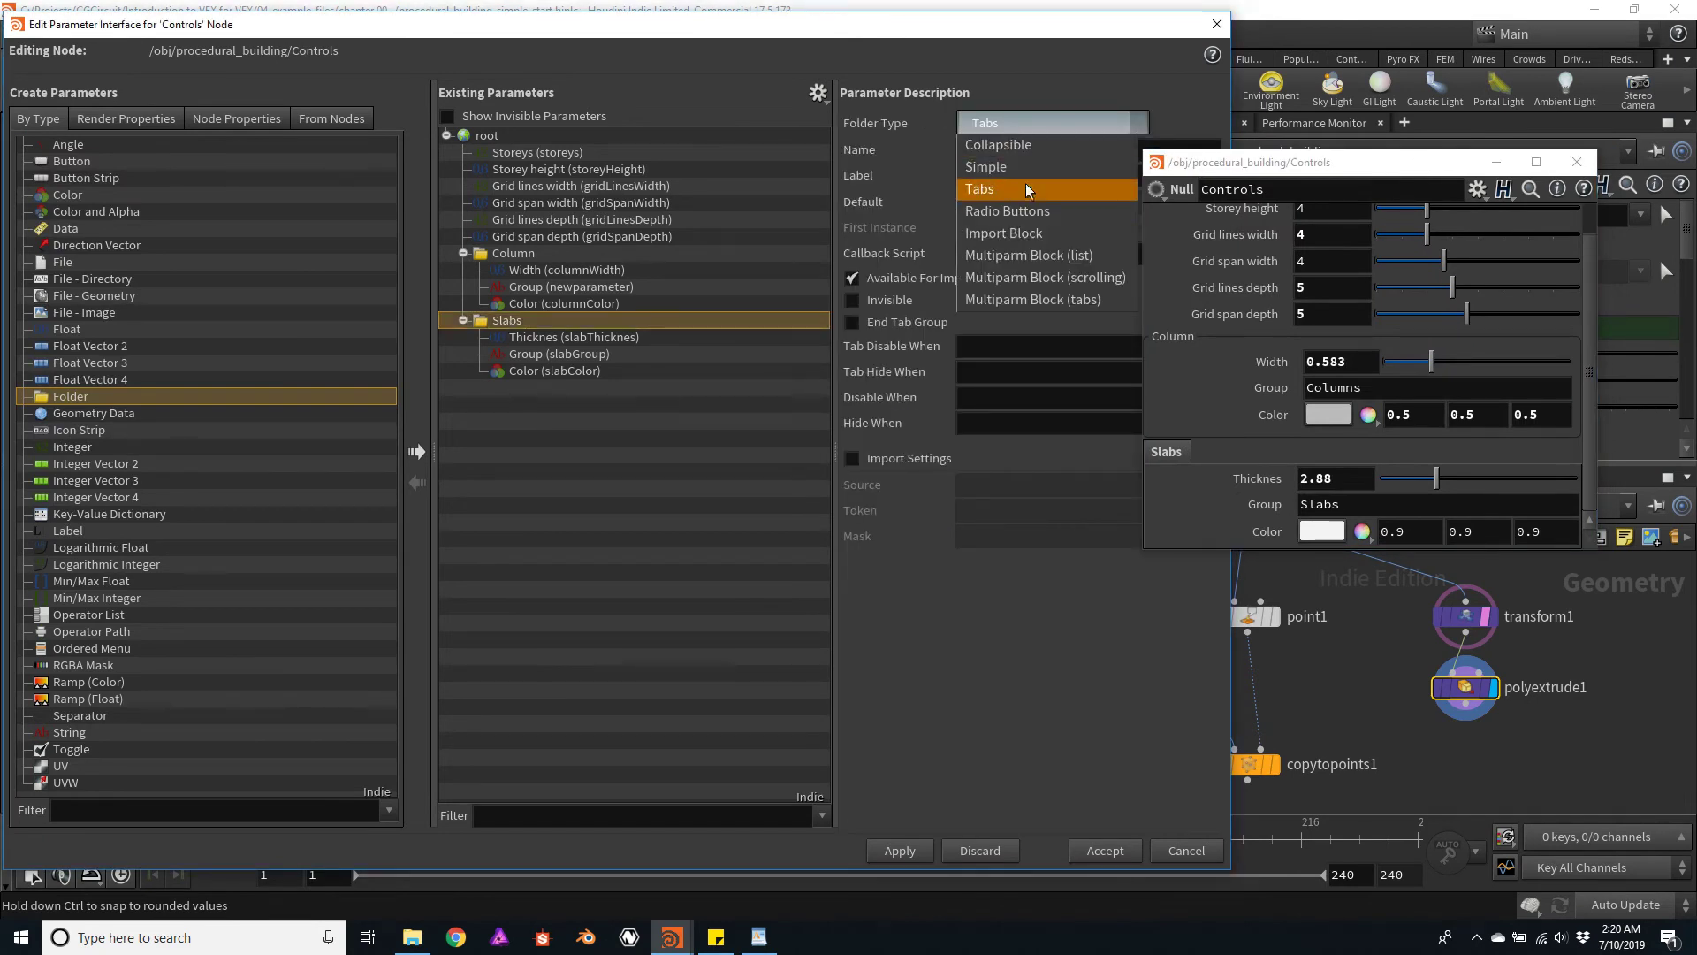
pyautogui.click(994, 168)
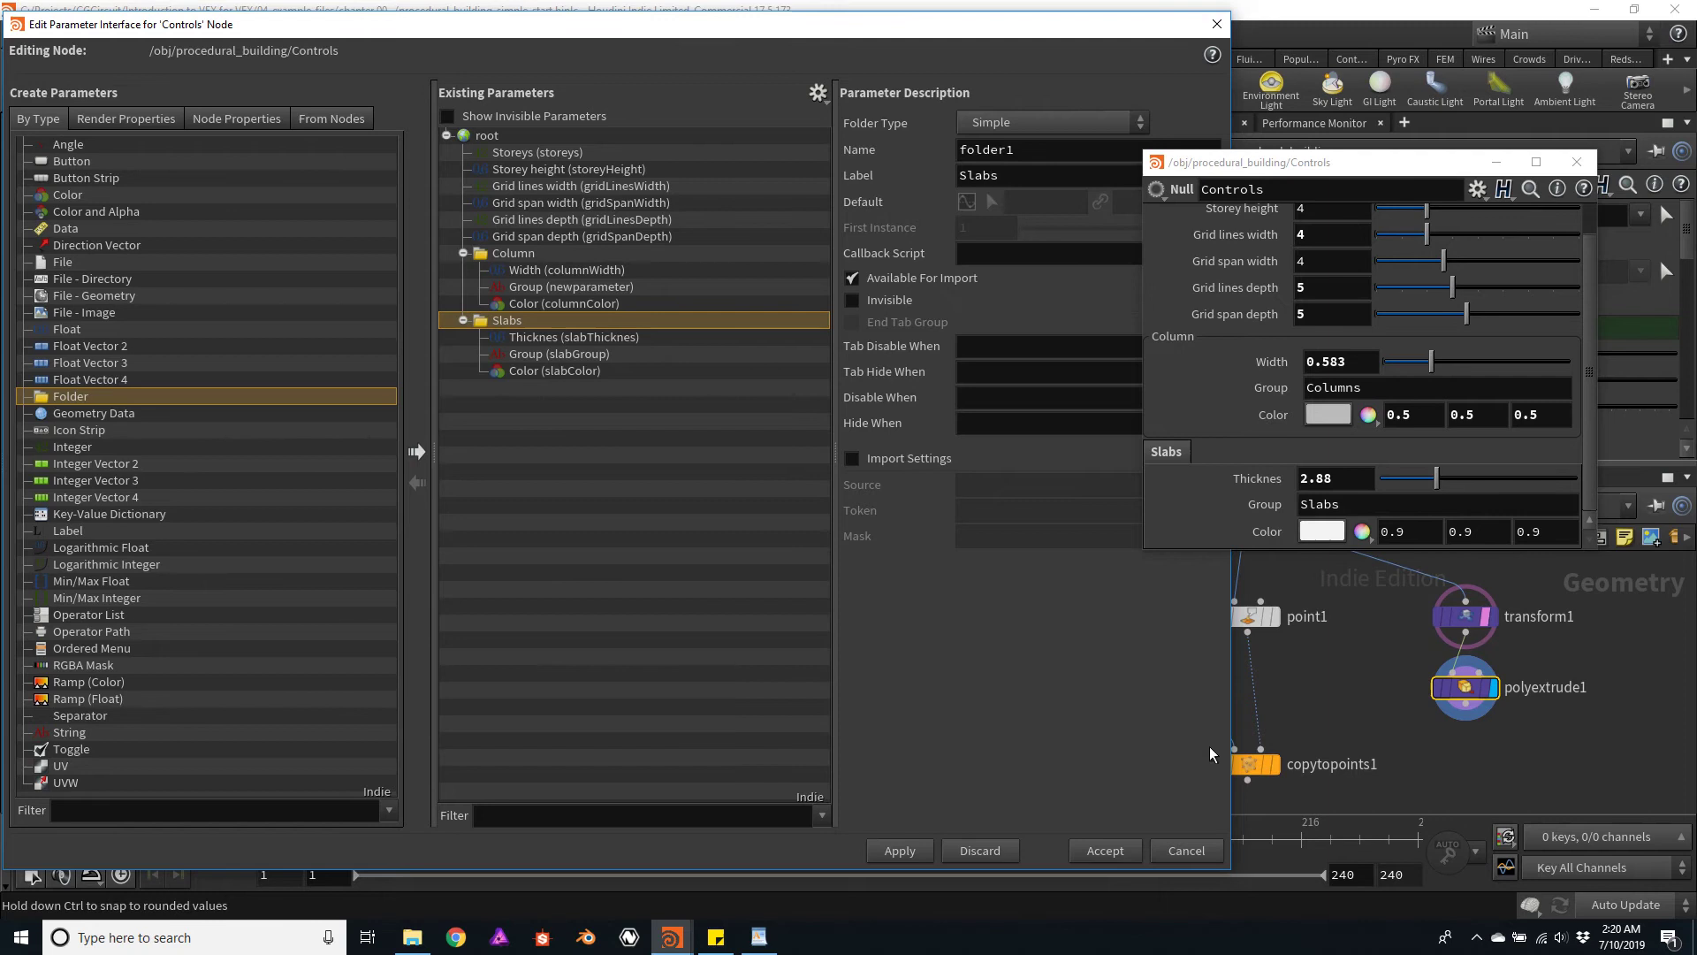
pyautogui.click(1106, 851)
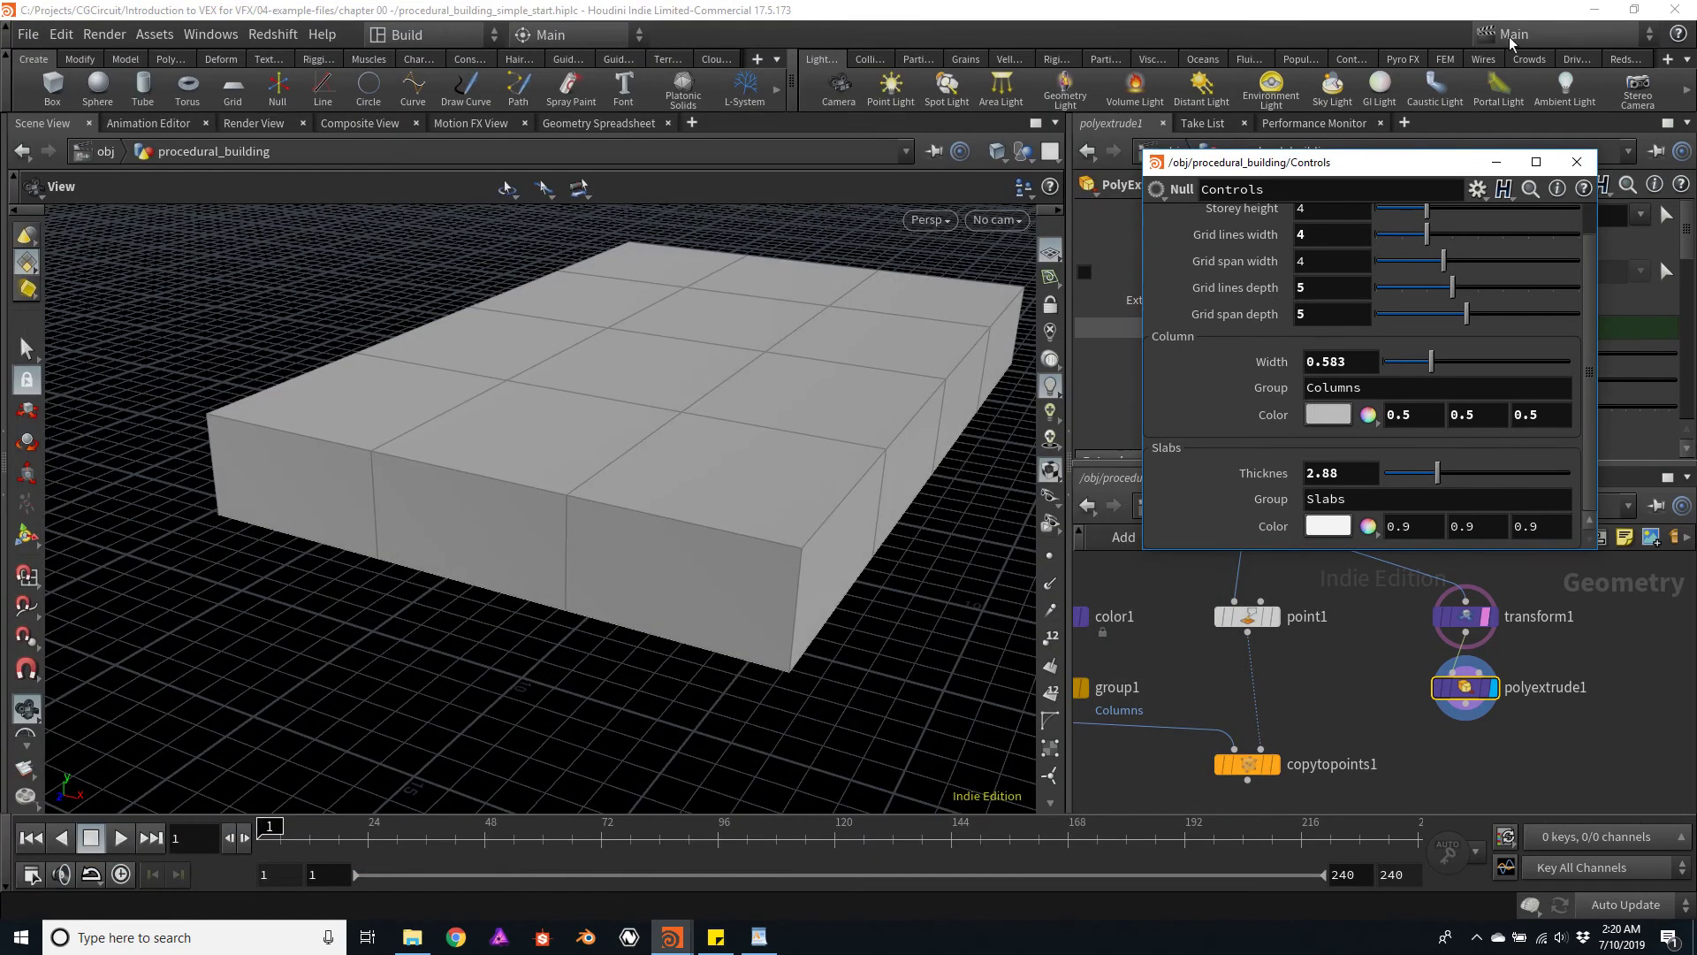
pyautogui.moveTo(1441, 168); pyautogui.dragTo(325, 134)
# Set the Controls slab Thicknes value to 0.2
pyautogui.doubleClick(243, 442)
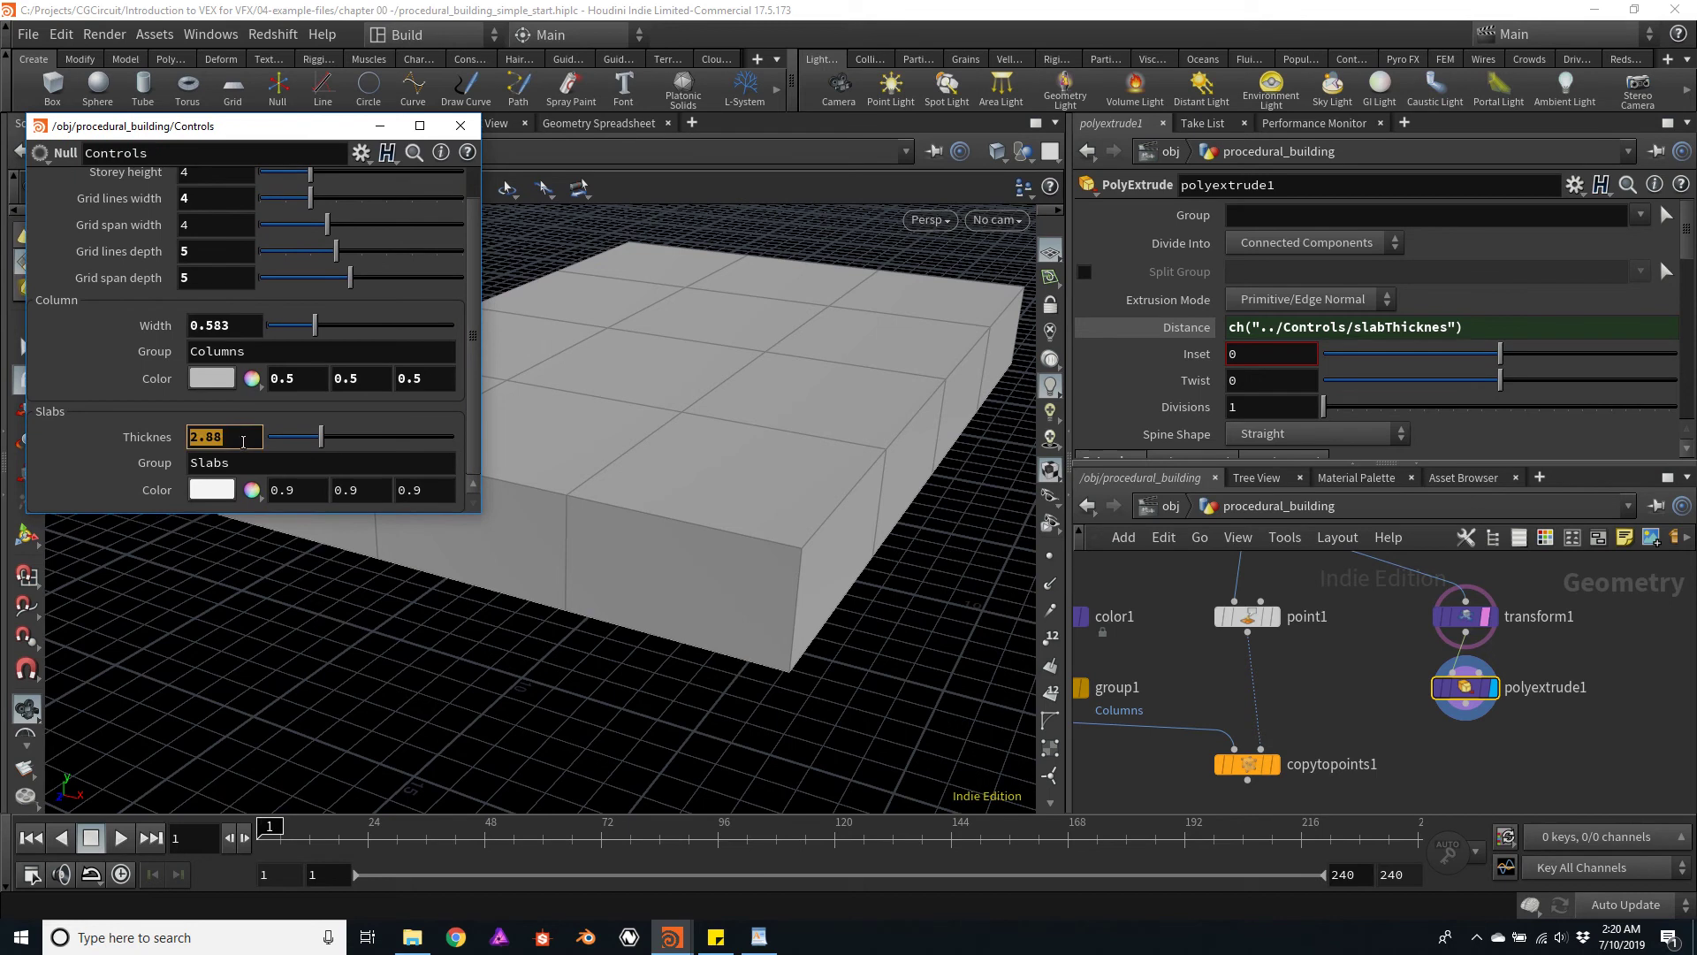
pyautogui.write('.2')
pyautogui.press('Return')
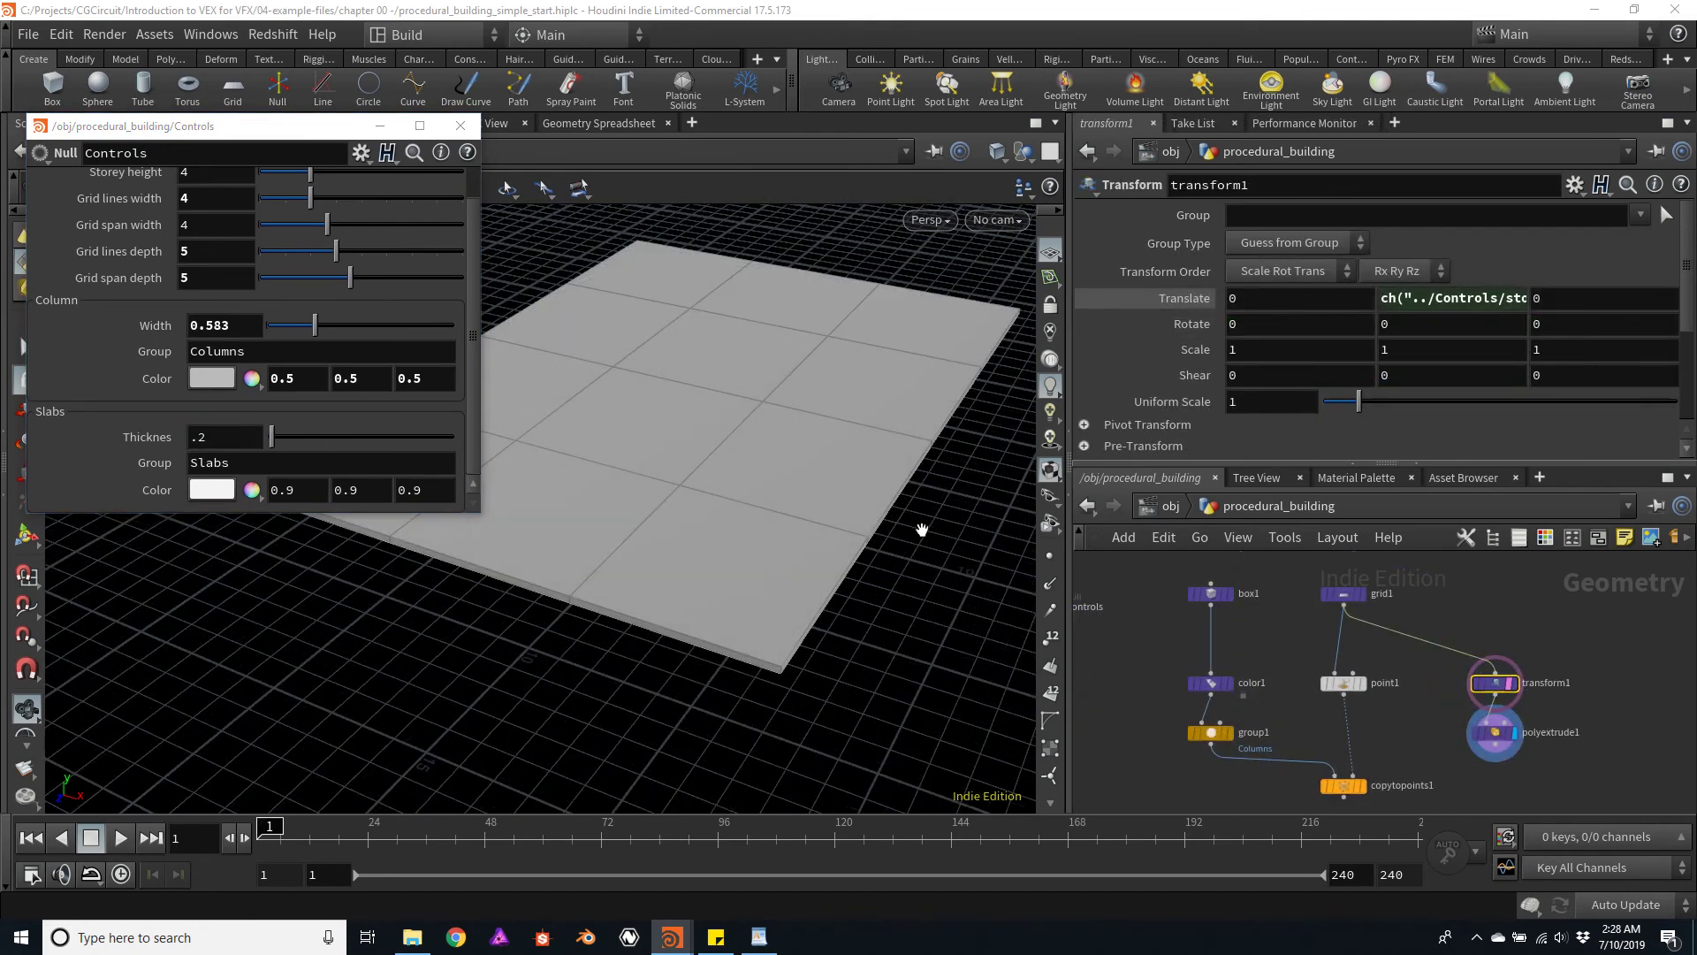
# Inspect the now-thin slab plate in the front orthographic view
pyautogui.moveTo(878, 519)
pyautogui.mouseDown()
pyautogui.moveTo(871, 500)
pyautogui.moveTo(856, 527)
pyautogui.moveTo(858, 511)
pyautogui.mouseUp()
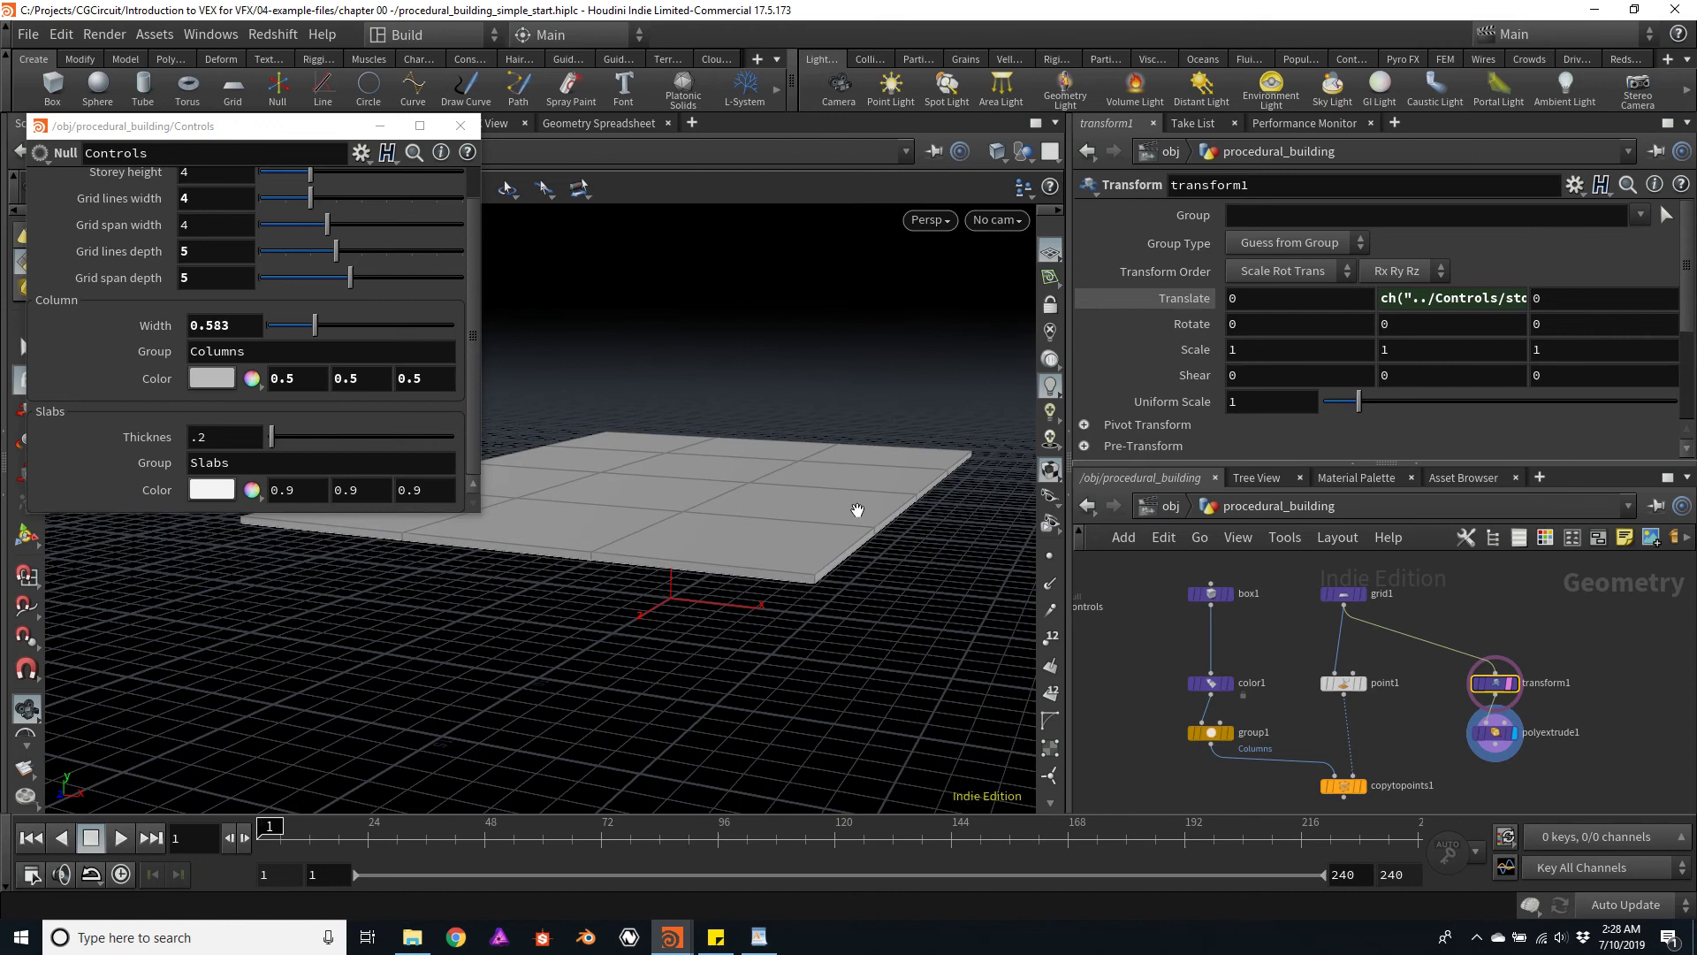
pyautogui.hotkey('space', '3')
pyautogui.scroll(-3, 841, 459)
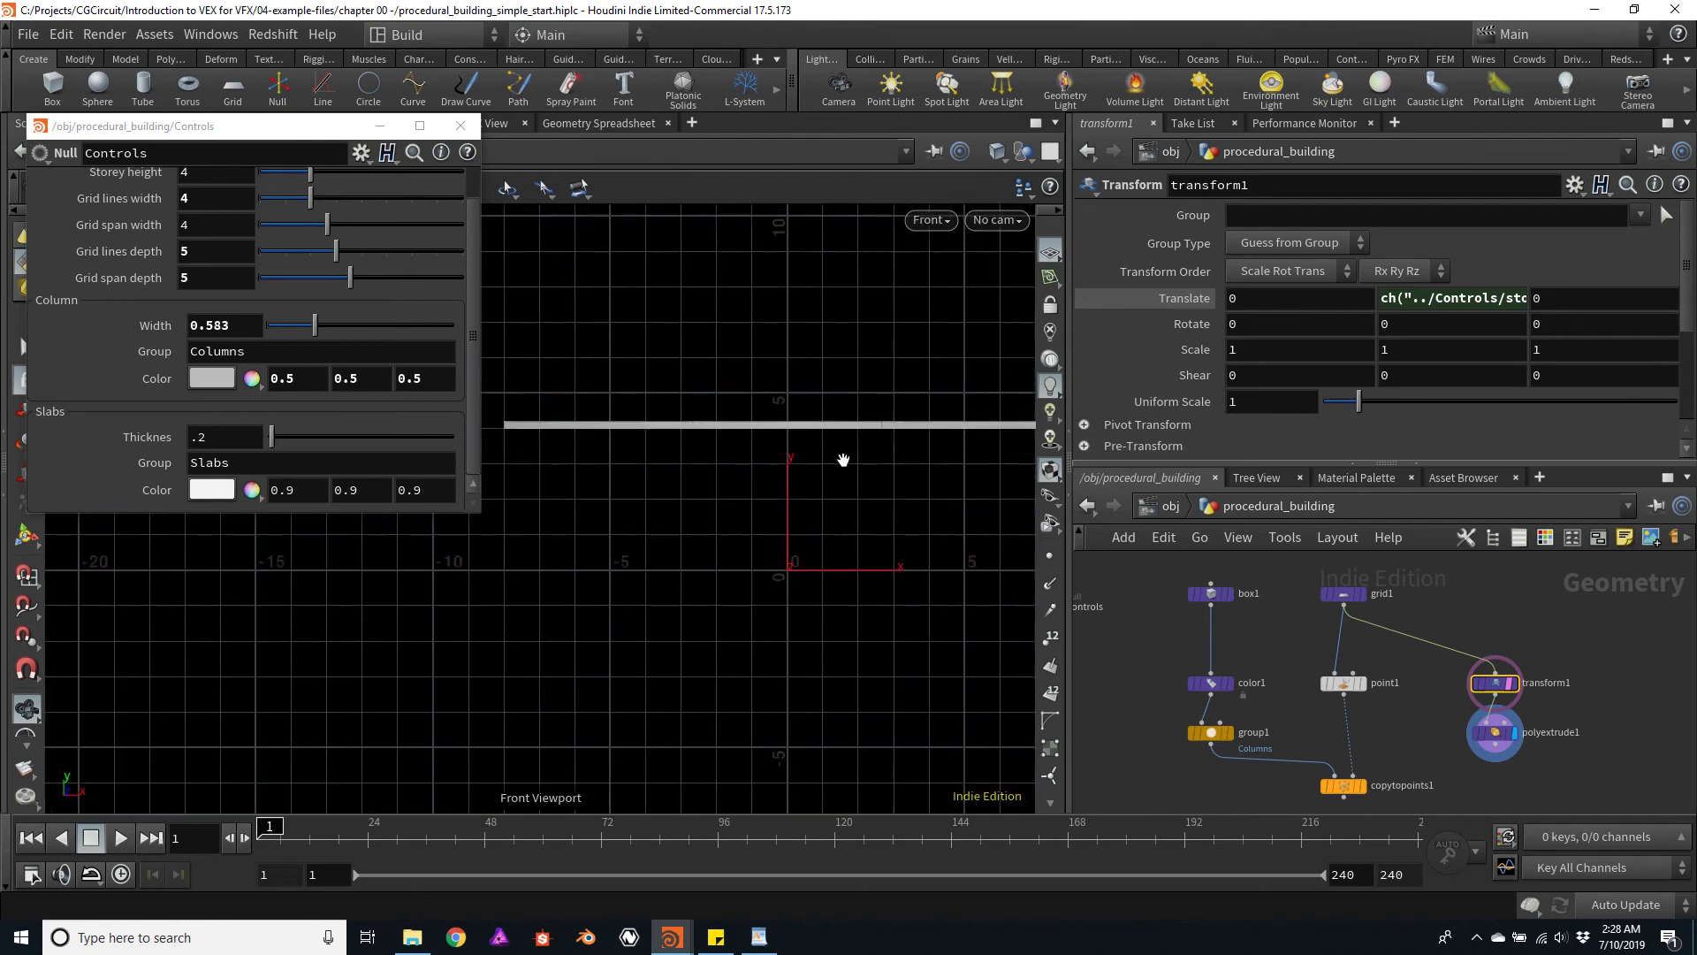
pyautogui.moveTo(939, 445); pyautogui.dragTo(857, 447)
pyautogui.scroll(2, 854, 444)
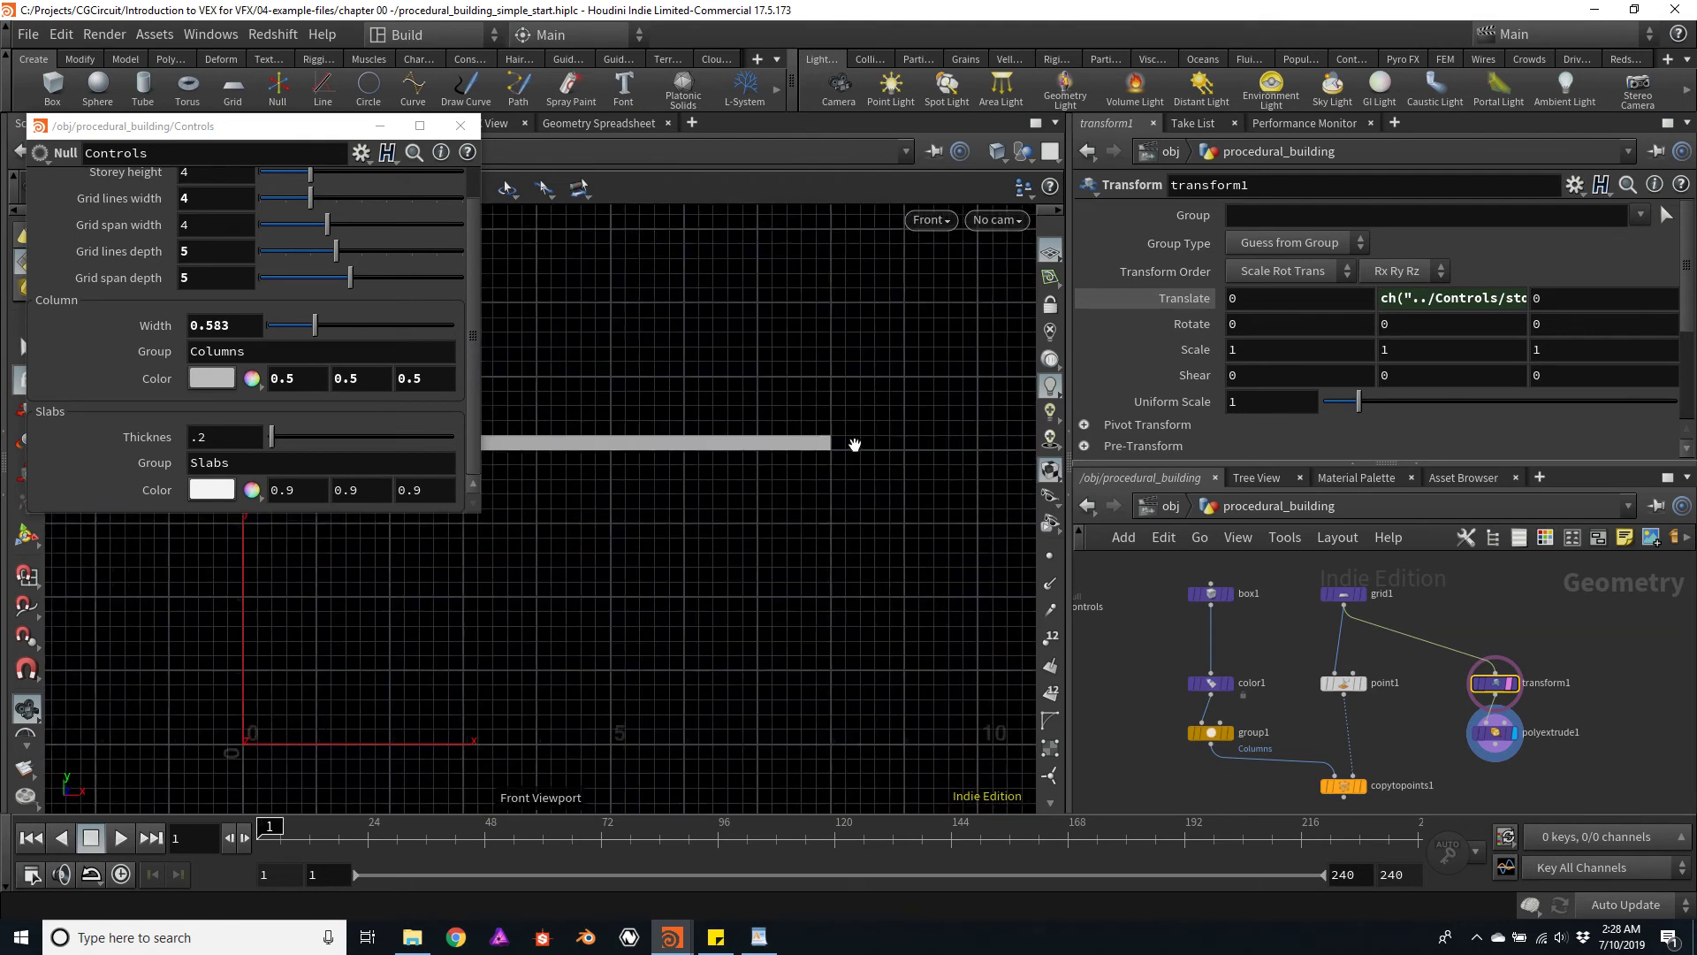
pyautogui.scroll(2, 854, 443)
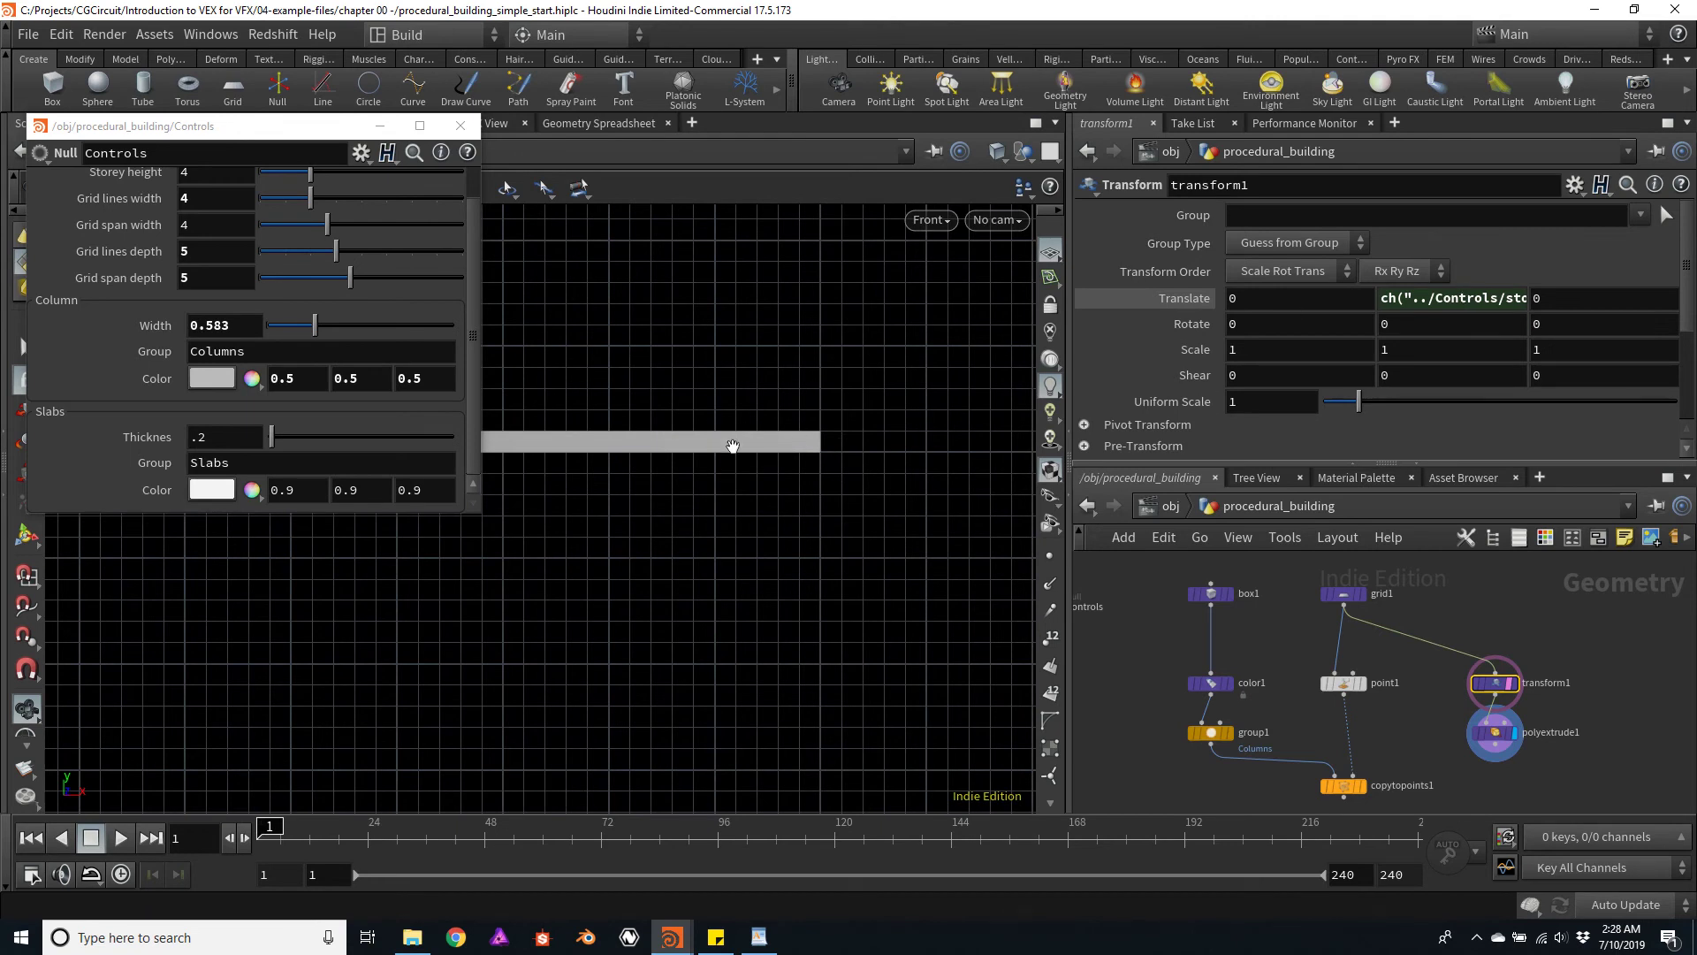
pyautogui.scroll(-3, 732, 444)
pyautogui.scroll(3, 920, 406)
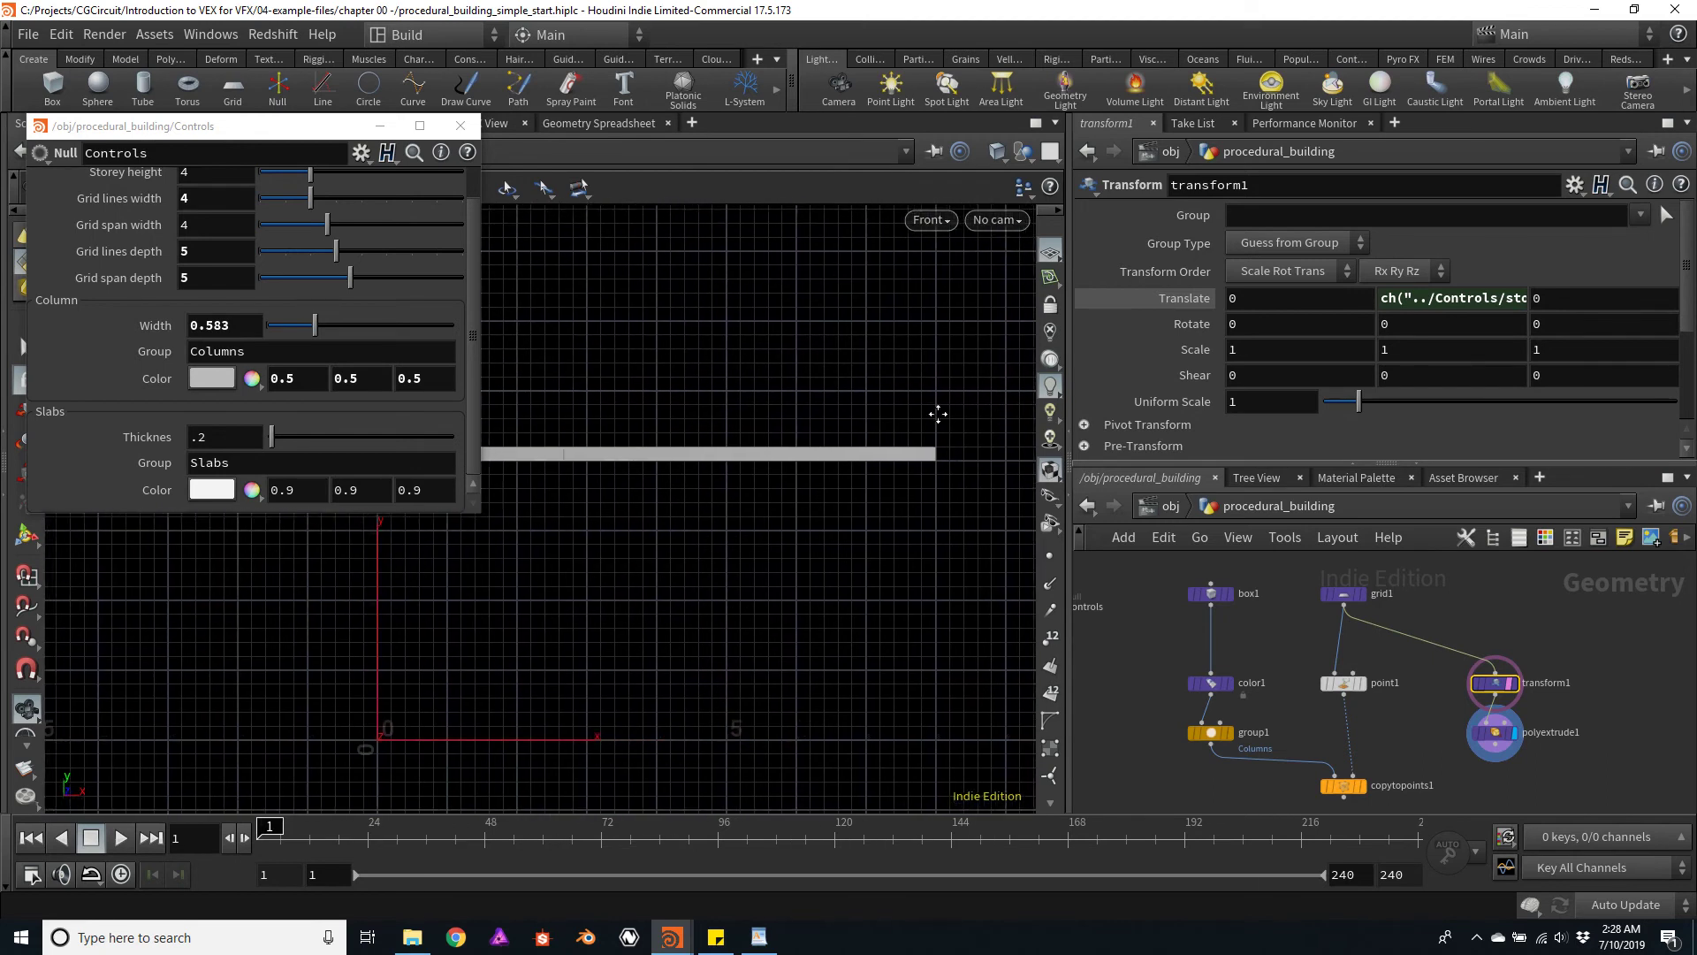
pyautogui.moveTo(936, 410); pyautogui.dragTo(903, 478, button='middle')
pyautogui.scroll(2, 902, 478)
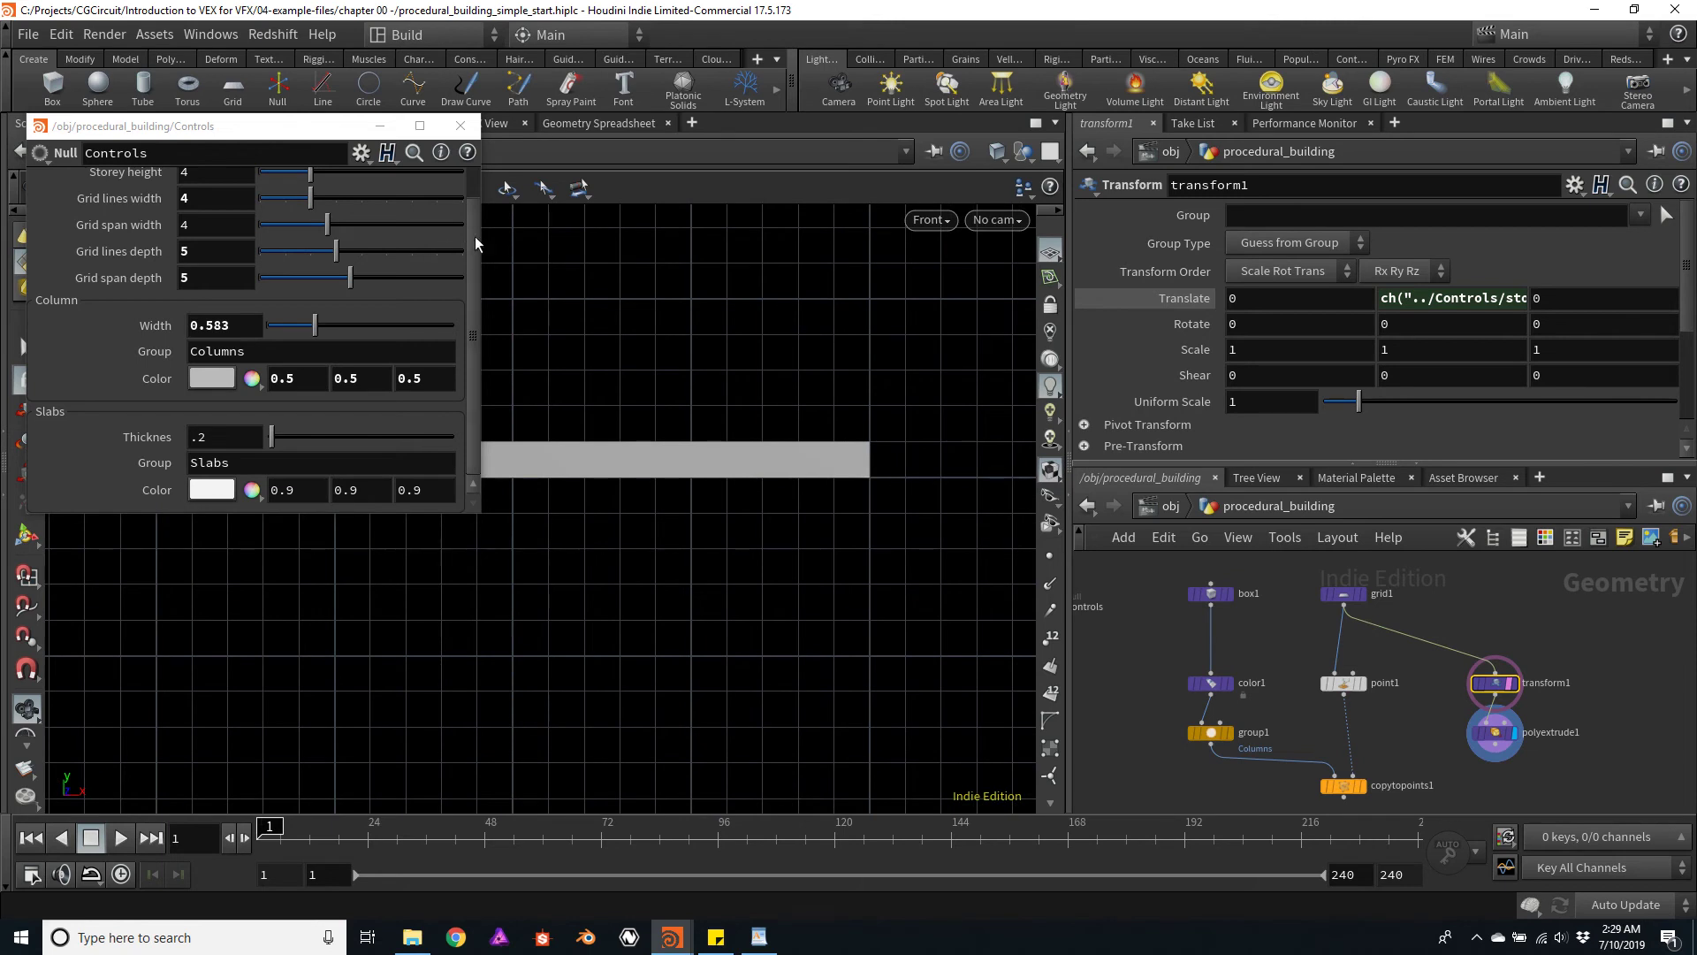
pyautogui.moveTo(475, 236); pyautogui.dragTo(470, 189)
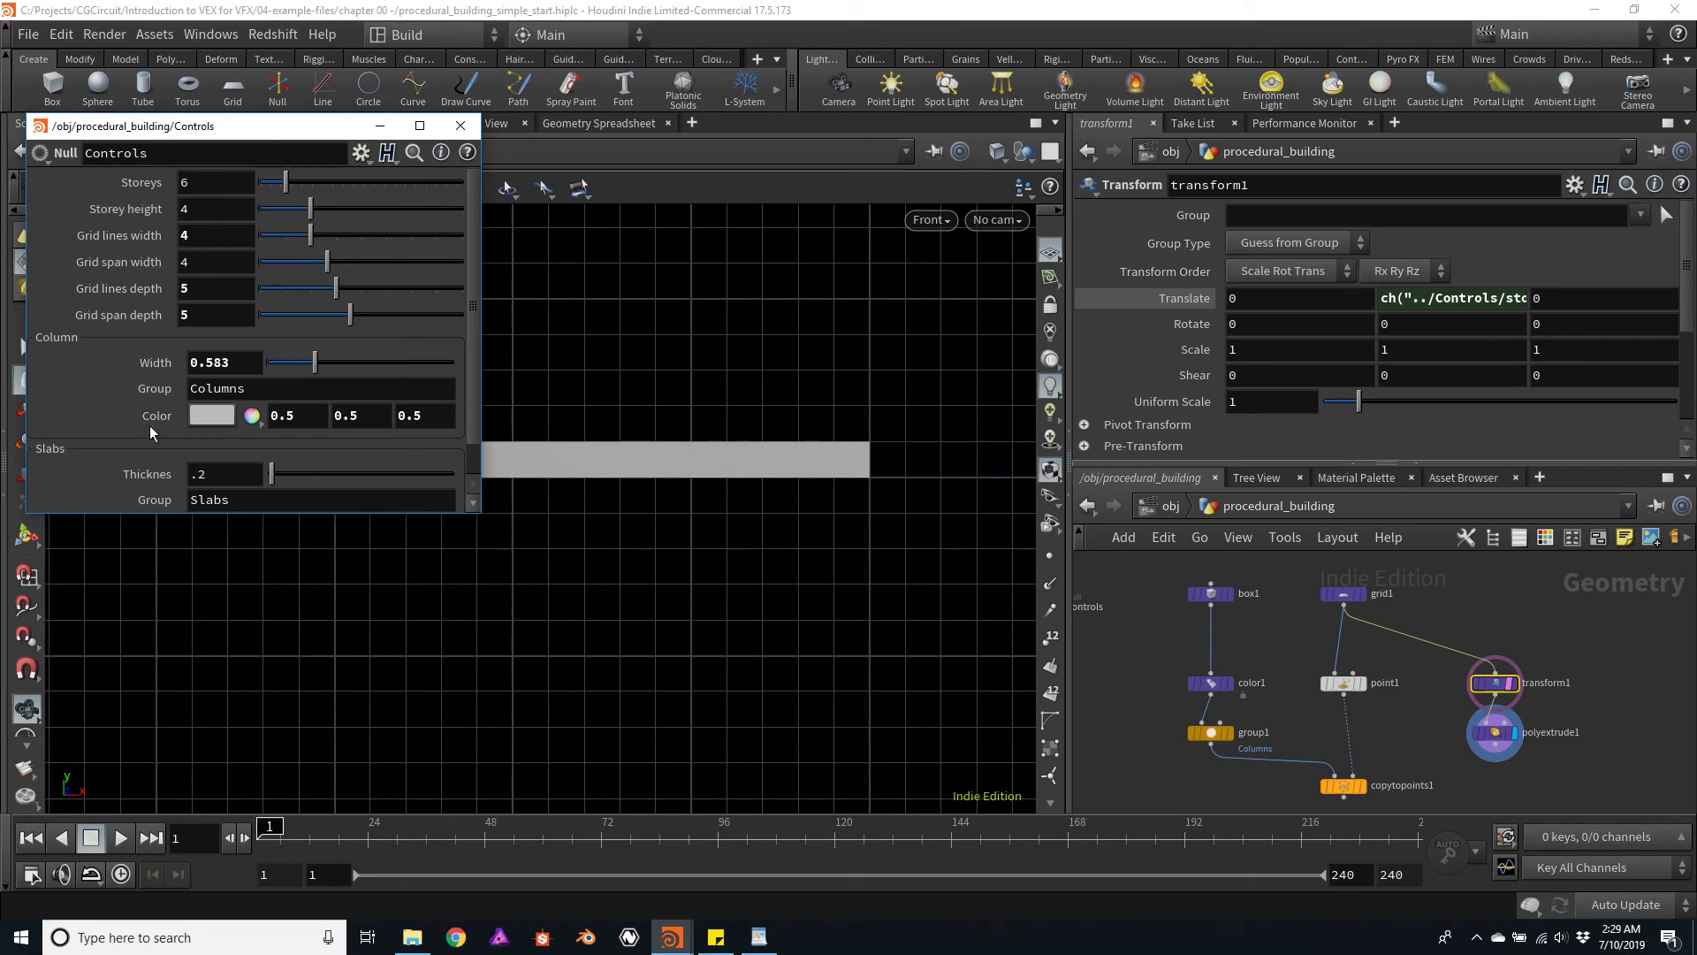
# Make transform1 Translate Y subtract a relative reference to the slab thickness
pyautogui.rightClick(147, 475)
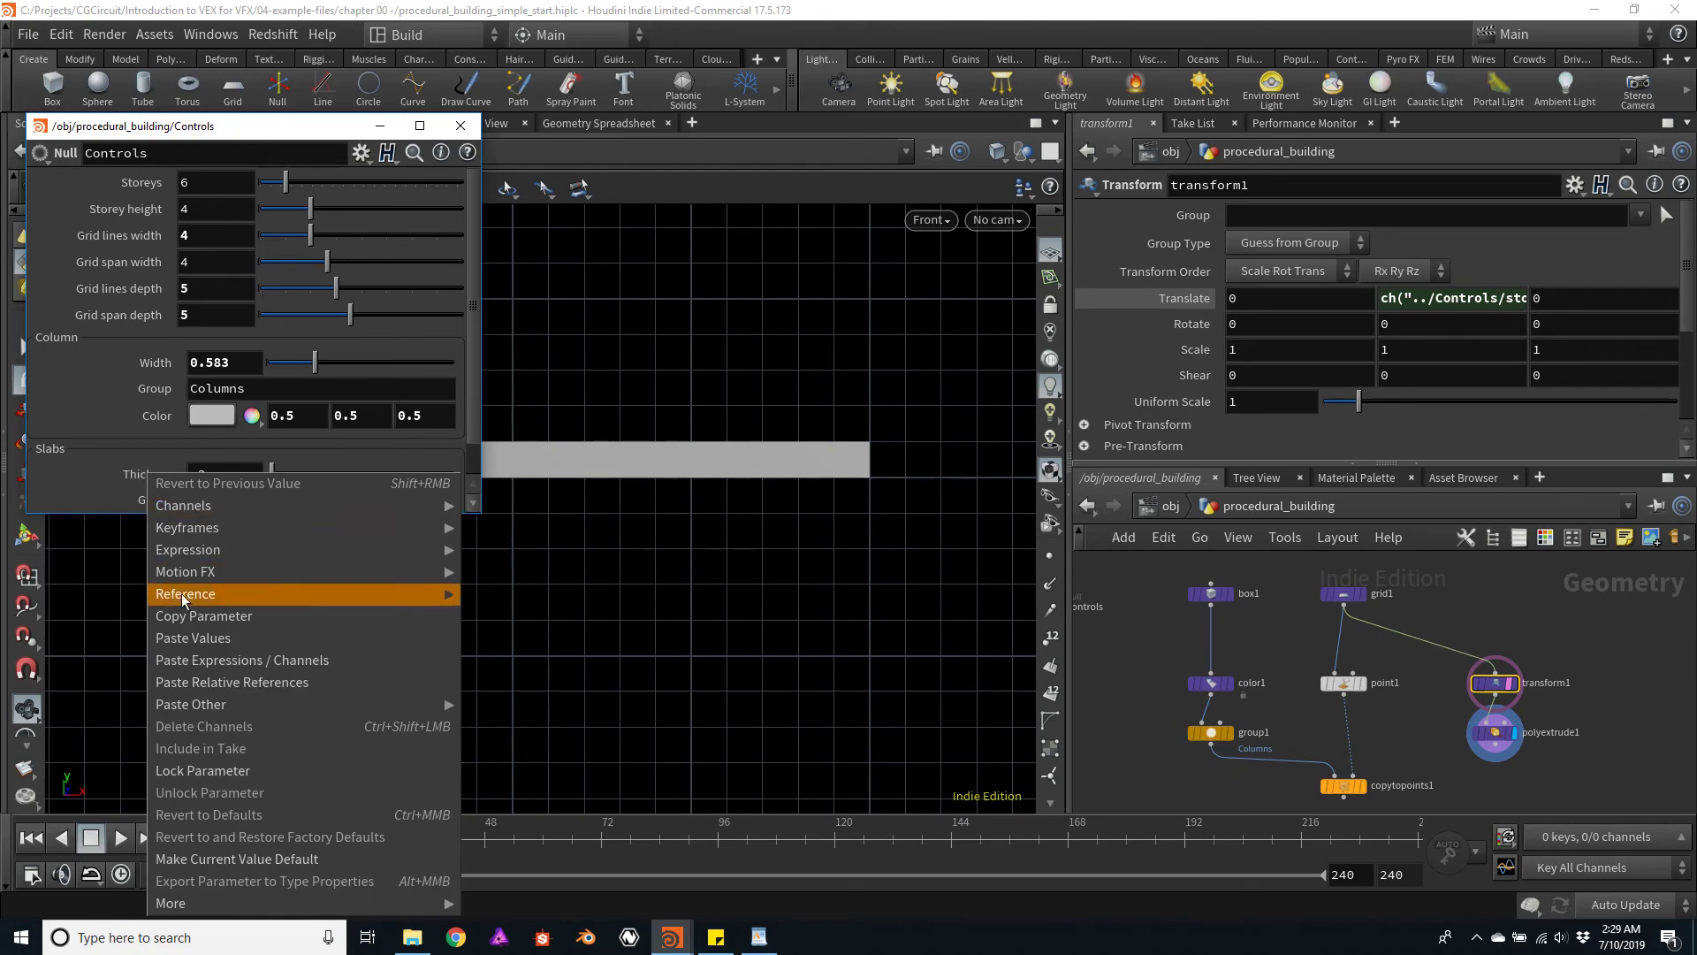
pyautogui.click(203, 616)
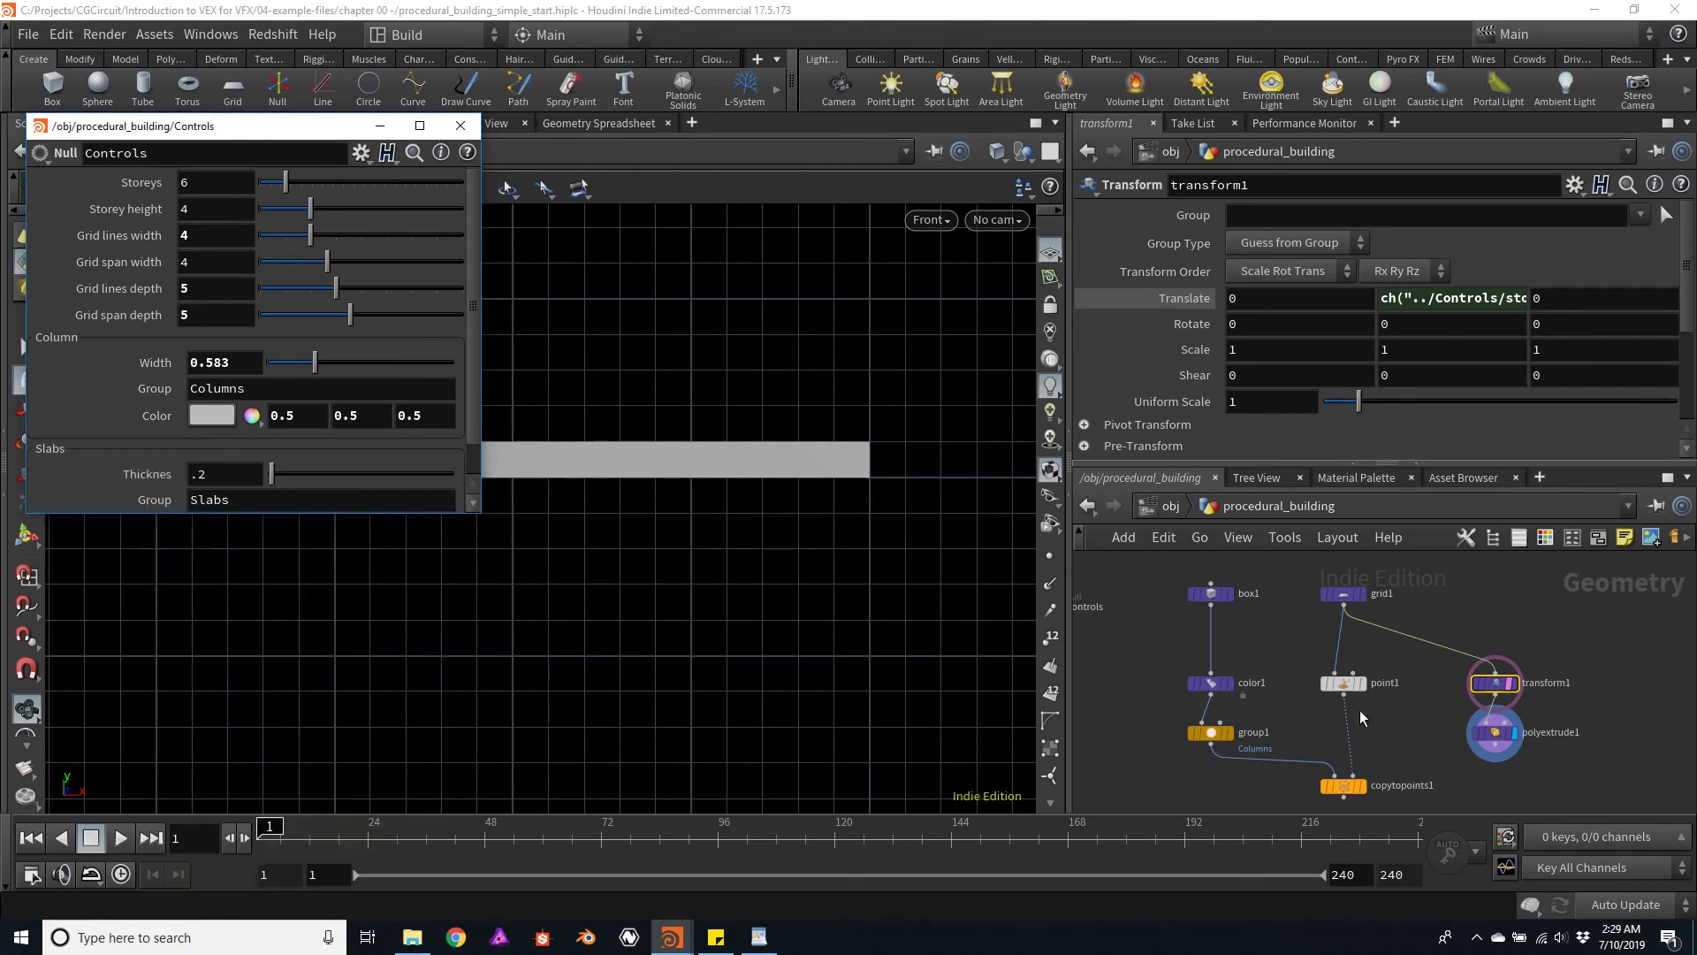
pyautogui.click(1494, 682)
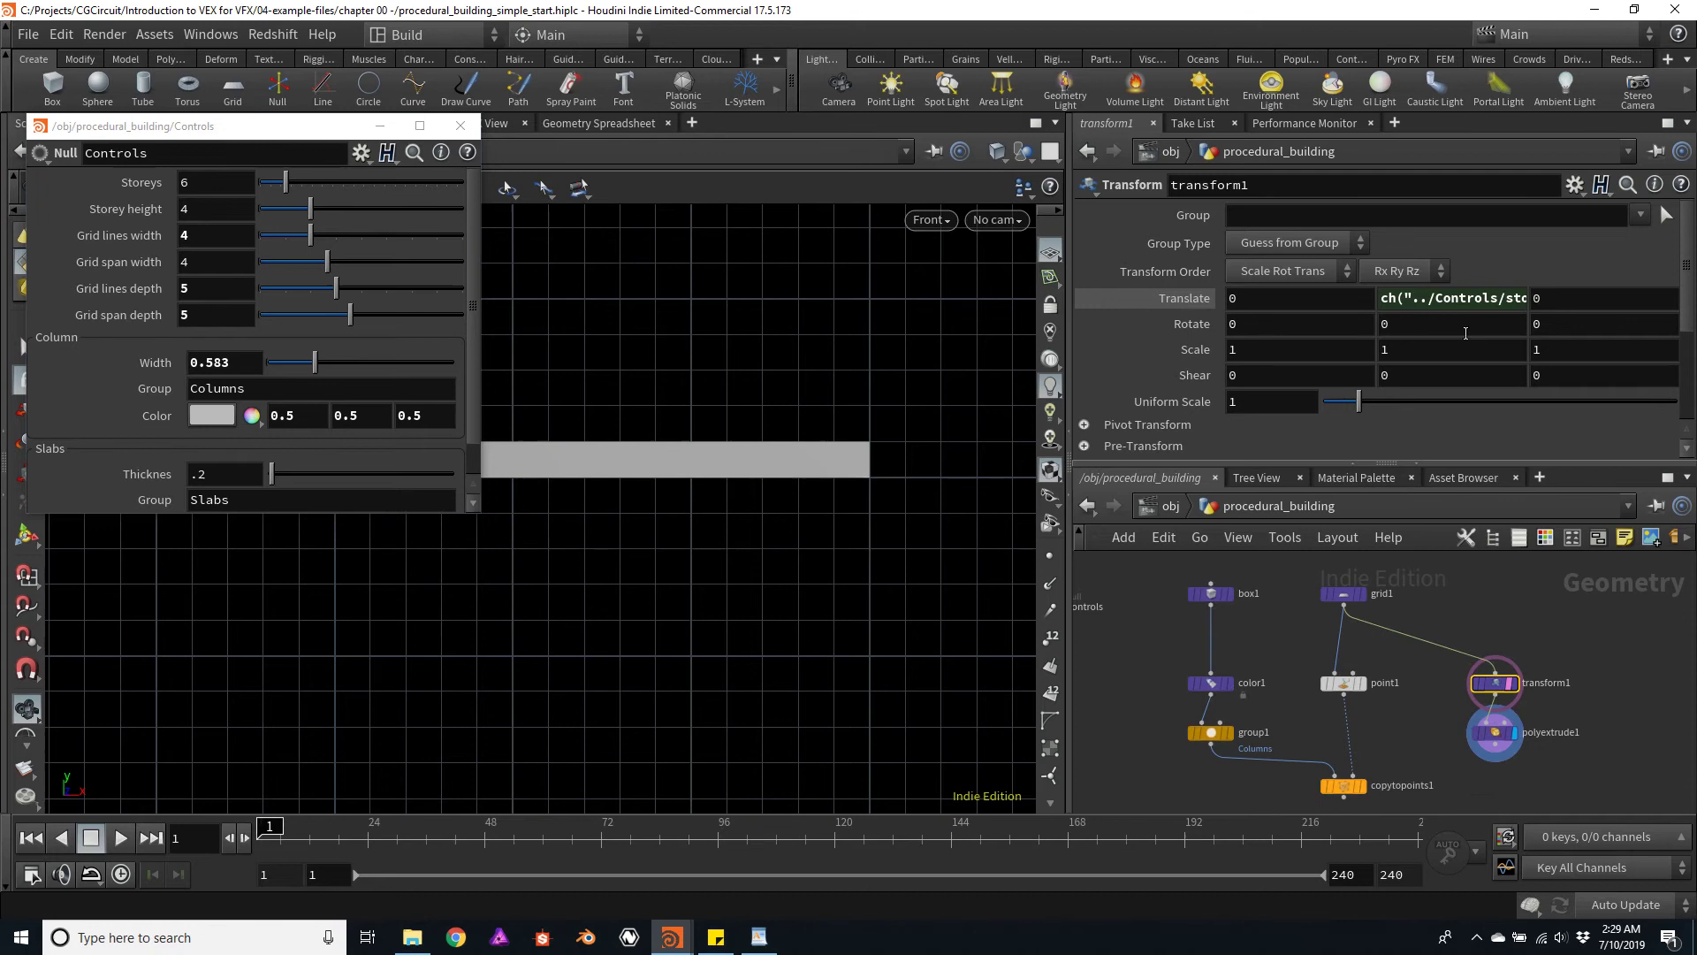
pyautogui.click(1491, 299)
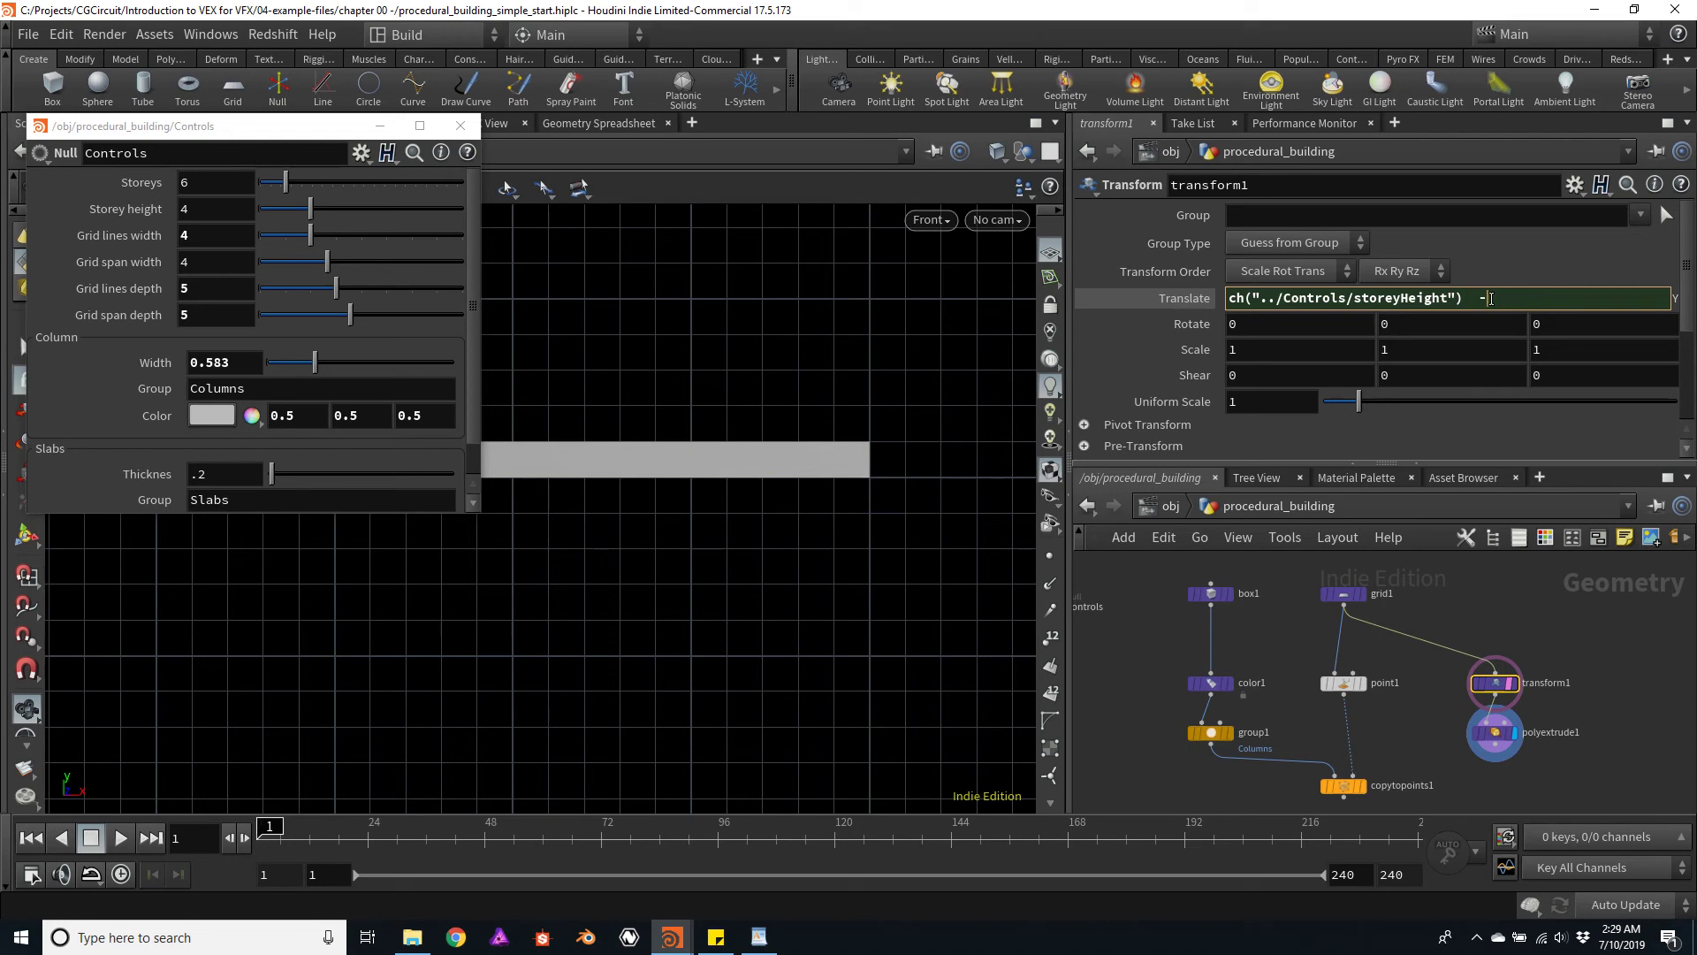
pyautogui.rightClick(1524, 299)
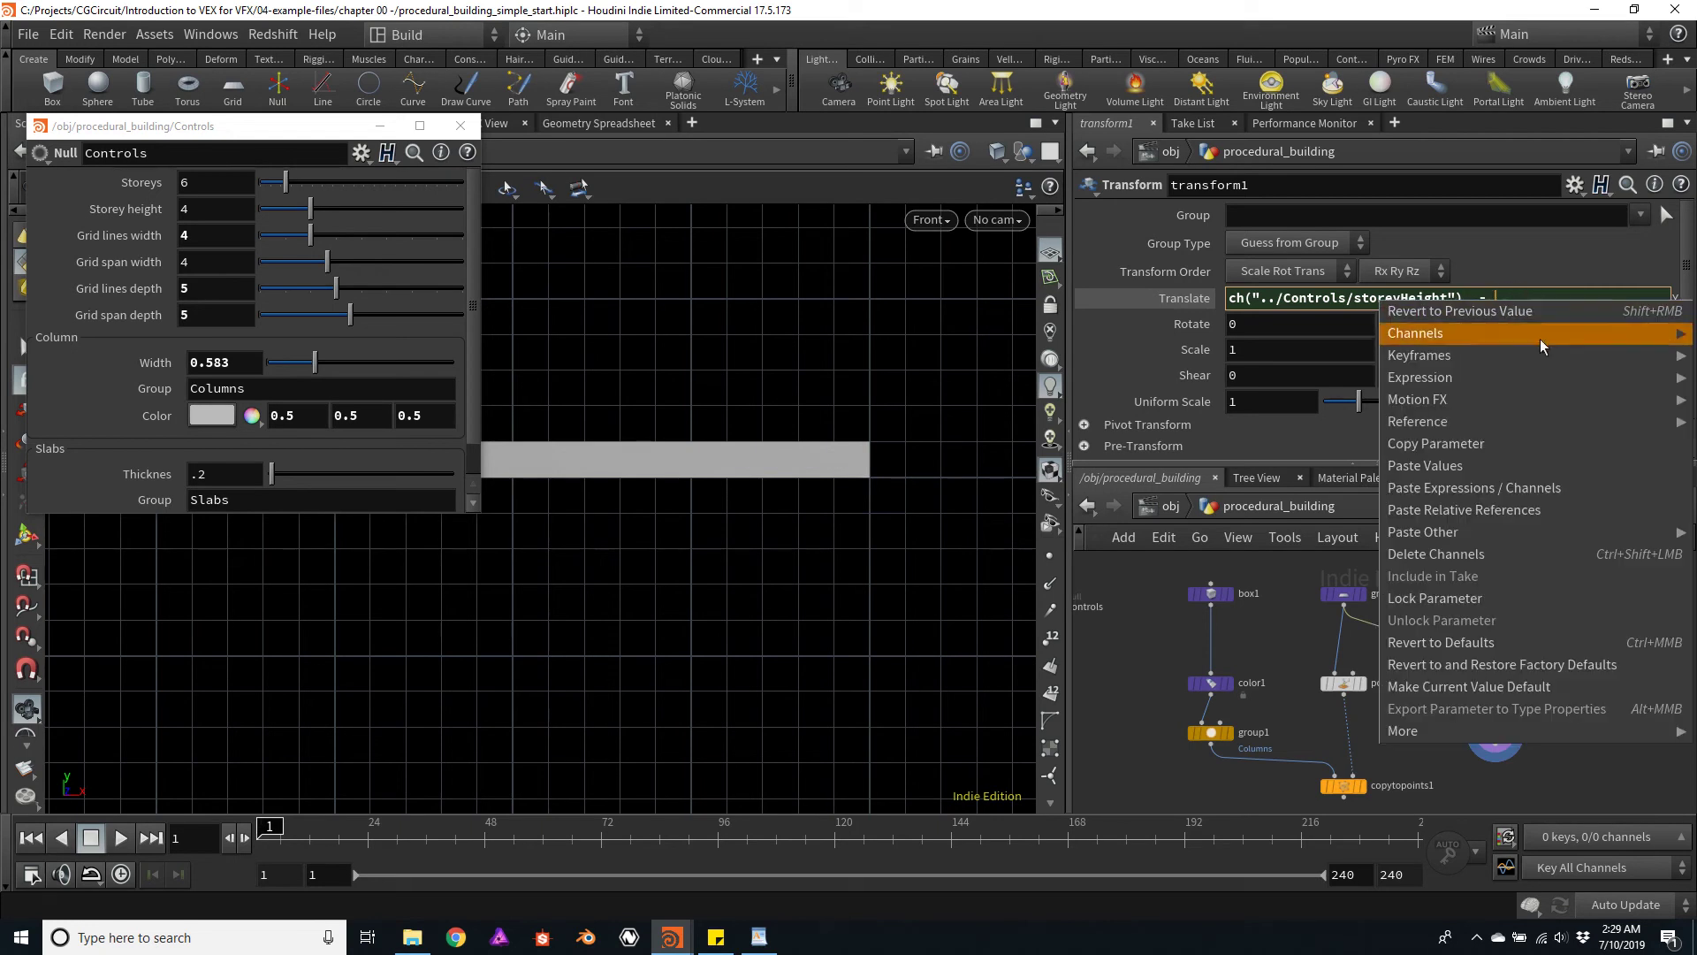
pyautogui.click(1519, 505)
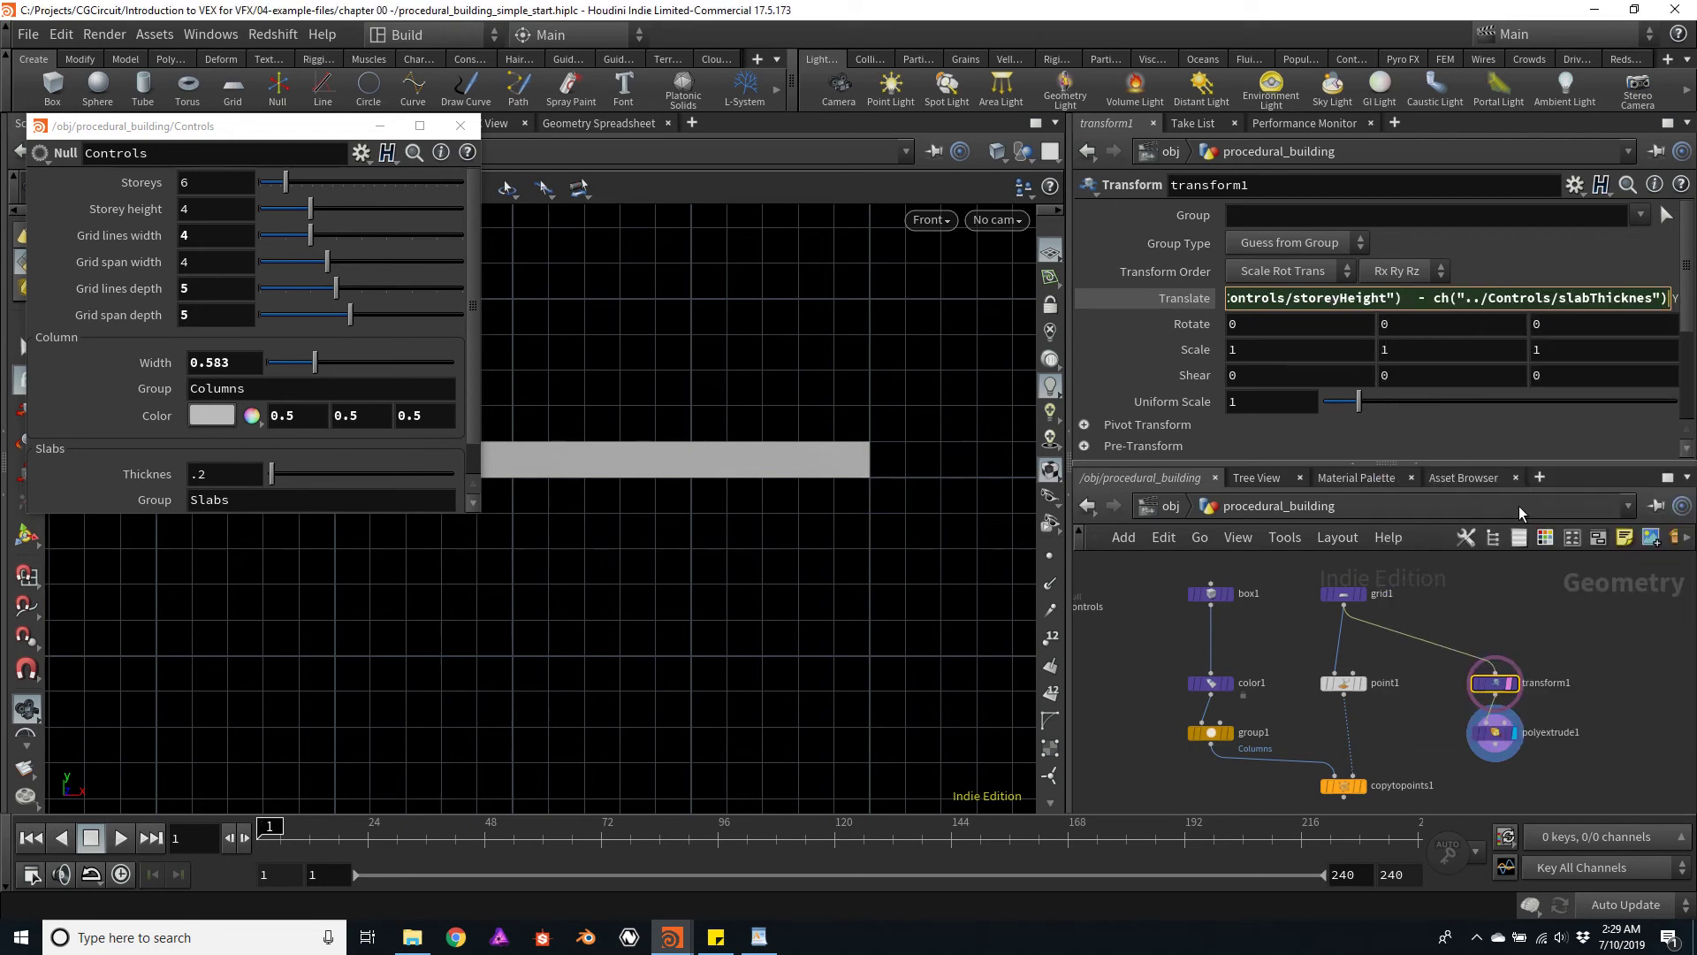
pyautogui.press('Return')
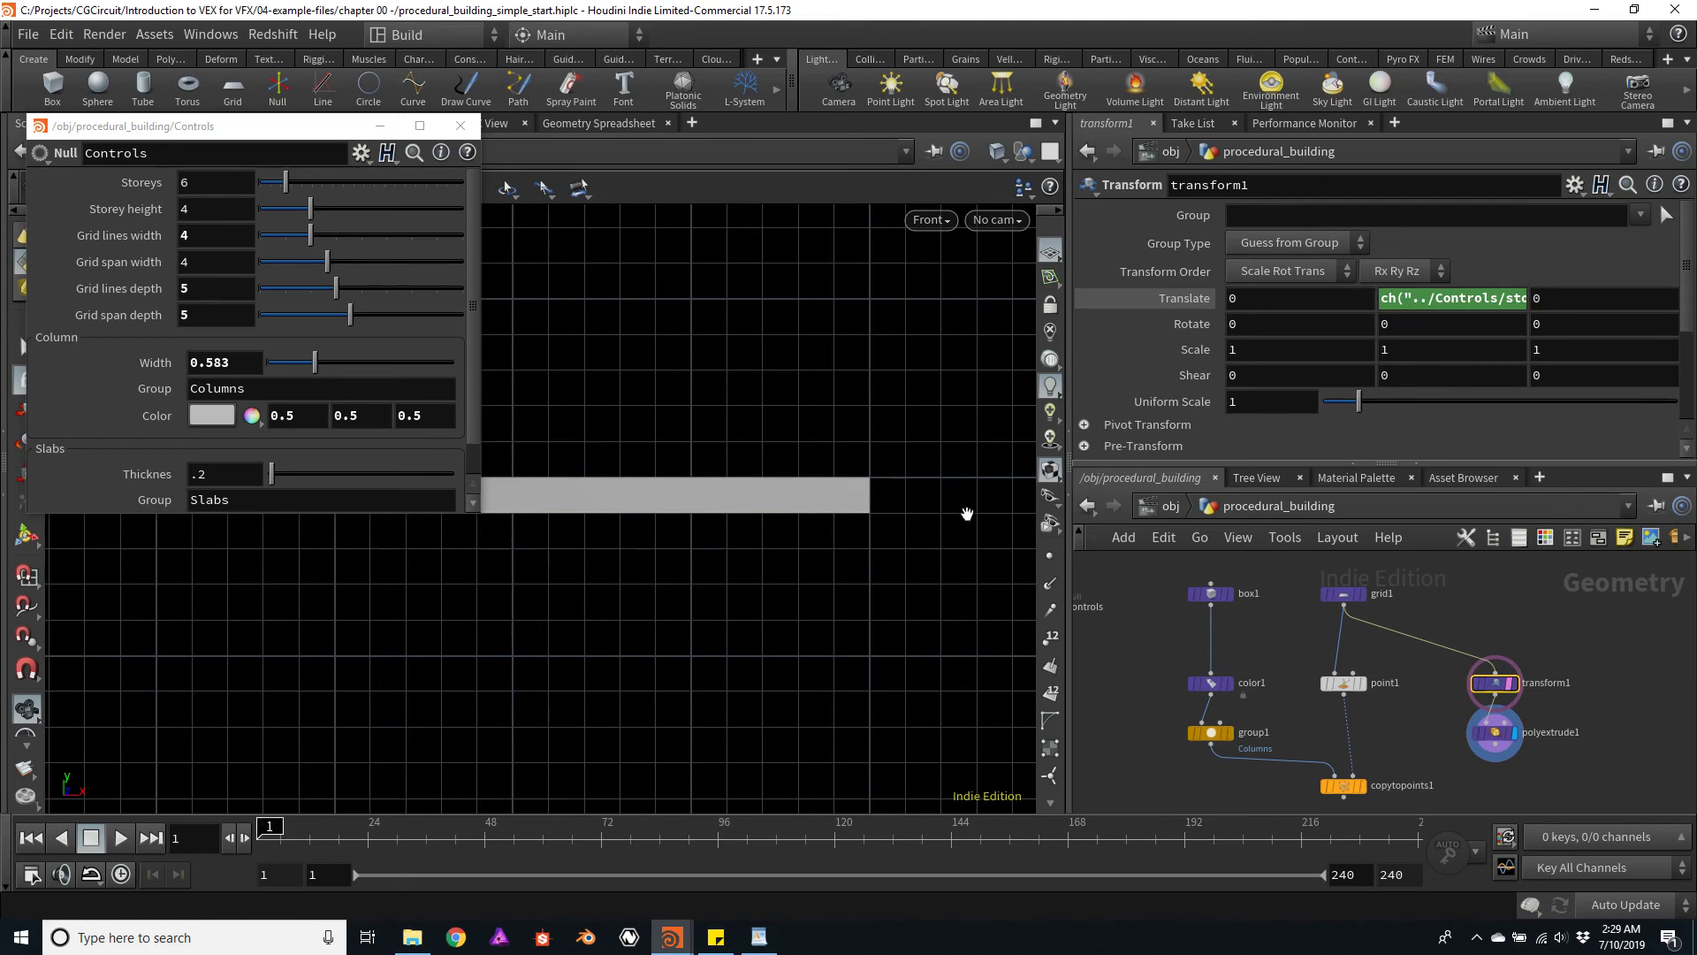
# Test the slab following Storey height, then reset Storey height to 4
pyautogui.scroll(-3, 894, 492)
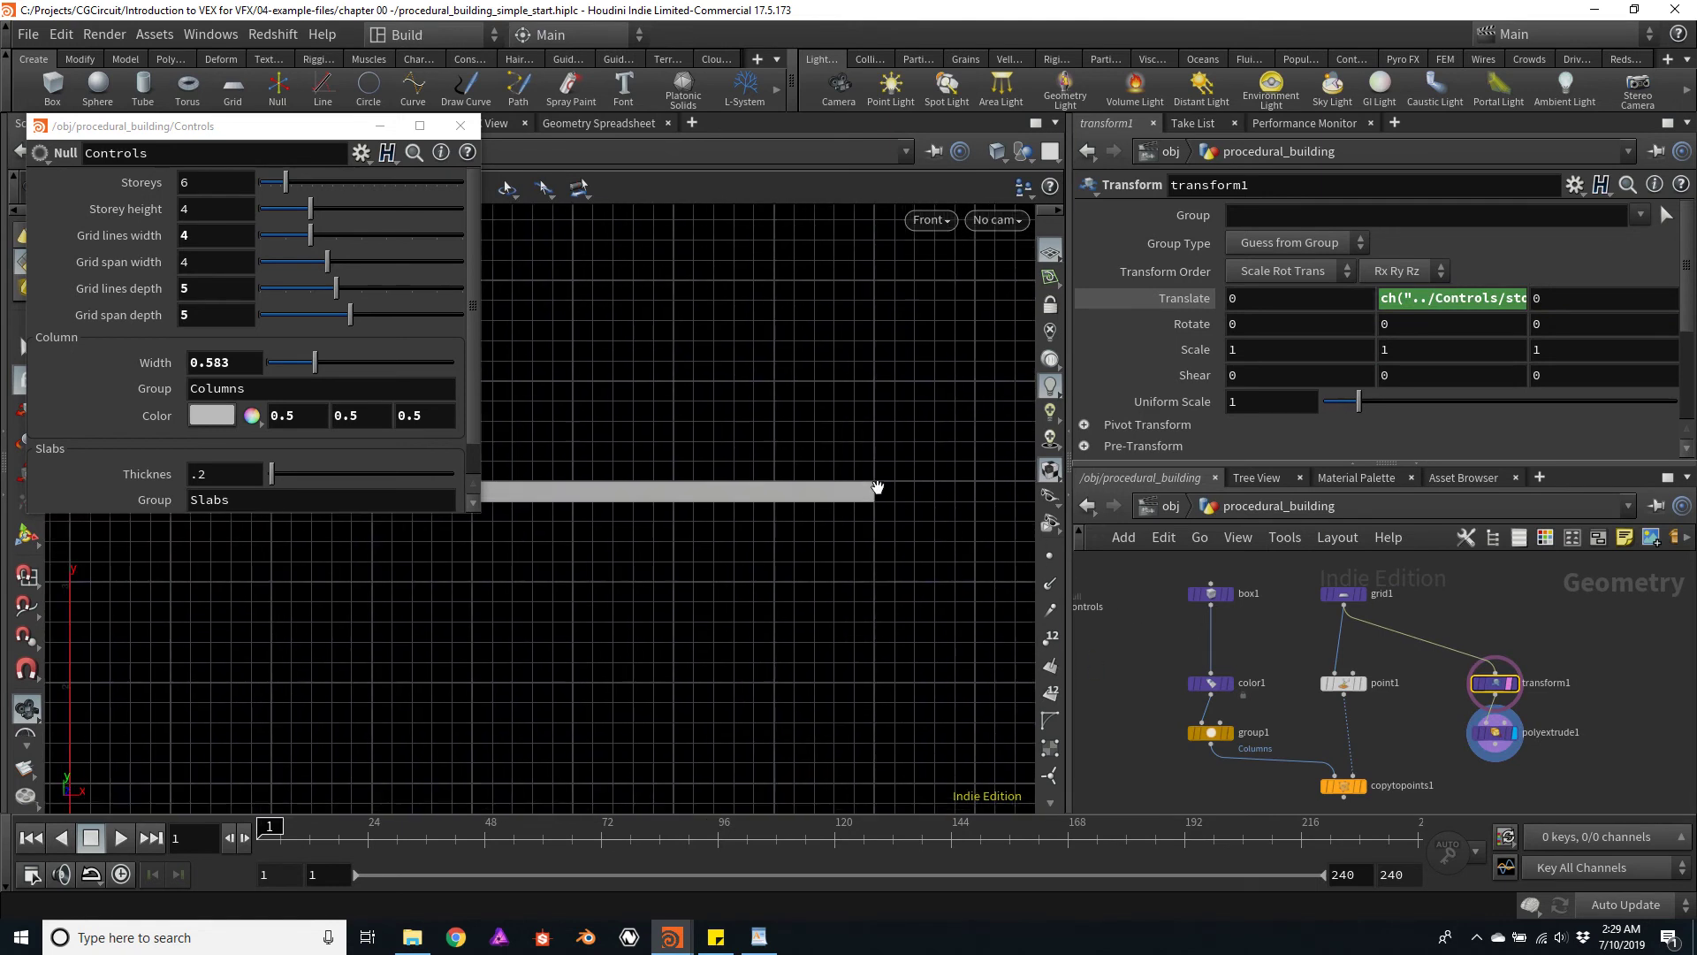
pyautogui.scroll(2, 866, 486)
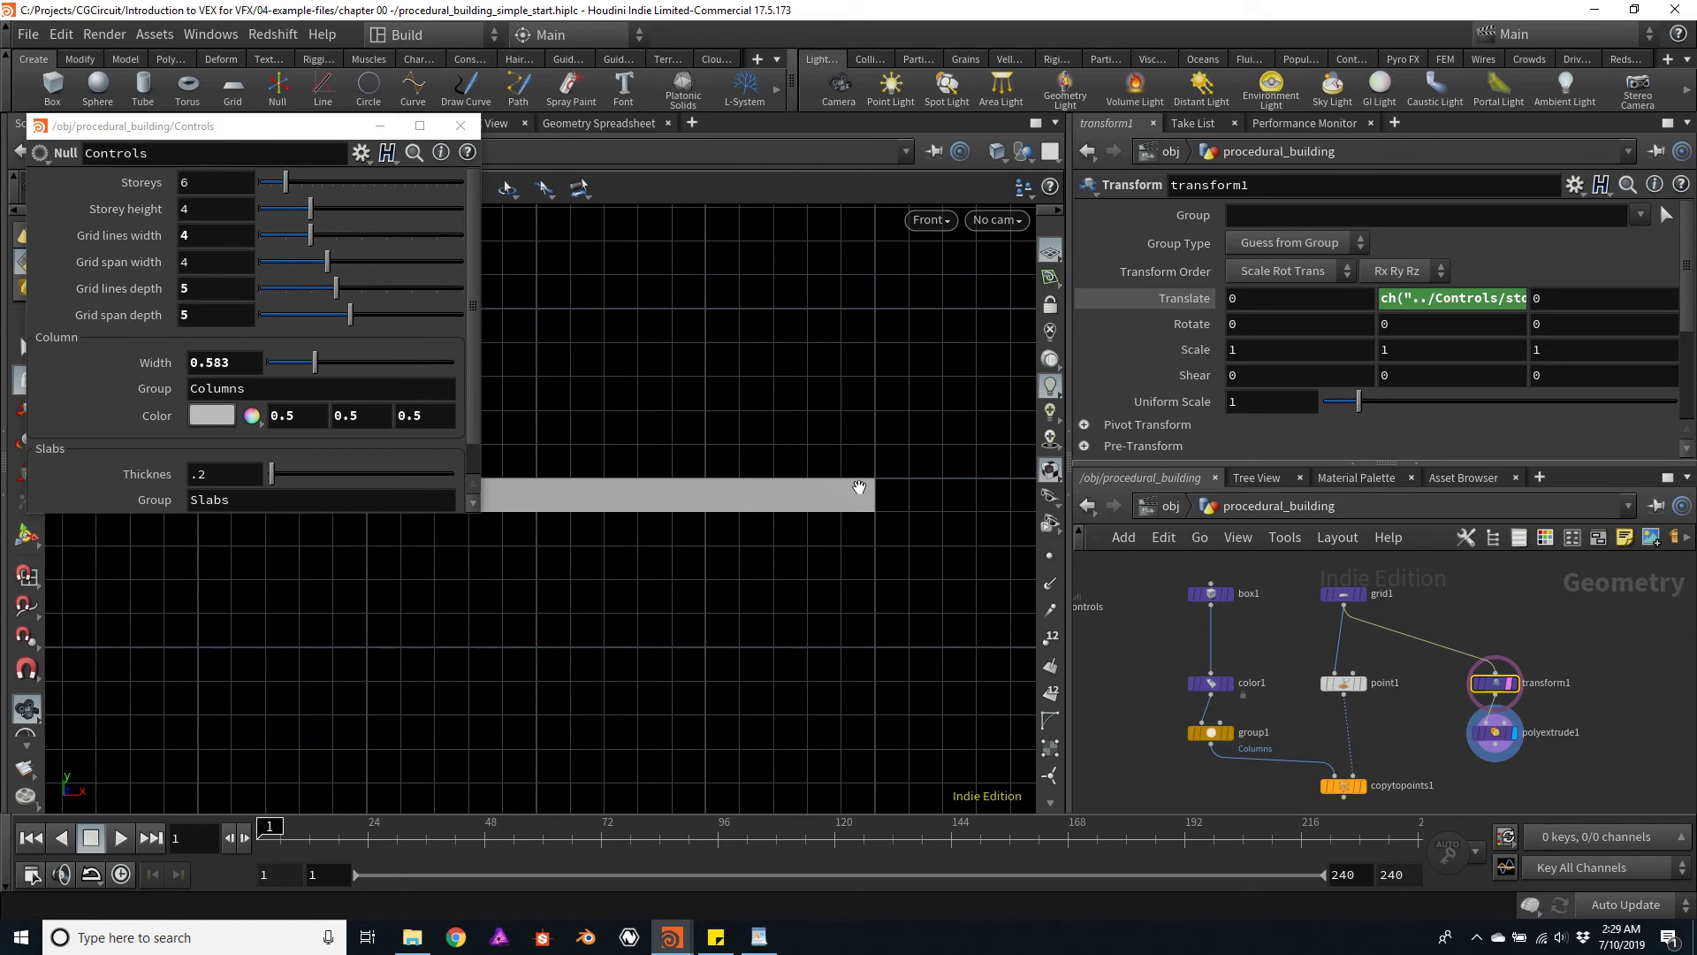
pyautogui.moveTo(315, 207)
pyautogui.mouseDown()
pyautogui.moveTo(308, 225)
pyautogui.moveTo(263, 227)
pyautogui.moveTo(299, 223)
pyautogui.mouseUp()
pyautogui.click(240, 208)
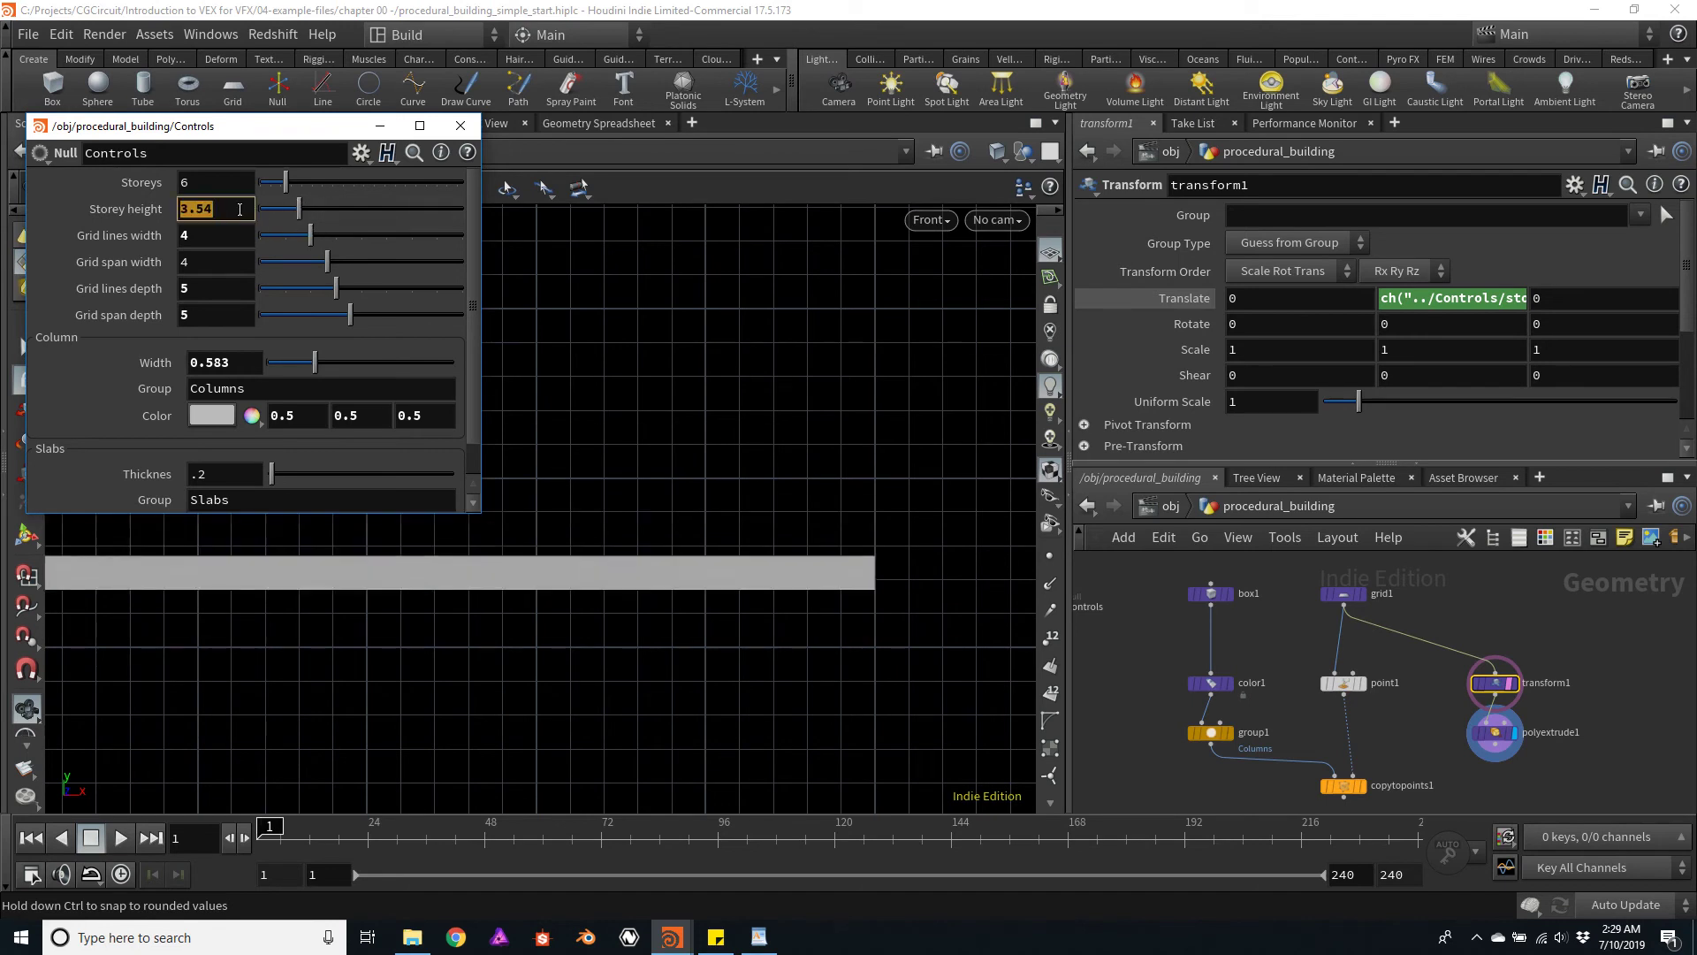
pyautogui.write('4')
pyautogui.press('Return')
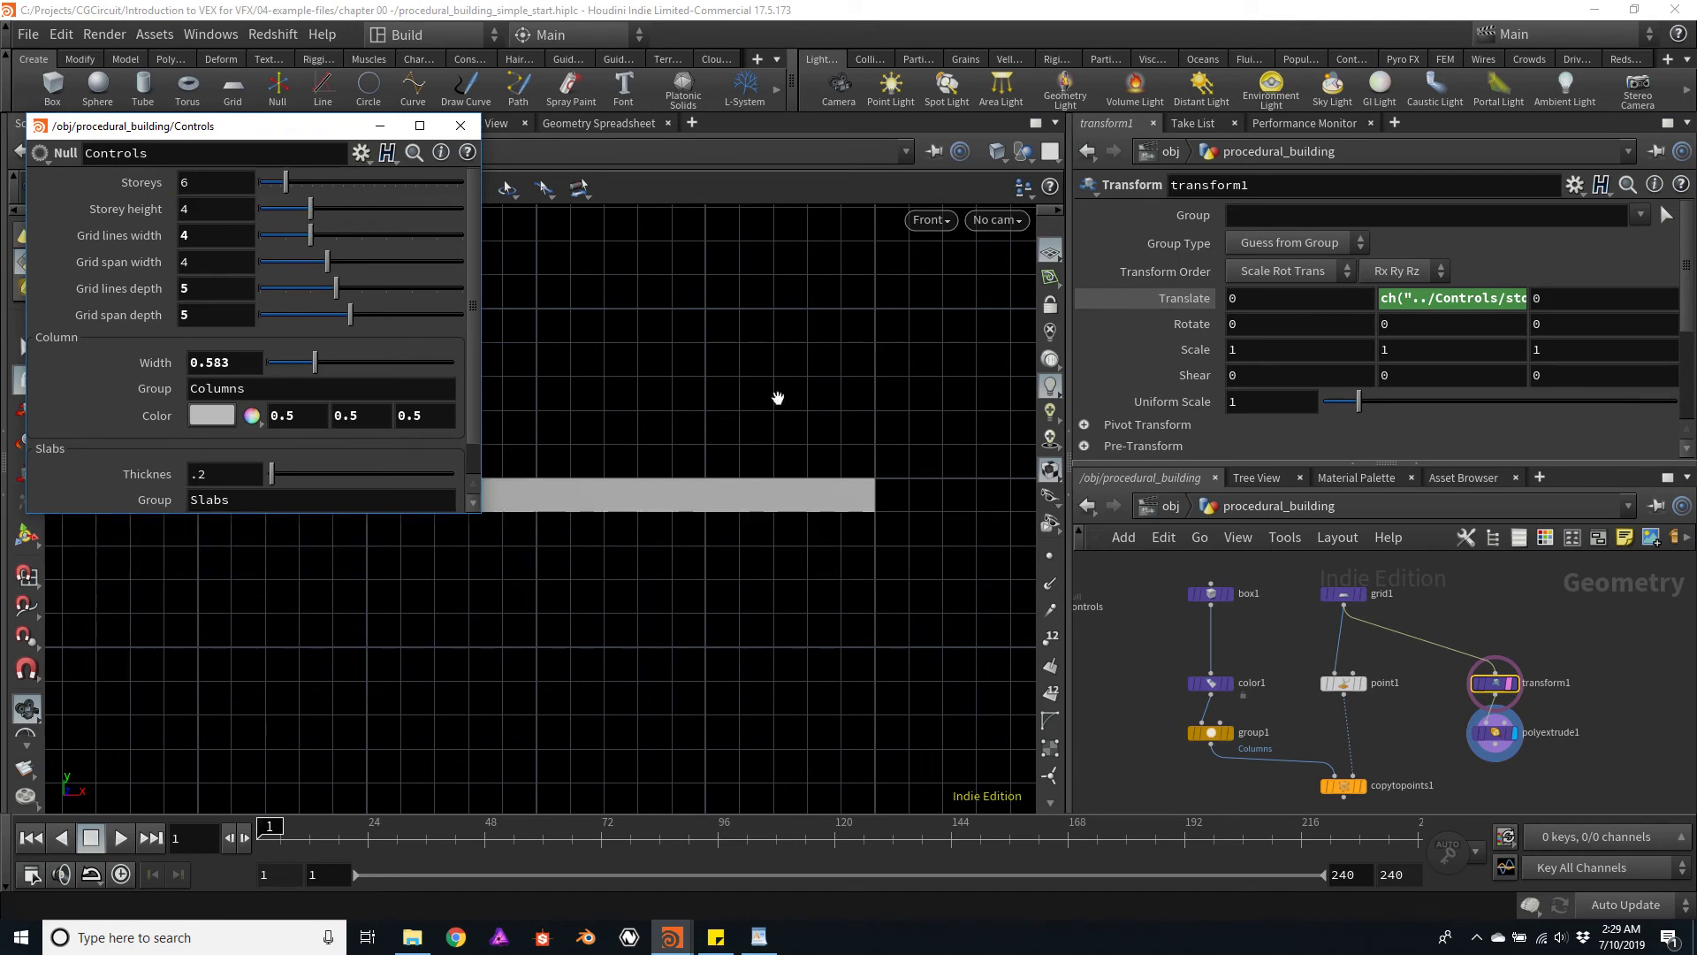
pyautogui.hotkey('space', '1')
pyautogui.moveTo(834, 557); pyautogui.dragTo(822, 496)
# Display only the box1 column and view it from a lower angle
pyautogui.scroll(3, 1253, 629)
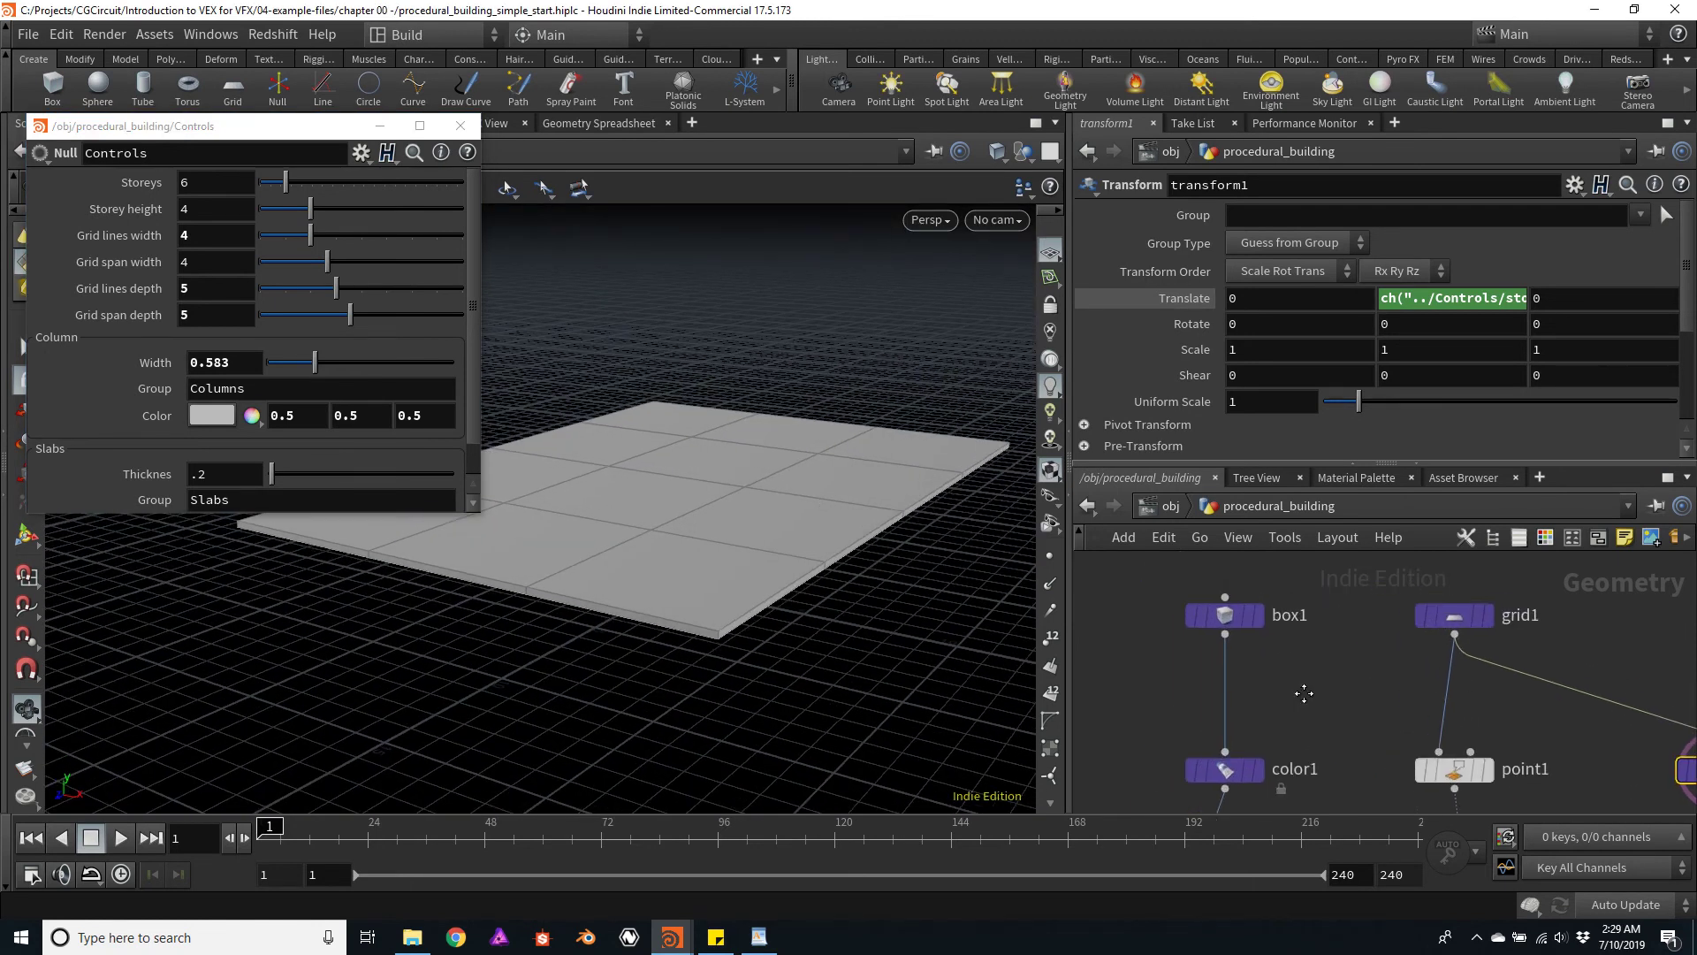
pyautogui.click(1257, 617)
pyautogui.click(1218, 618)
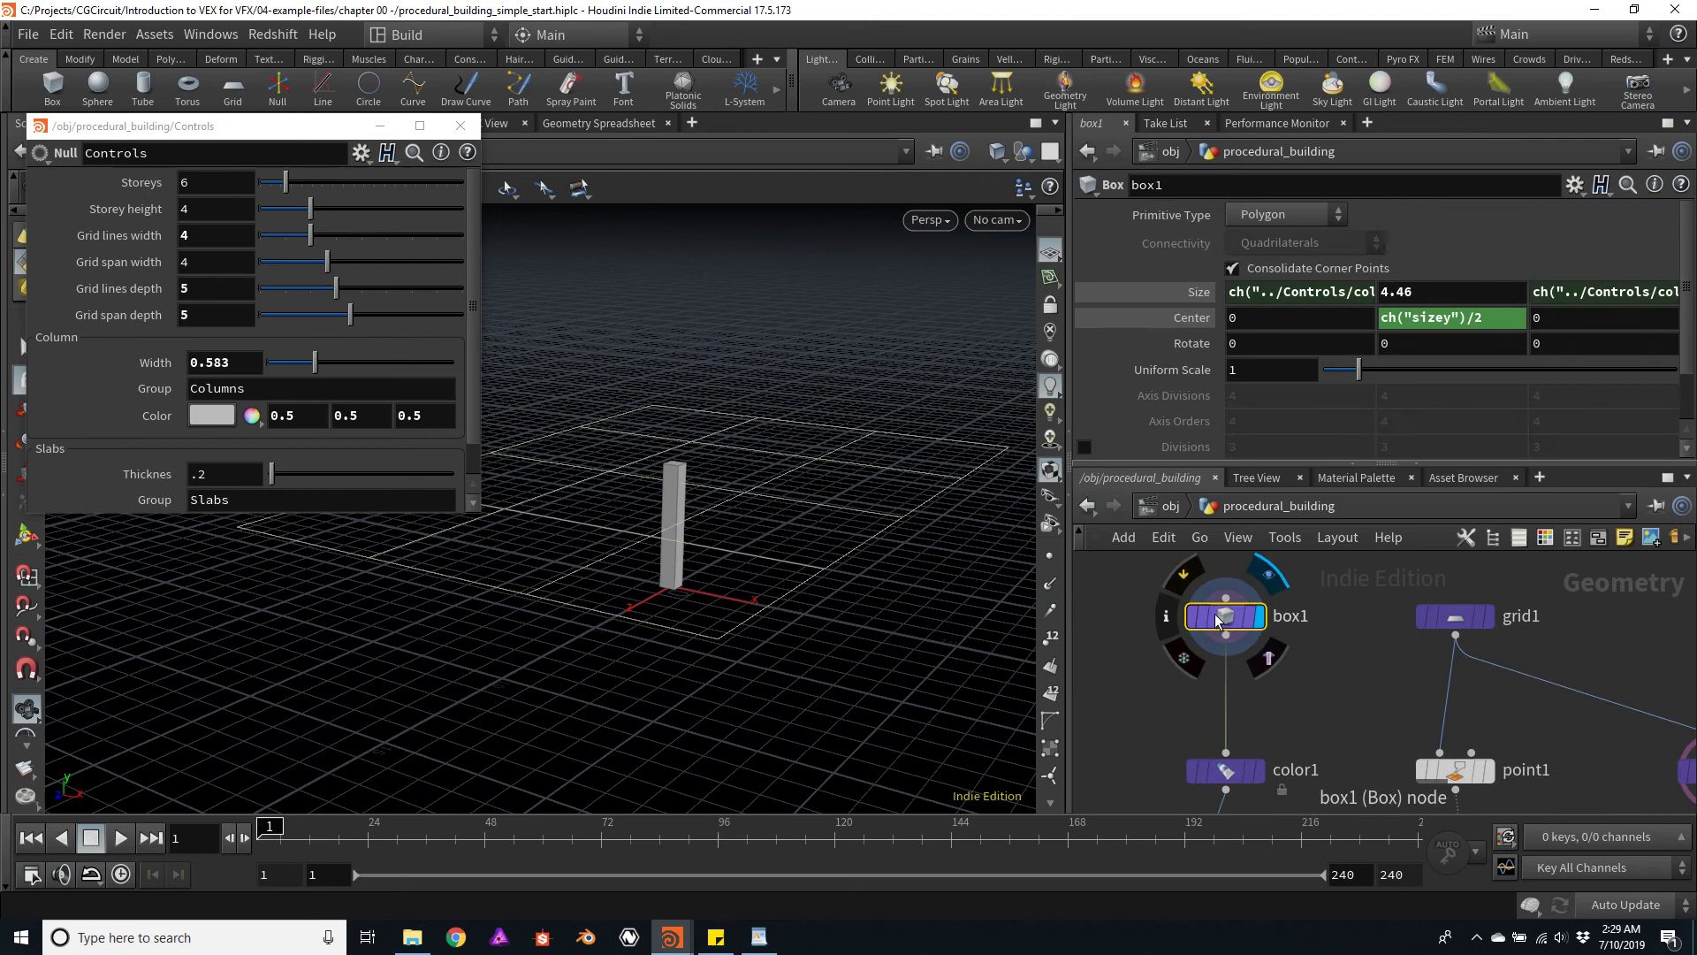
pyautogui.moveTo(767, 455)
pyautogui.mouseDown()
pyautogui.moveTo(761, 395)
pyautogui.moveTo(750, 428)
pyautogui.mouseUp()
pyautogui.scroll(-2, 472, 331)
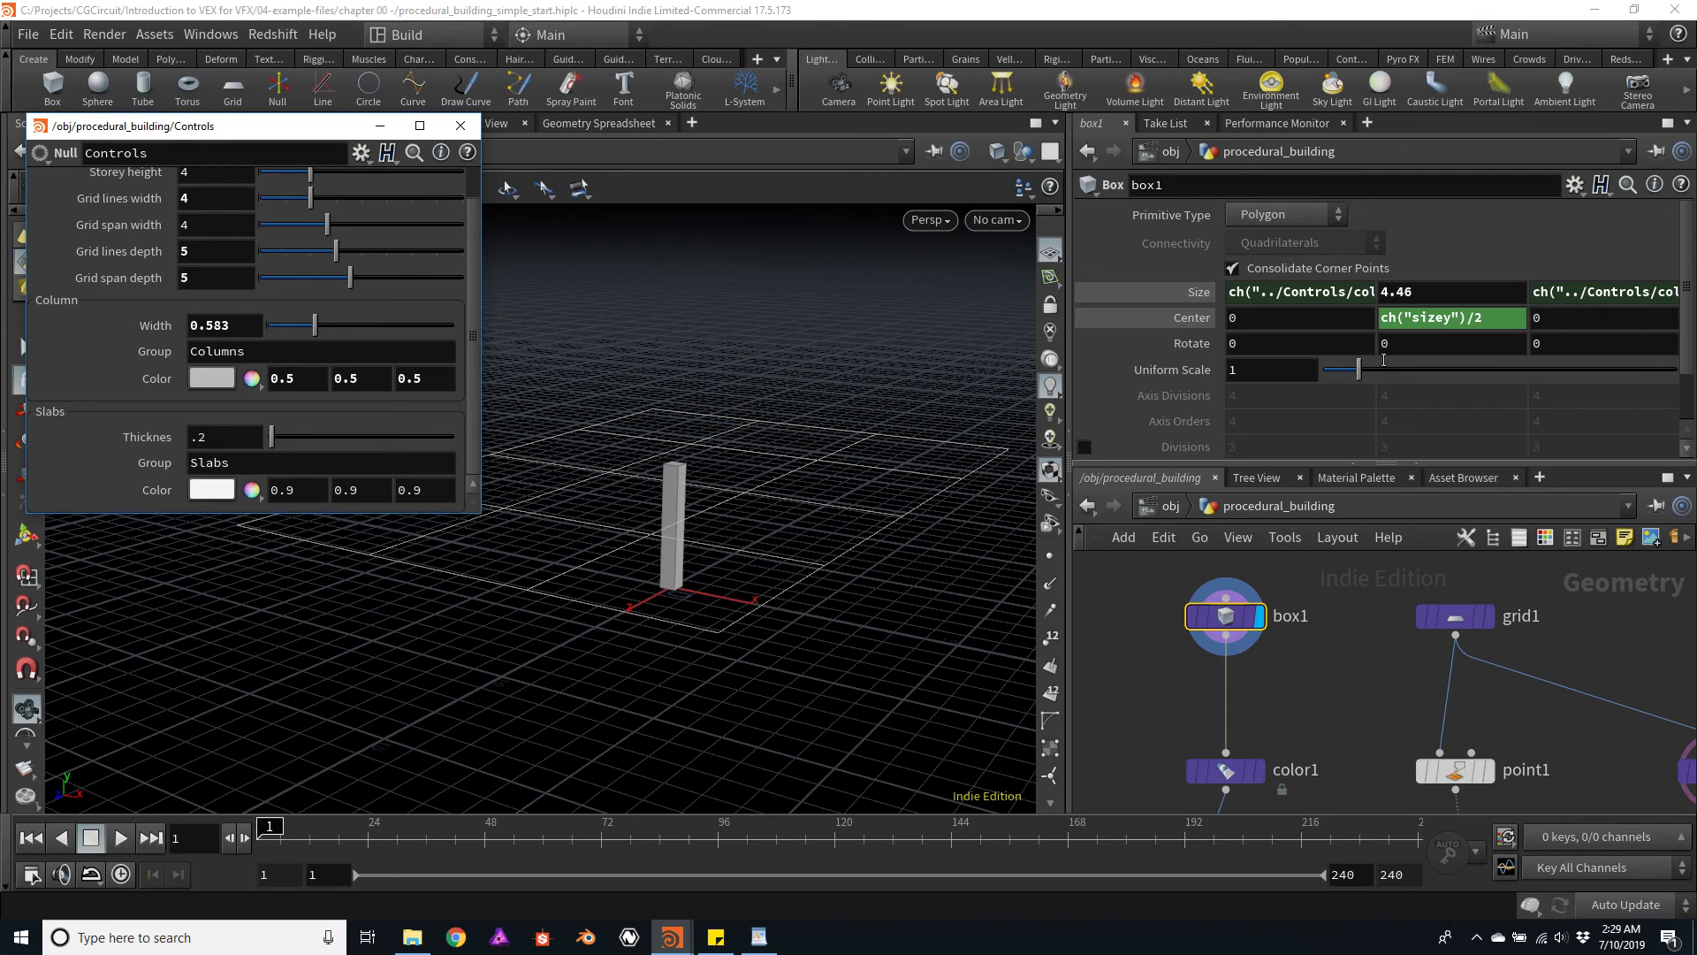
pyautogui.moveTo(894, 427); pyautogui.dragTo(680, 505)
pyautogui.scroll(5, 712, 447)
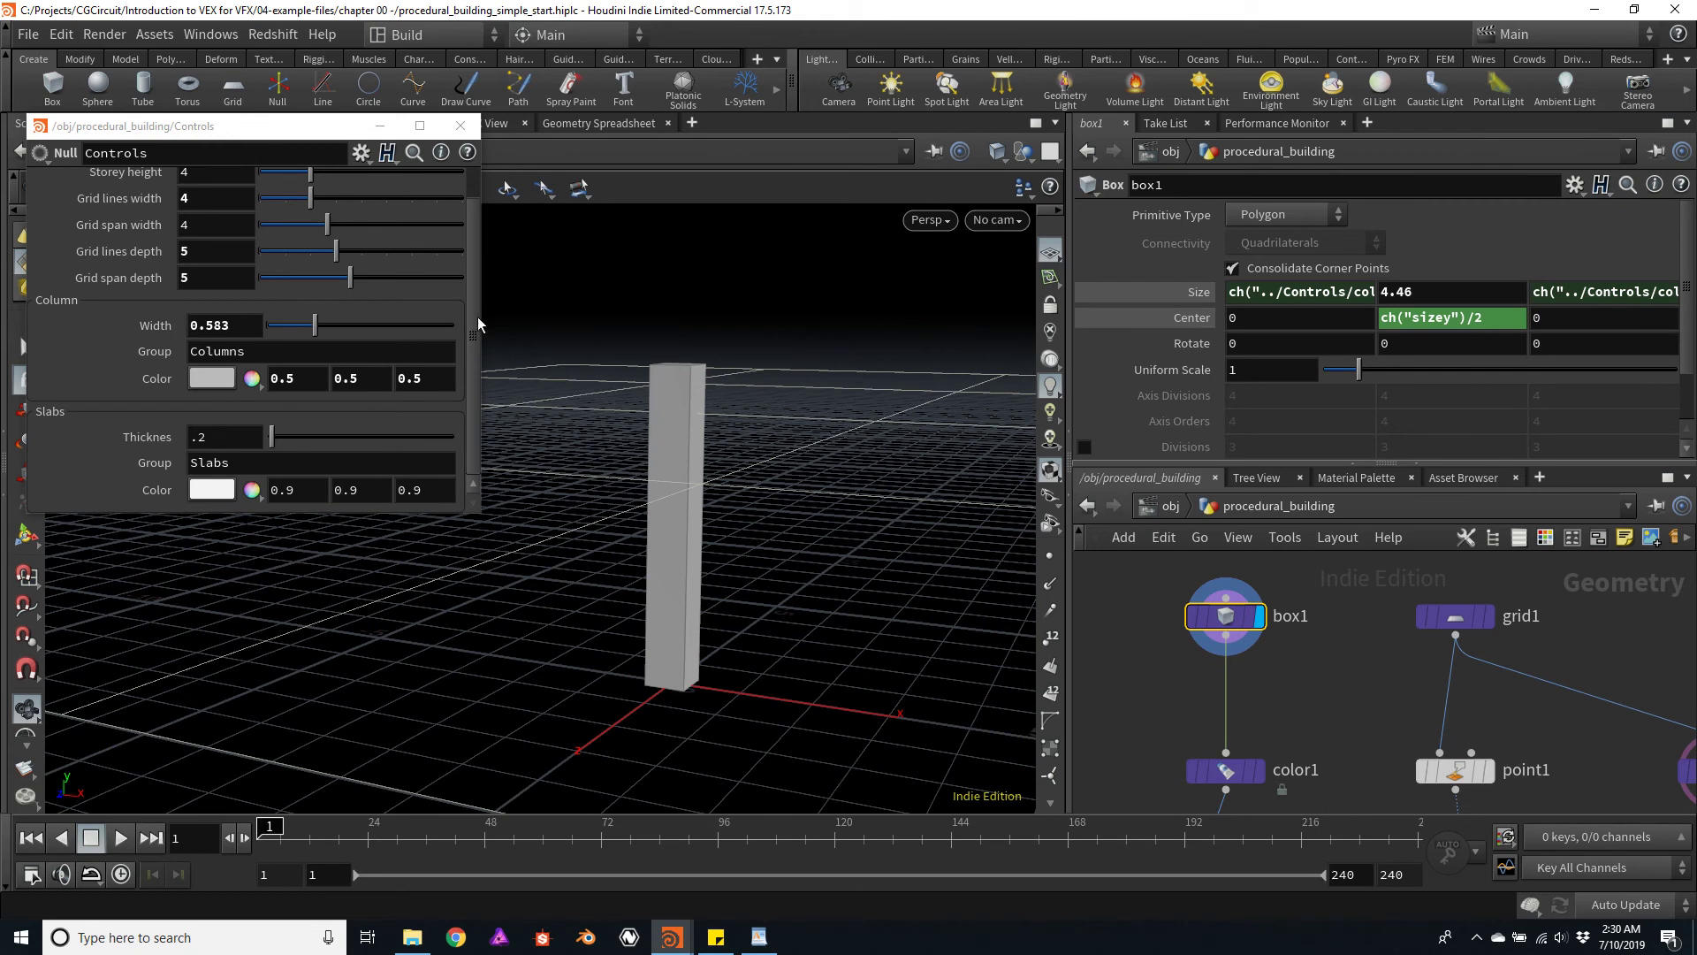
pyautogui.moveTo(474, 327); pyautogui.dragTo(469, 284)
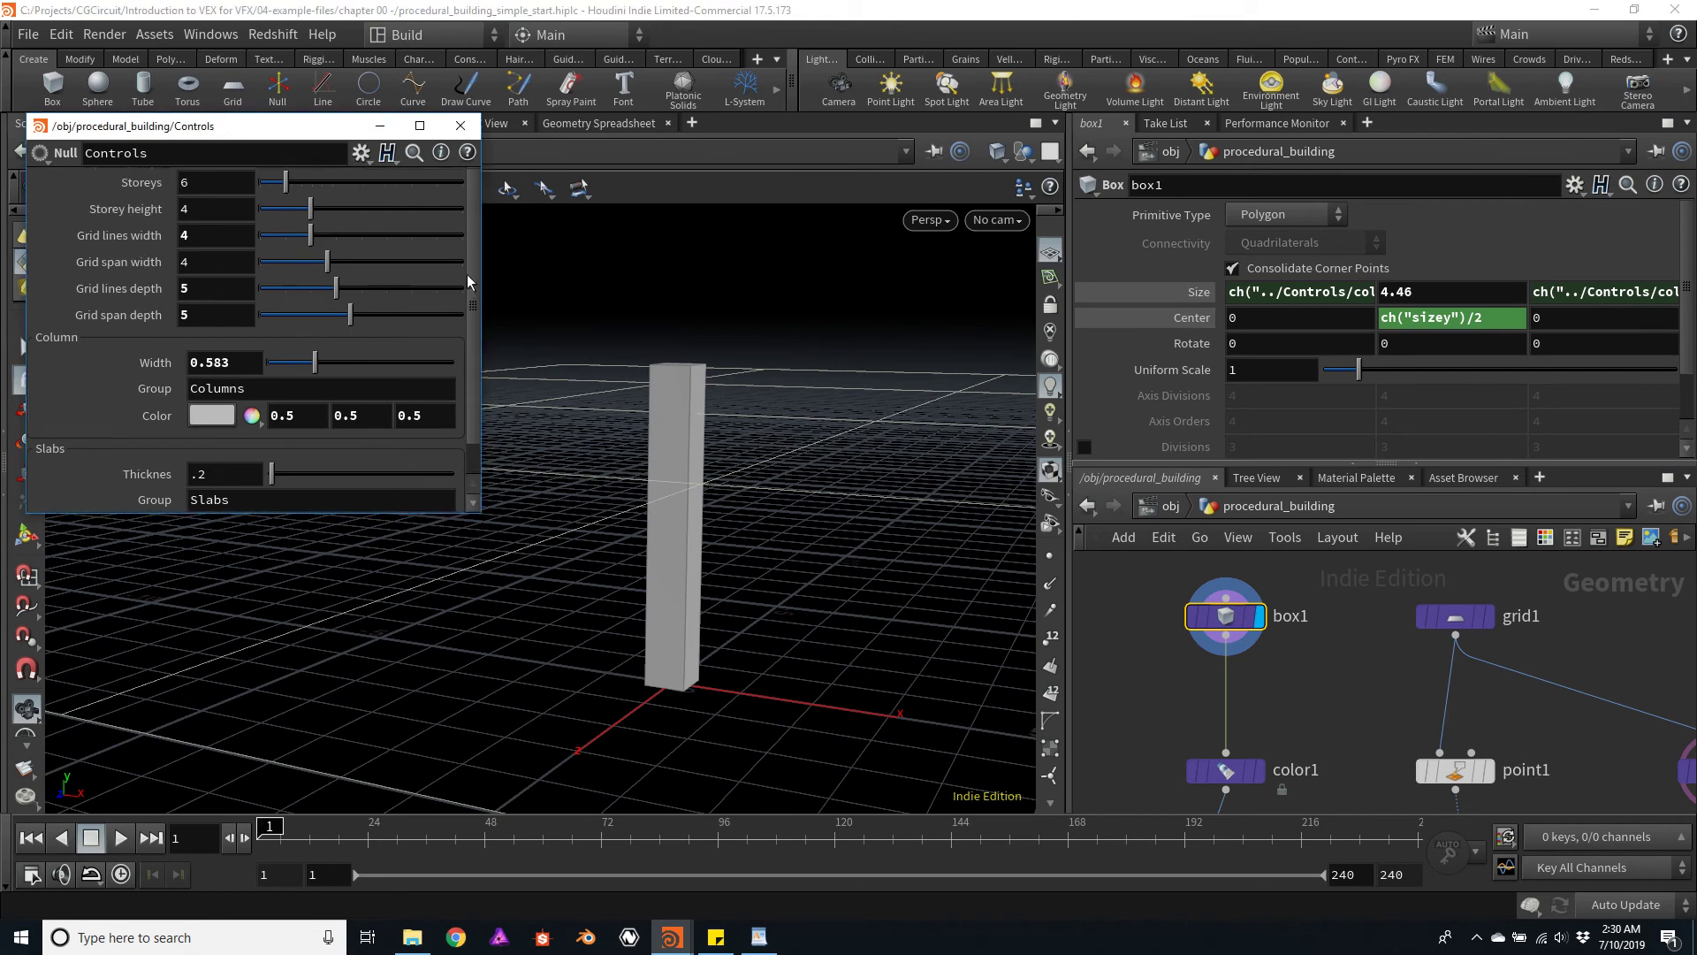
# Reference the Controls storey height in box1's Size Y
pyautogui.rightClick(126, 209)
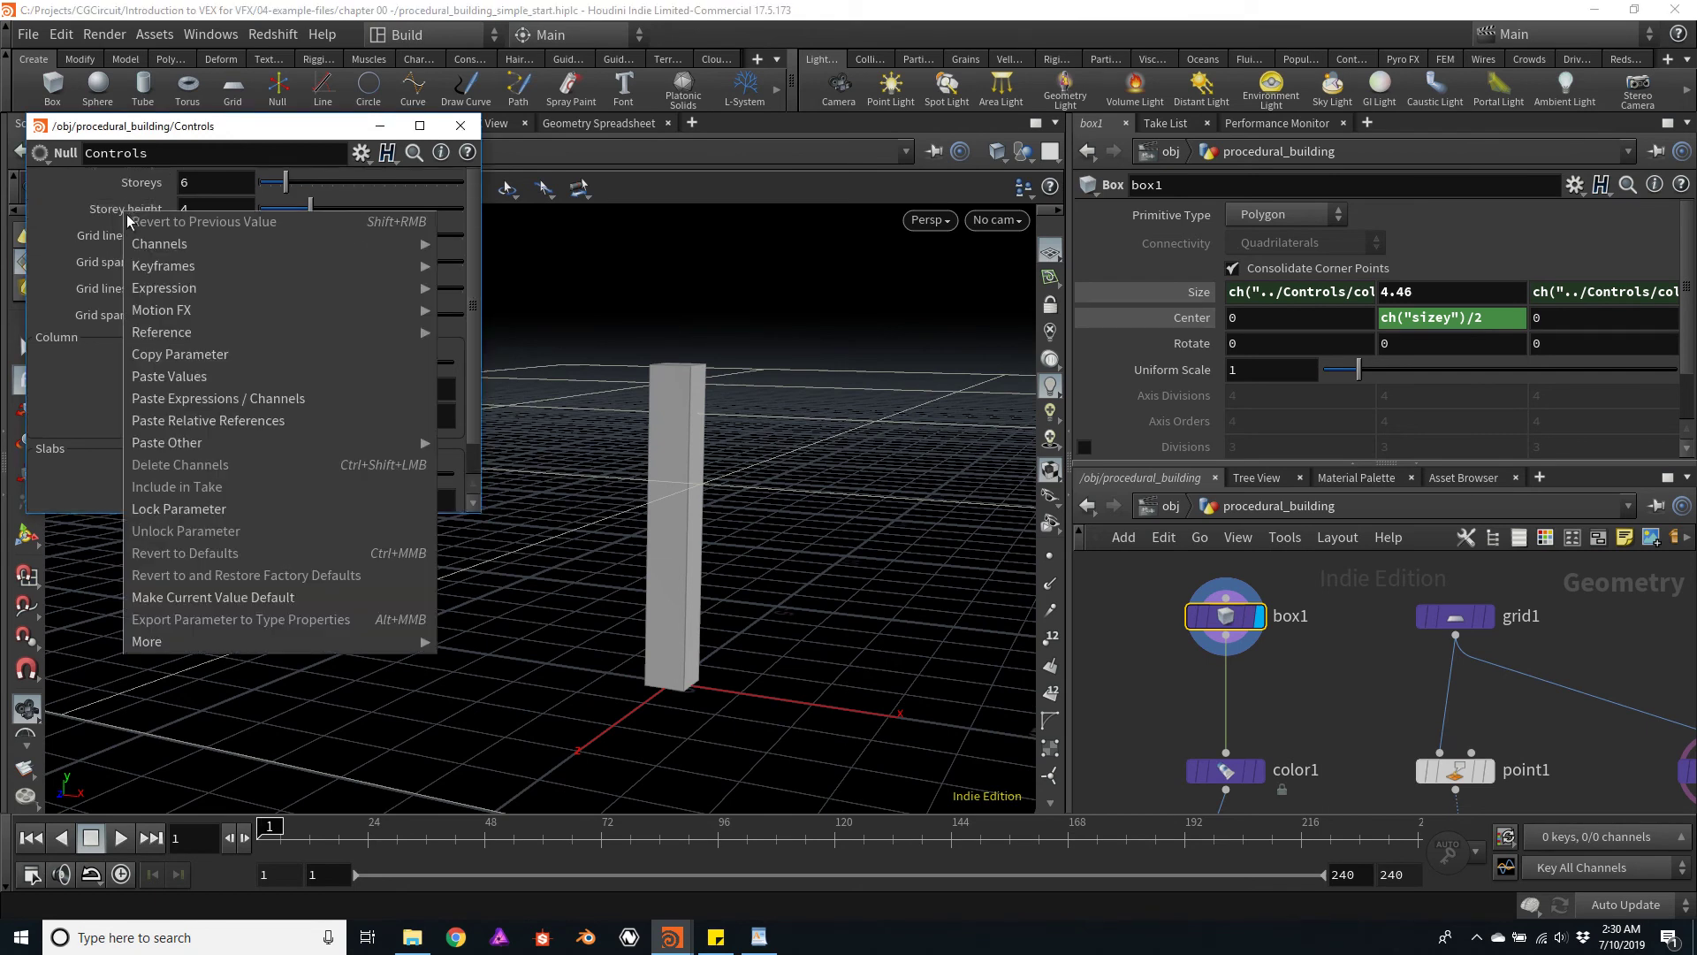
pyautogui.click(181, 355)
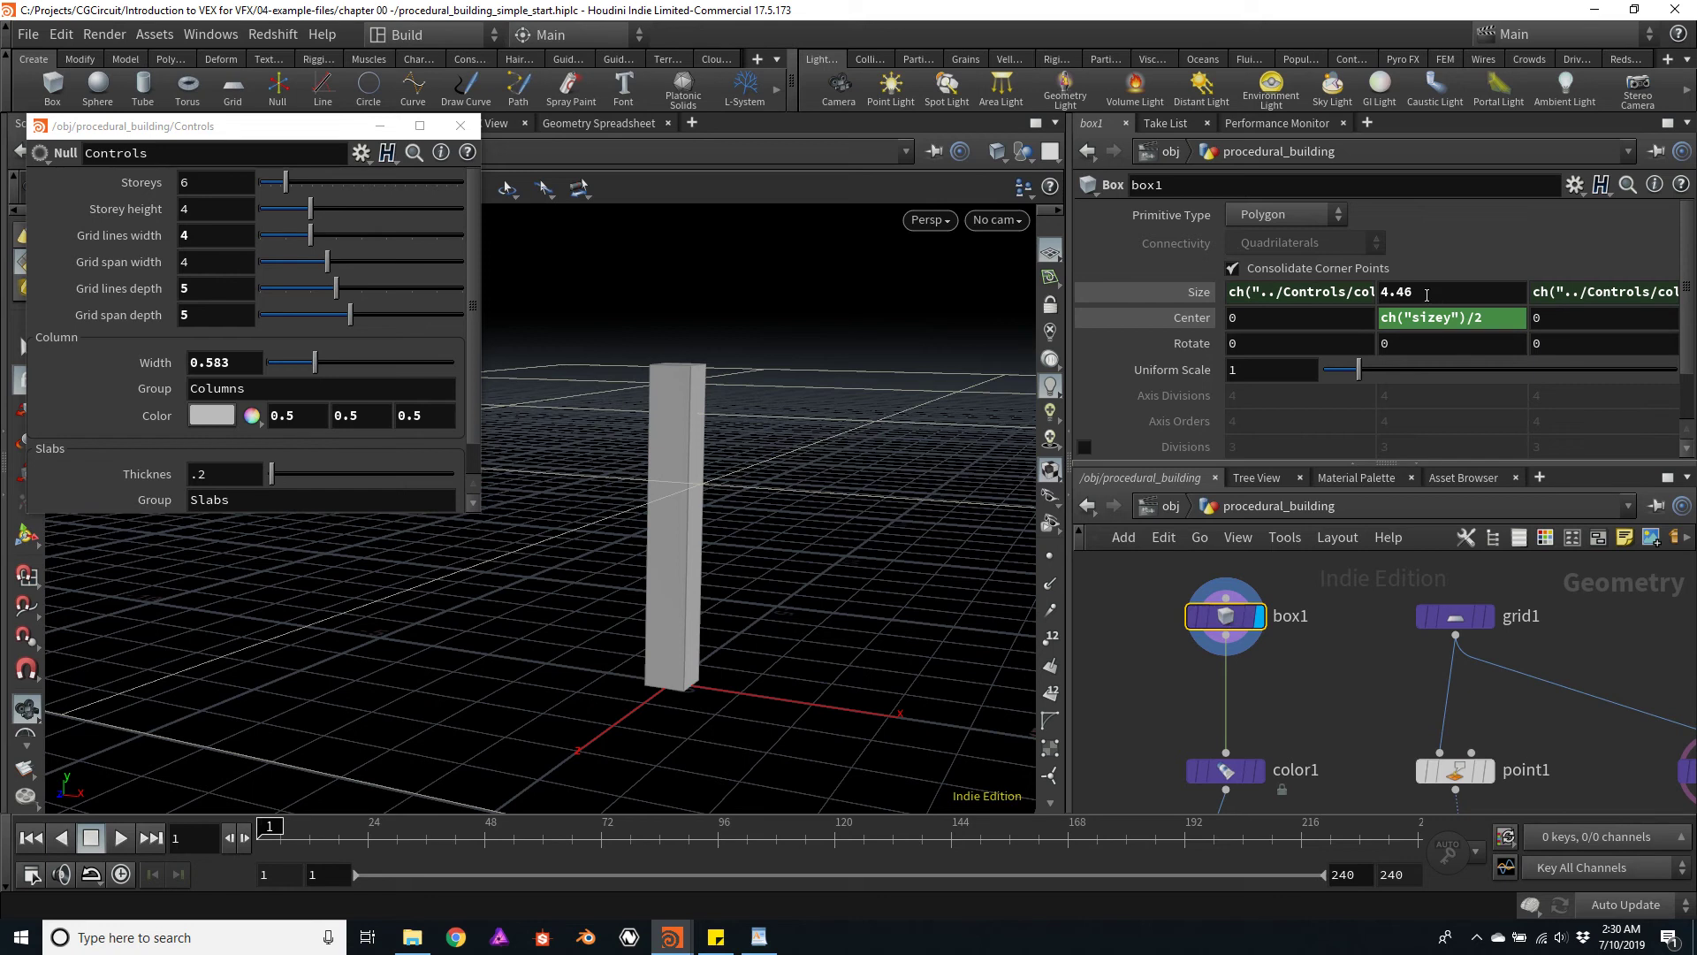
pyautogui.rightClick(1426, 295)
pyautogui.click(1499, 505)
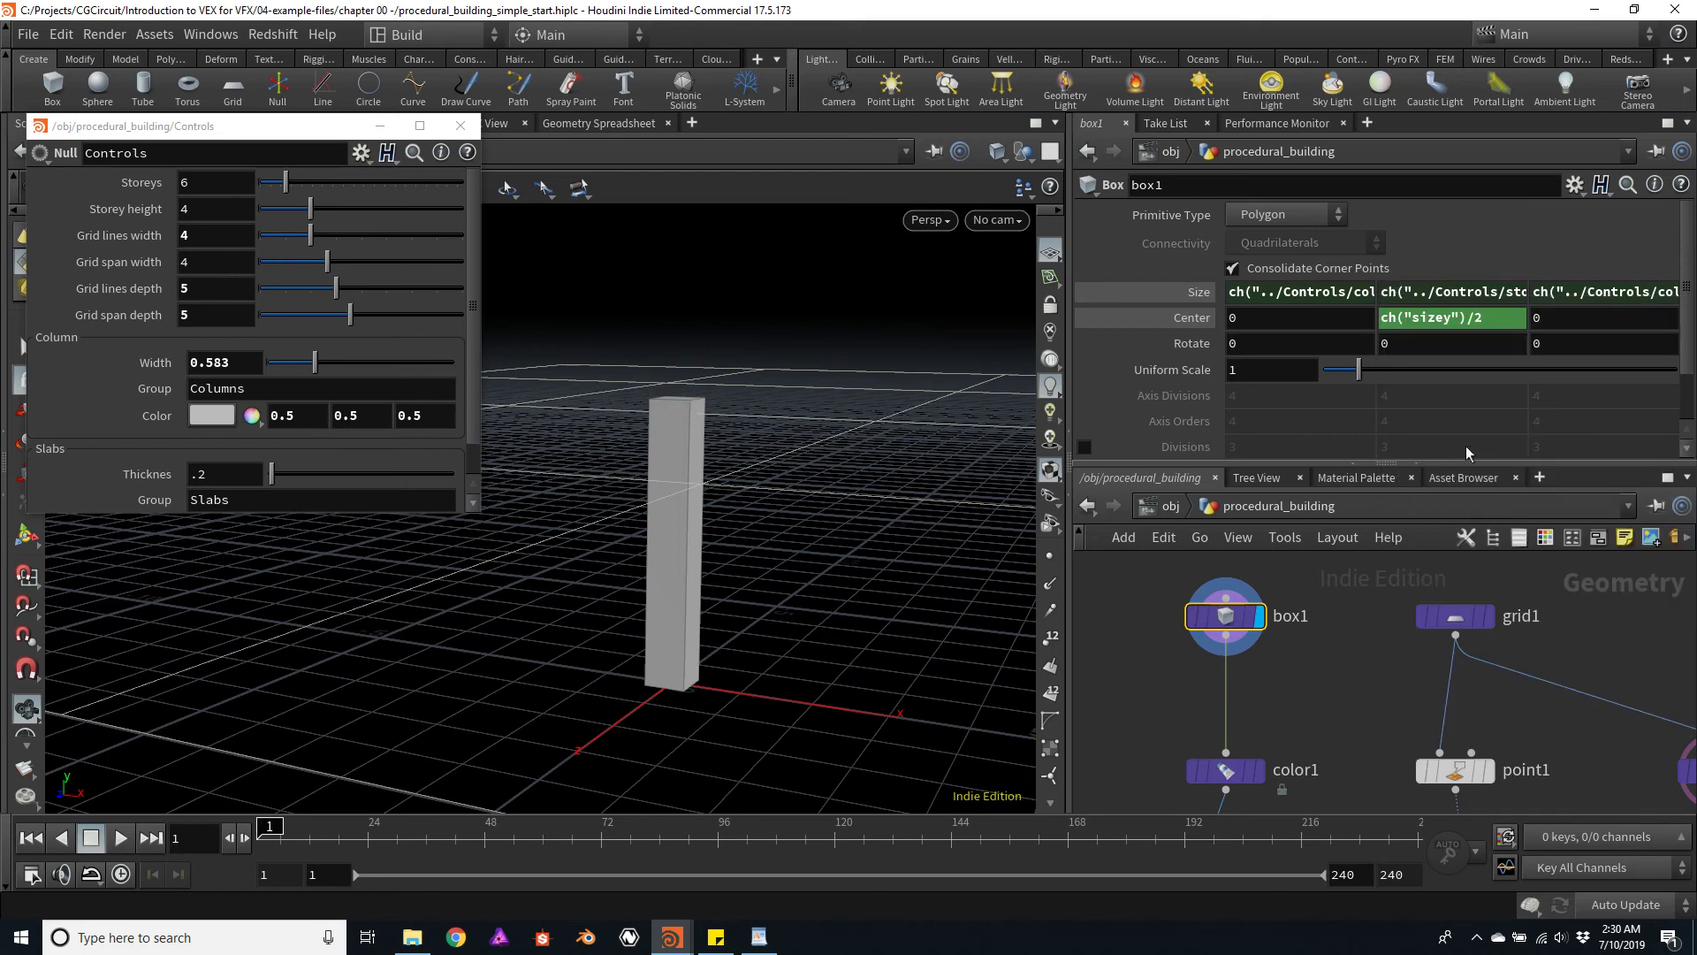
pyautogui.click(1446, 296)
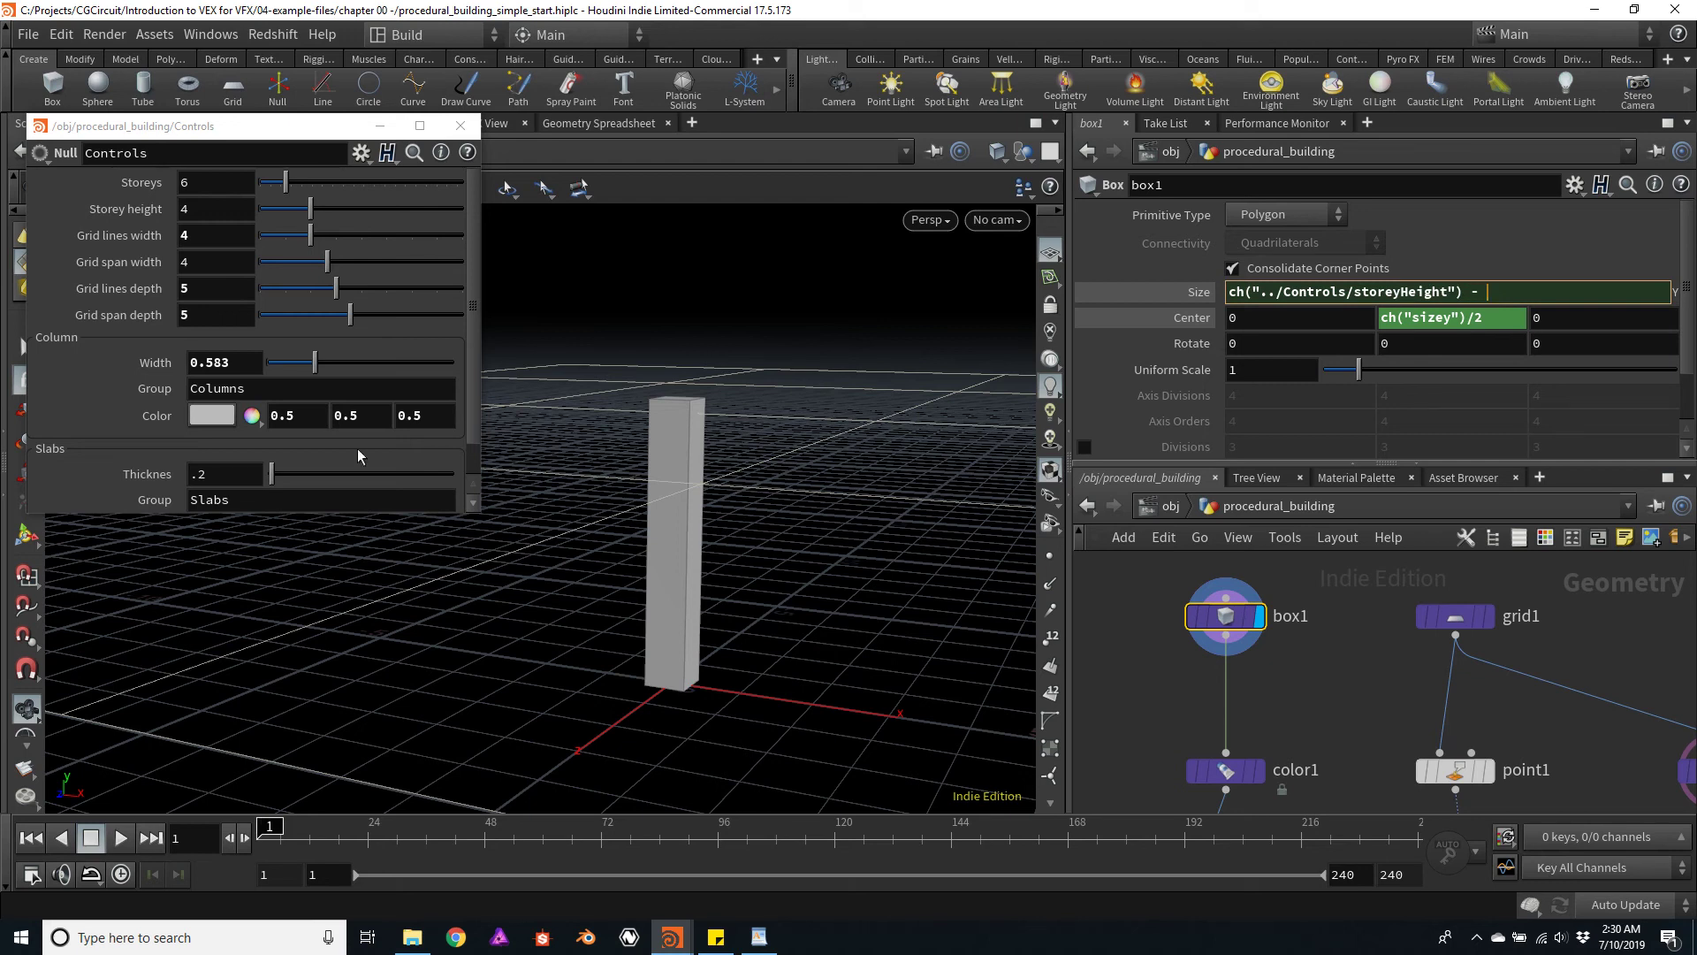
# Subtract a relative slab thickness reference from box1's height expression
pyautogui.rightClick(152, 475)
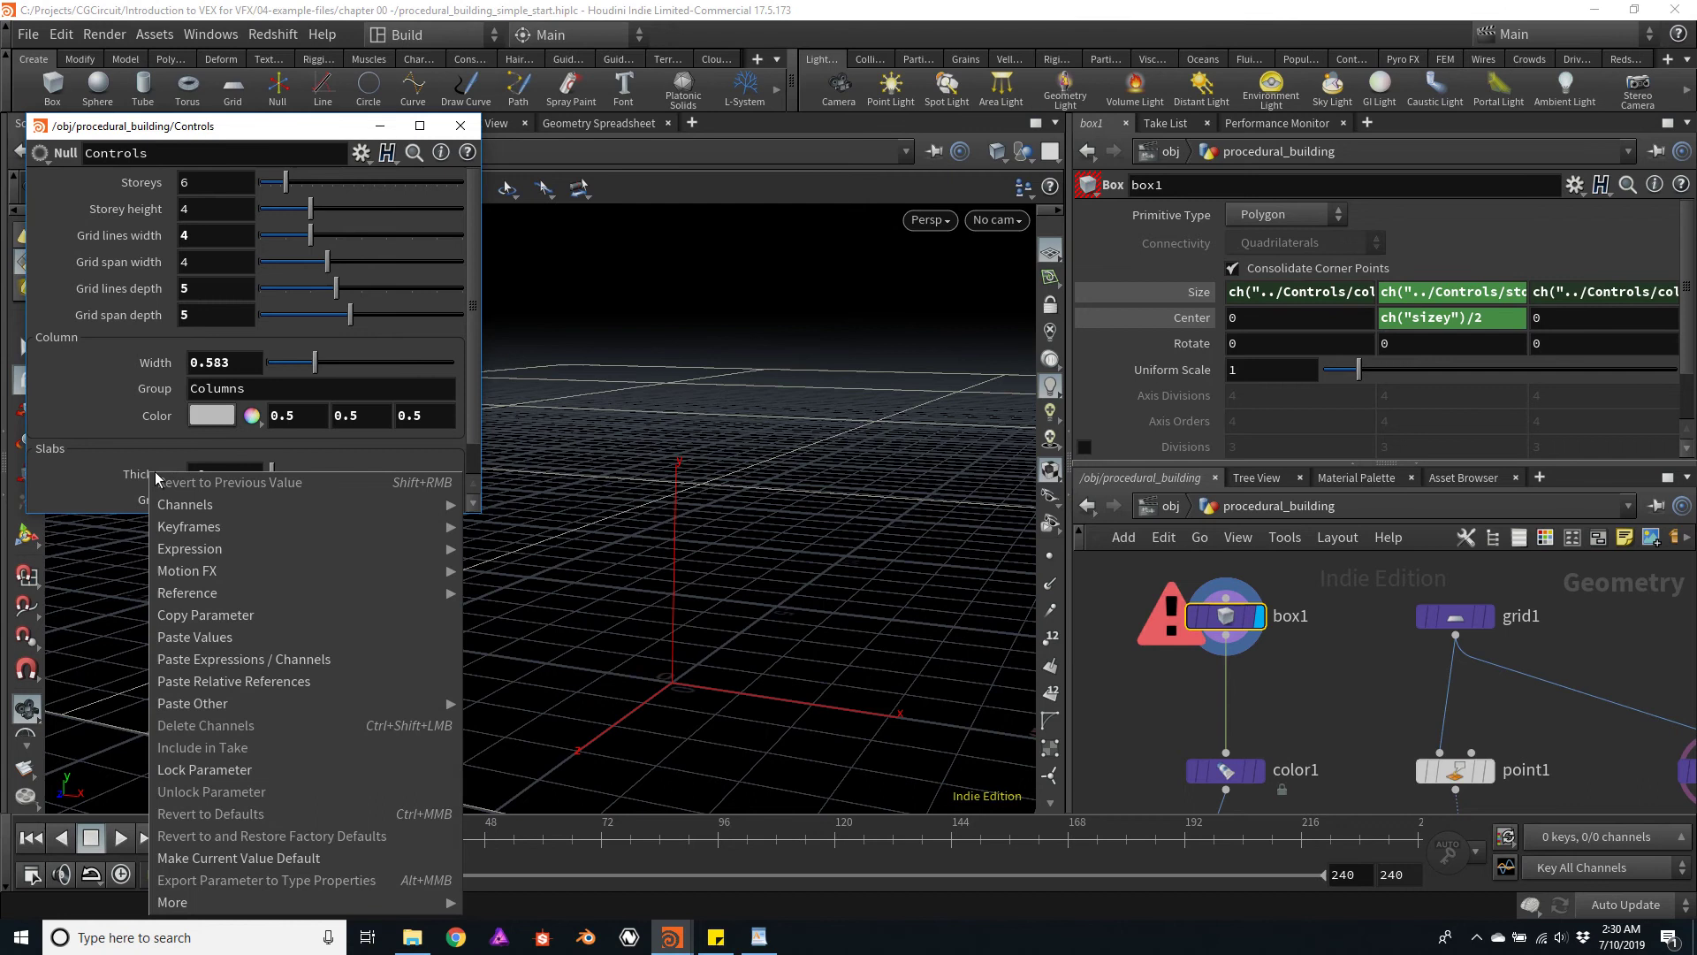
pyautogui.click(210, 617)
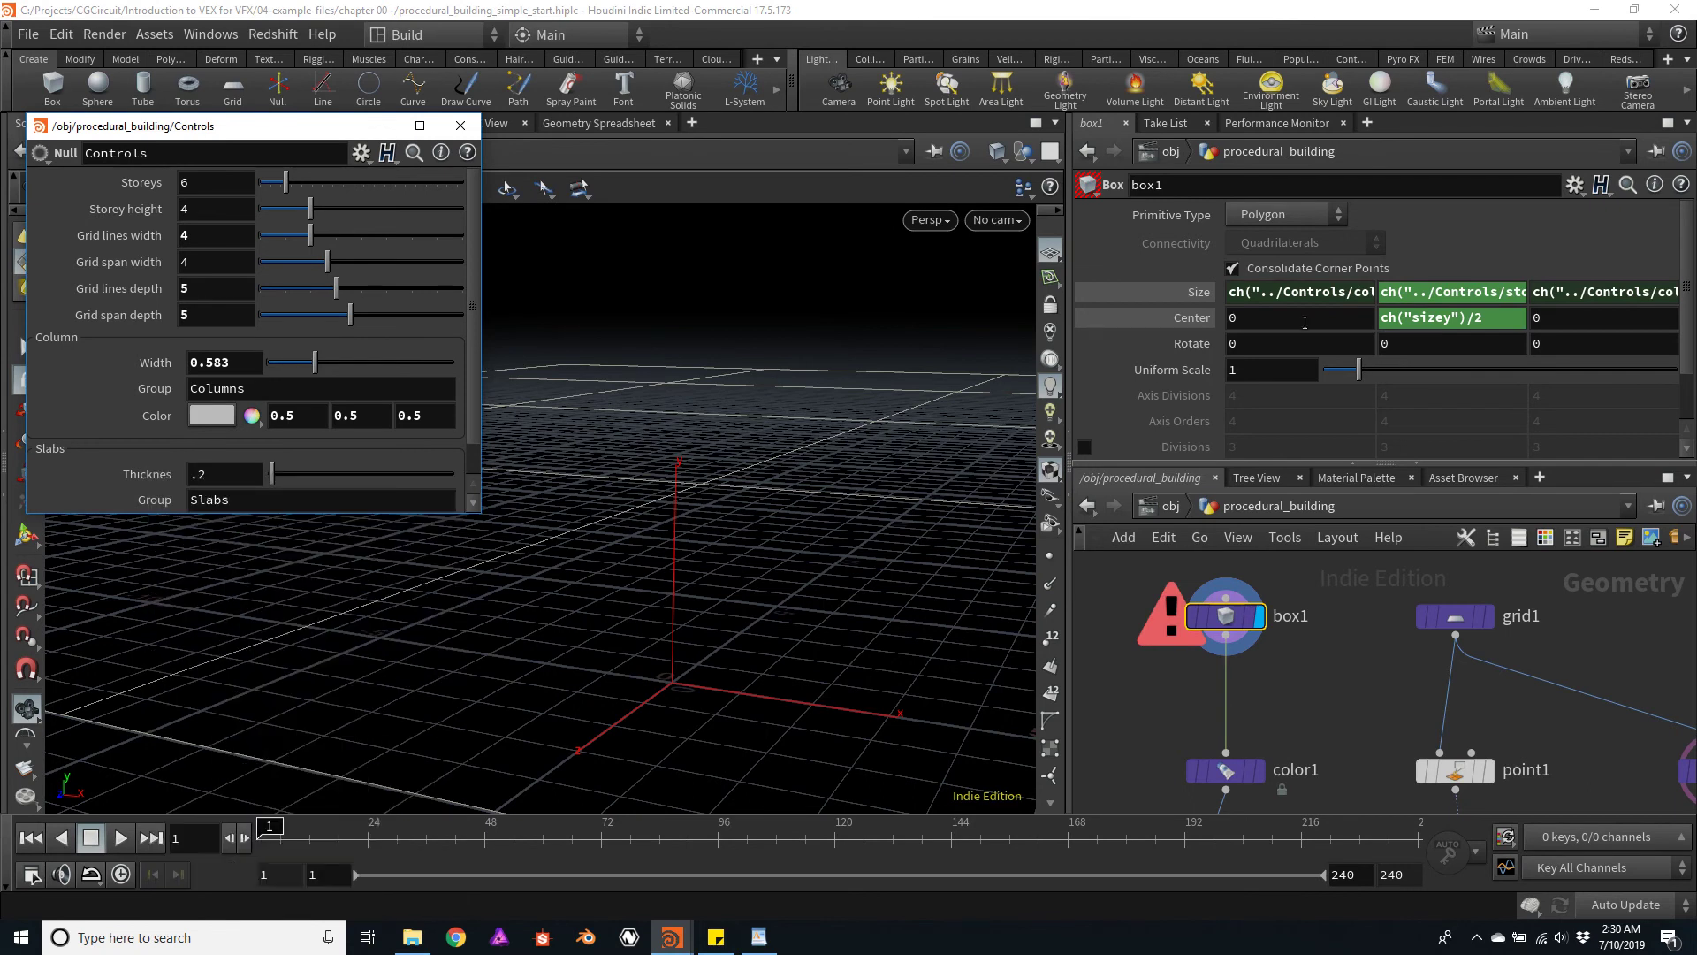
pyautogui.click(1438, 301)
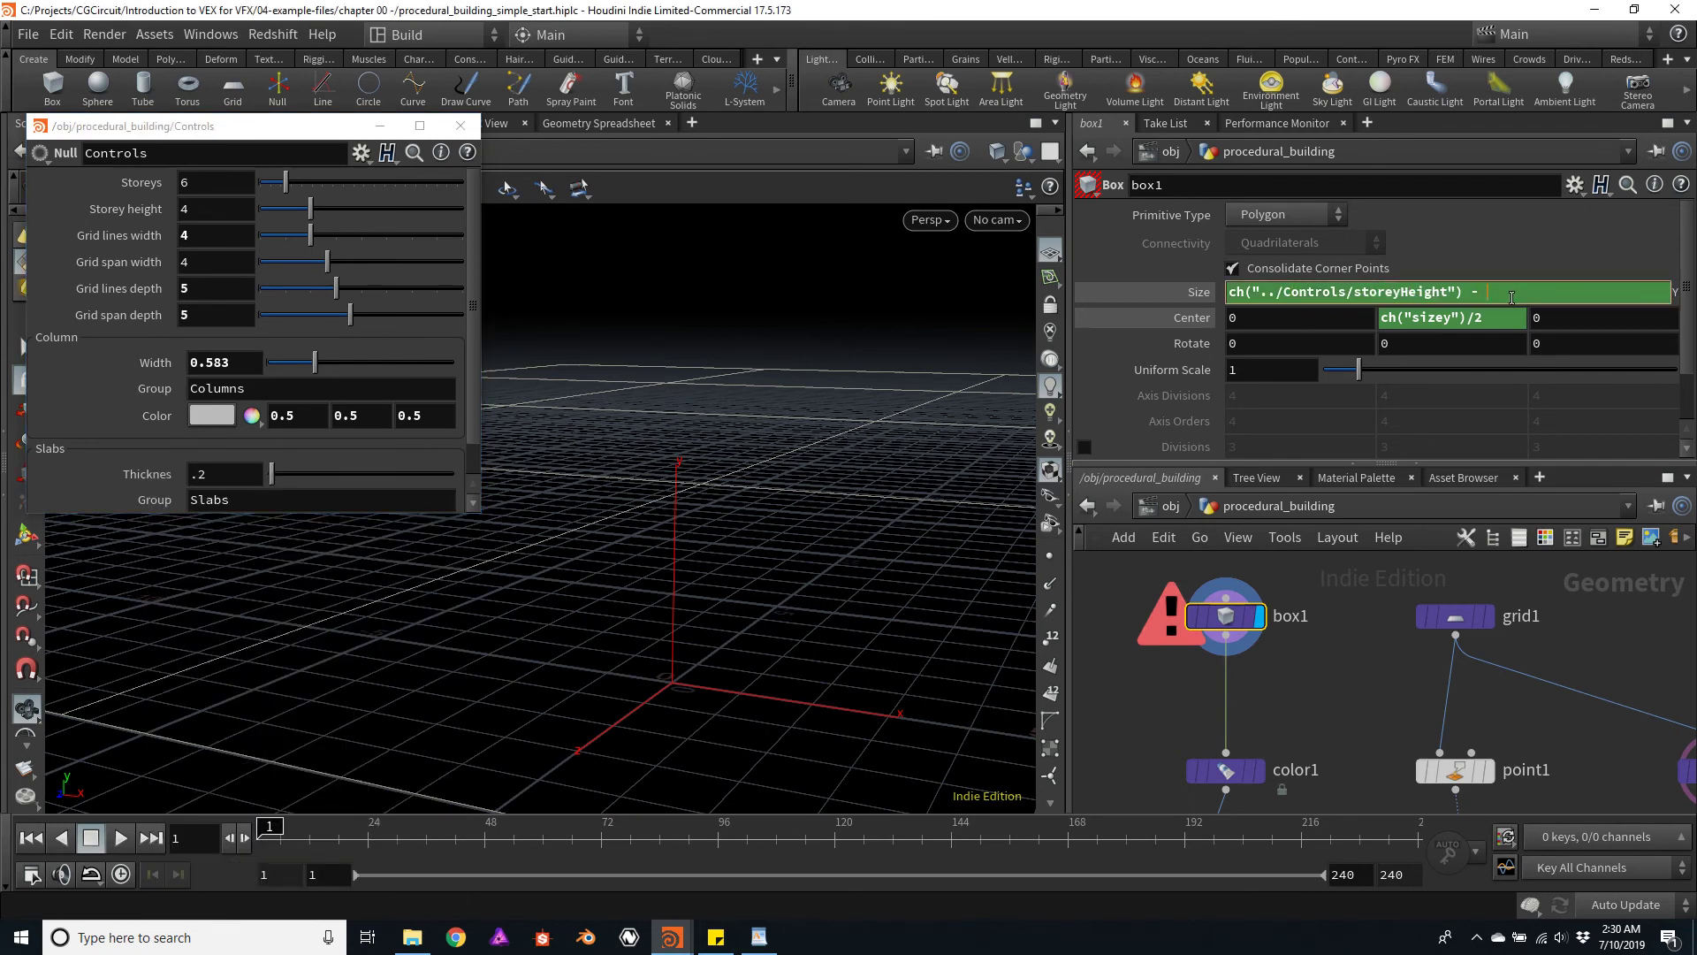
pyautogui.press('BackSpace')
pyautogui.press('BackSpace')
pyautogui.press('BackSpace')
pyautogui.rightClick(1507, 292)
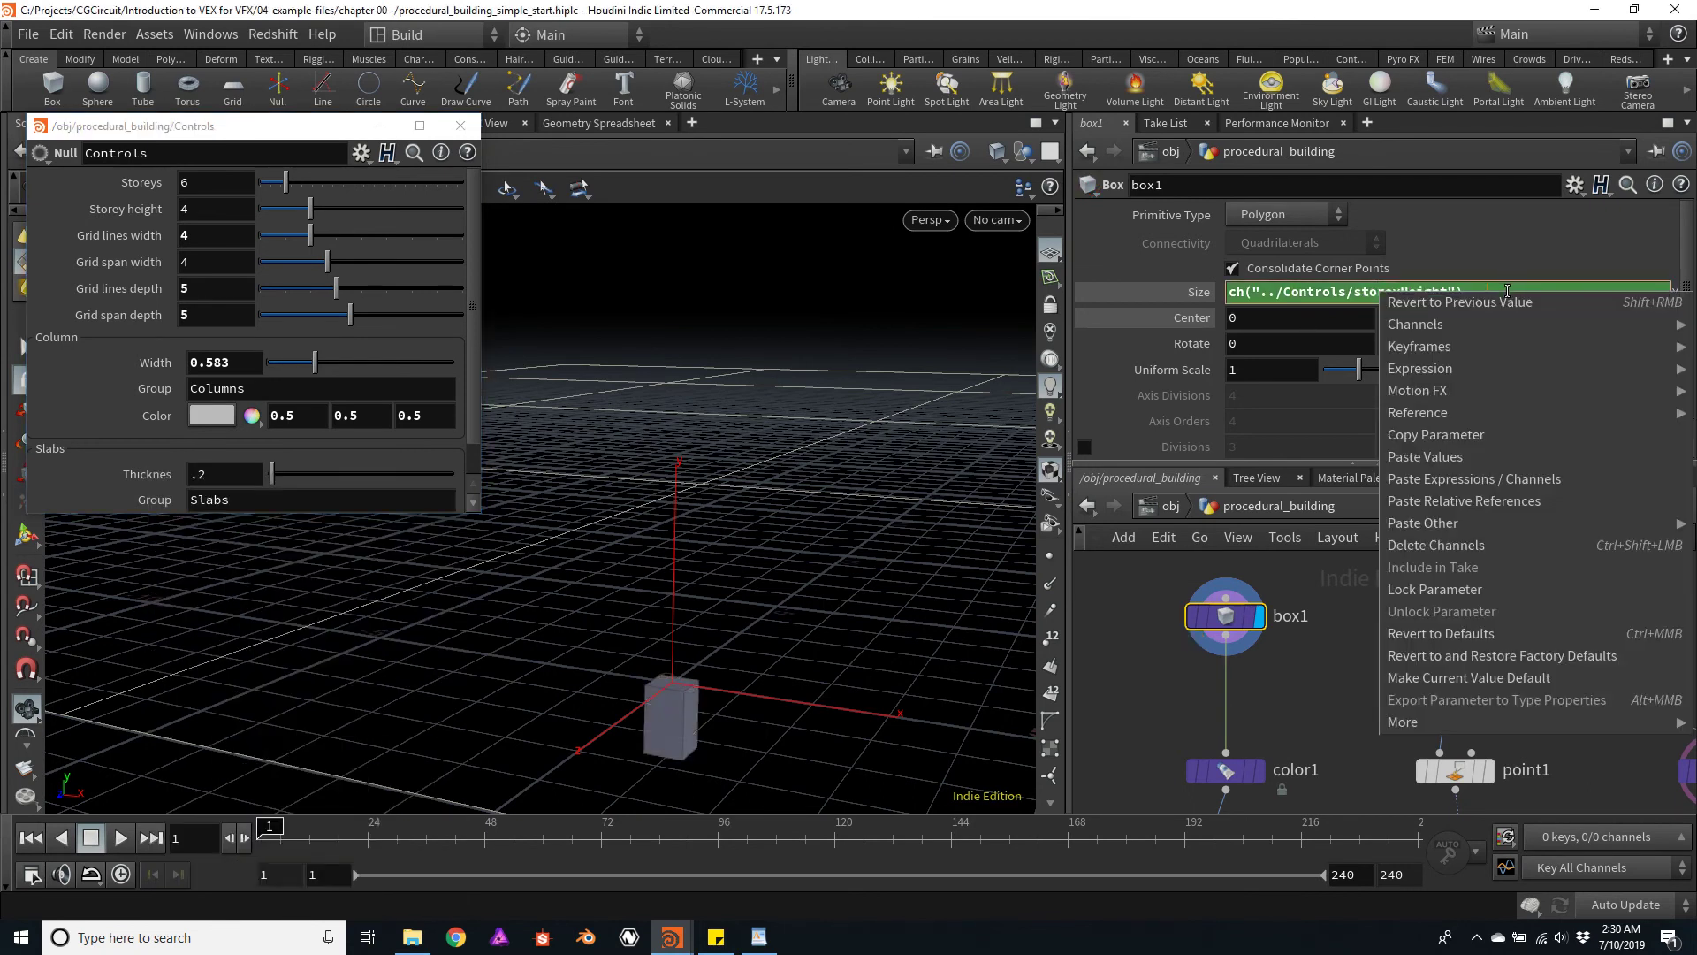
pyautogui.click(1492, 502)
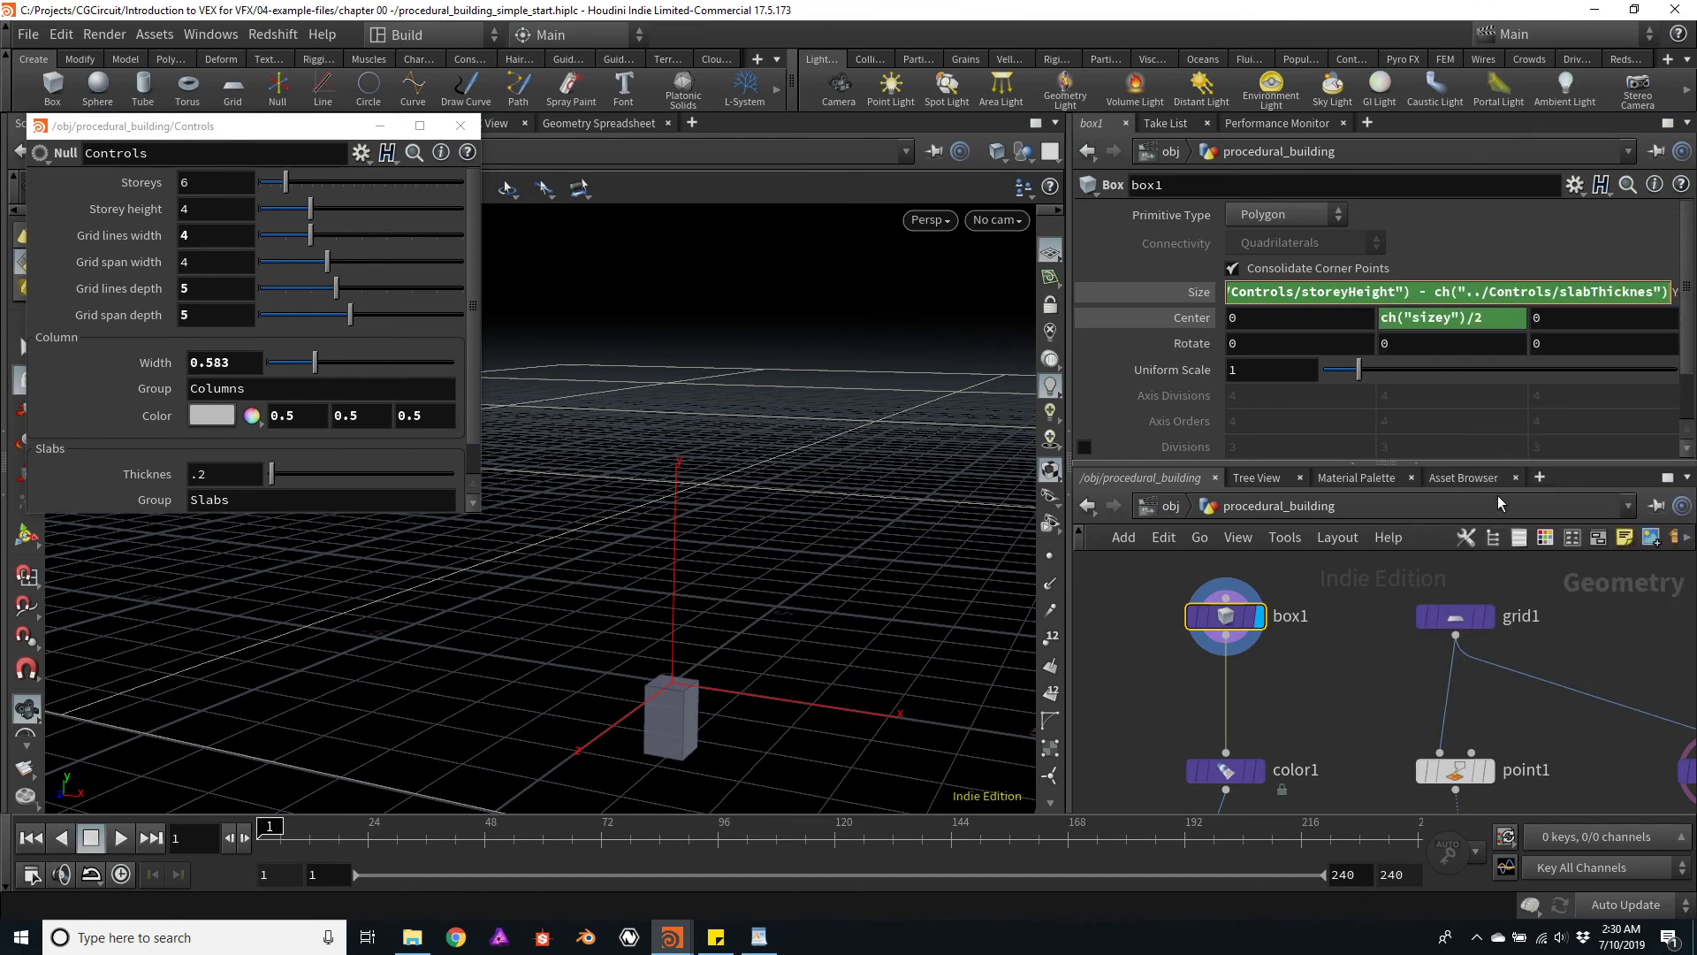
pyautogui.press('Return')
# Display copytopoints1 to see the shortened columns filling the grid
pyautogui.moveTo(764, 386); pyautogui.dragTo(849, 495)
pyautogui.scroll(-3, 1365, 693)
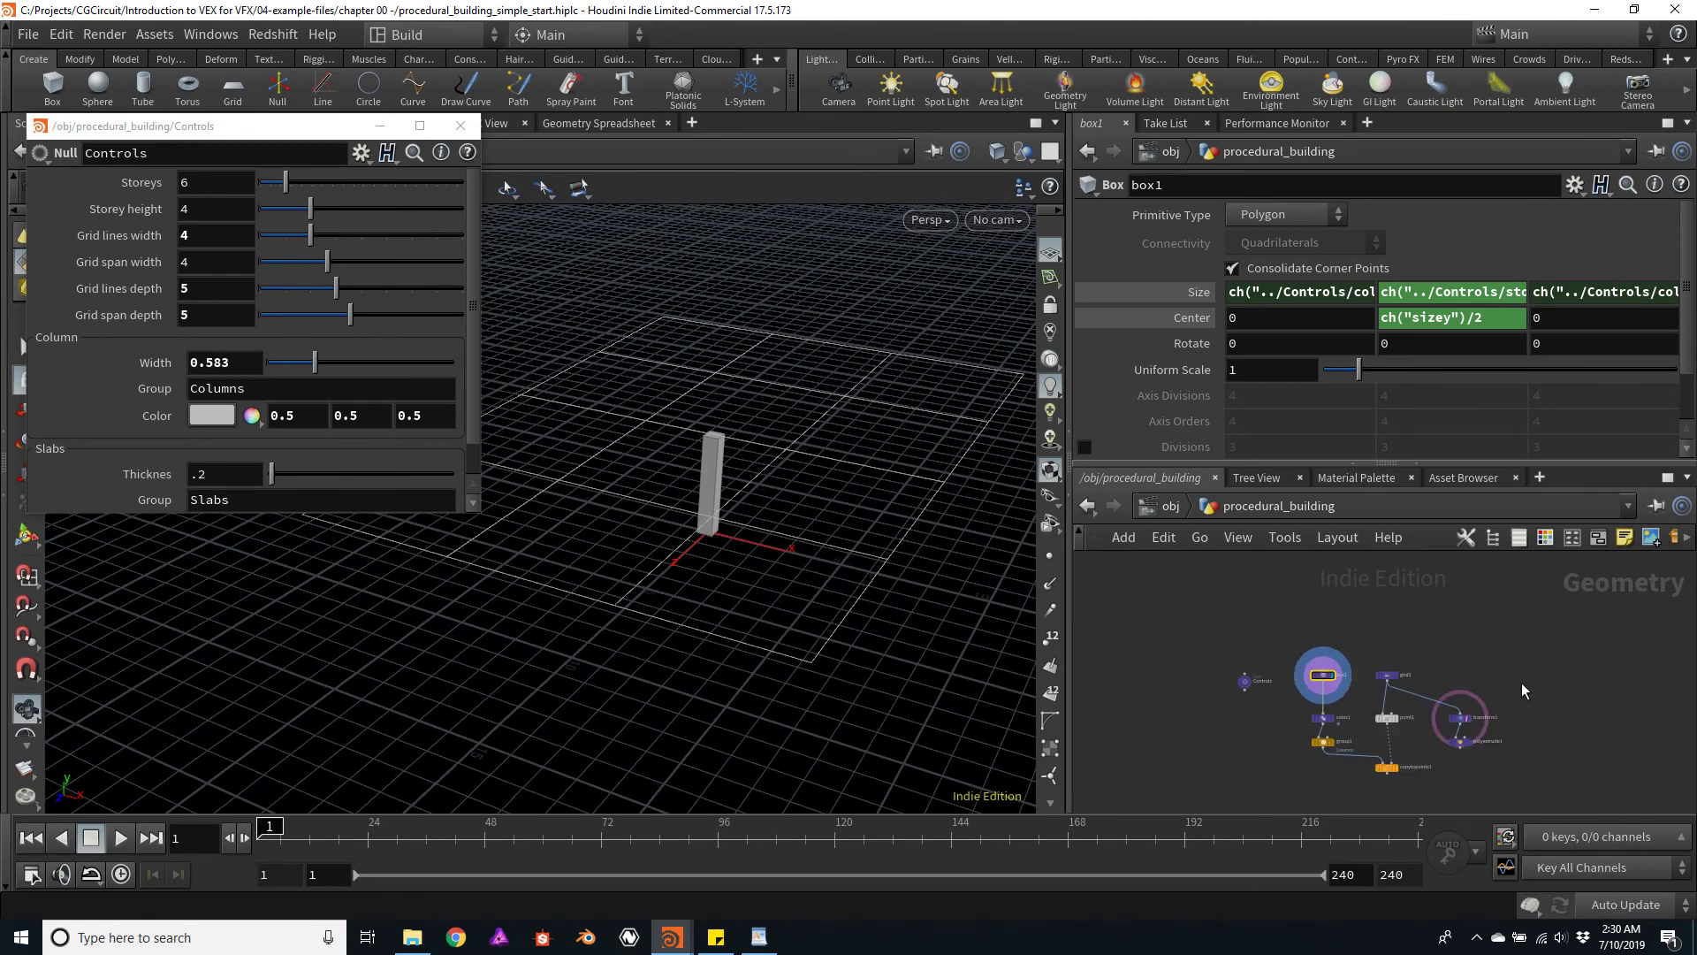
pyautogui.scroll(3, 1361, 707)
pyautogui.click(1359, 707)
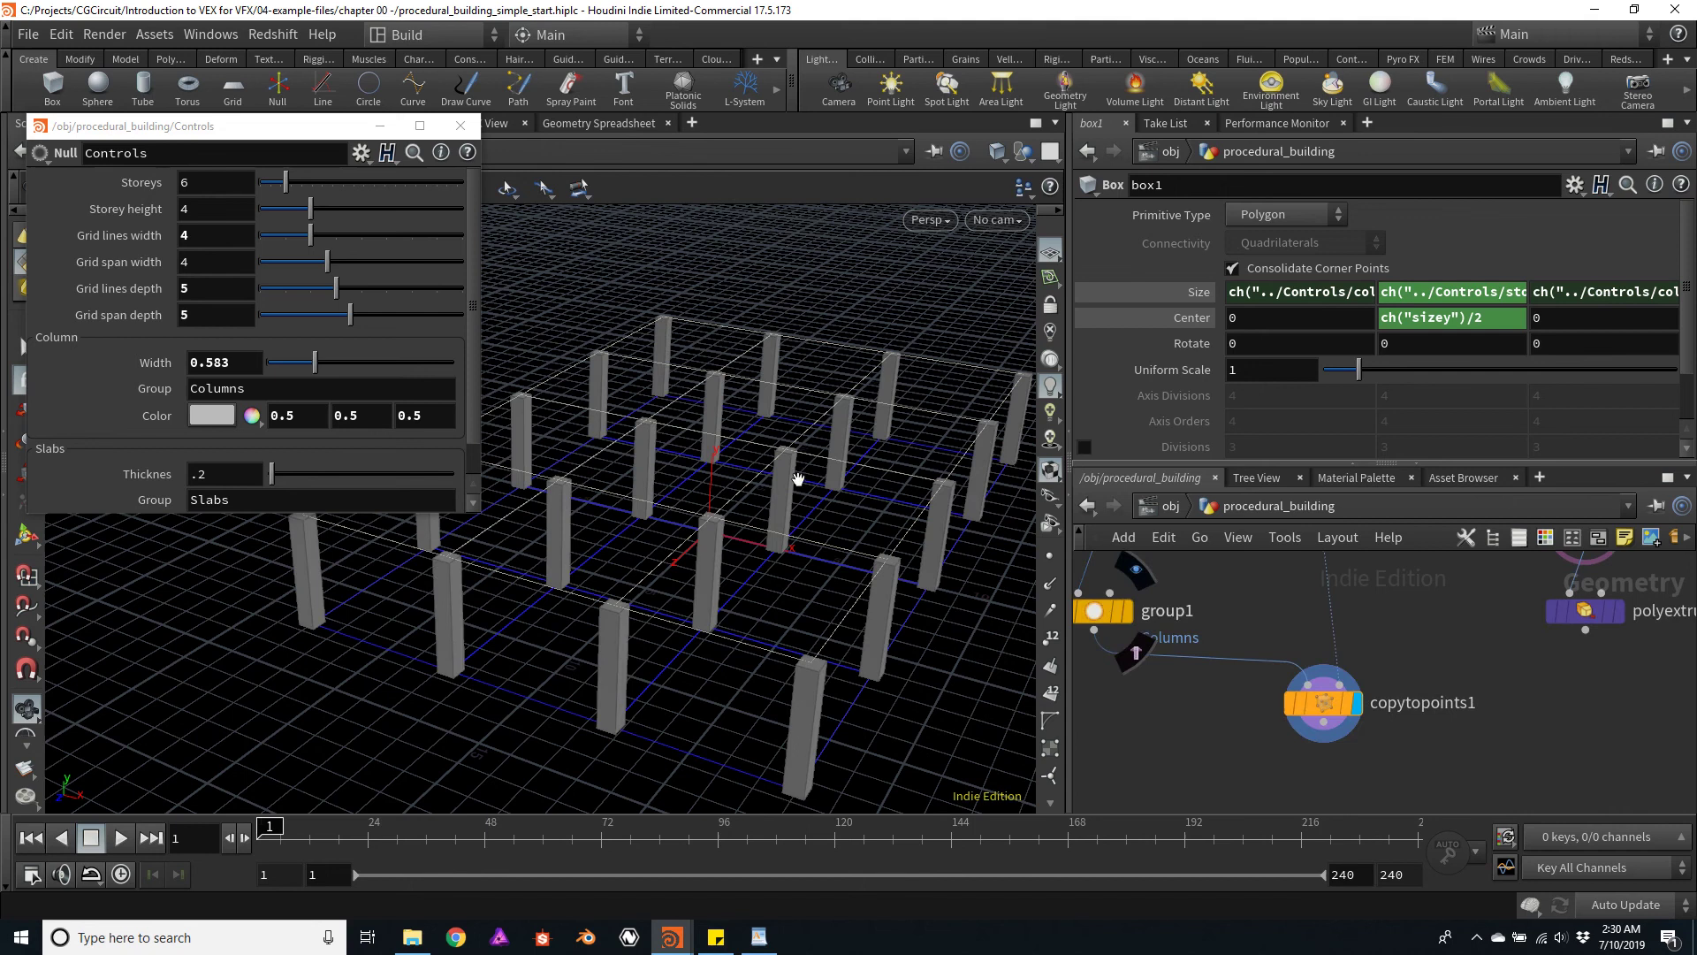
pyautogui.moveTo(778, 468)
pyautogui.mouseDown()
pyautogui.moveTo(800, 446)
pyautogui.moveTo(792, 473)
pyautogui.mouseUp()
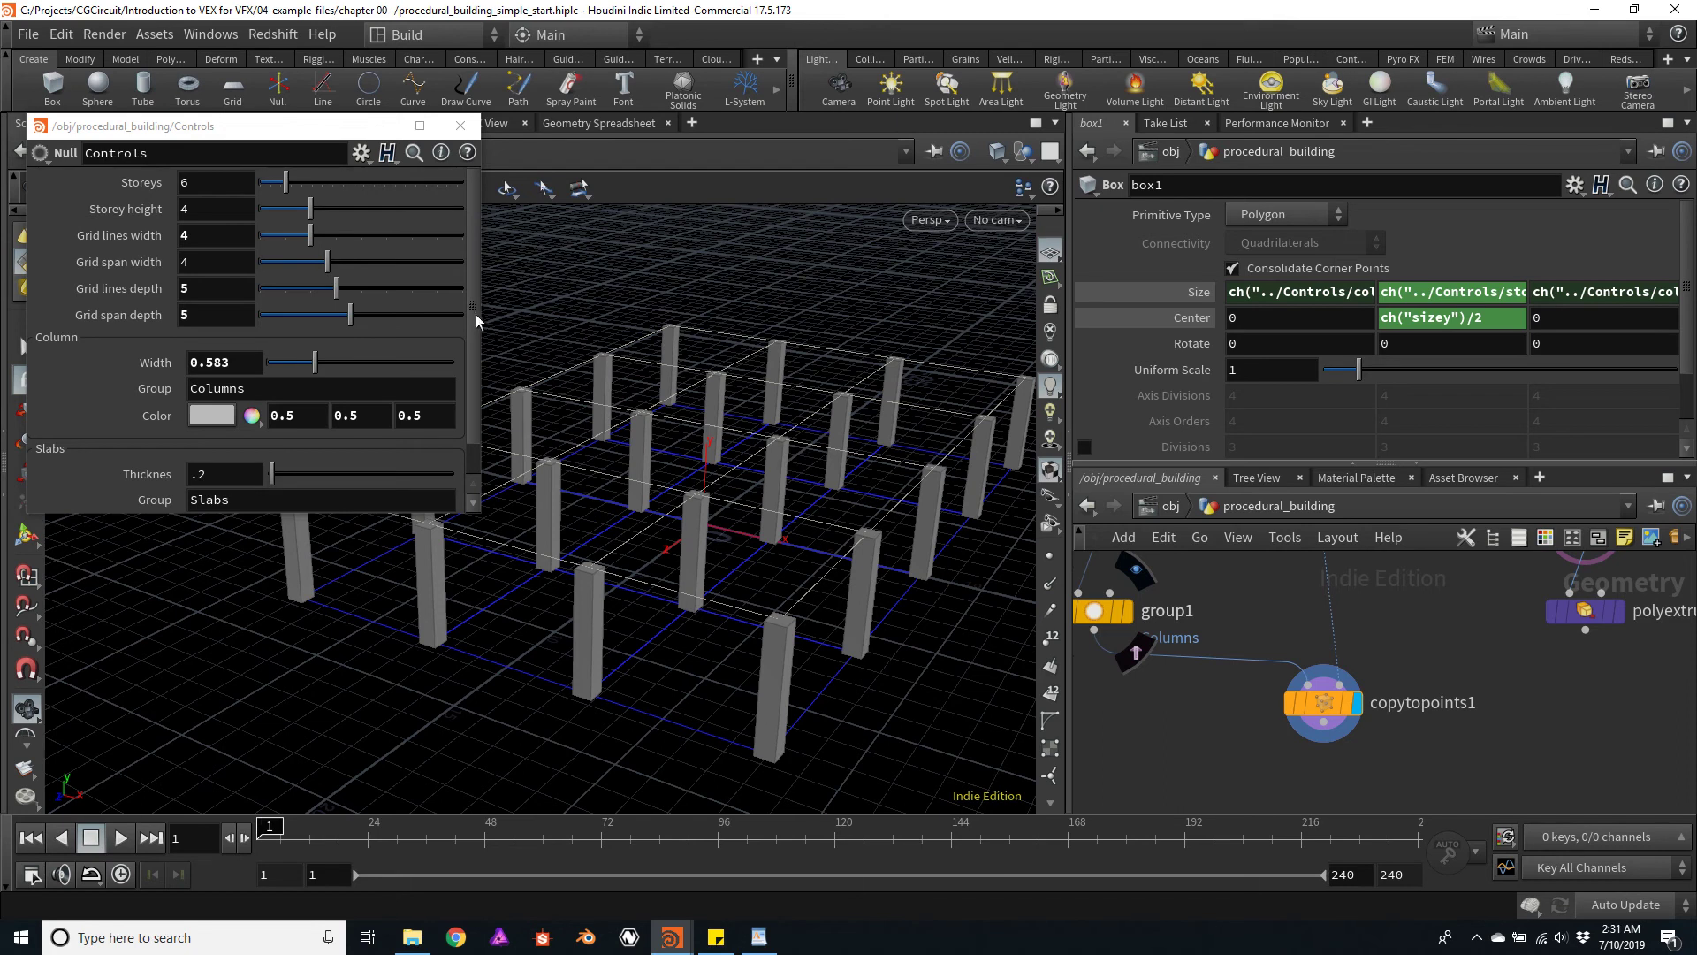
pyautogui.scroll(-2, 475, 314)
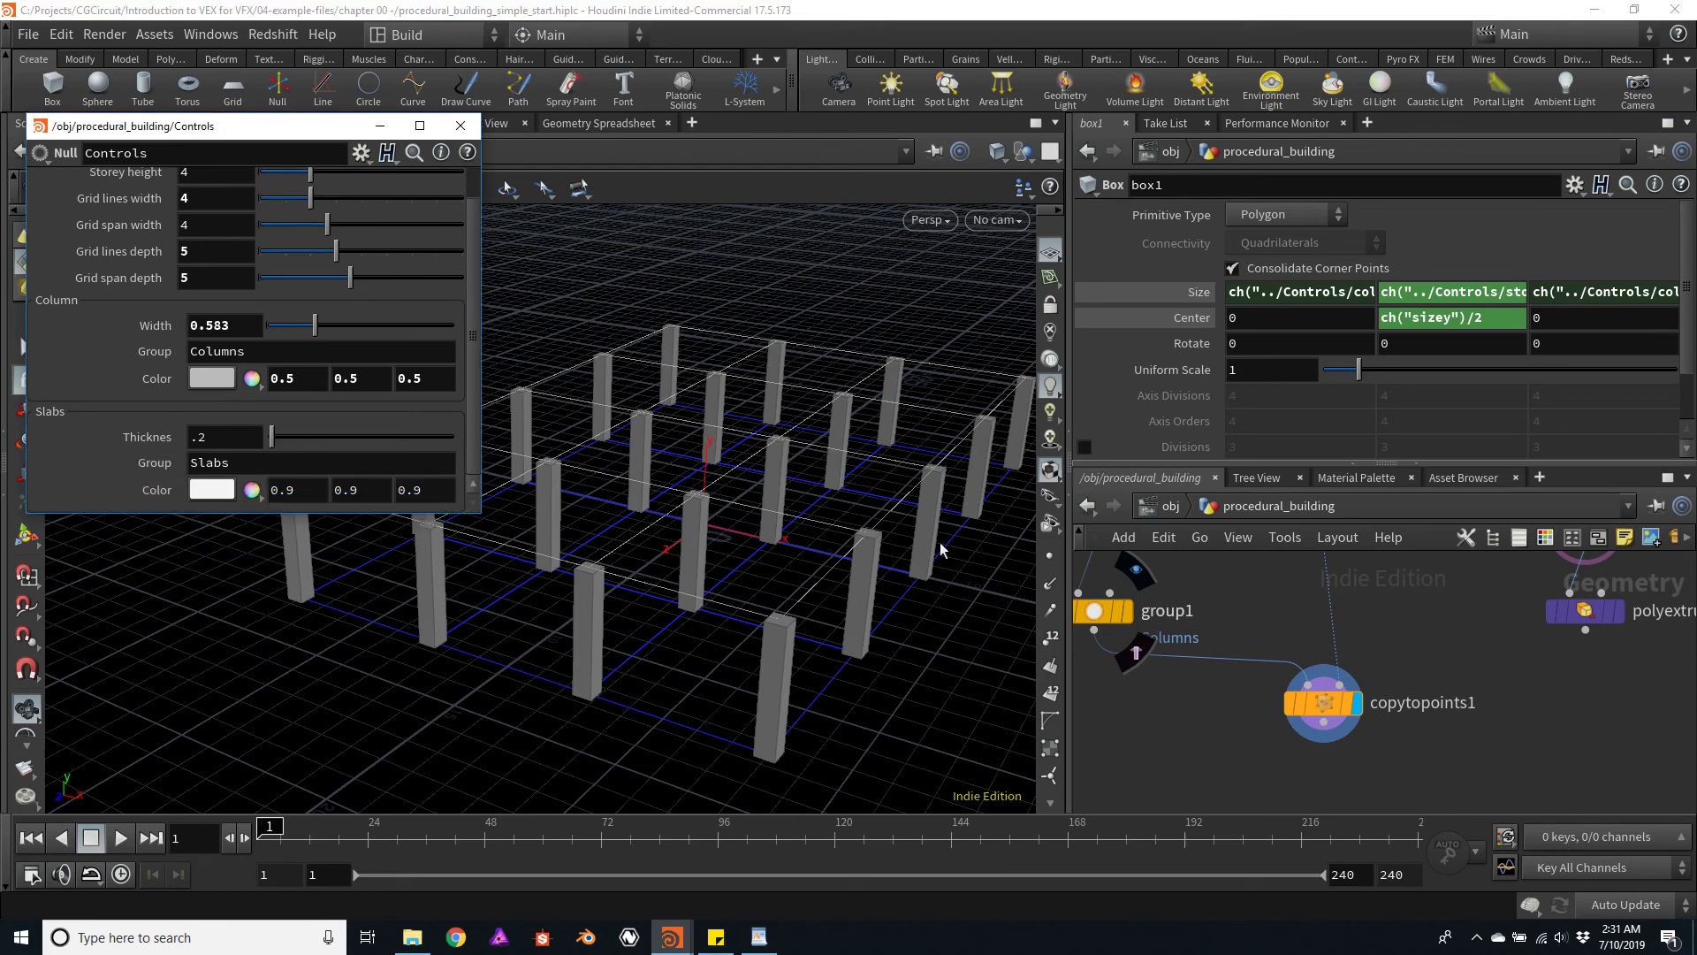
pyautogui.scroll(-3, 1433, 617)
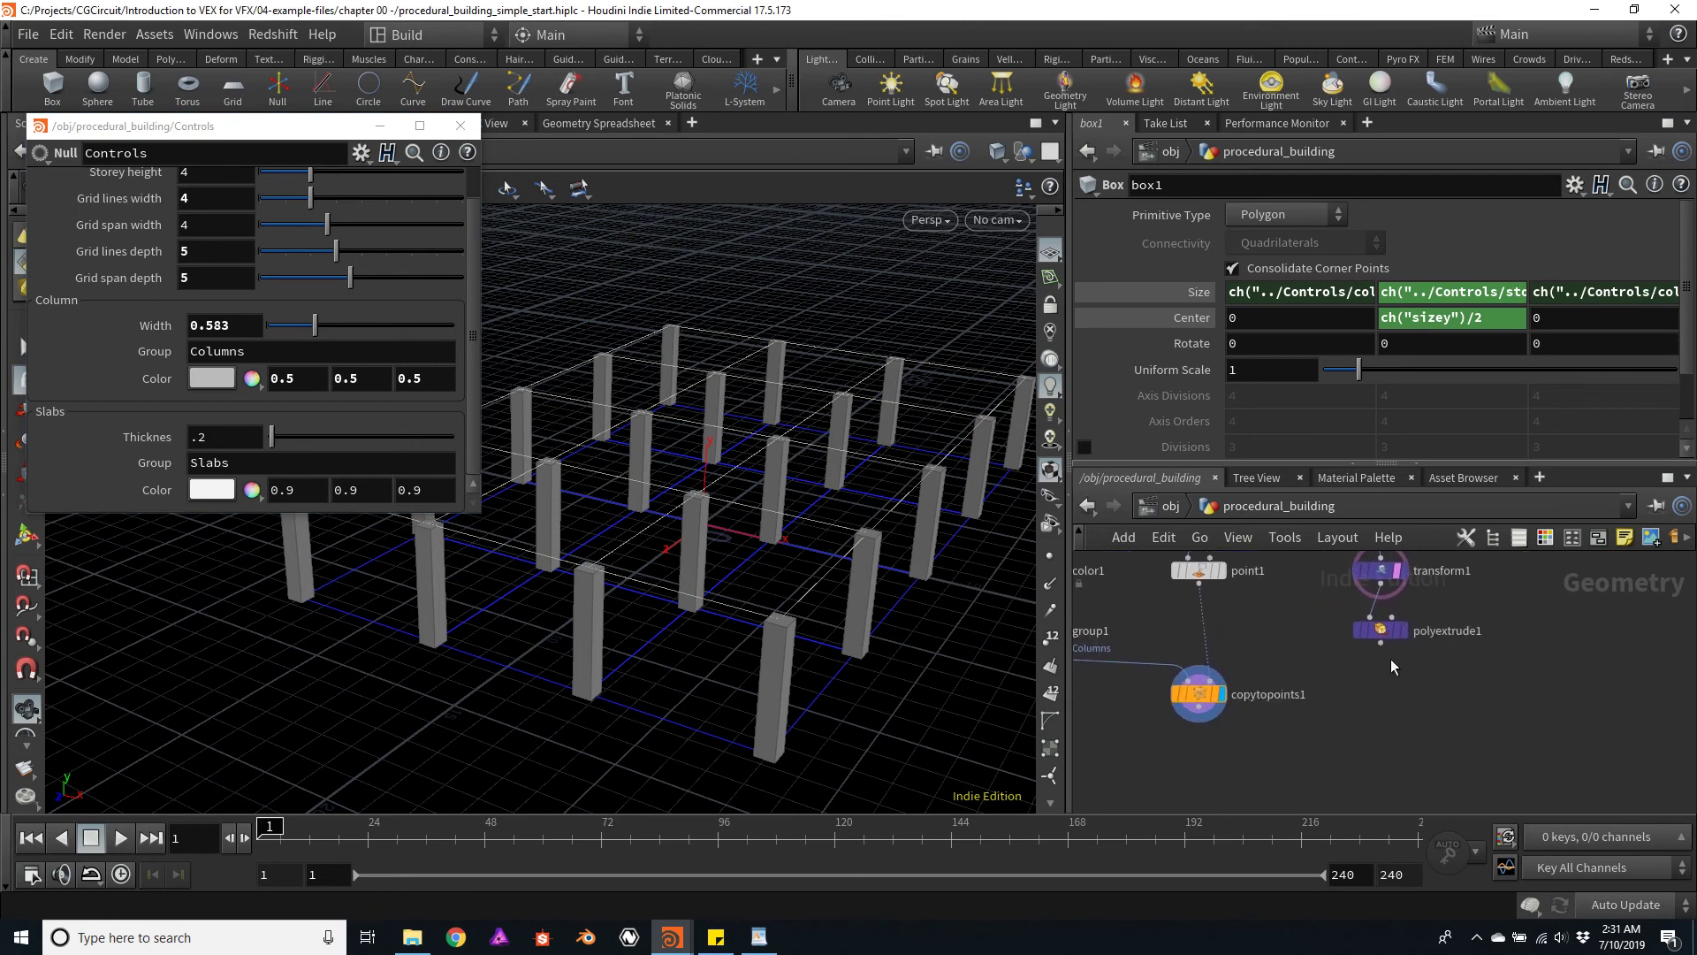
# Add an orange Group node below polyextrude1
pyautogui.click(1381, 644)
pyautogui.press('Tab')
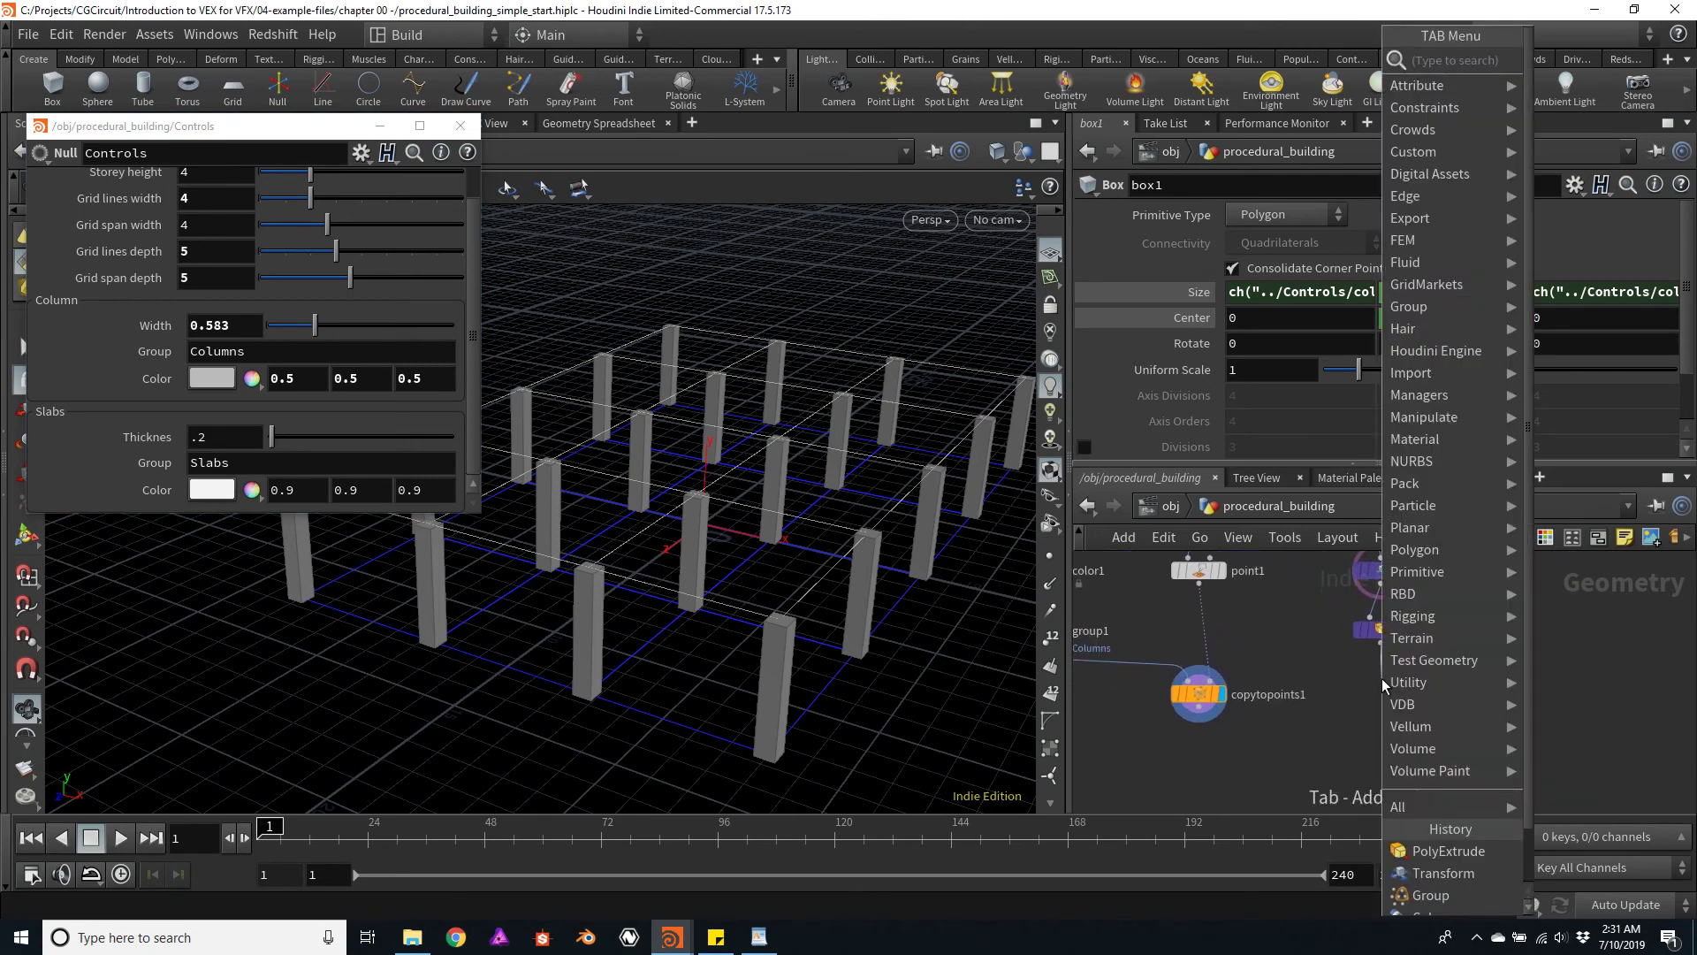
pyautogui.write('grou')
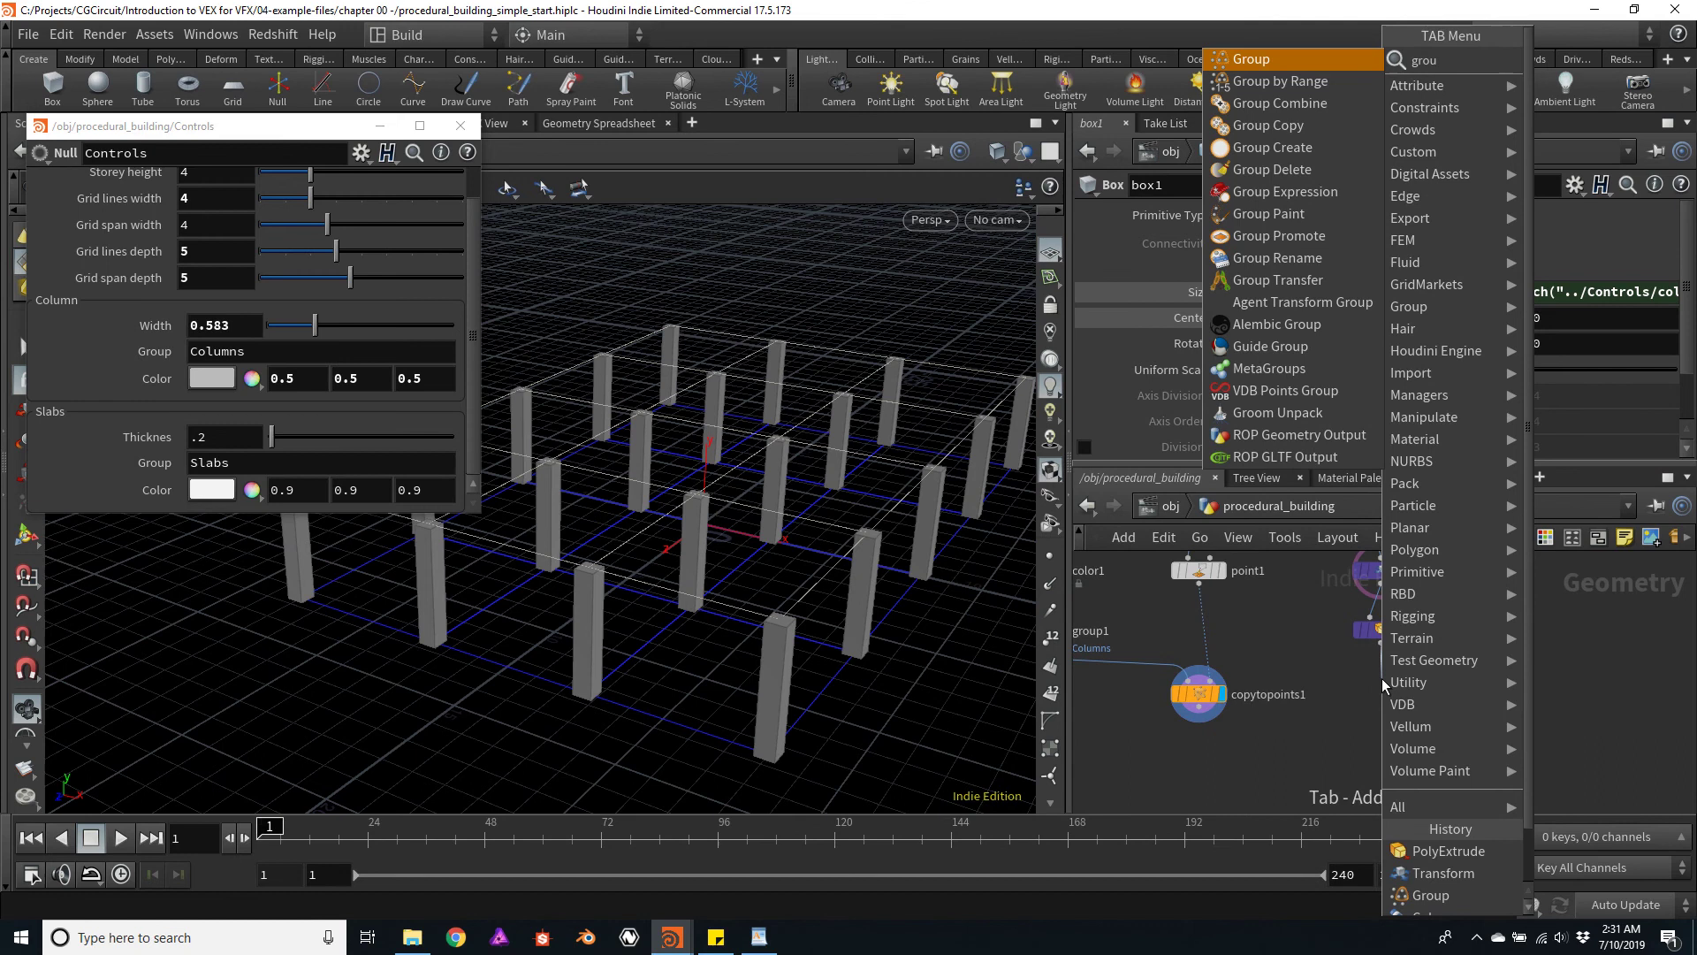
pyautogui.press('Return')
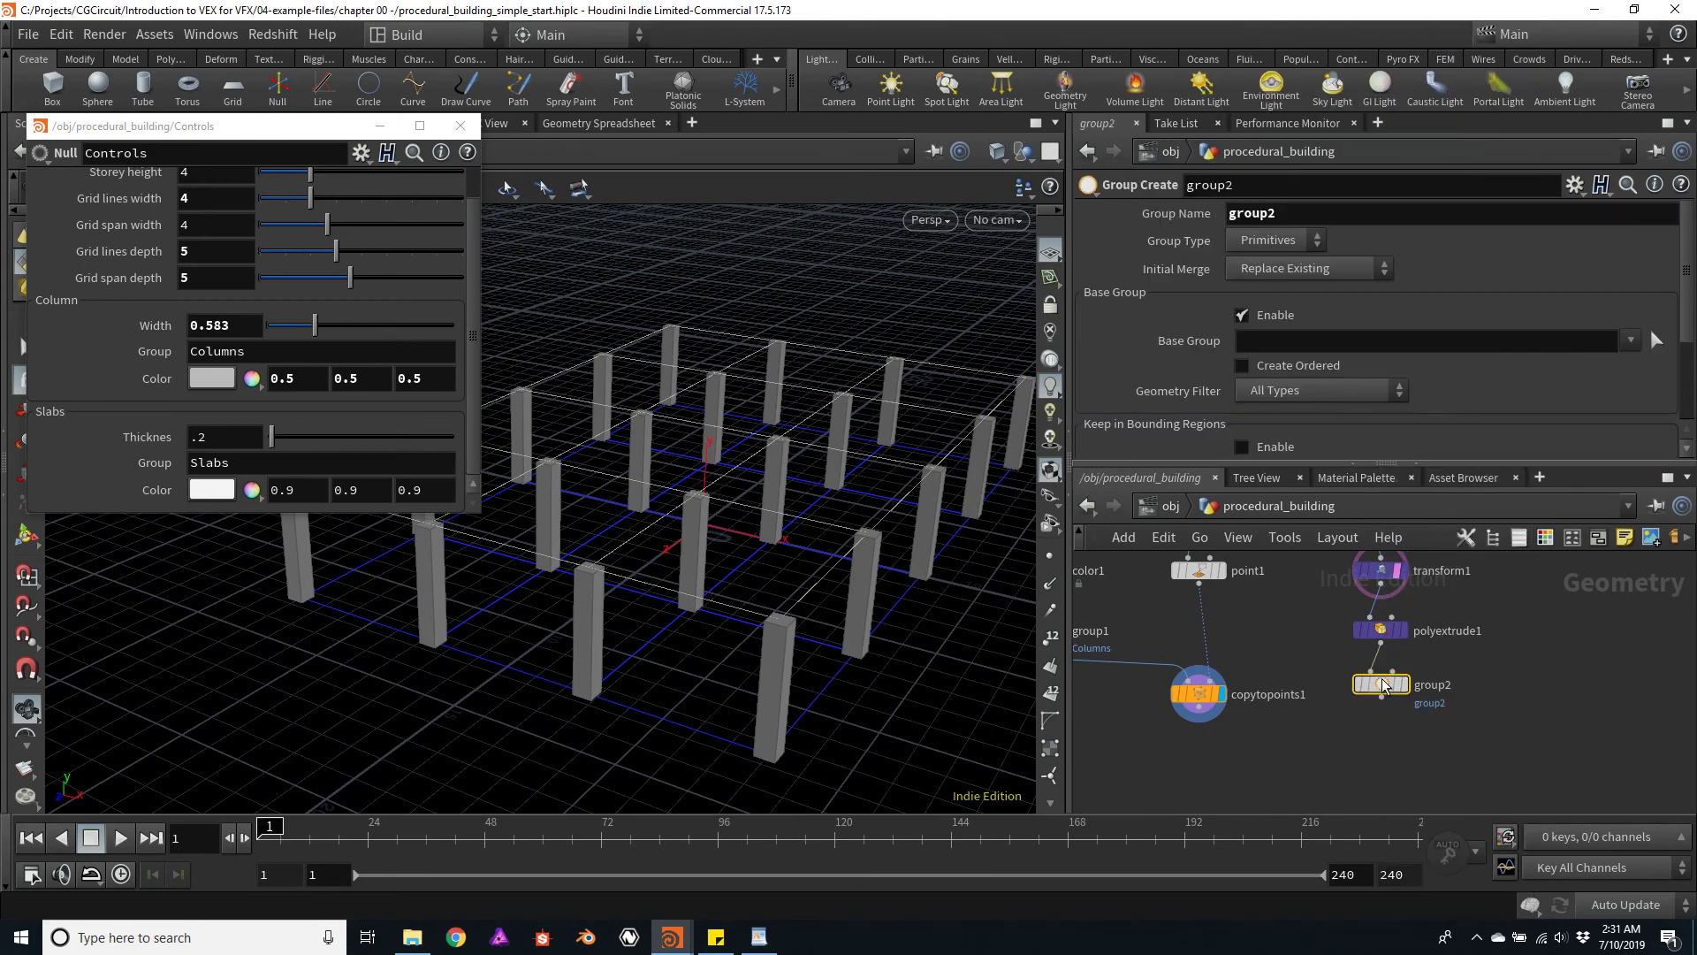
pyautogui.click(1382, 694)
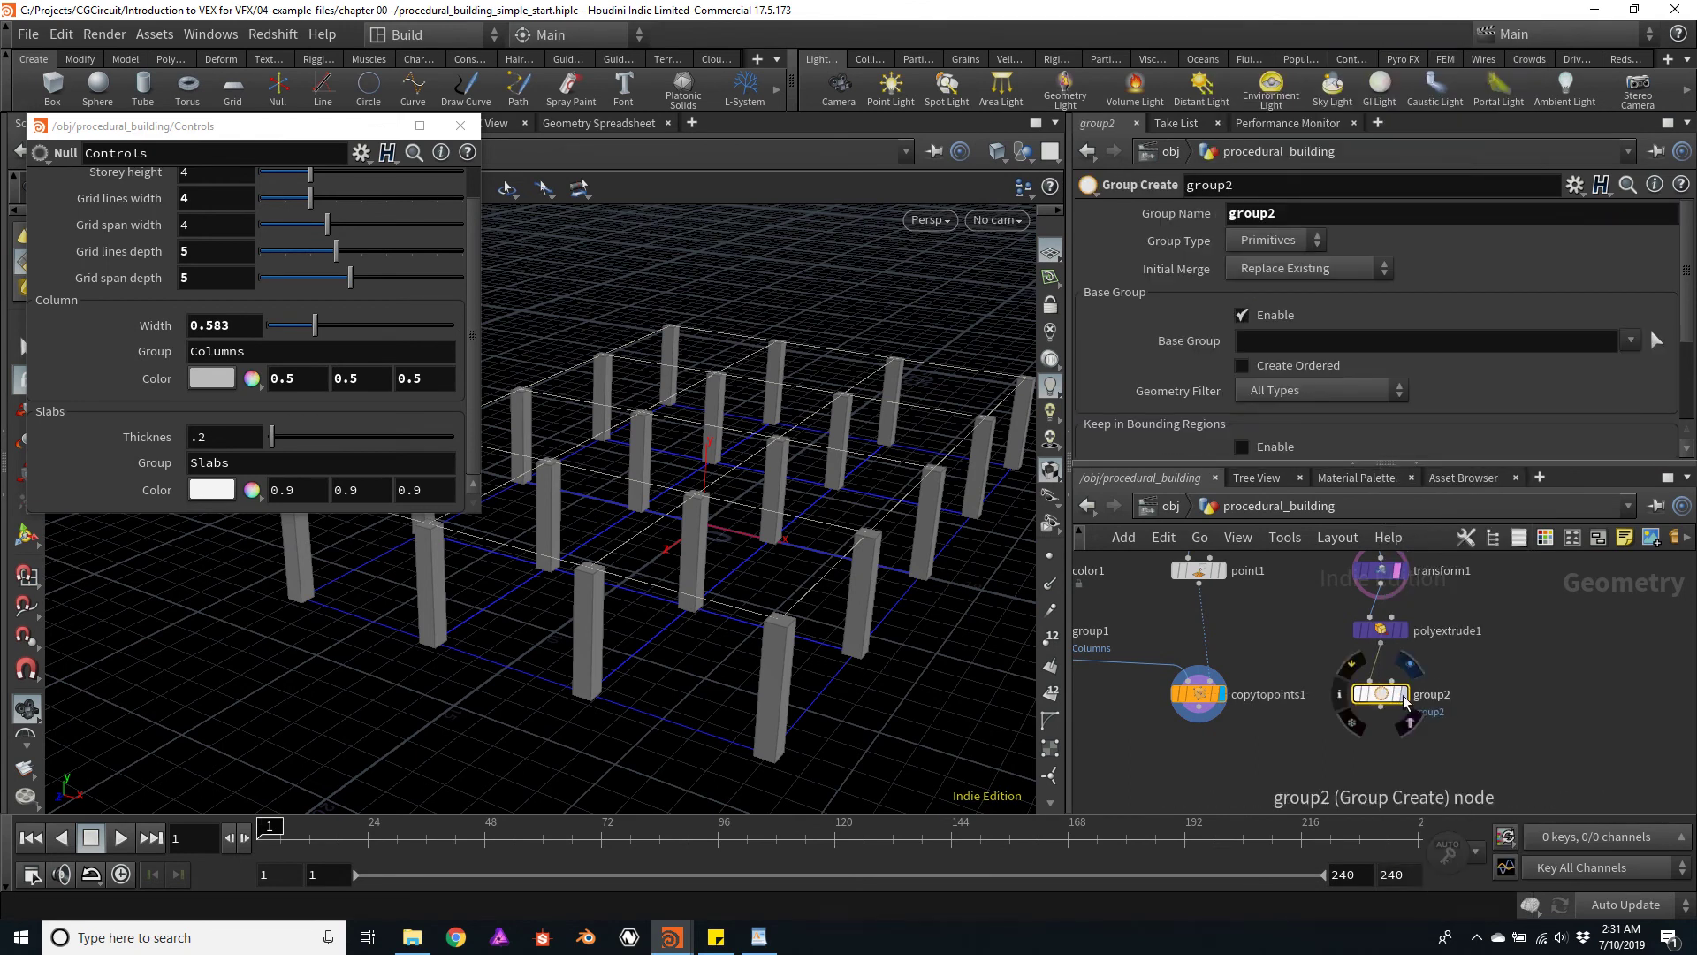
pyautogui.press('c')
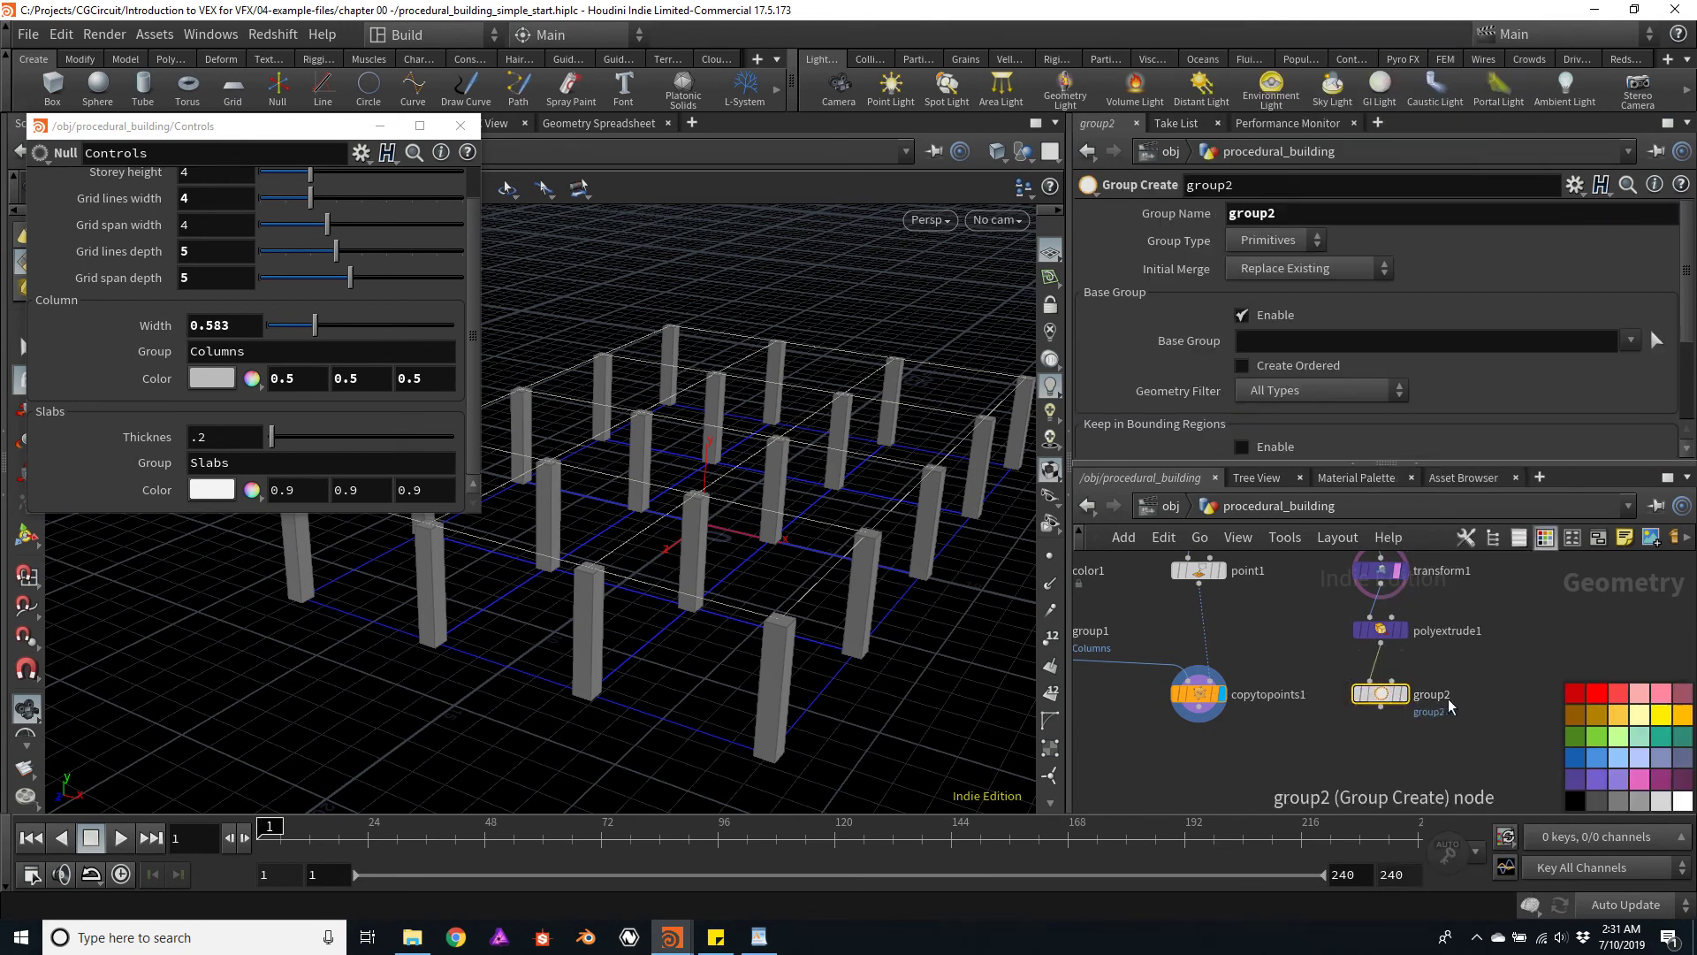
pyautogui.click(1598, 716)
pyautogui.press('c')
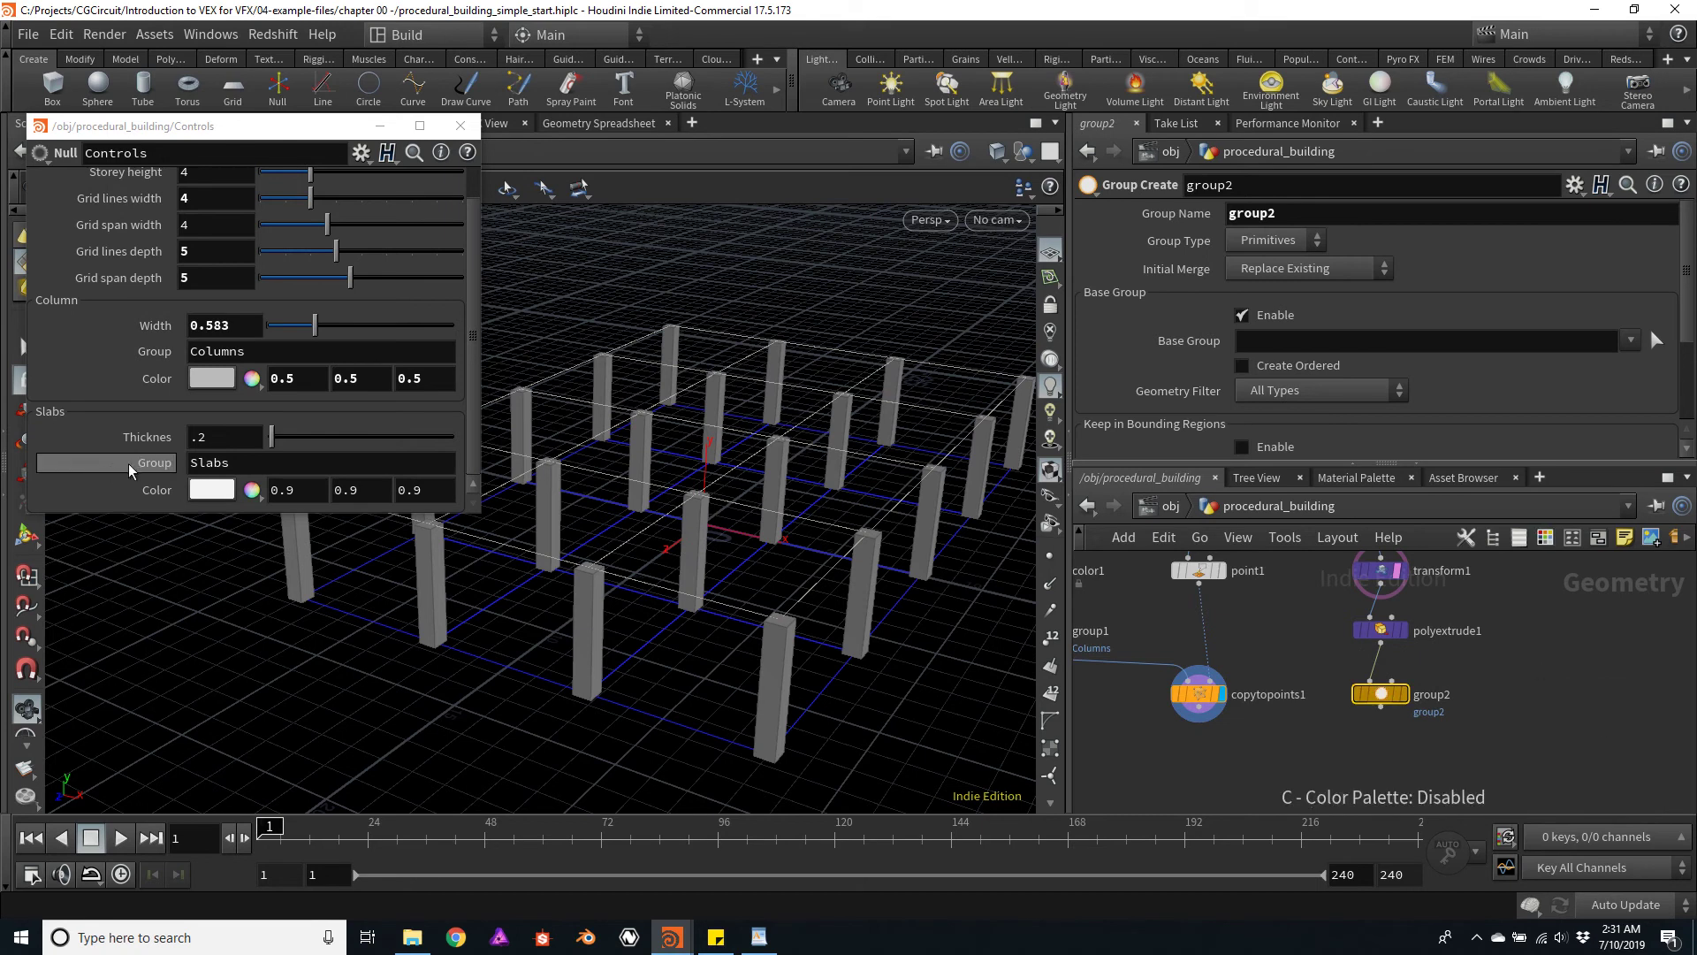
# Link group2's Group Name to the Controls Slabs group so it reads Slabs
pyautogui.rightClick(152, 466)
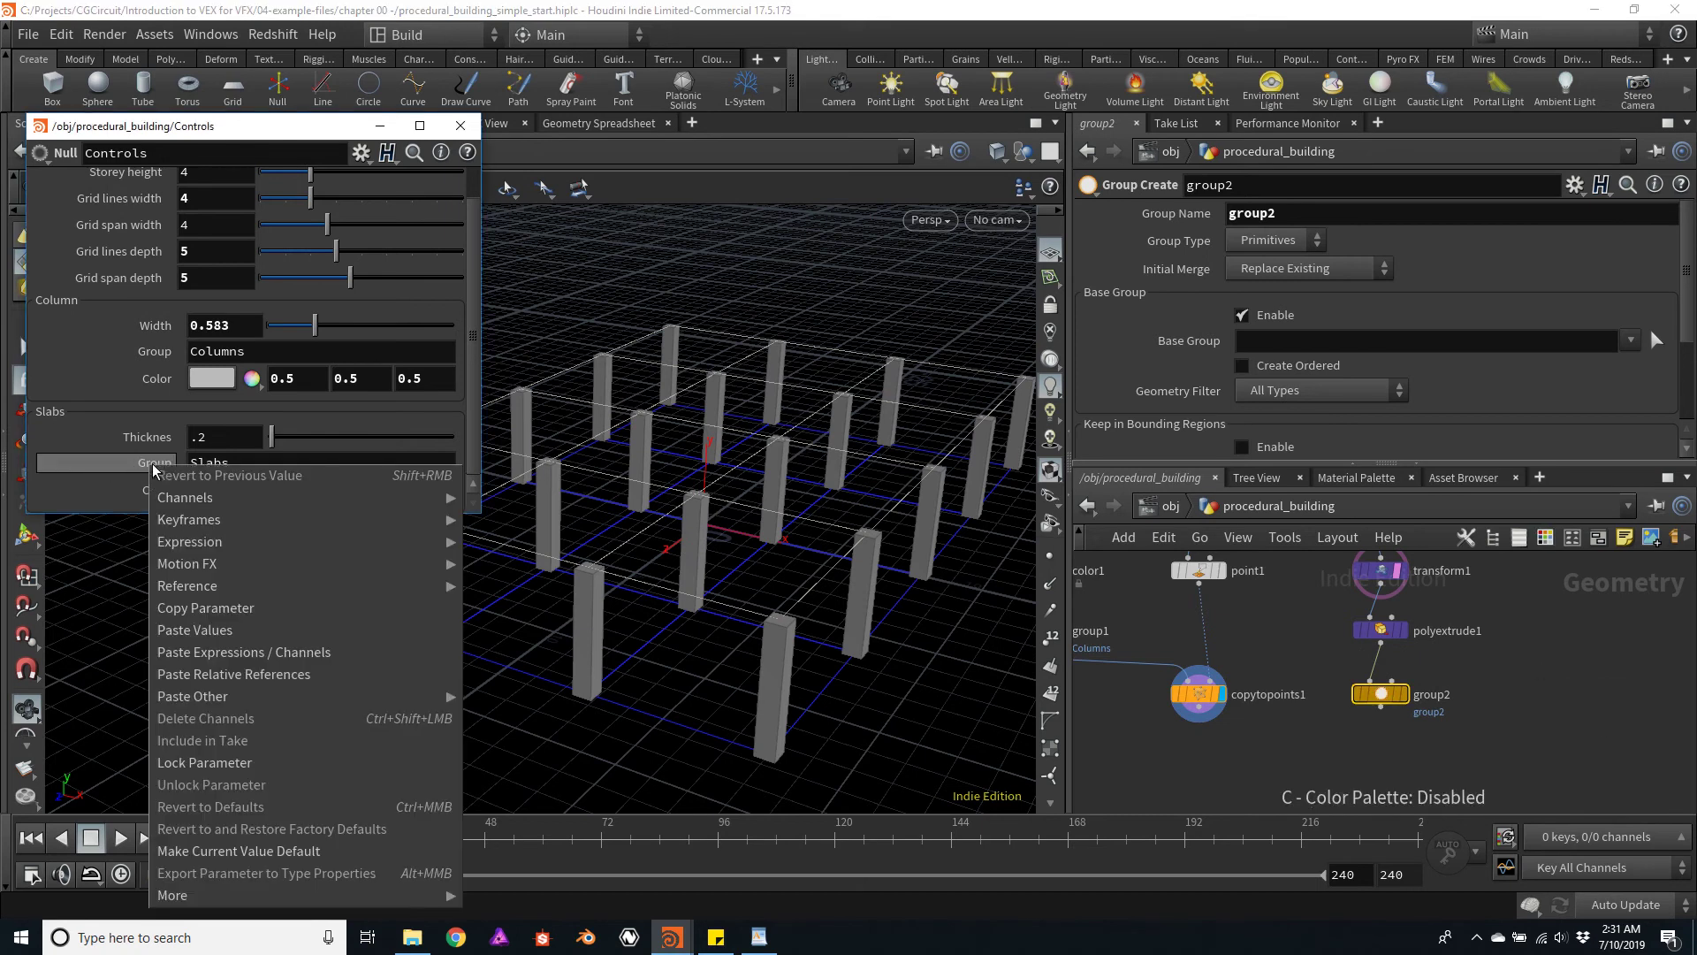
pyautogui.click(193, 609)
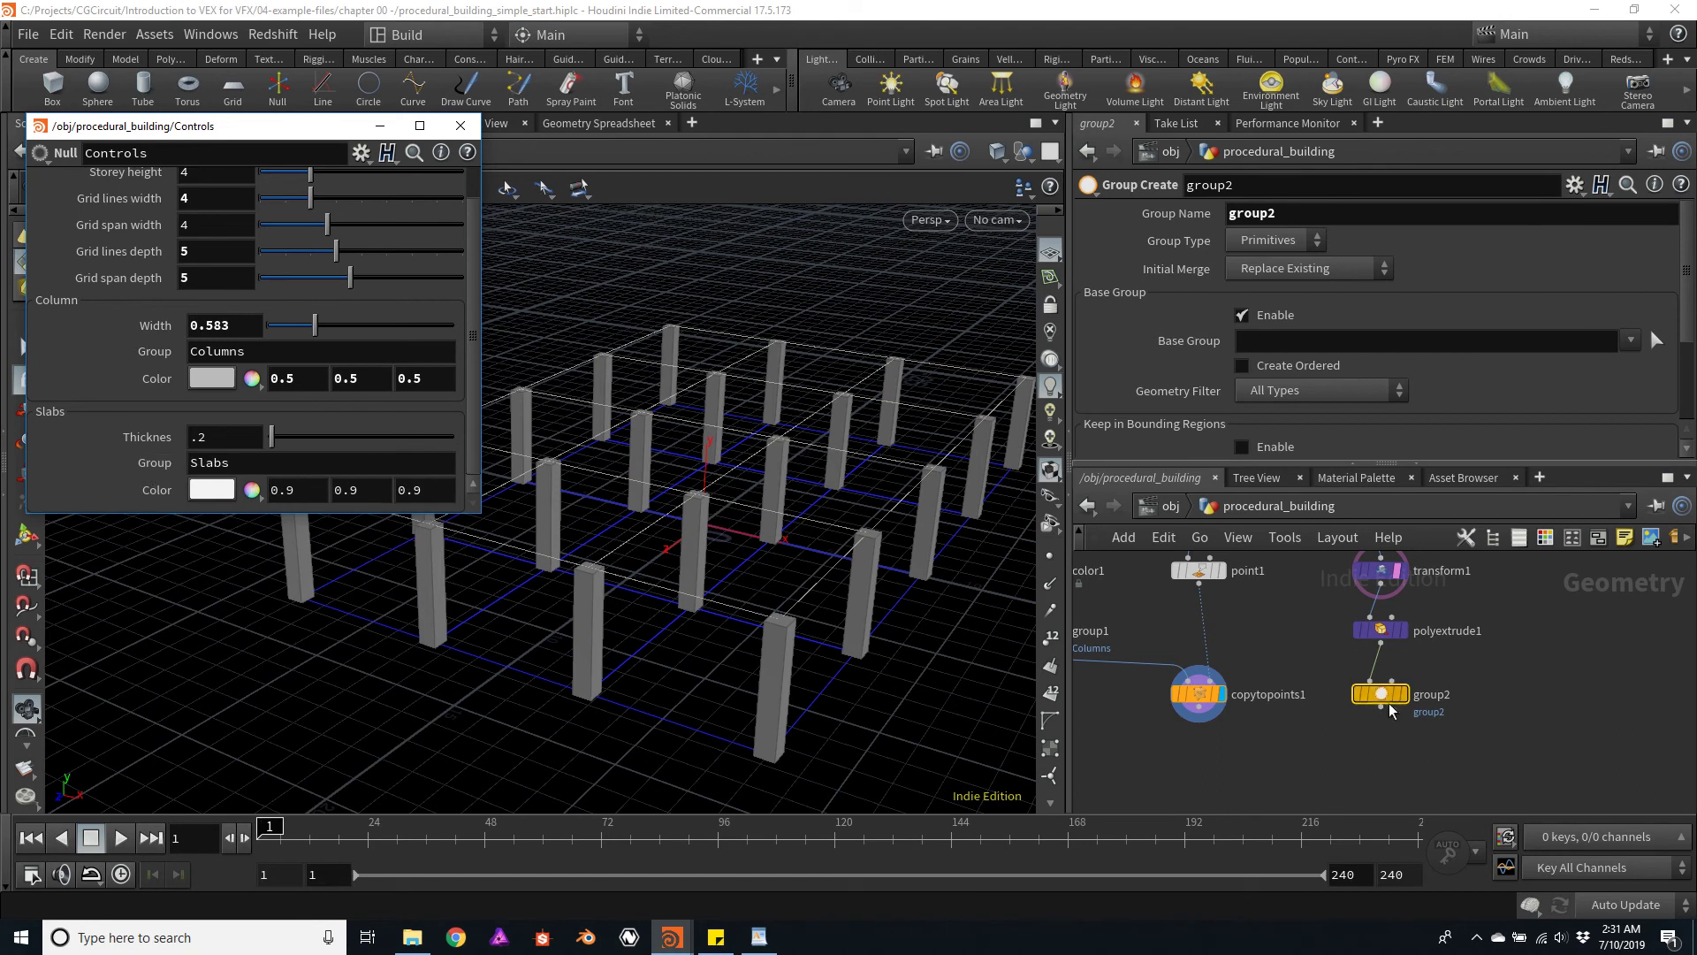
pyautogui.rightClick(1174, 214)
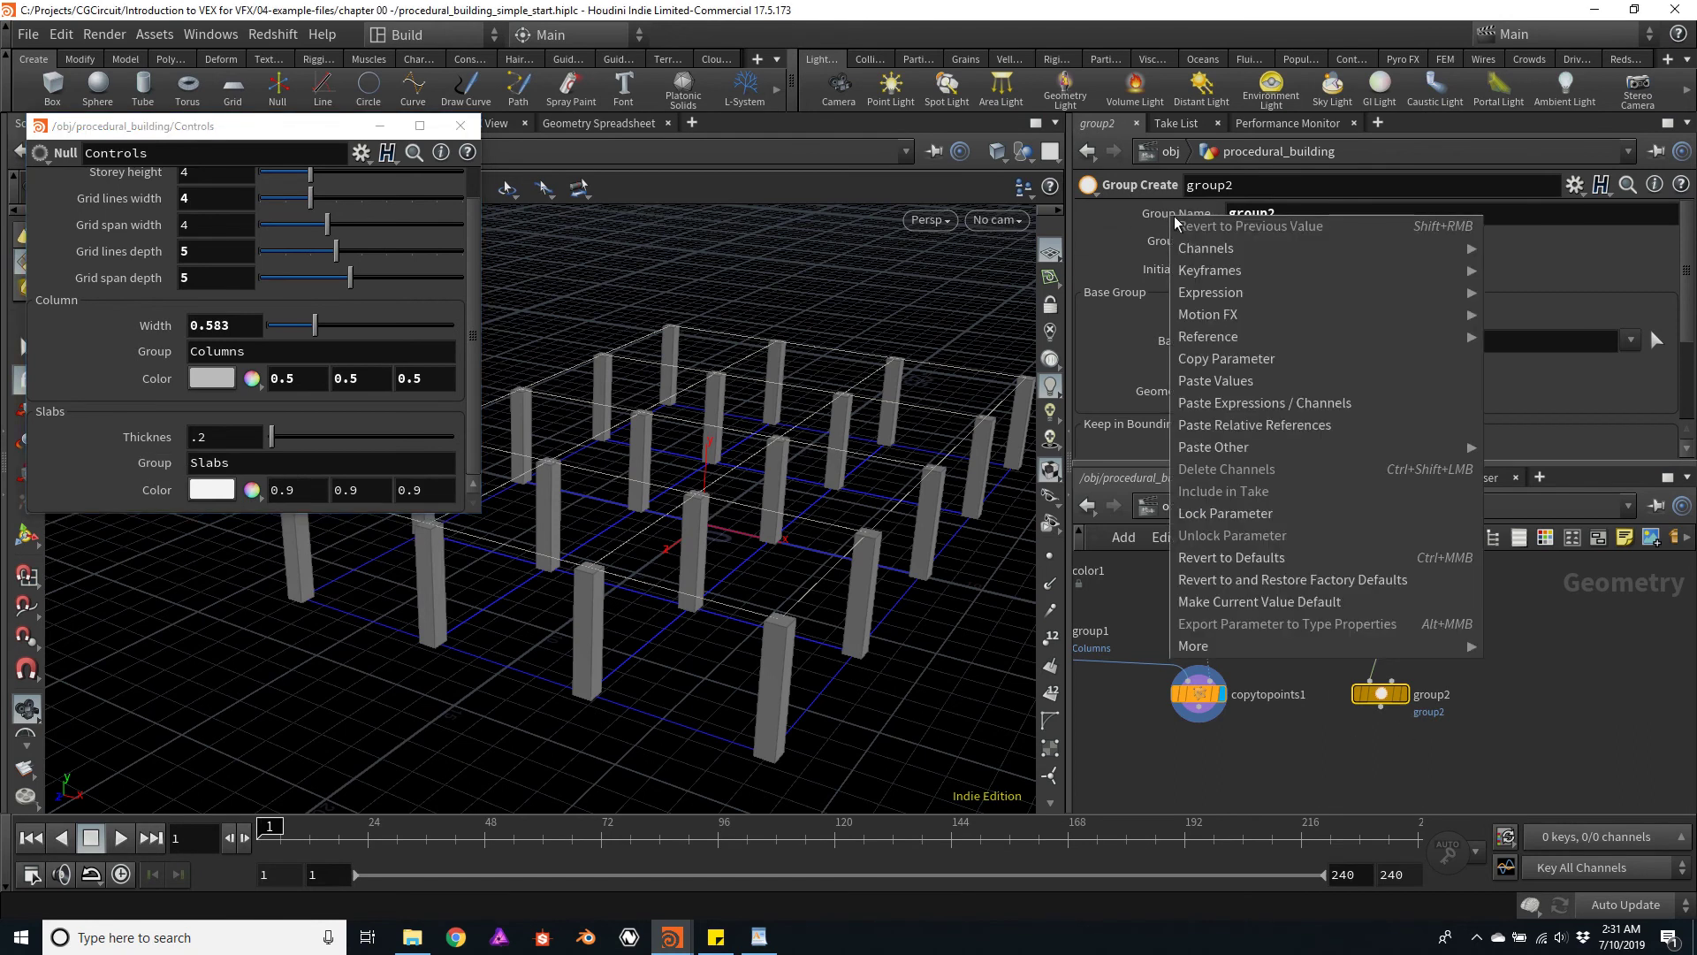
pyautogui.click(1296, 428)
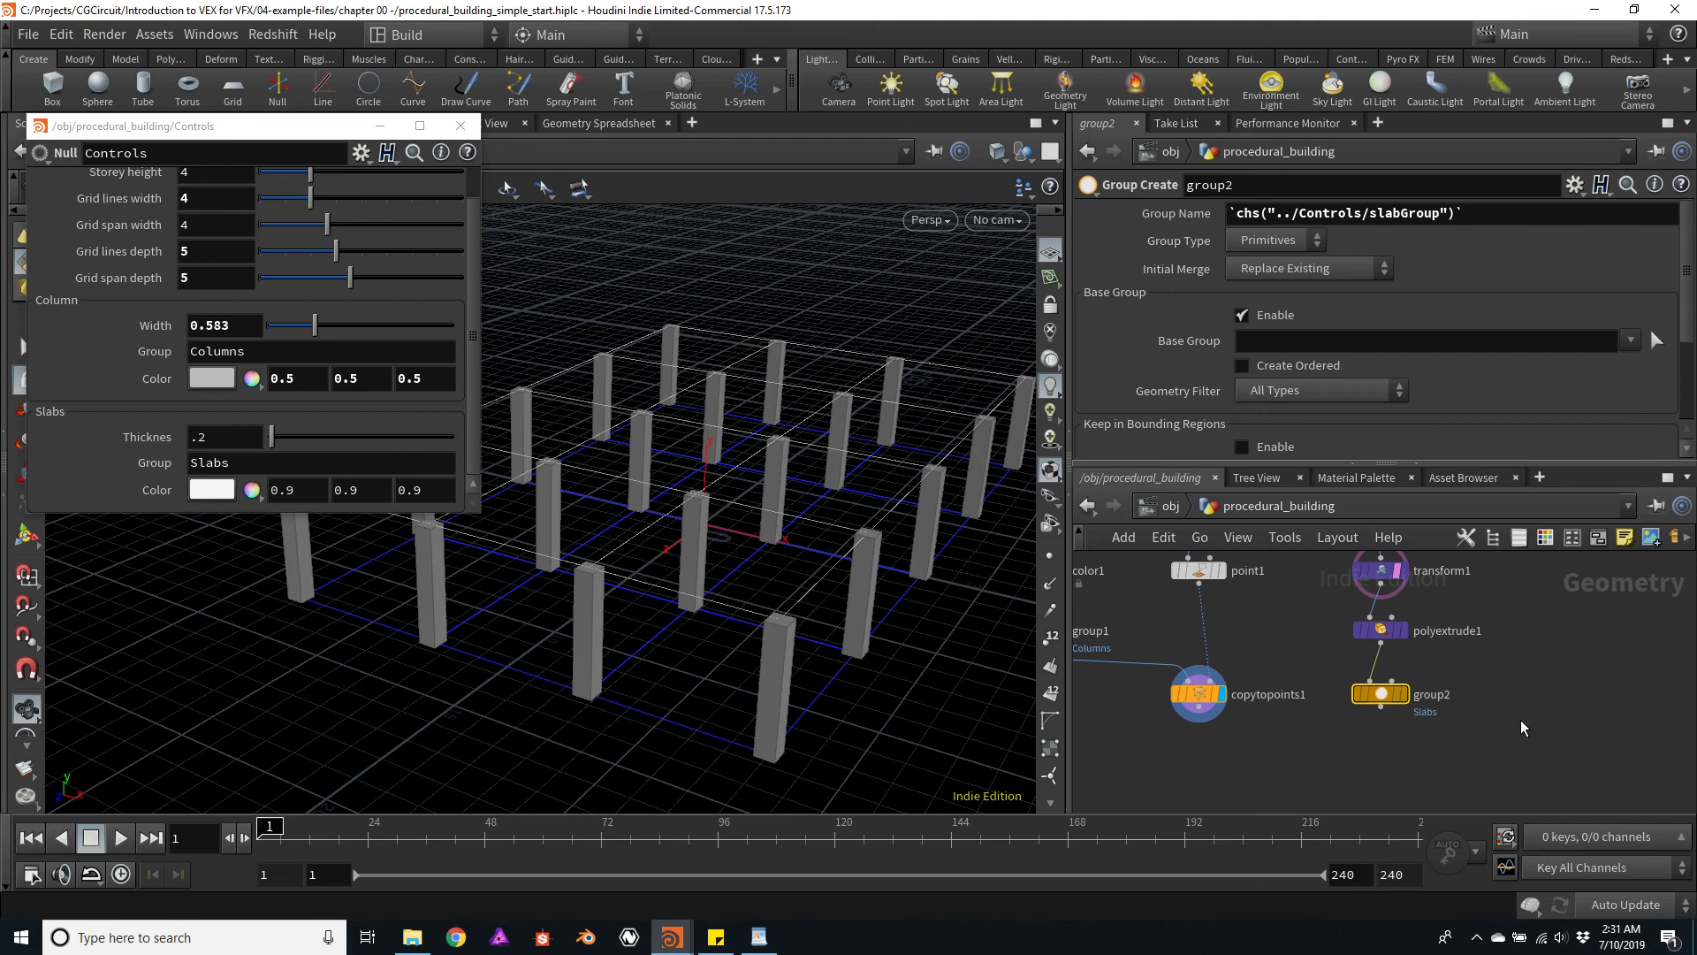
pyautogui.click(1381, 709)
# Add a Color node below group2 and display it
pyautogui.press('Tab')
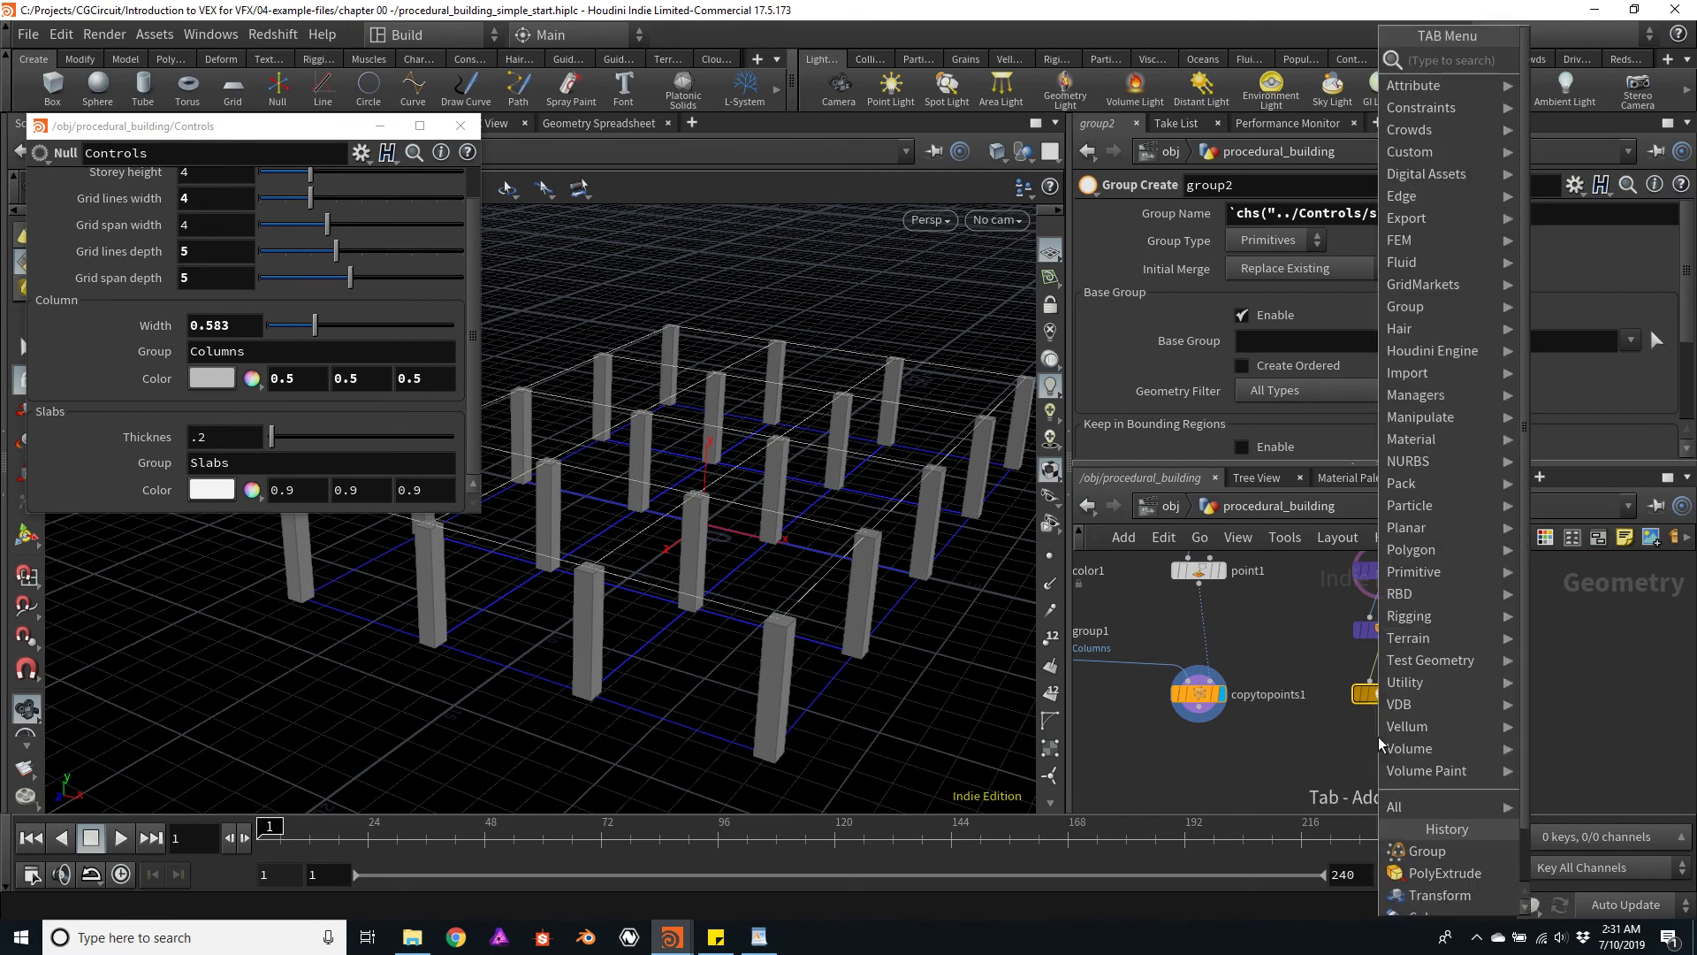
pyautogui.write('color')
pyautogui.press('Return')
pyautogui.click(1384, 747)
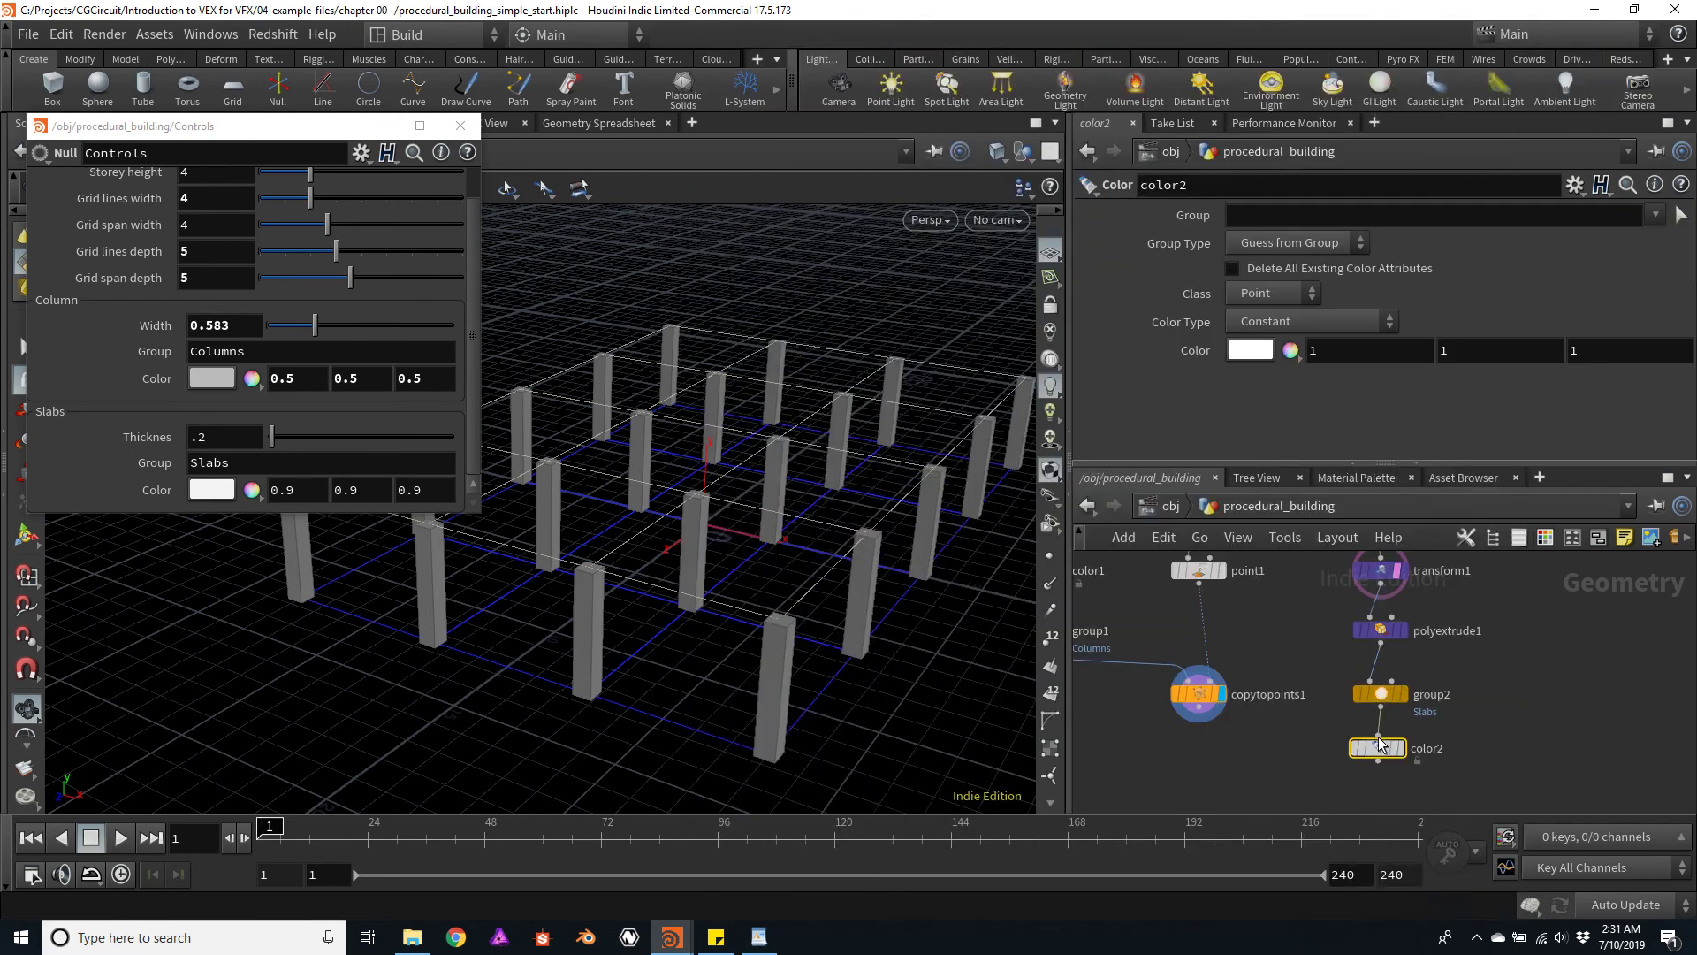
pyautogui.click(1398, 748)
pyautogui.moveTo(1386, 750); pyautogui.dragTo(1389, 755)
pyautogui.keyDown('alt'); pyautogui.moveTo(785, 501); pyautogui.dragTo(794, 496); pyautogui.keyUp('alt')
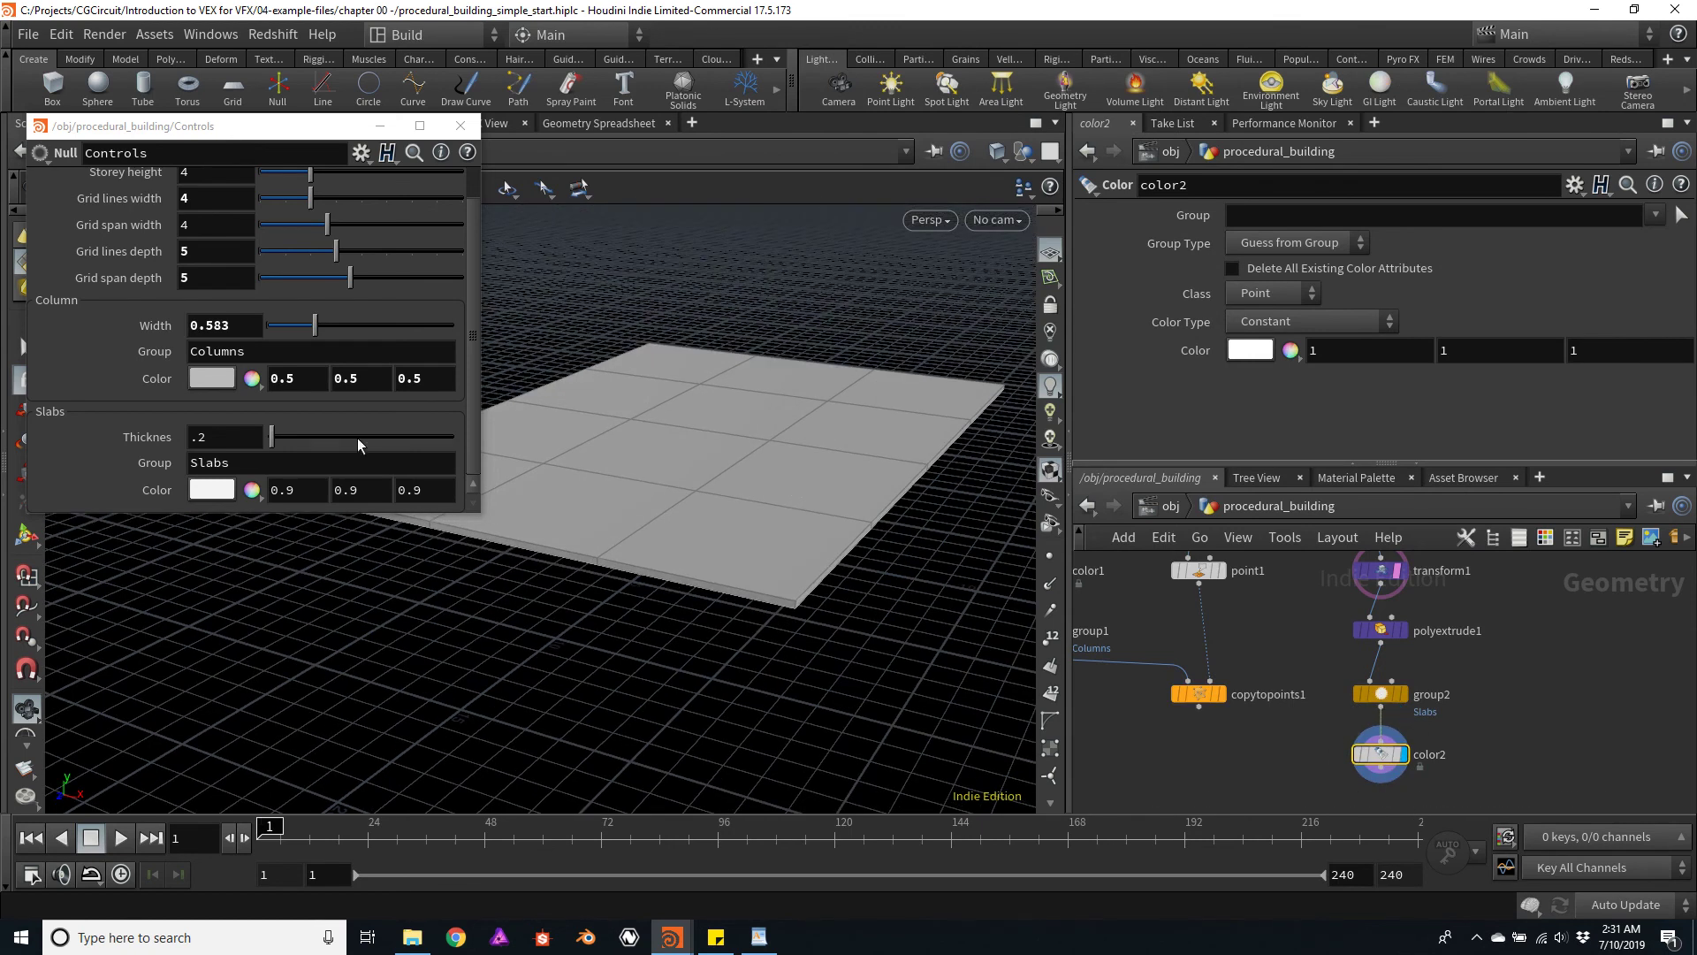
# Link color2's Color to the Controls Slabs colour parameter
pyautogui.rightClick(150, 491)
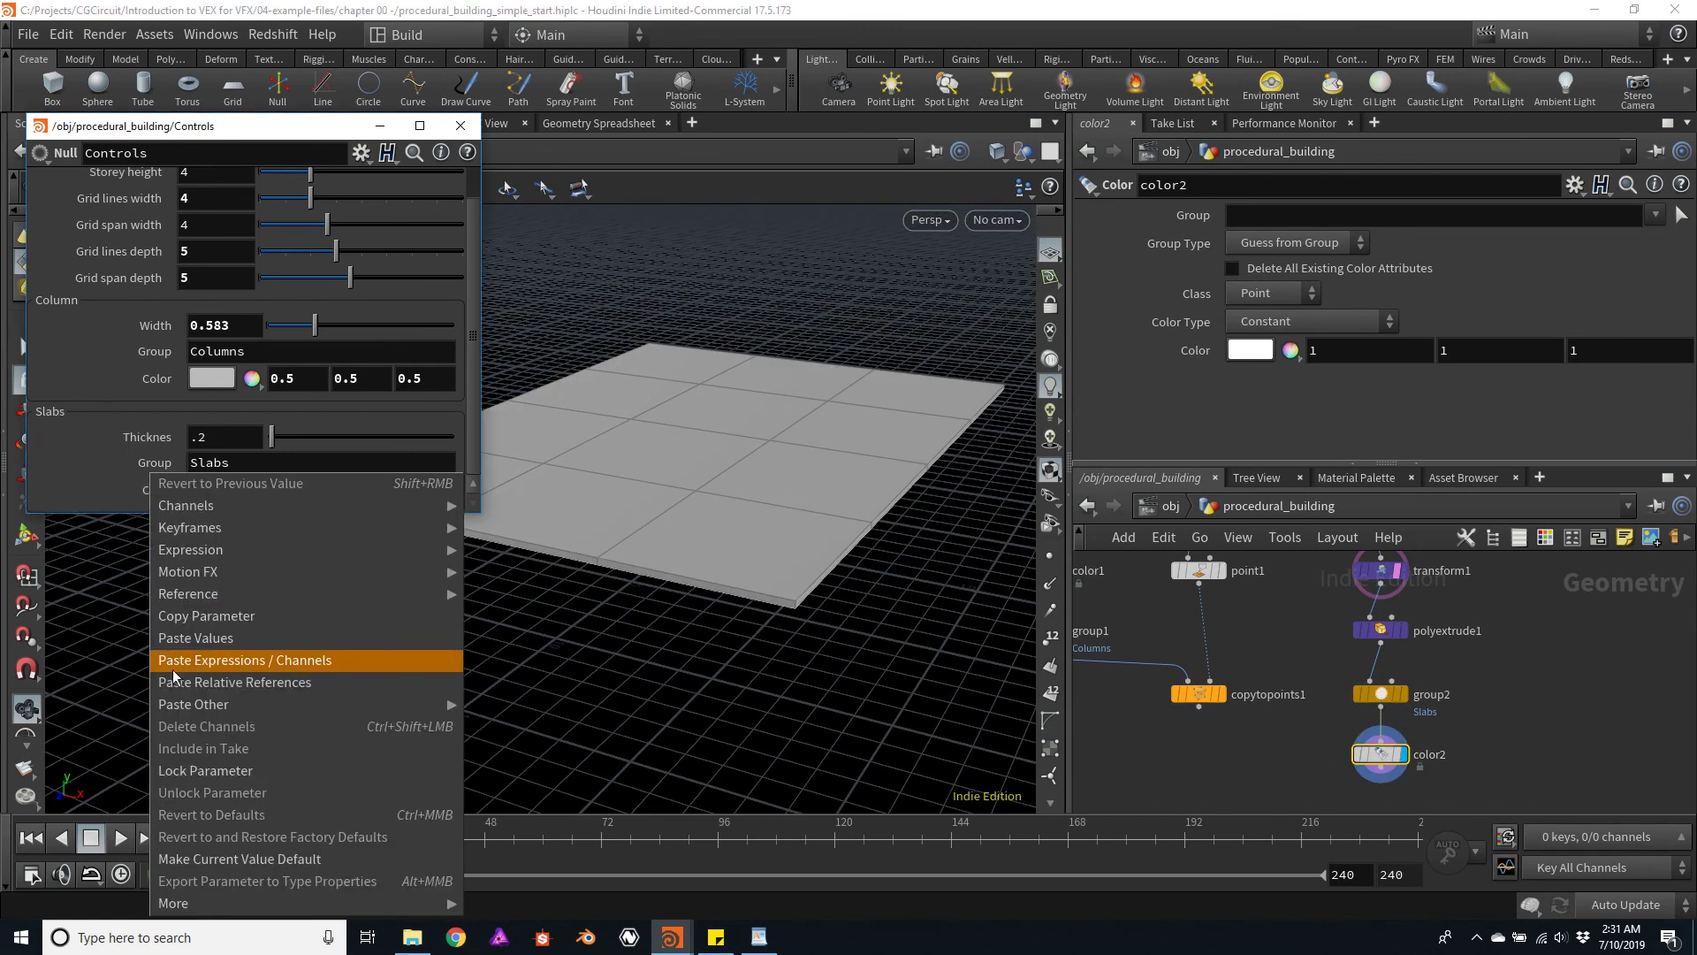
pyautogui.click(206, 615)
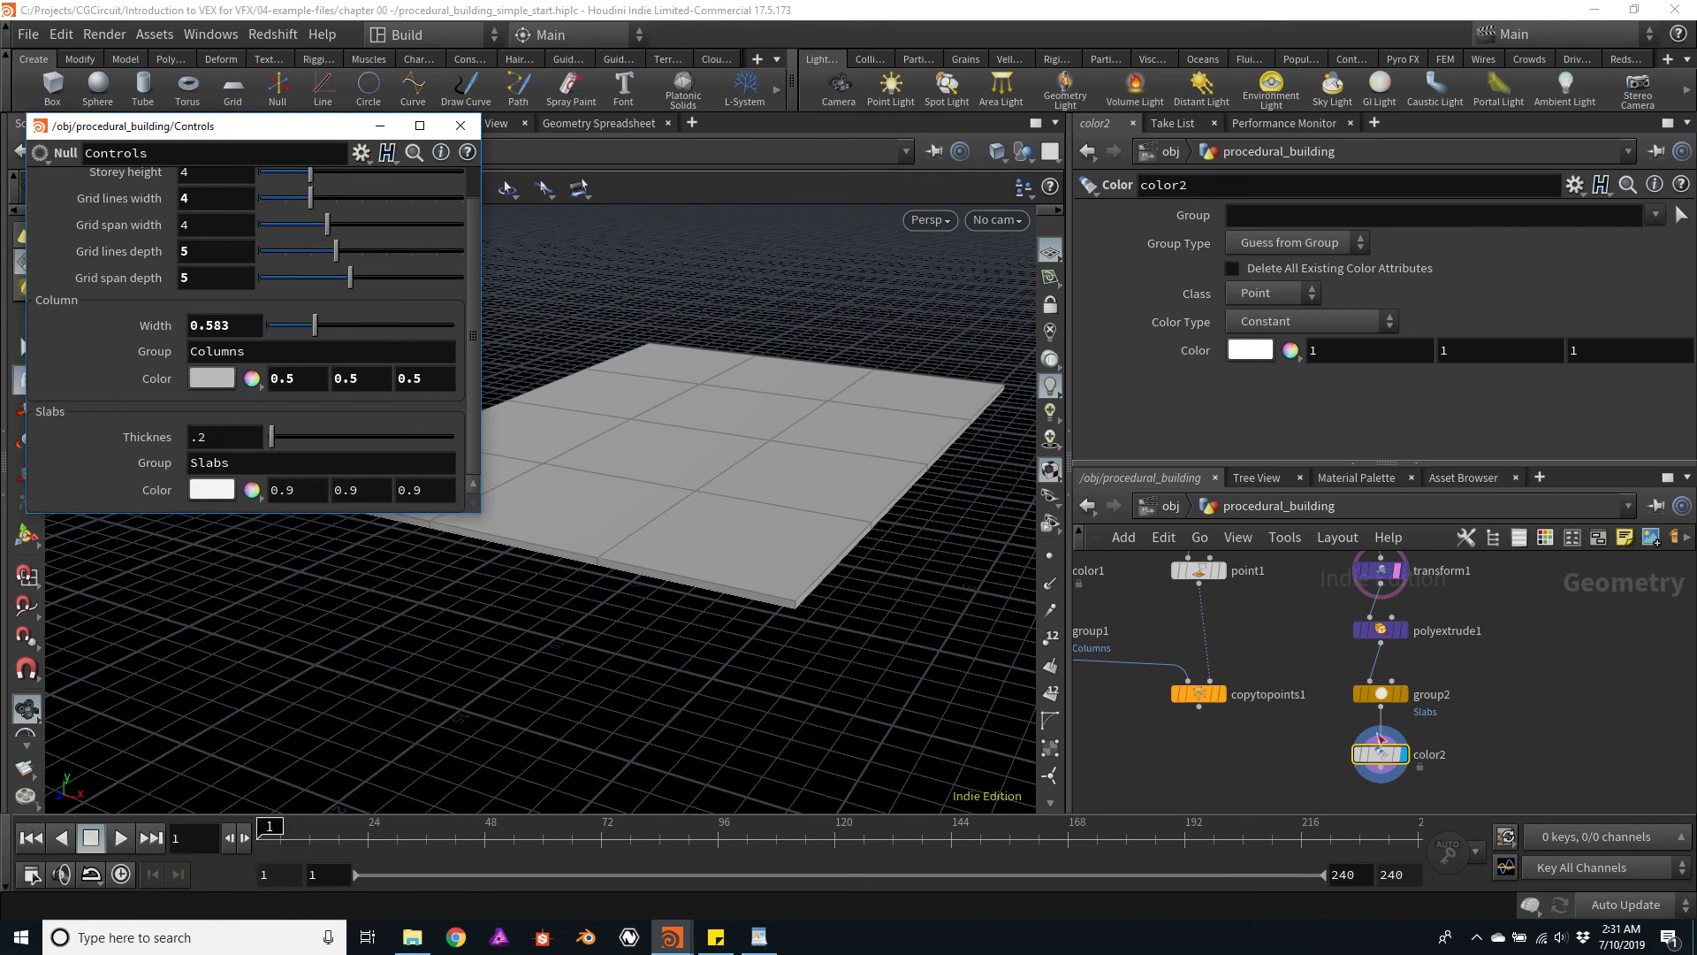
pyautogui.rightClick(1195, 352)
pyautogui.click(1297, 558)
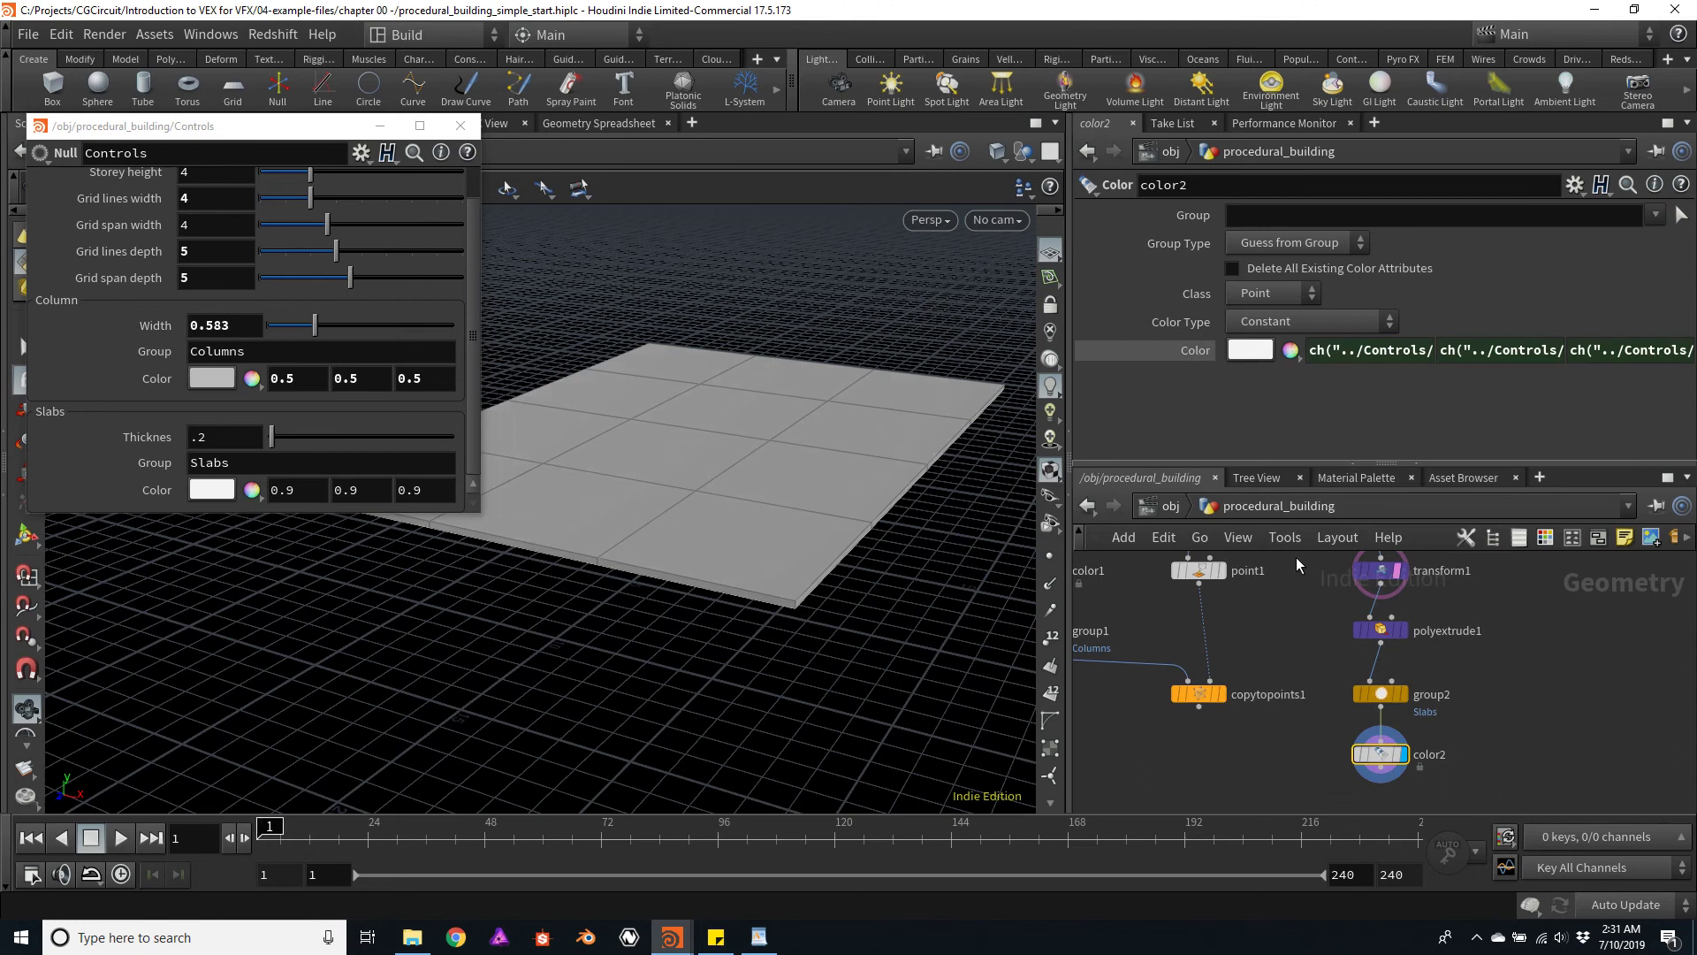
# Set the Slabs colour to light 0.75 grey
pyautogui.click(203, 487)
pyautogui.click(594, 327)
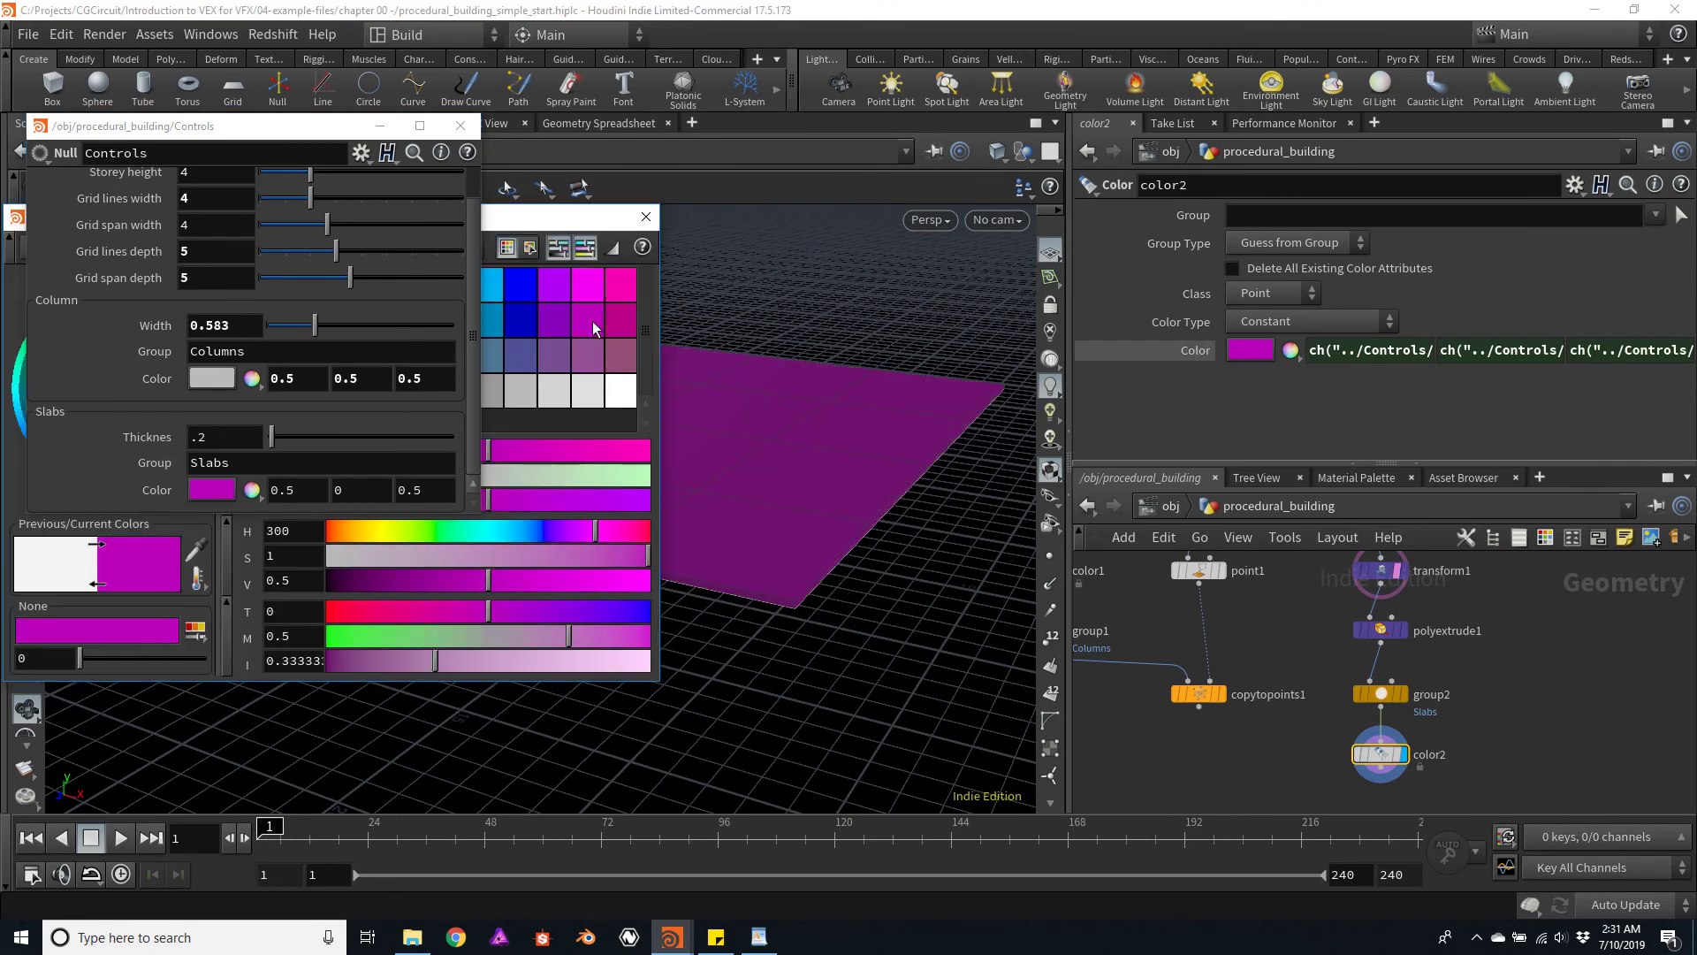
pyautogui.click(561, 360)
pyautogui.click(580, 396)
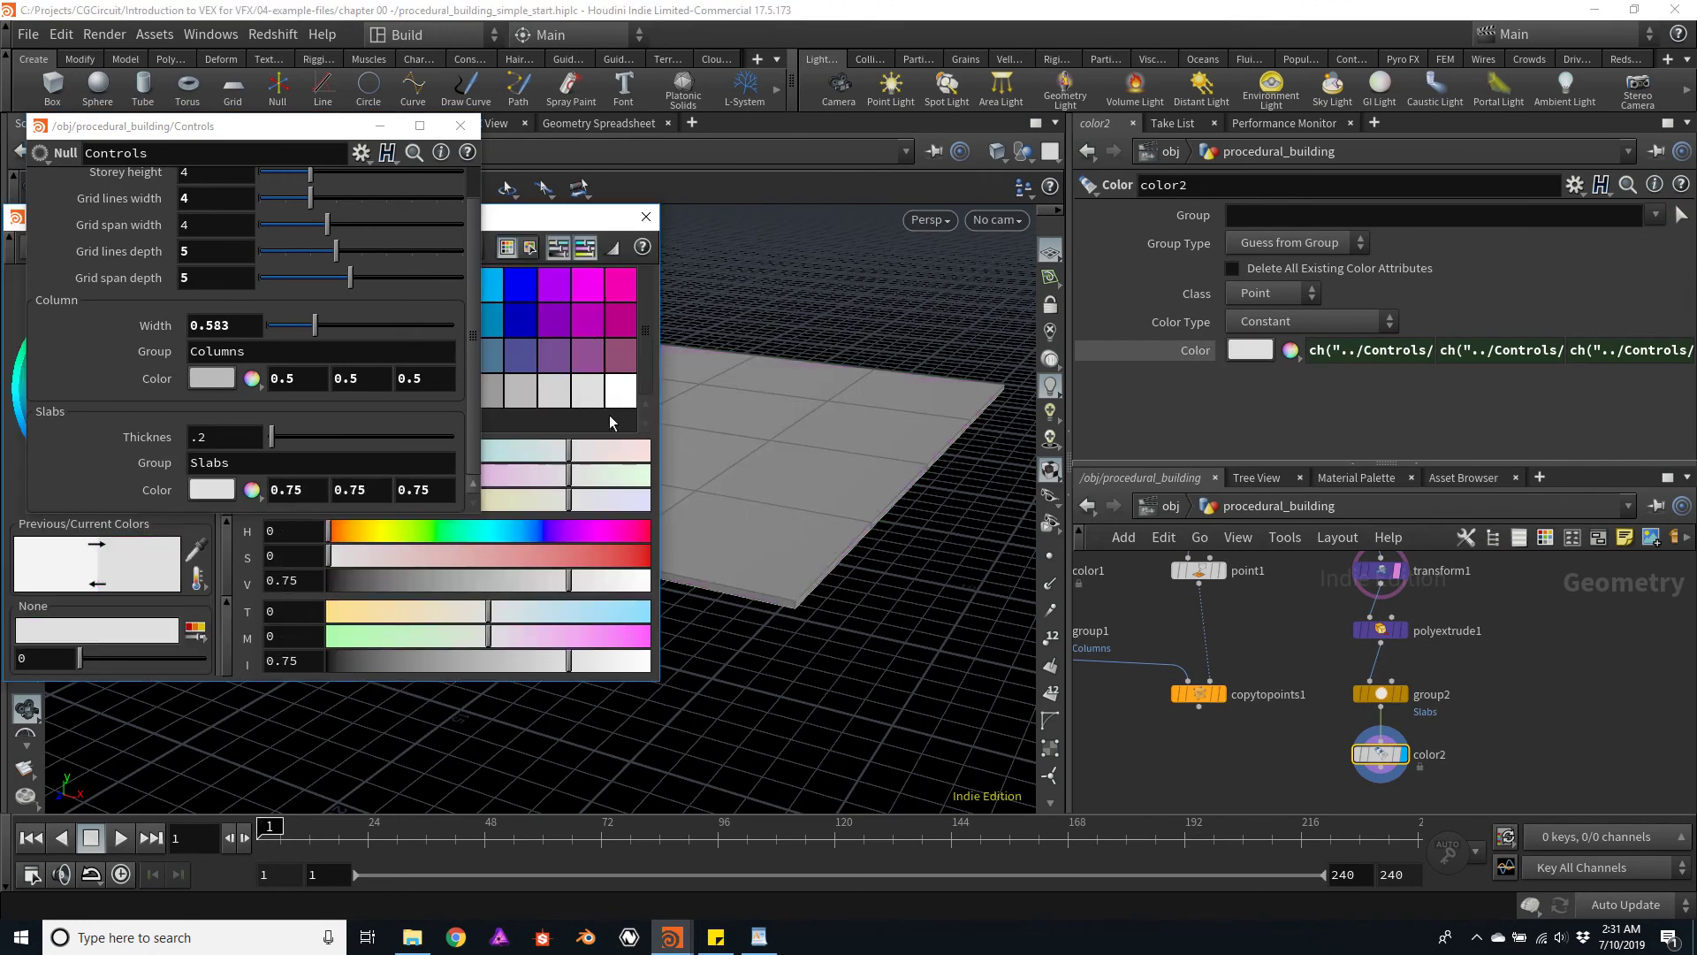
pyautogui.click(646, 217)
pyautogui.scroll(4, 849, 450)
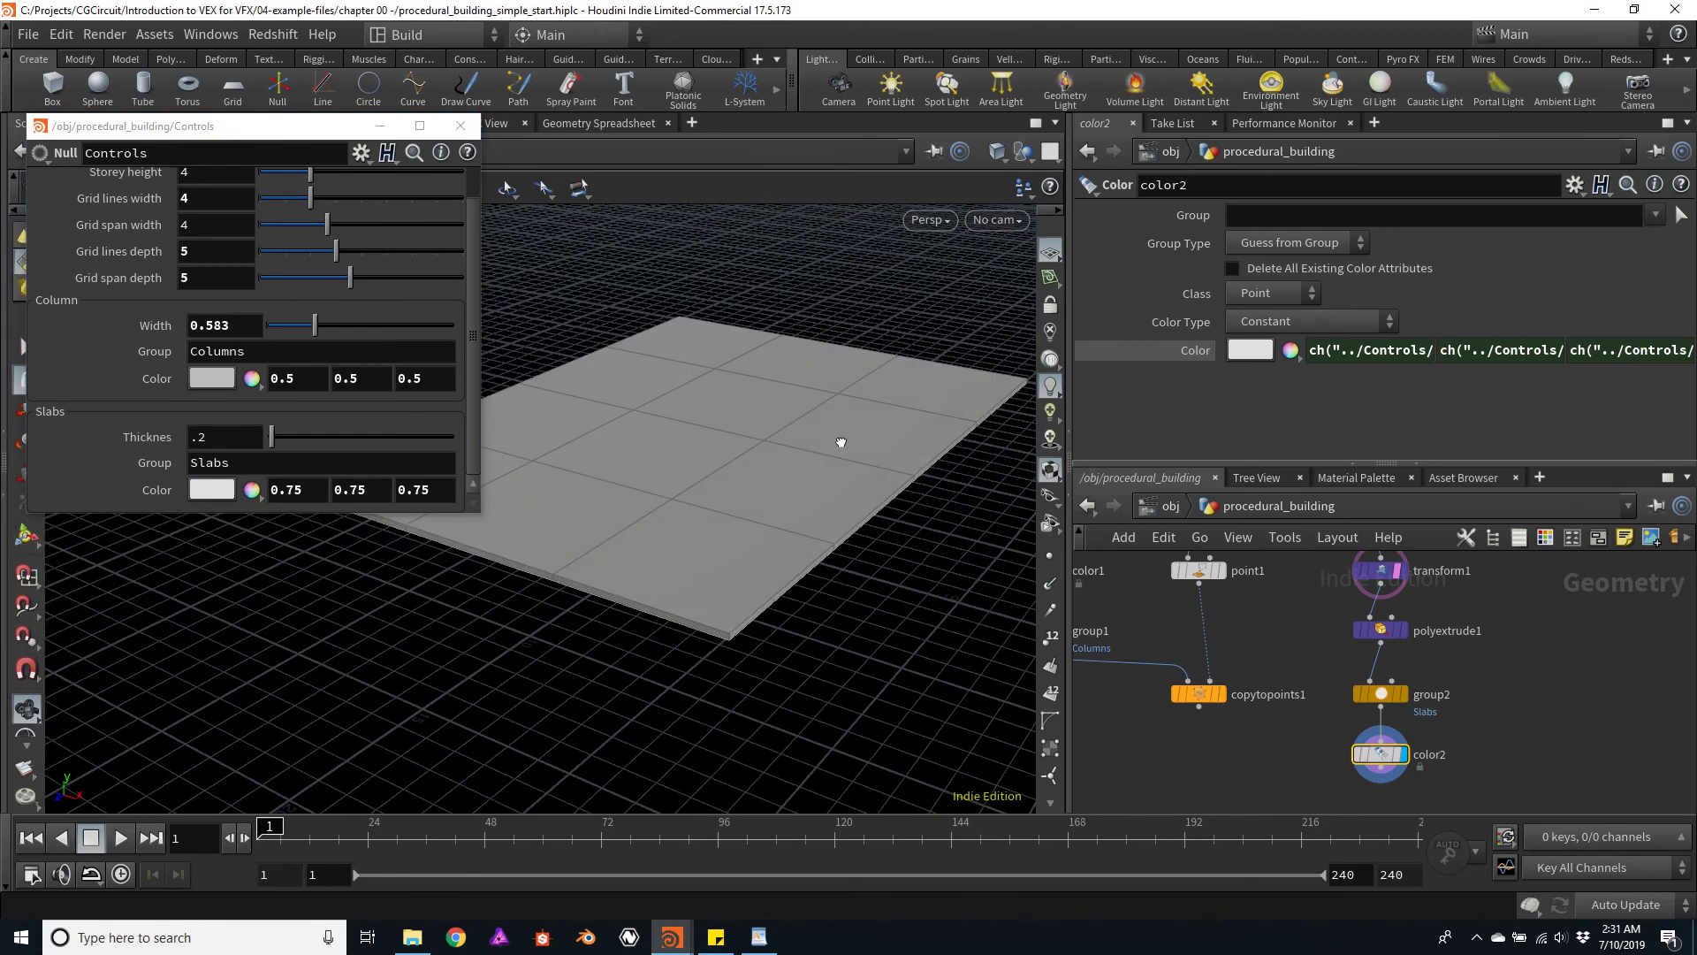
pyautogui.scroll(-3, 1297, 707)
pyautogui.scroll(-2, 1297, 725)
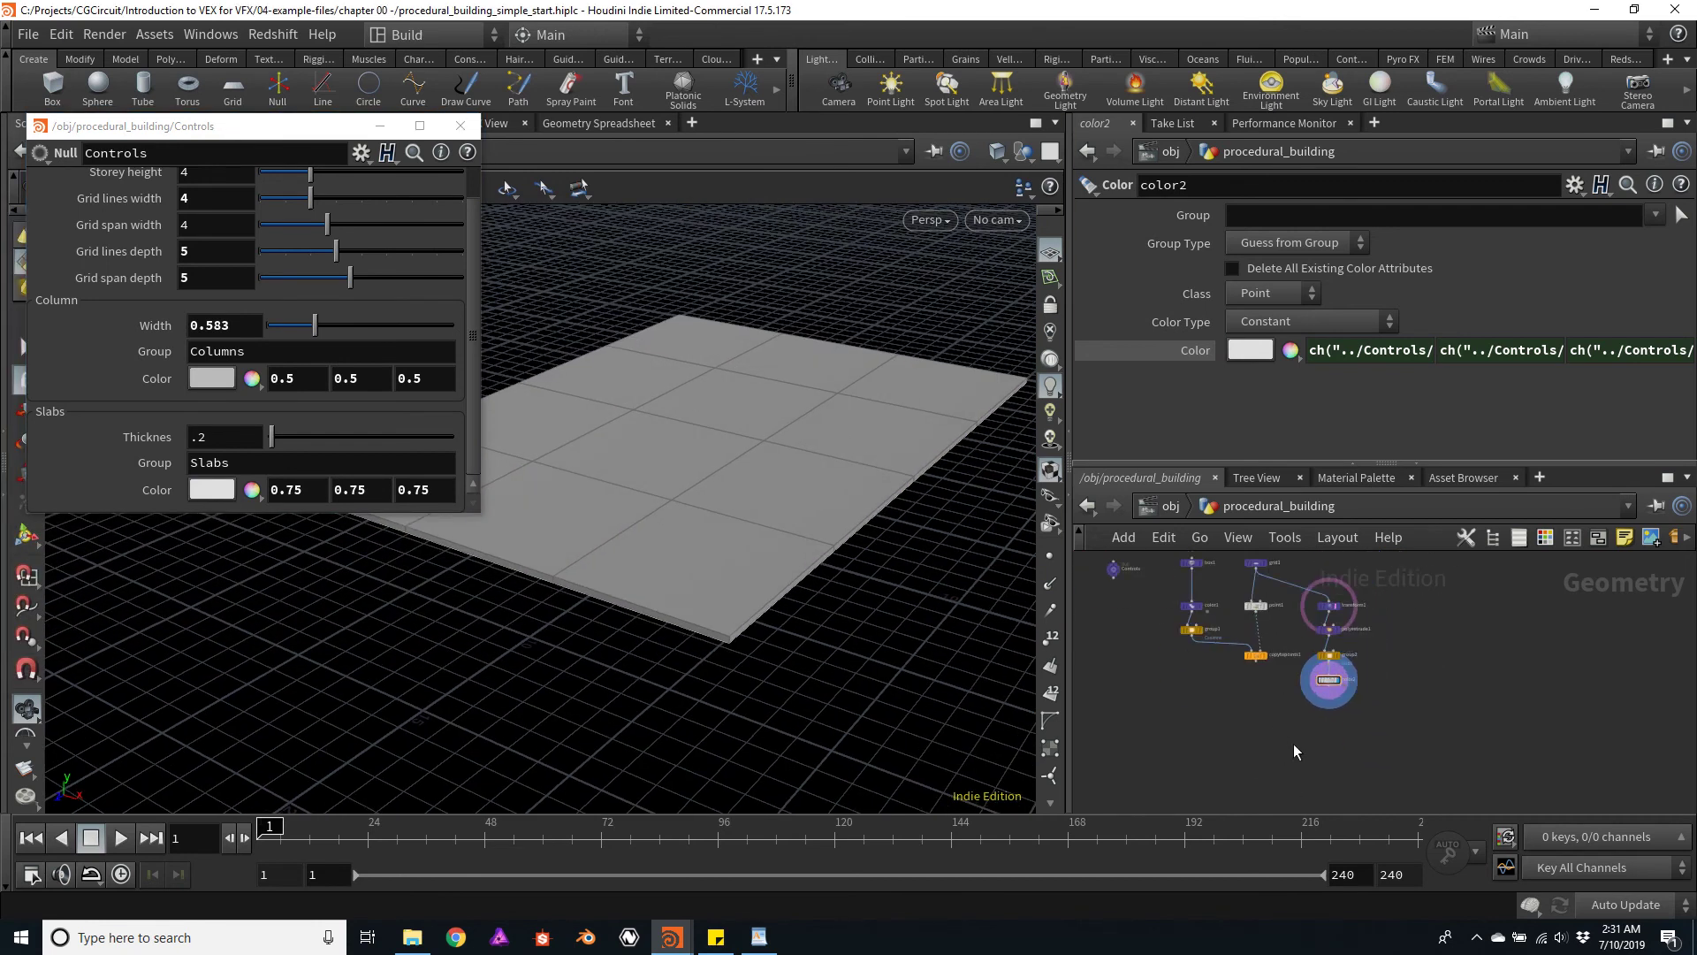
# Add merge1 combining copytopoints1 and color2, and display it
pyautogui.press('Tab')
pyautogui.write('merg')
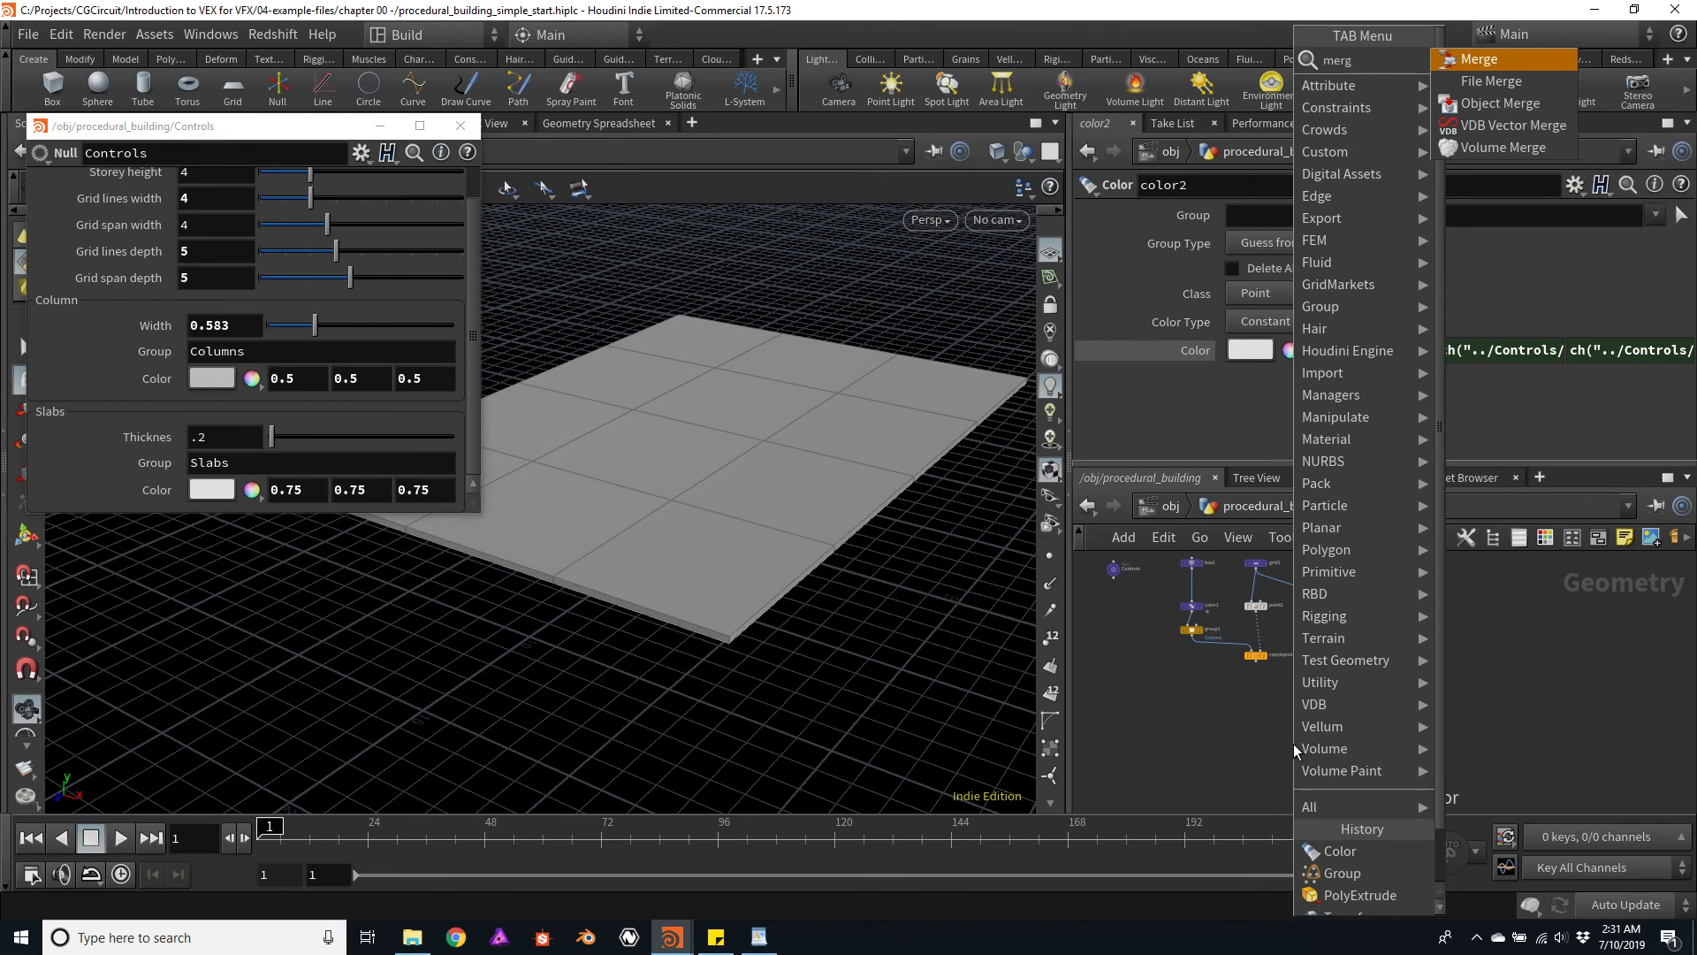
pyautogui.press('Return')
pyautogui.click(1265, 730)
pyautogui.scroll(2, 1275, 703)
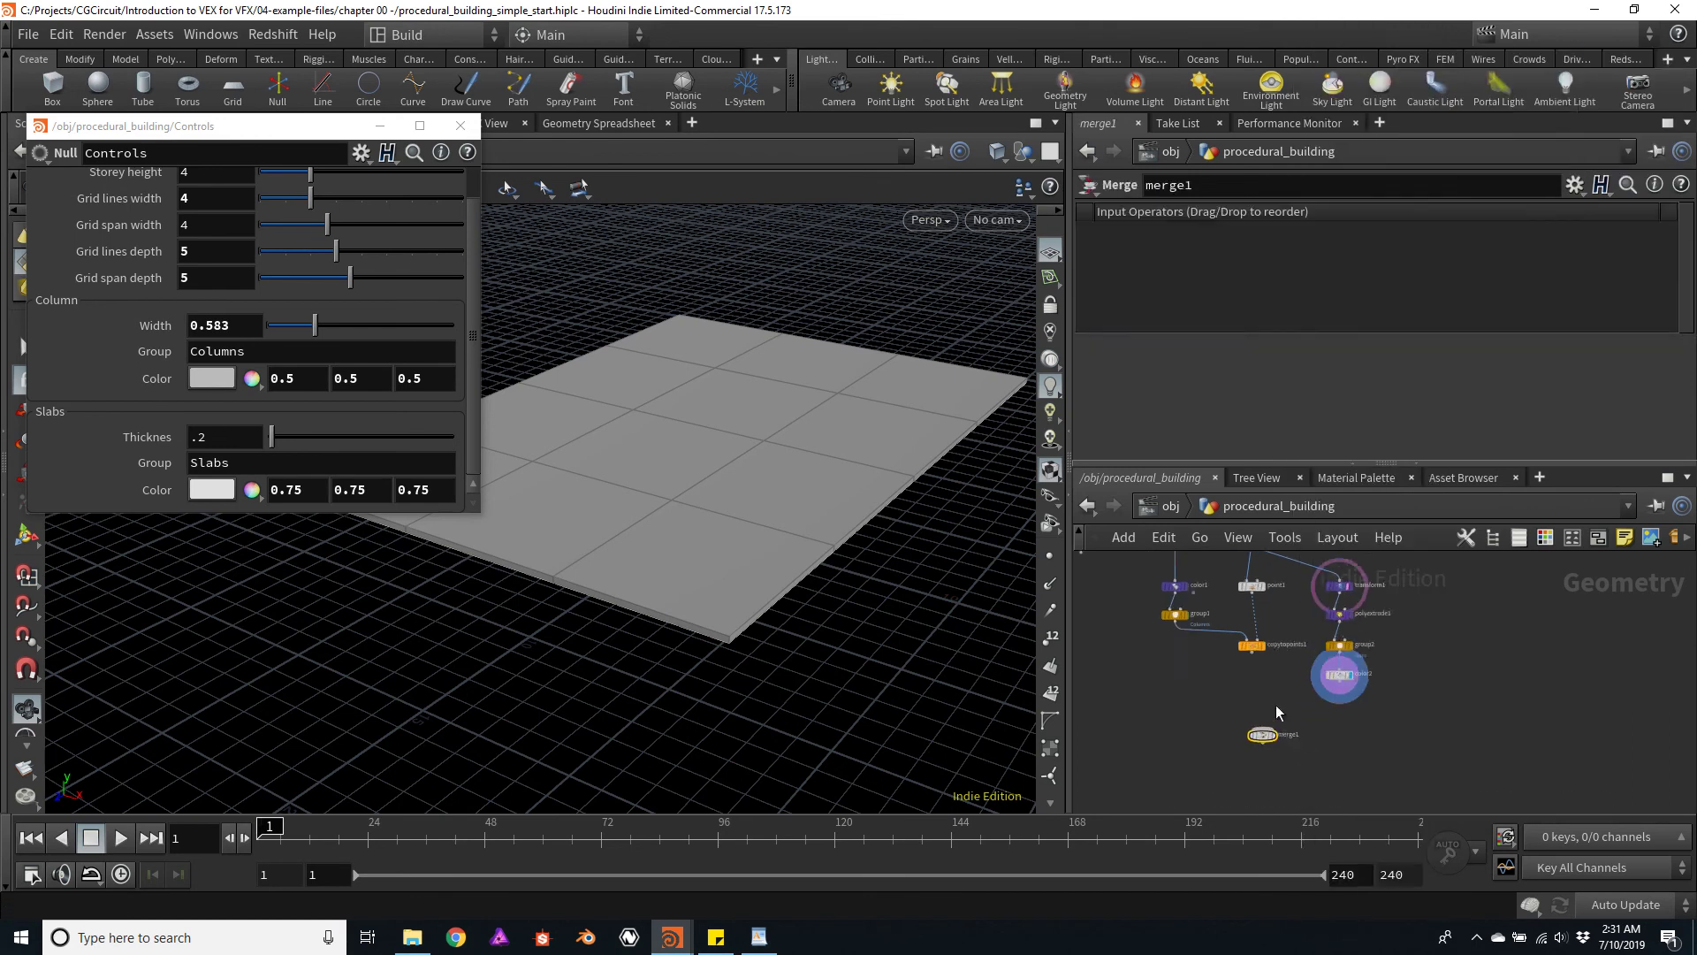
pyautogui.click(1246, 642)
pyautogui.click(1266, 730)
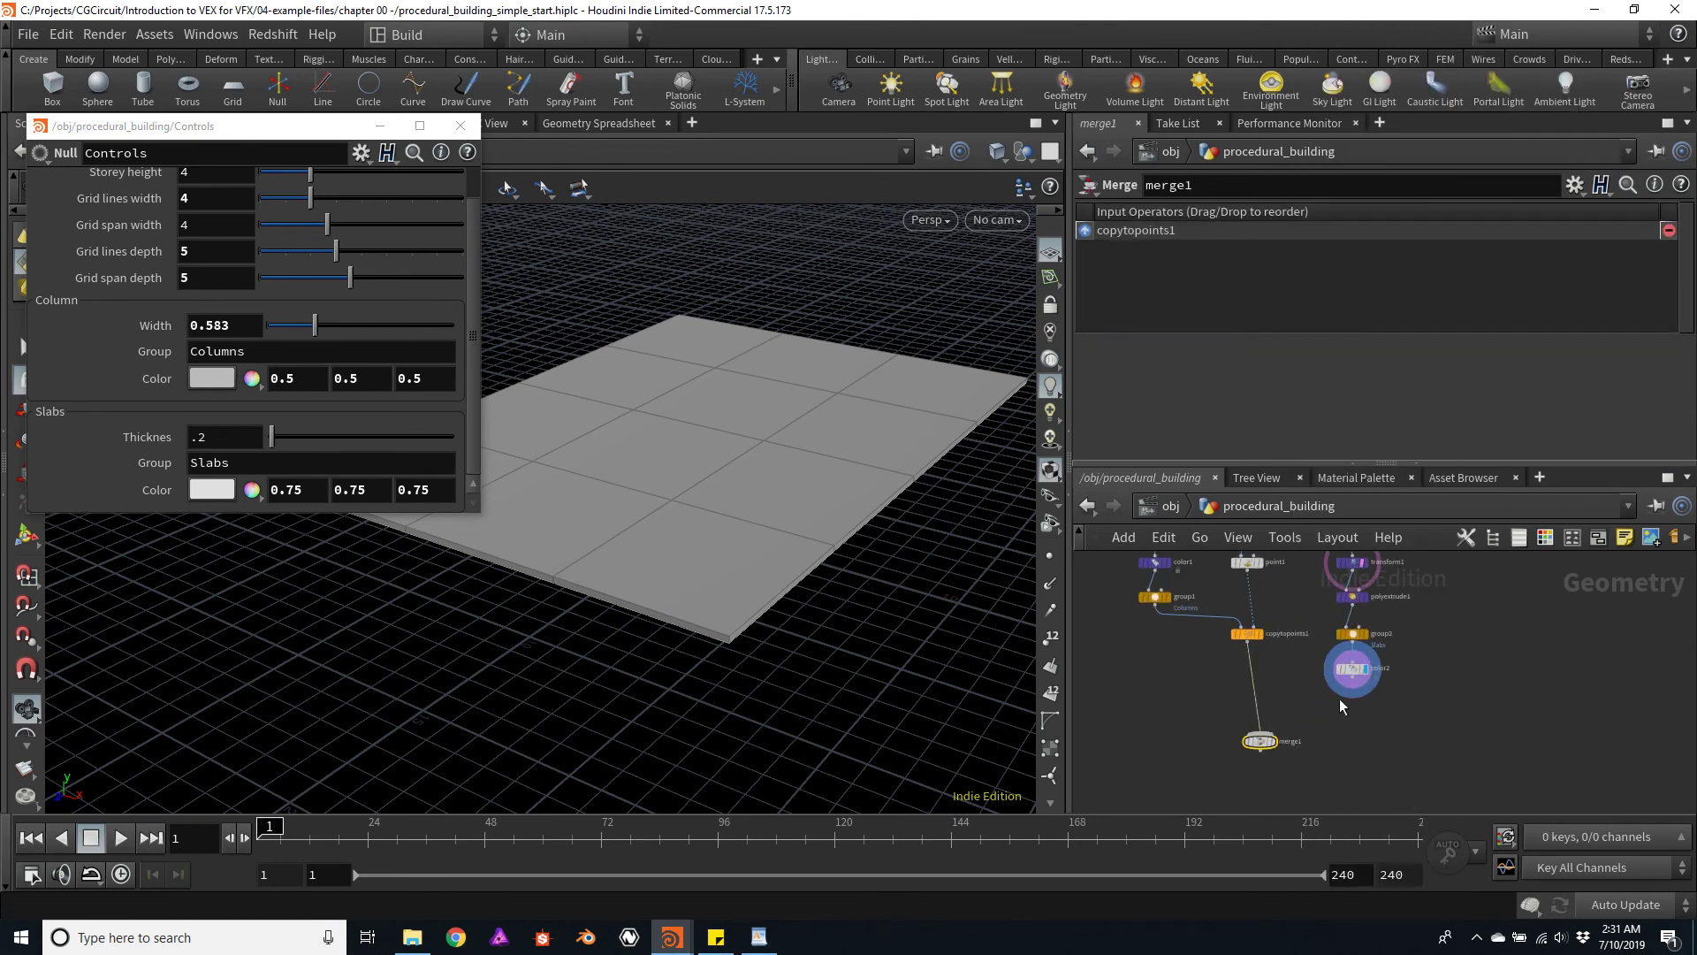
pyautogui.click(1353, 680)
pyautogui.click(1269, 734)
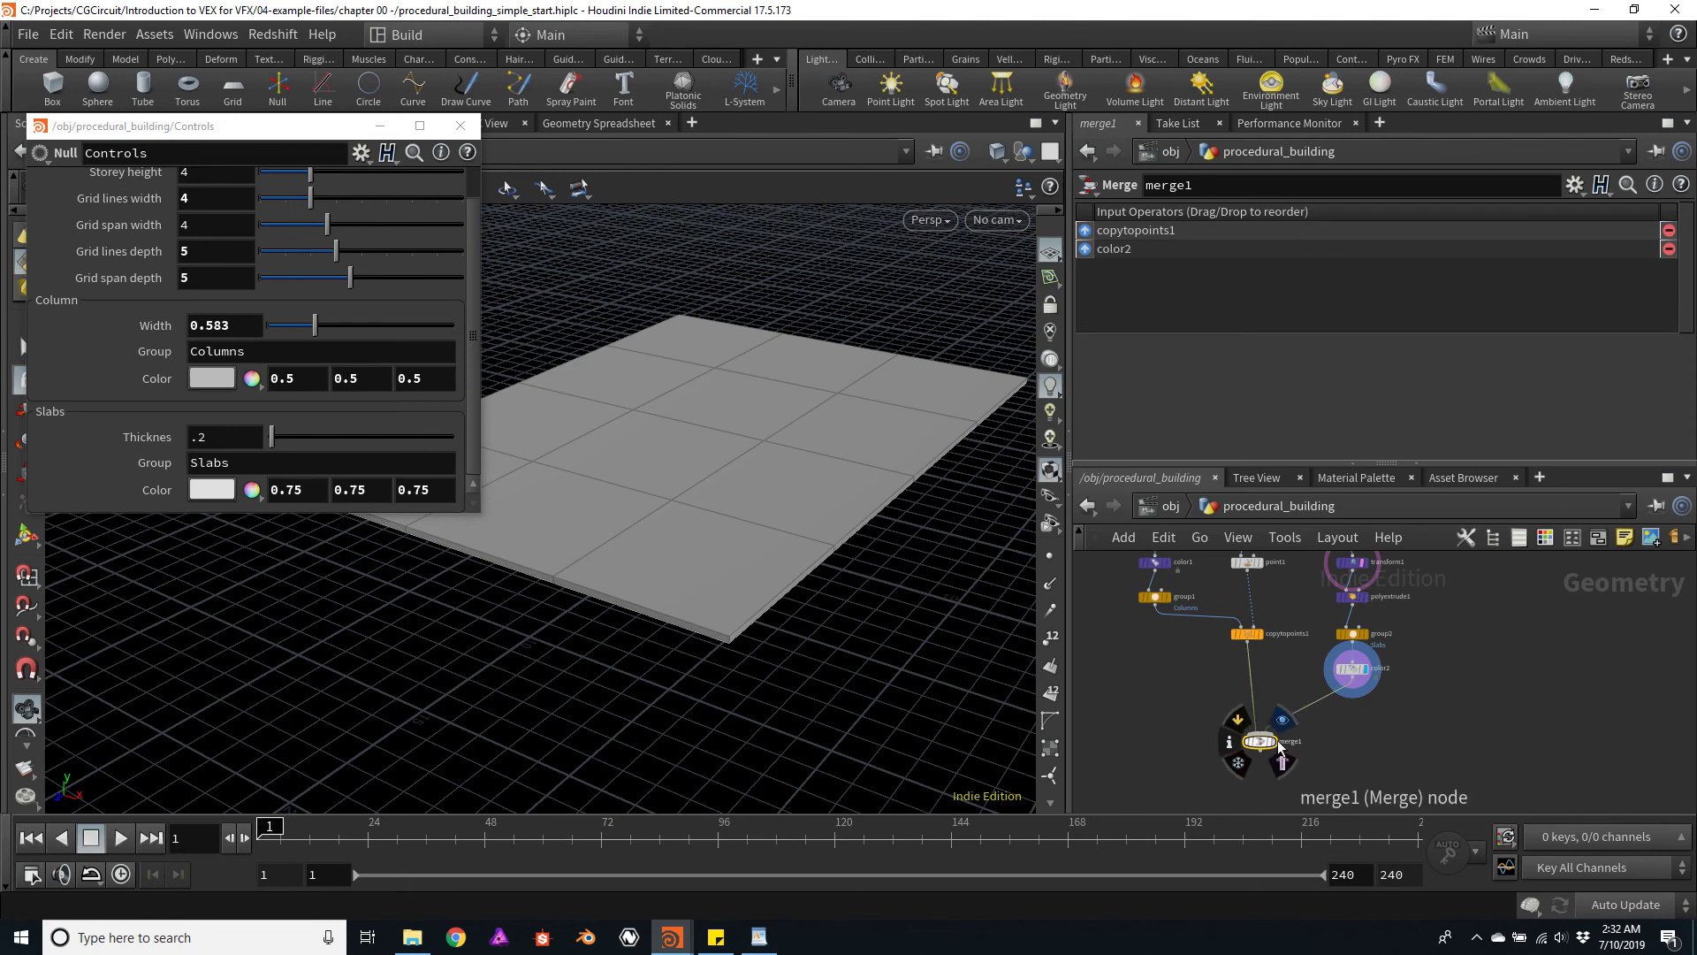
pyautogui.click(1274, 740)
pyautogui.moveTo(1257, 740); pyautogui.dragTo(1247, 741)
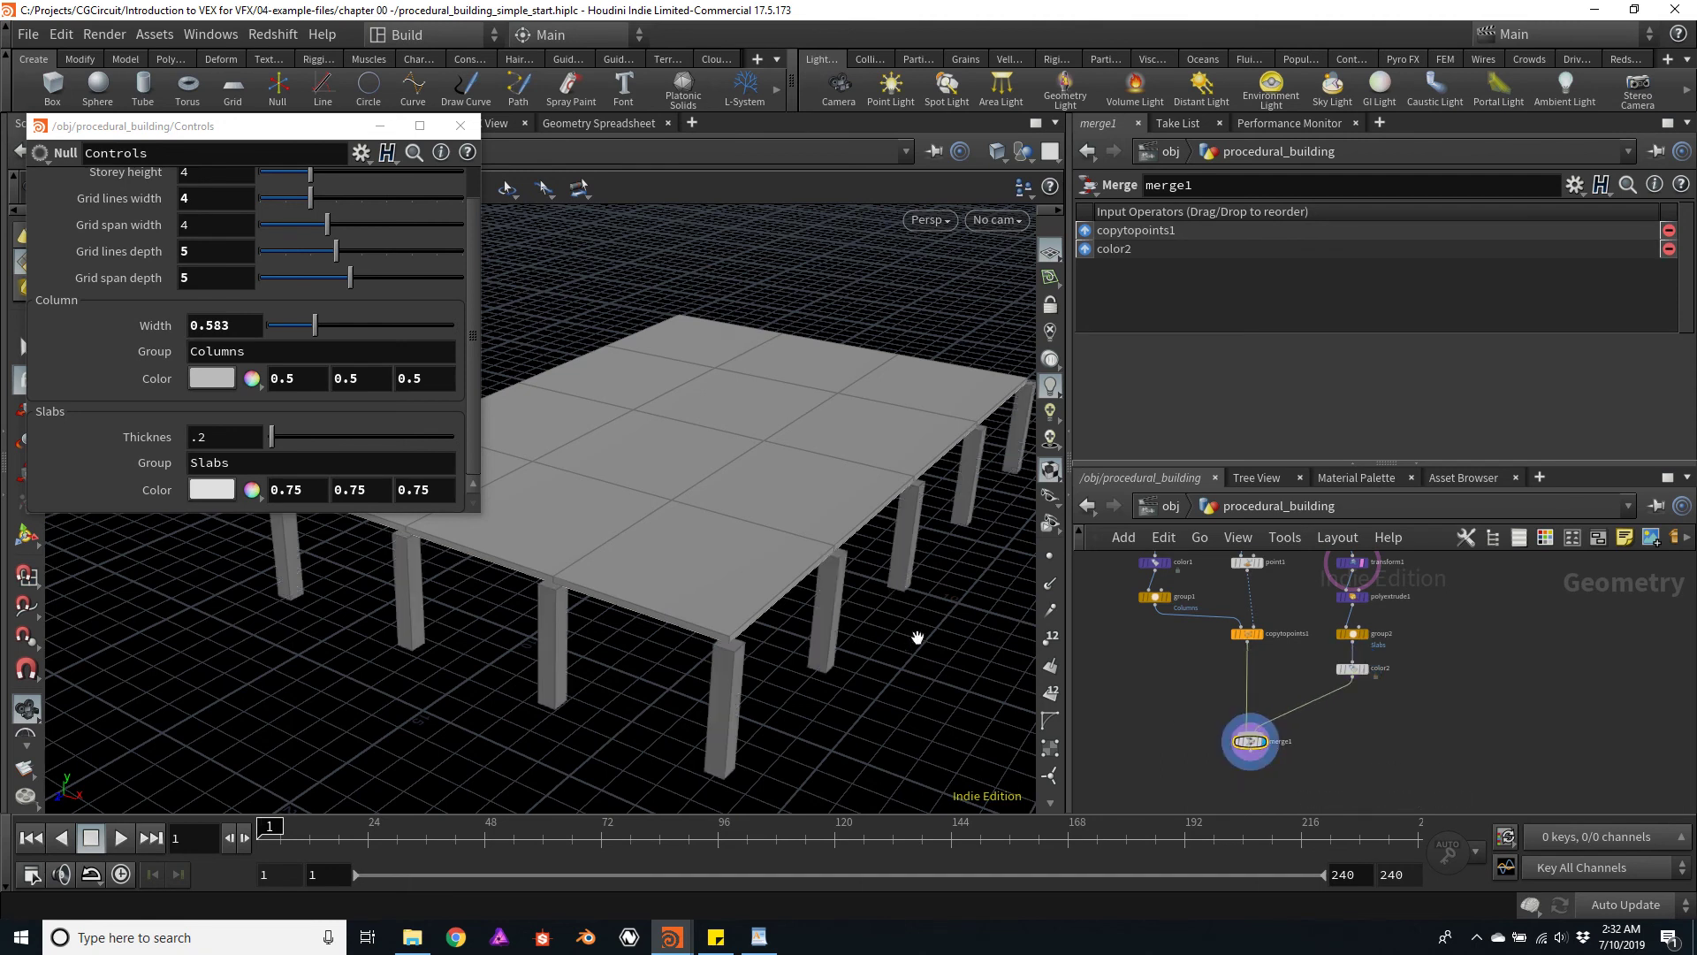
# Orbit in to see the columns standing under the slab grid
pyautogui.moveTo(891, 619); pyautogui.dragTo(875, 475)
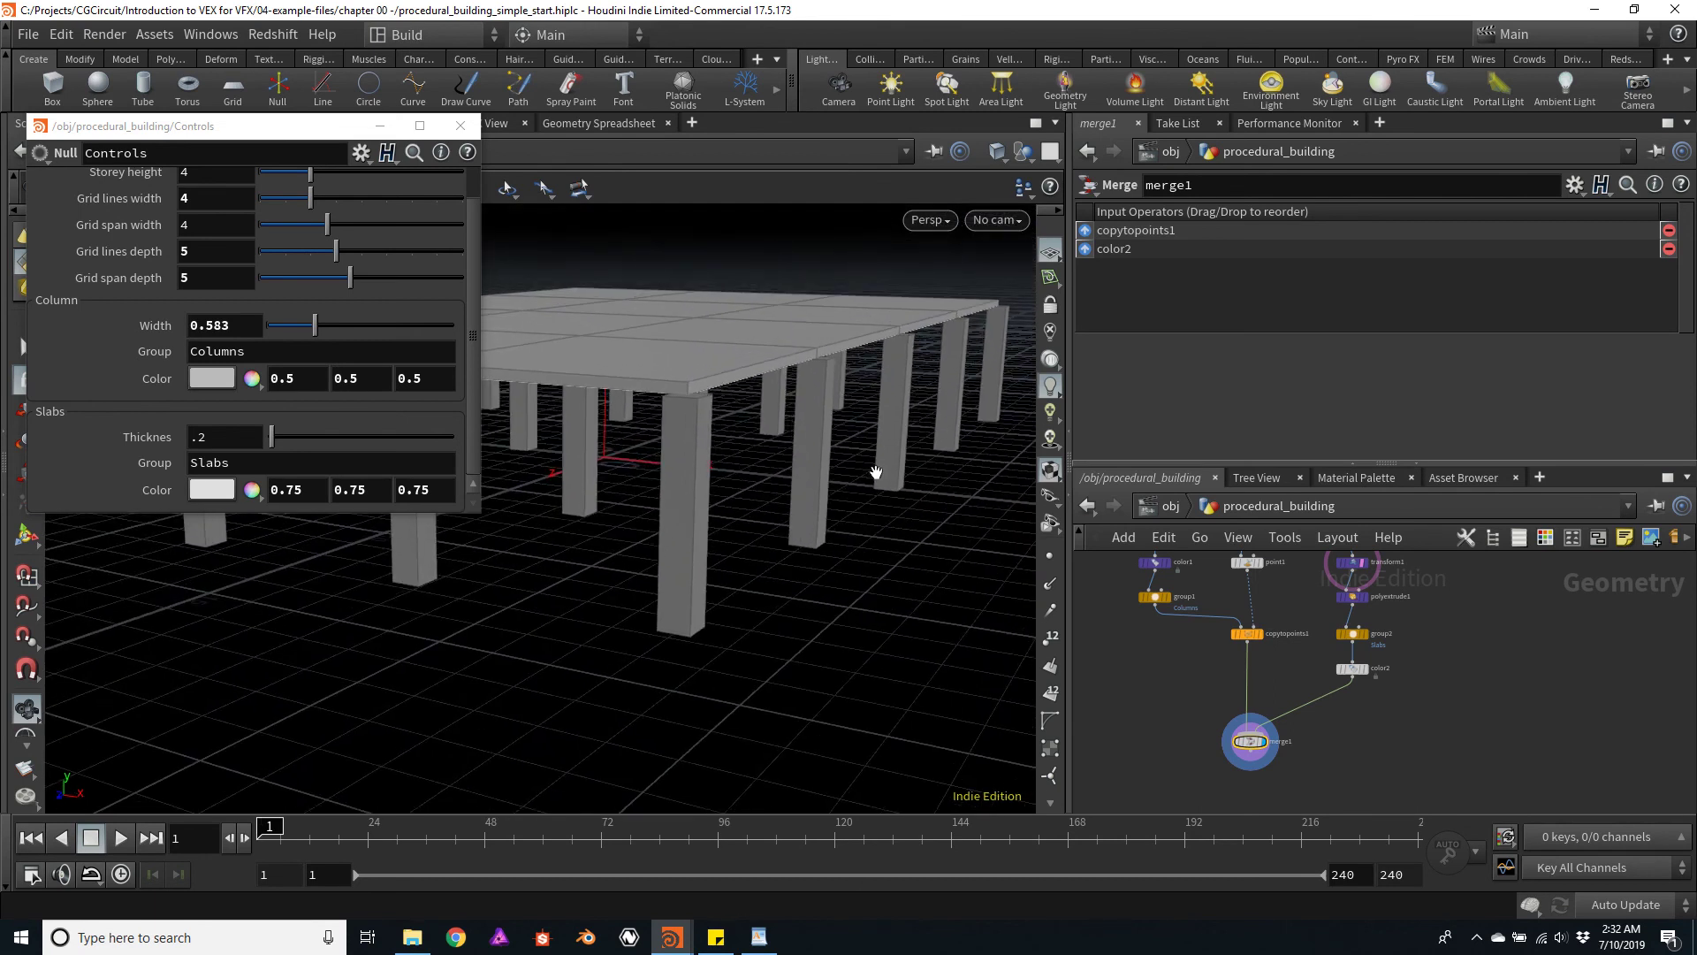
pyautogui.moveTo(875, 473); pyautogui.dragTo(823, 422)
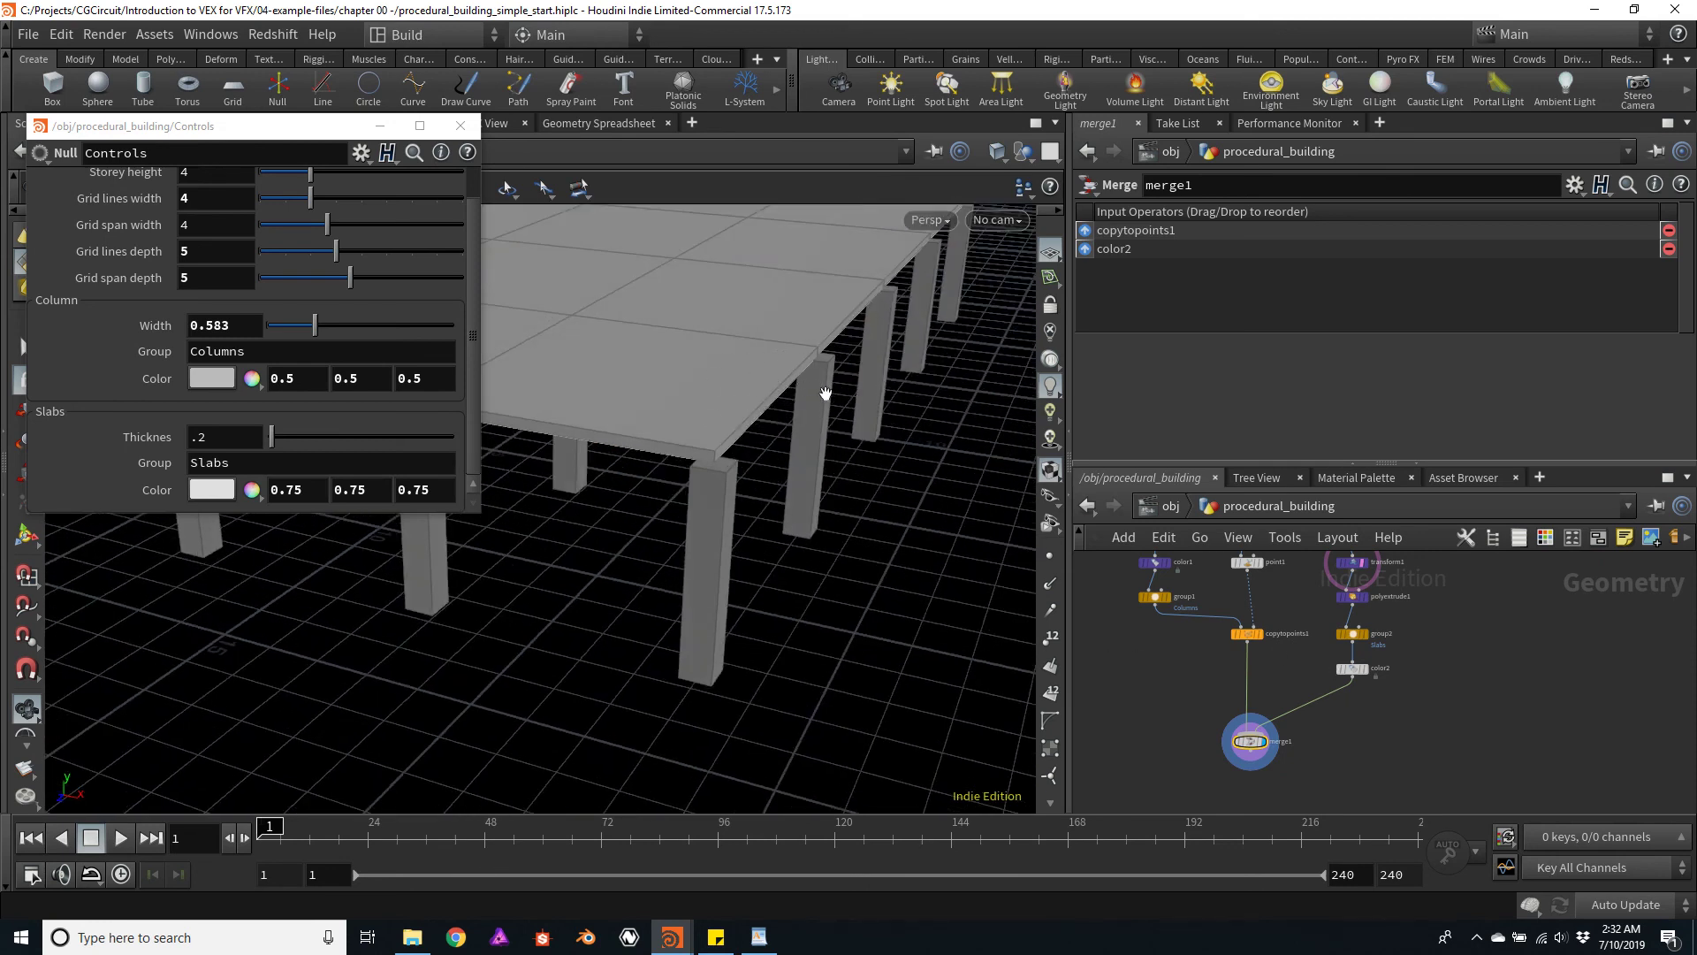
pyautogui.scroll(3, 1197, 679)
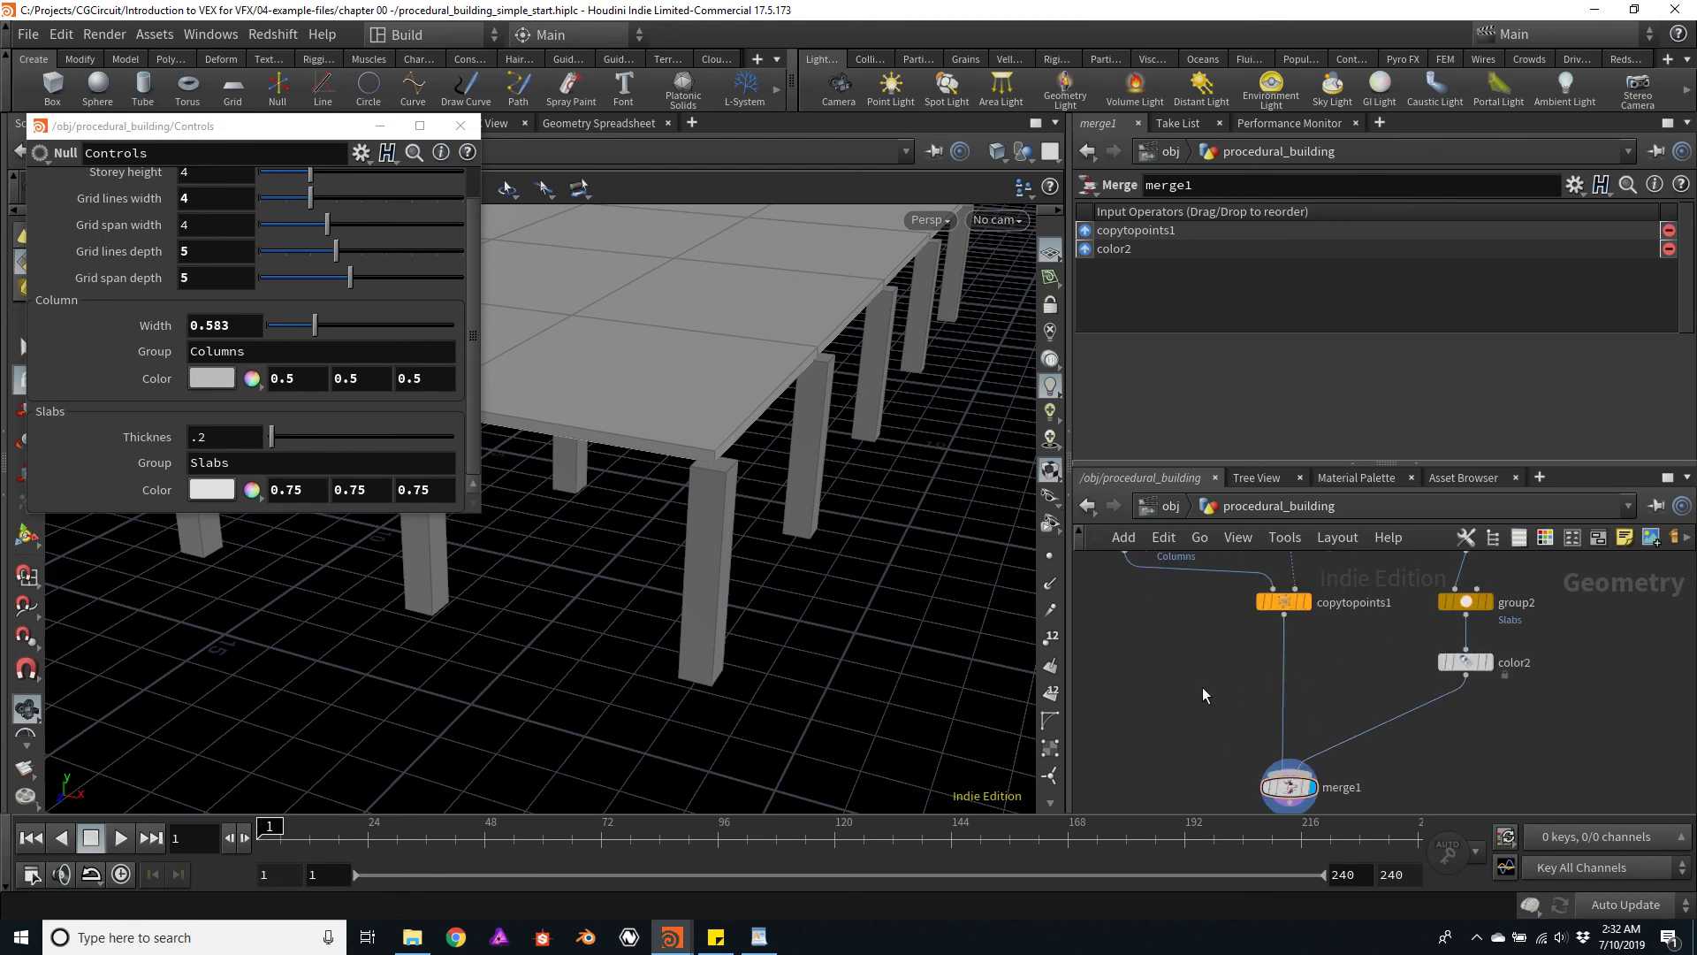
# Insert a Normal node between copytopoints1 and merge1
pyautogui.press('Tab')
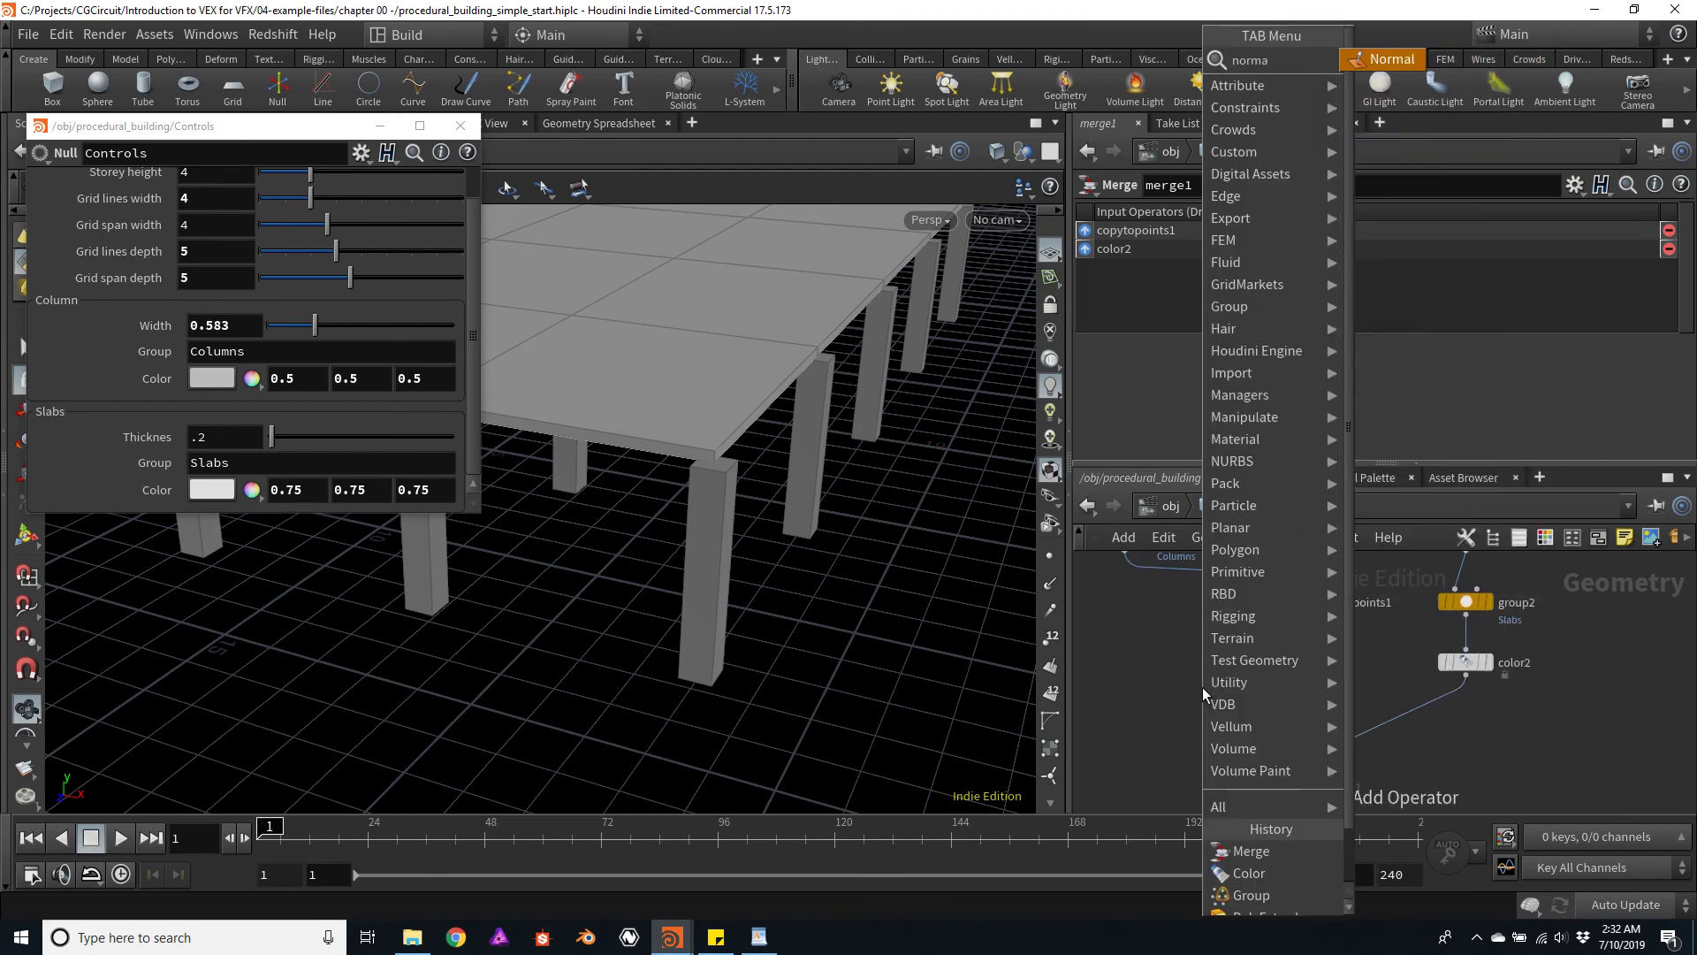
pyautogui.write('null')
pyautogui.press('Return')
pyautogui.click(1202, 687)
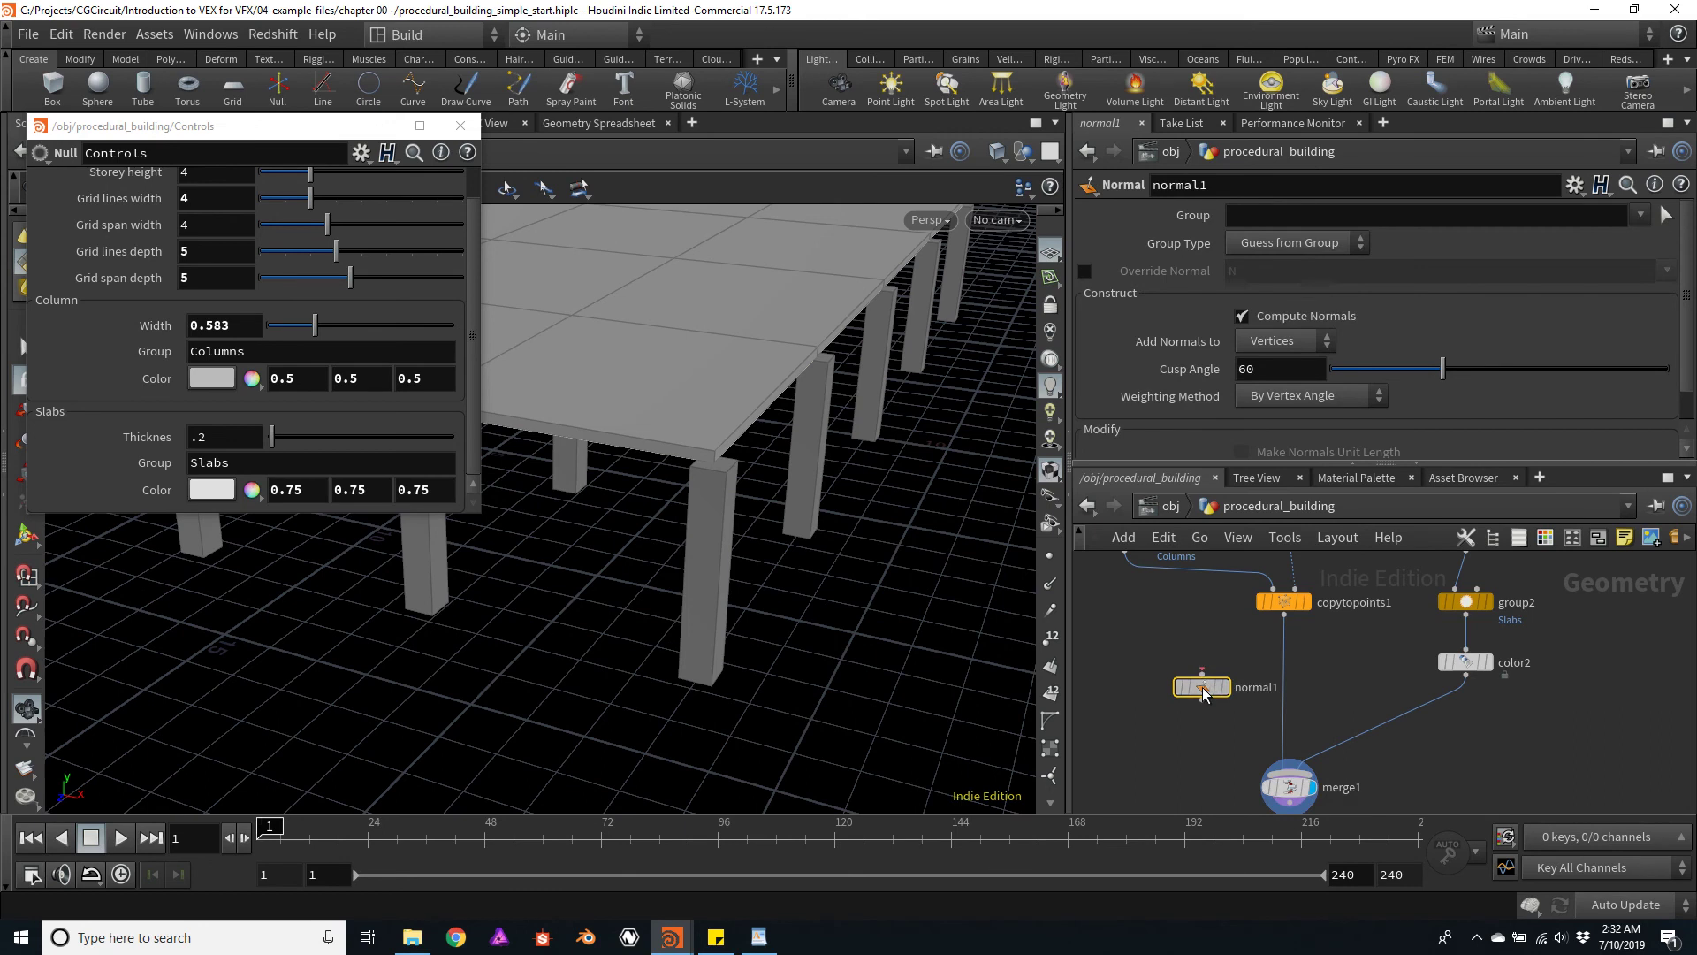
pyautogui.moveTo(1203, 687); pyautogui.dragTo(1286, 705)
# Keep normals on vertices, set Cusp Angle to 20, and copy normal1
pyautogui.click(1302, 343)
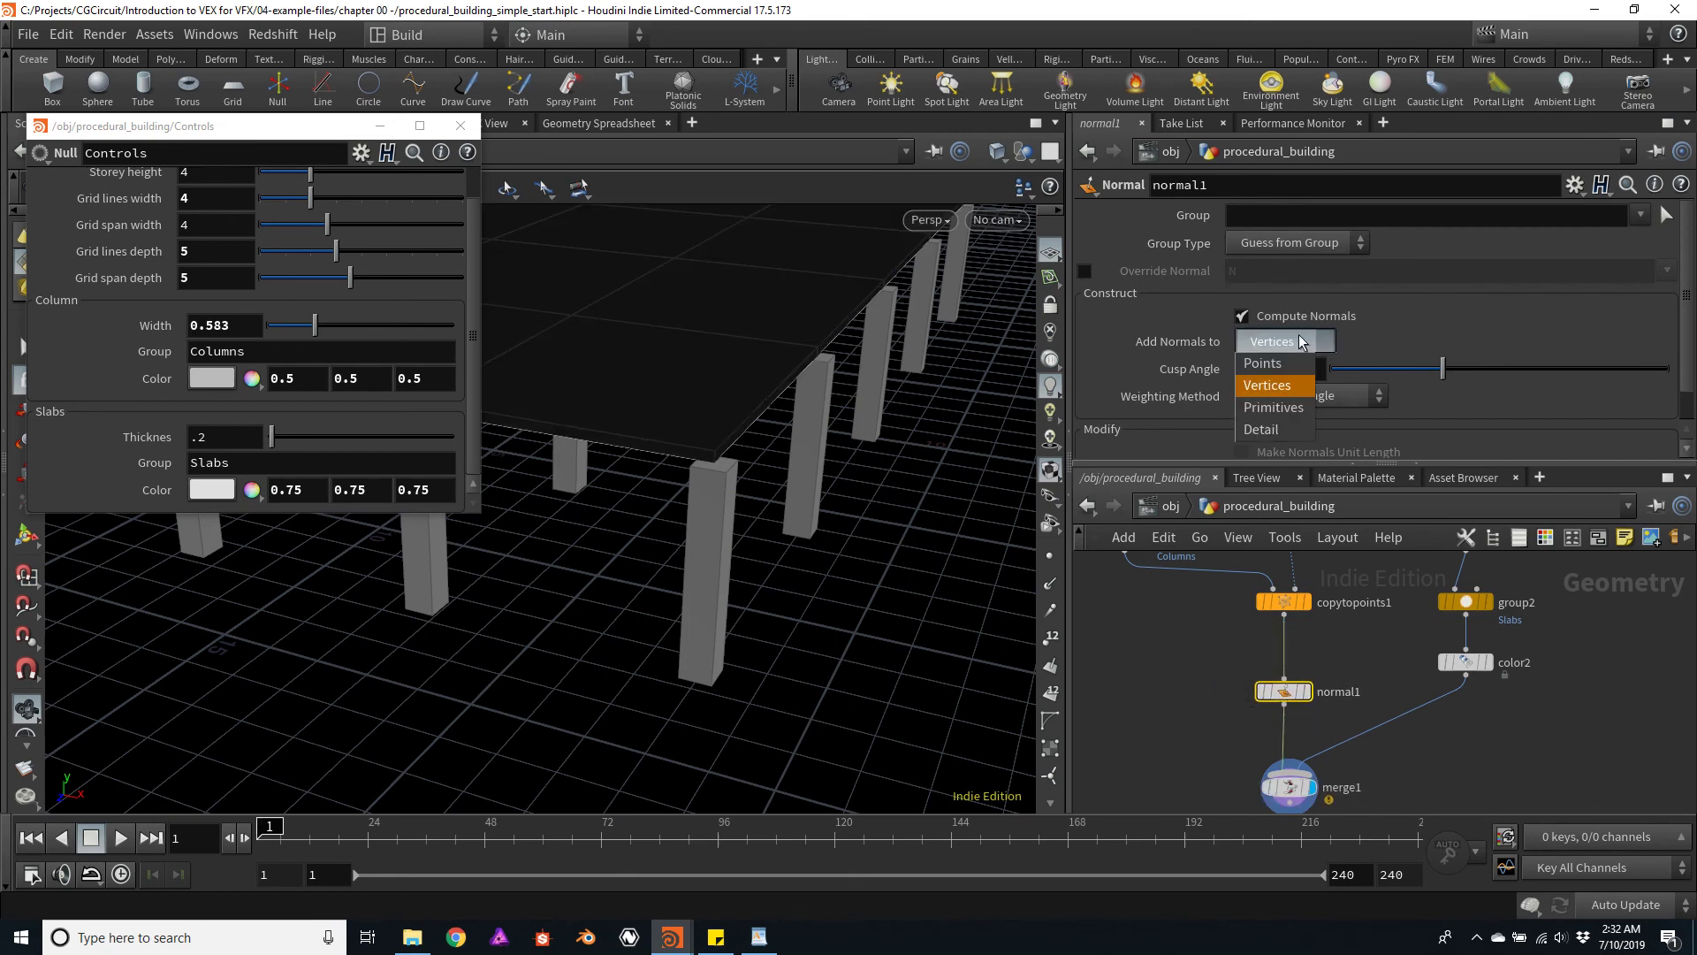
pyautogui.click(1258, 366)
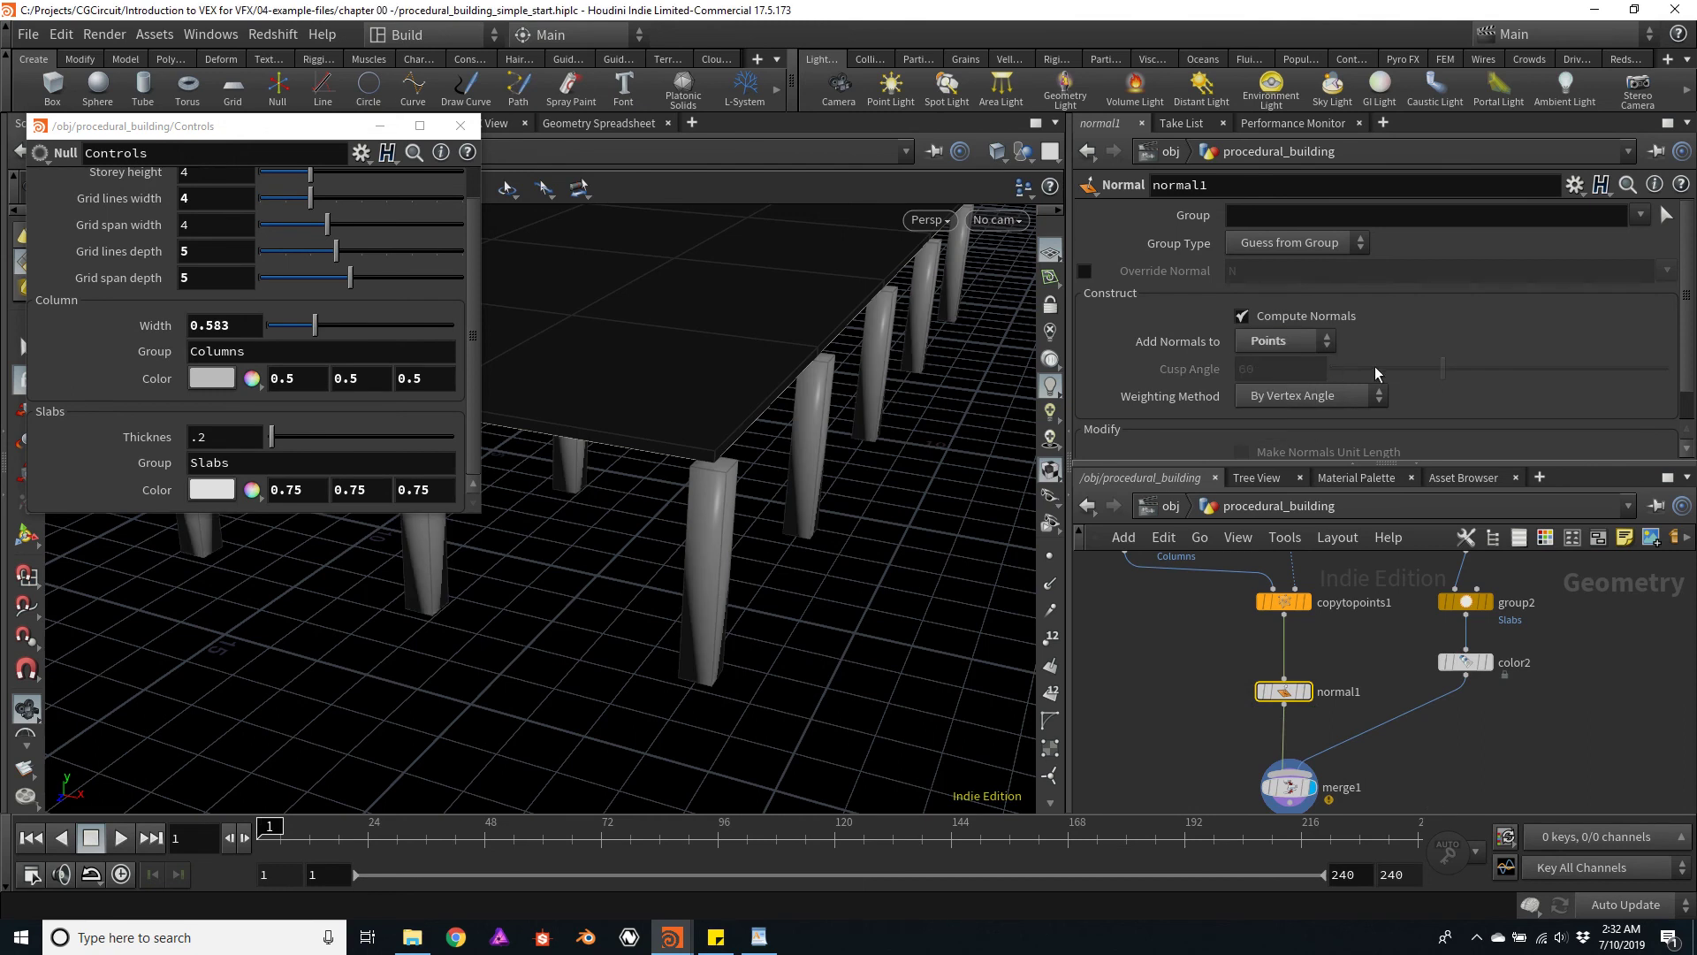
pyautogui.click(1302, 345)
pyautogui.click(1271, 384)
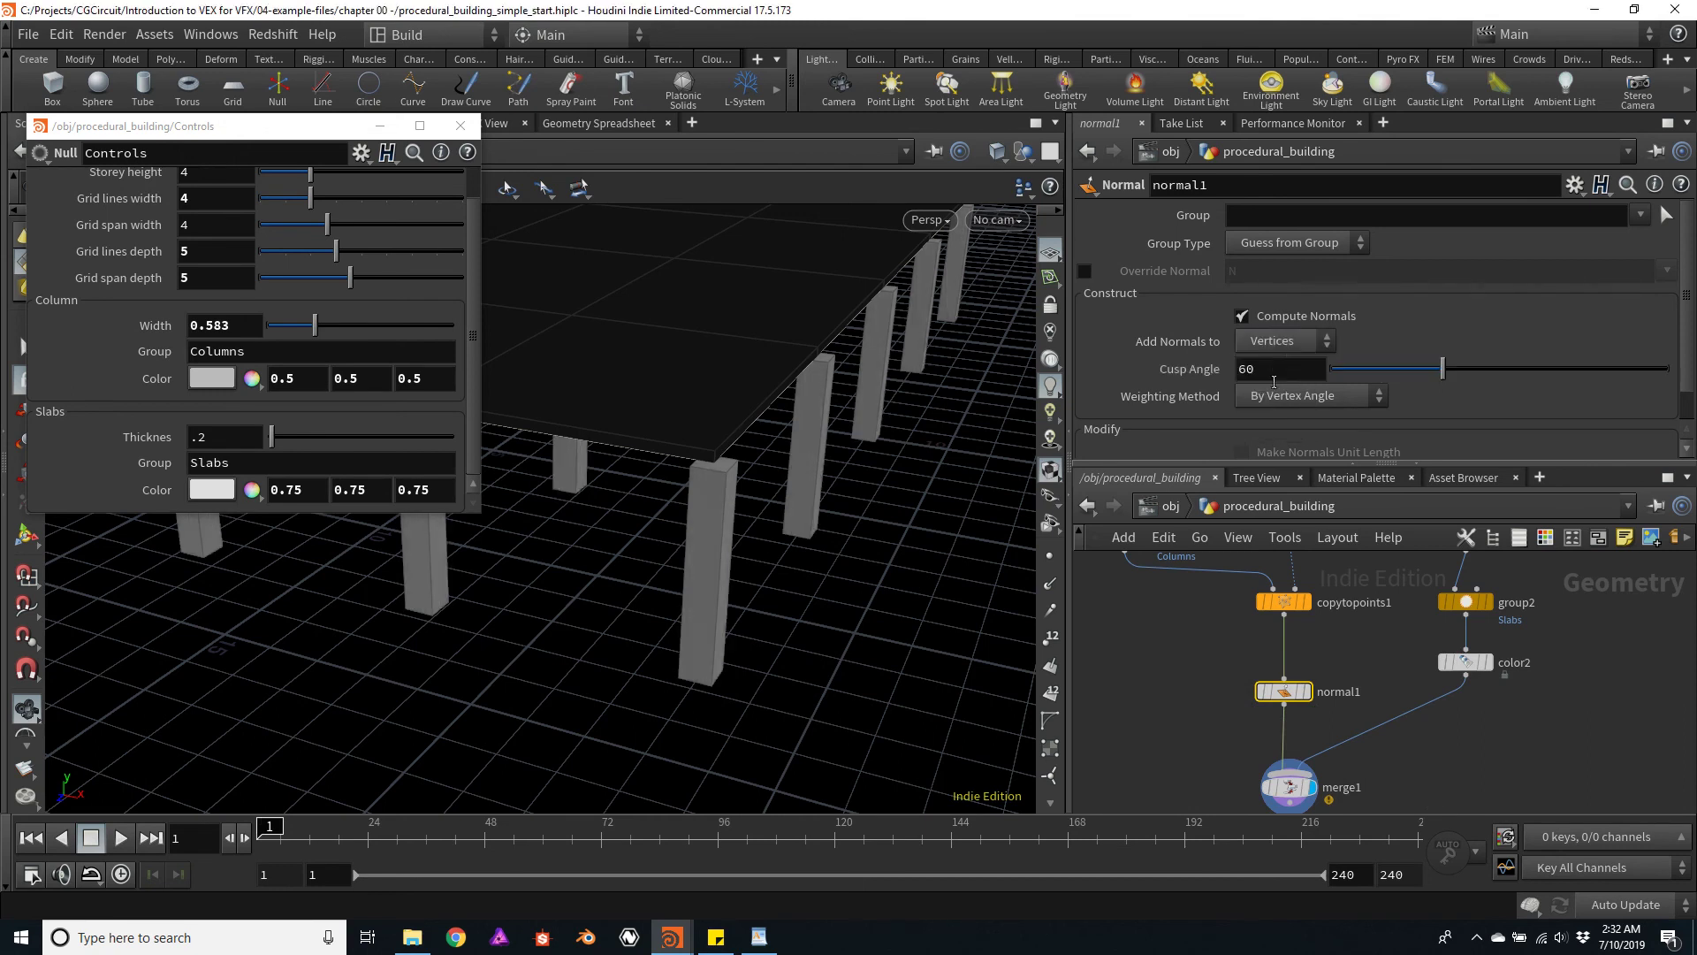
pyautogui.moveTo(861, 466); pyautogui.dragTo(883, 483)
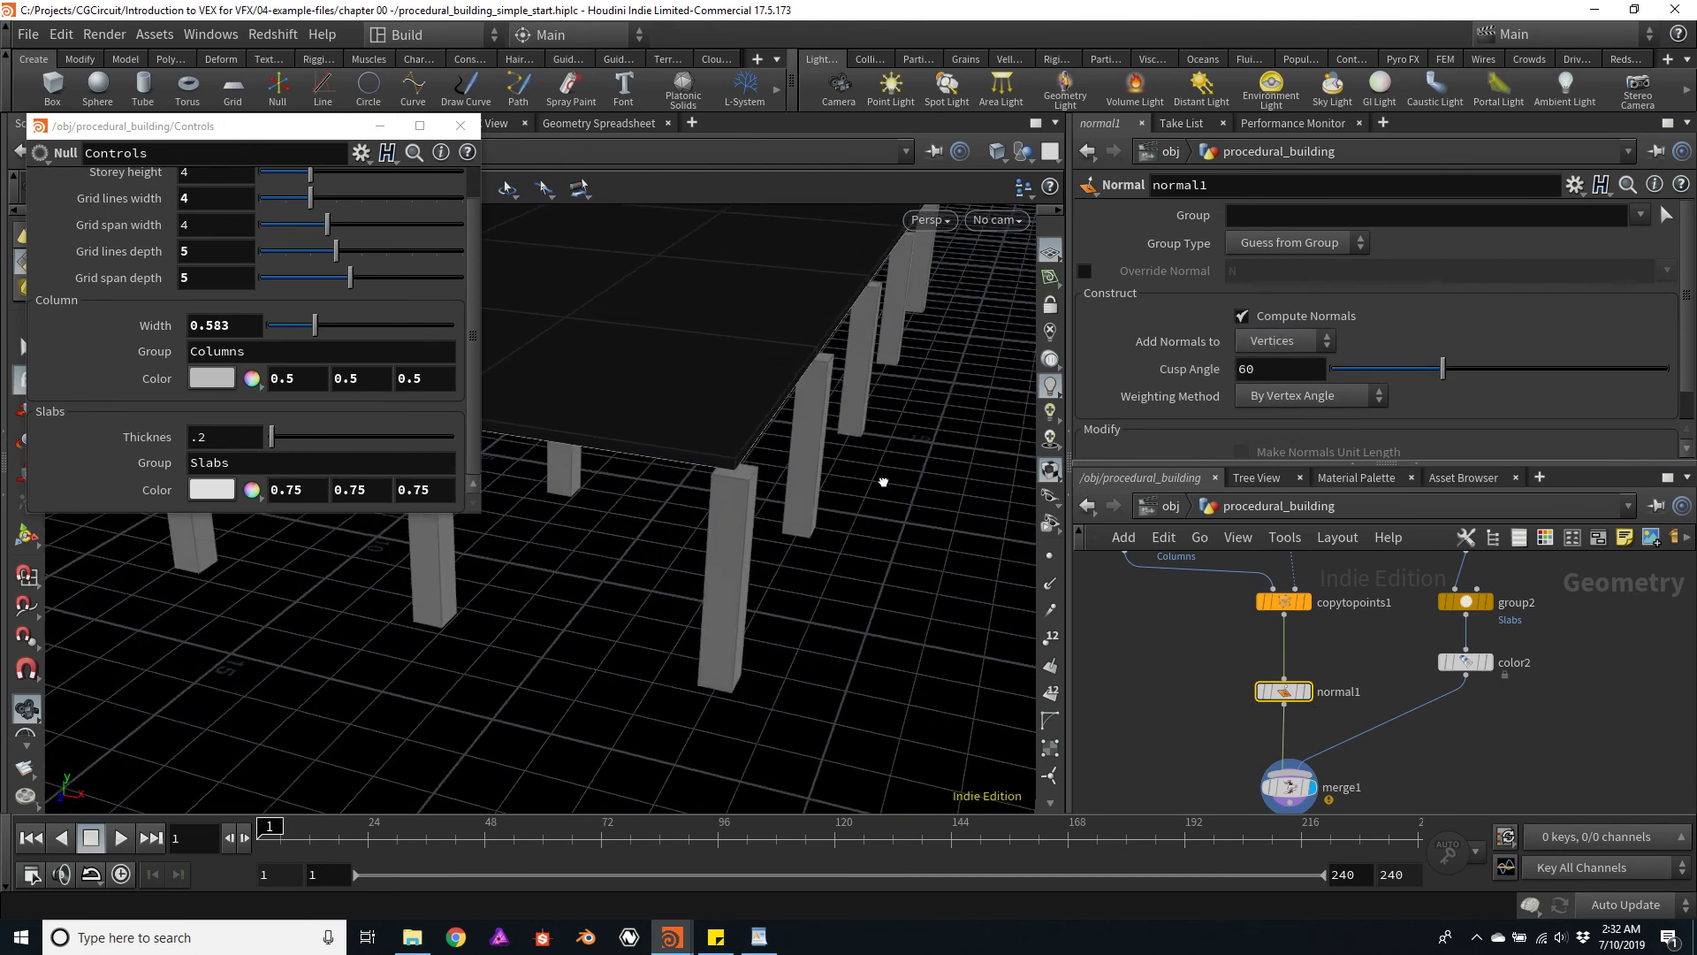
pyautogui.click(1275, 374)
pyautogui.write('20')
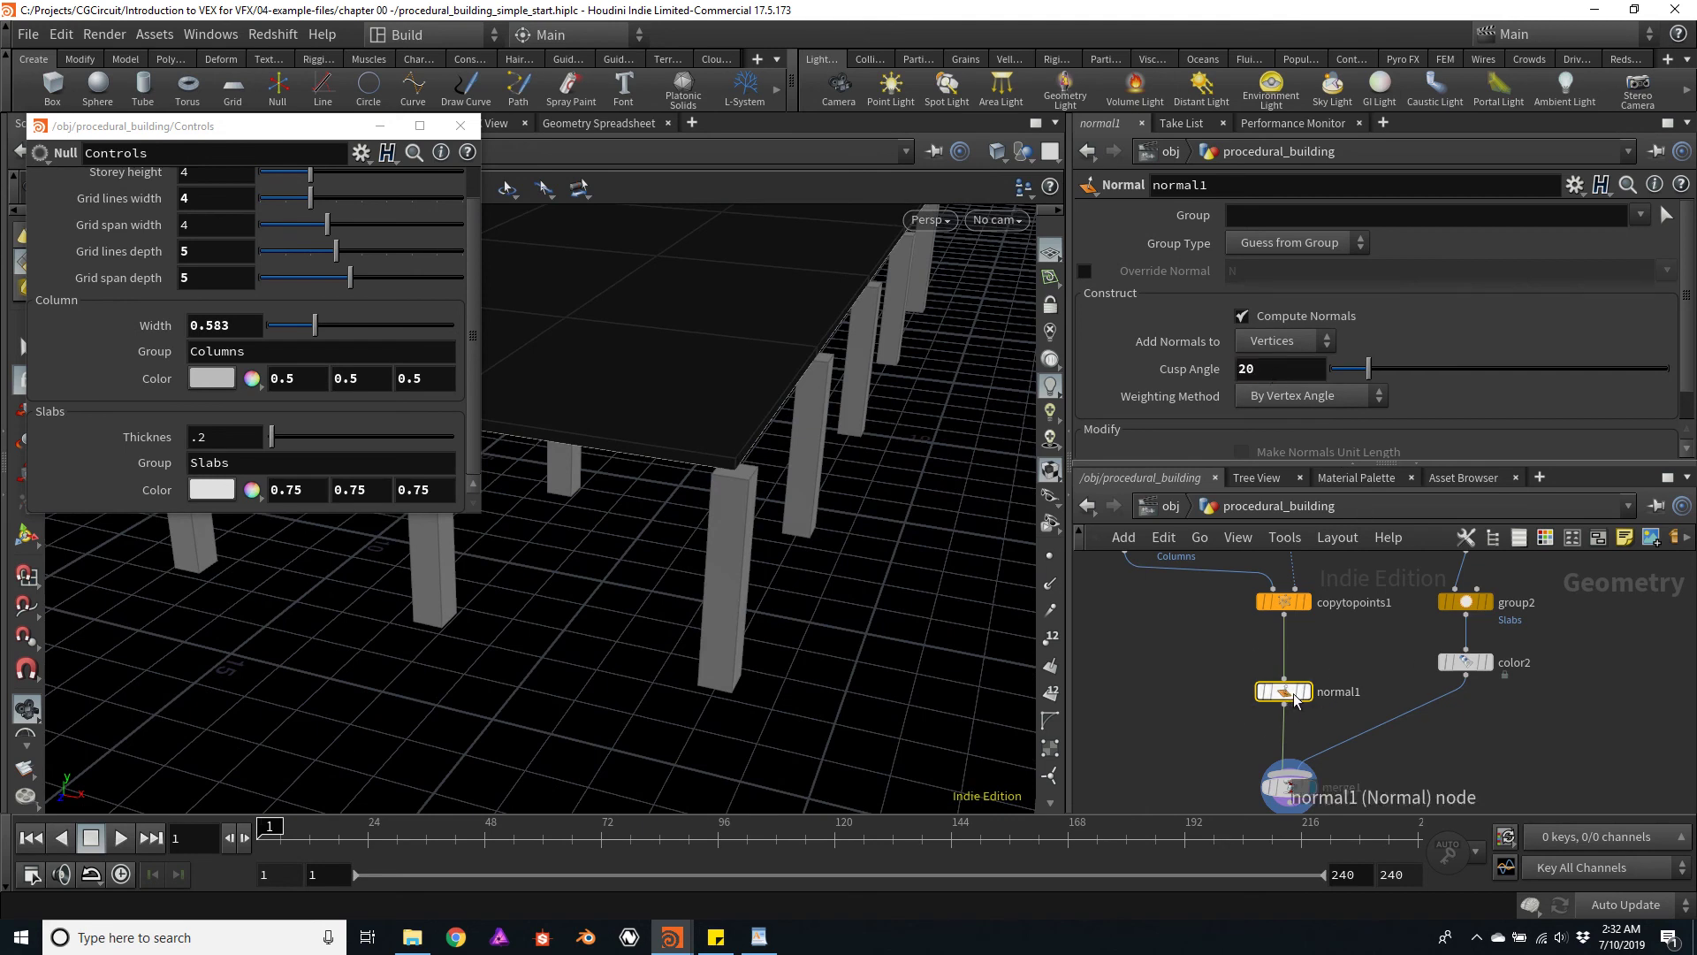
pyautogui.hotkey('ctrl', 'c')
# Paste normal1's copy between color2 and merge1, then inspect the slab and columns
pyautogui.hotkey('ctrl', 'v')
pyautogui.moveTo(1403, 702); pyautogui.dragTo(1465, 728)
pyautogui.moveTo(1376, 713); pyautogui.dragTo(1370, 620, button='middle')
pyautogui.moveTo(823, 448); pyautogui.dragTo(777, 448)
pyautogui.moveTo(839, 355); pyautogui.dragTo(727, 545)
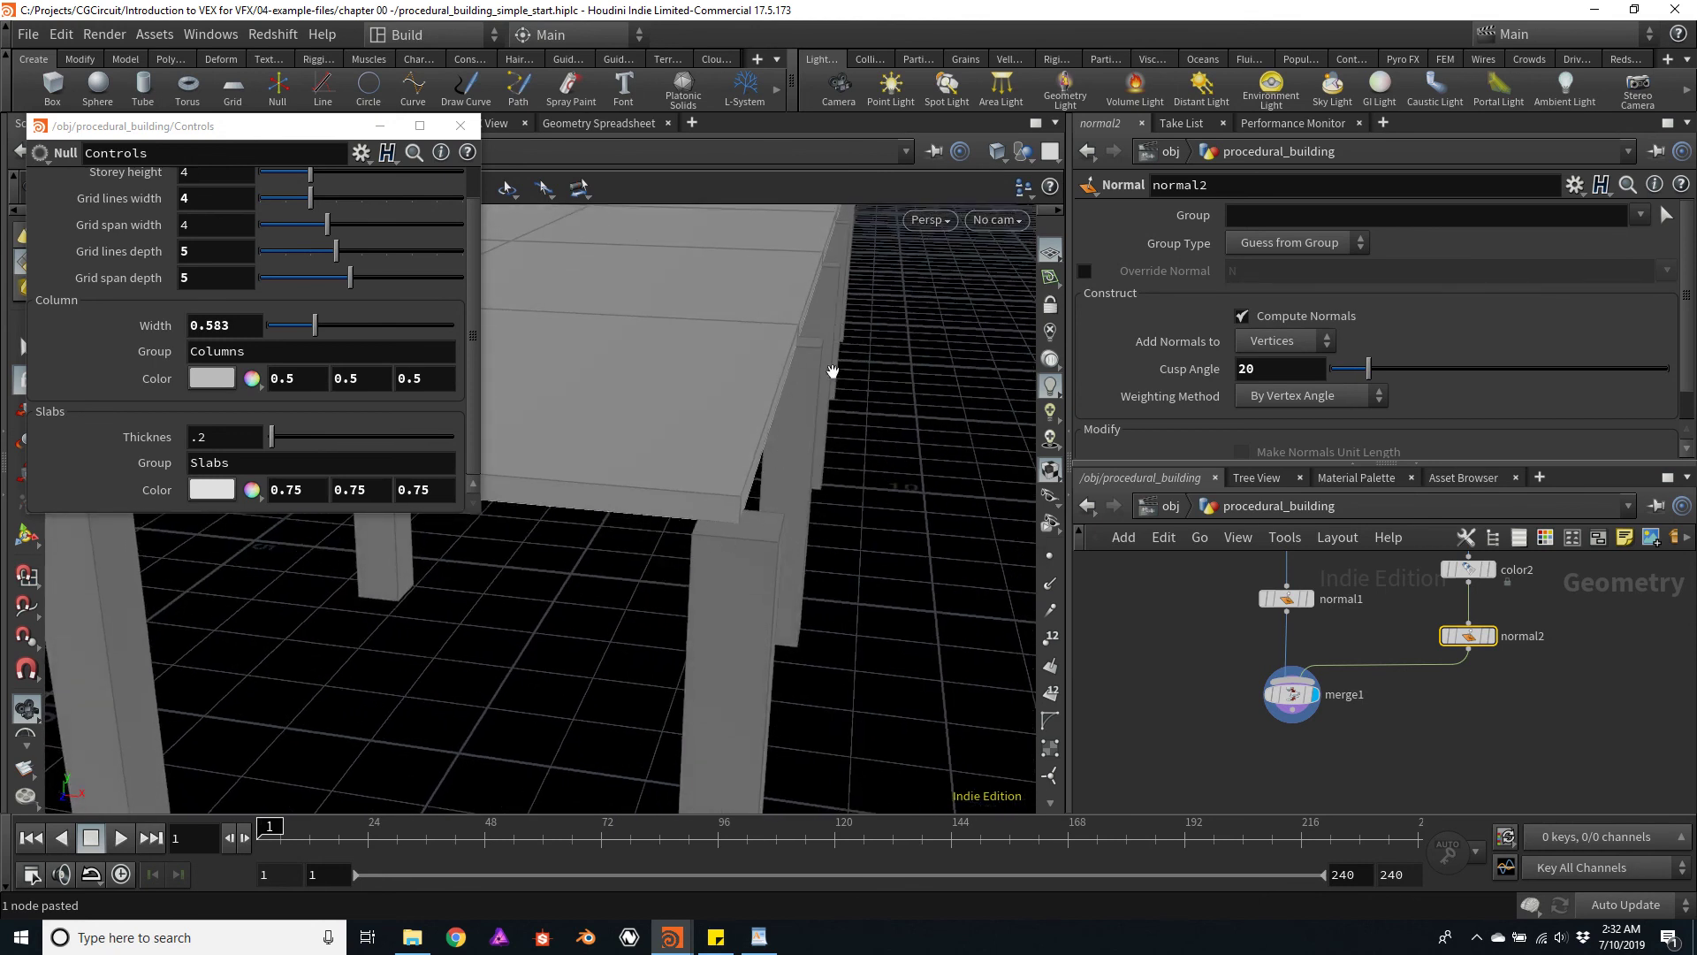
pyautogui.scroll(5, 834, 371)
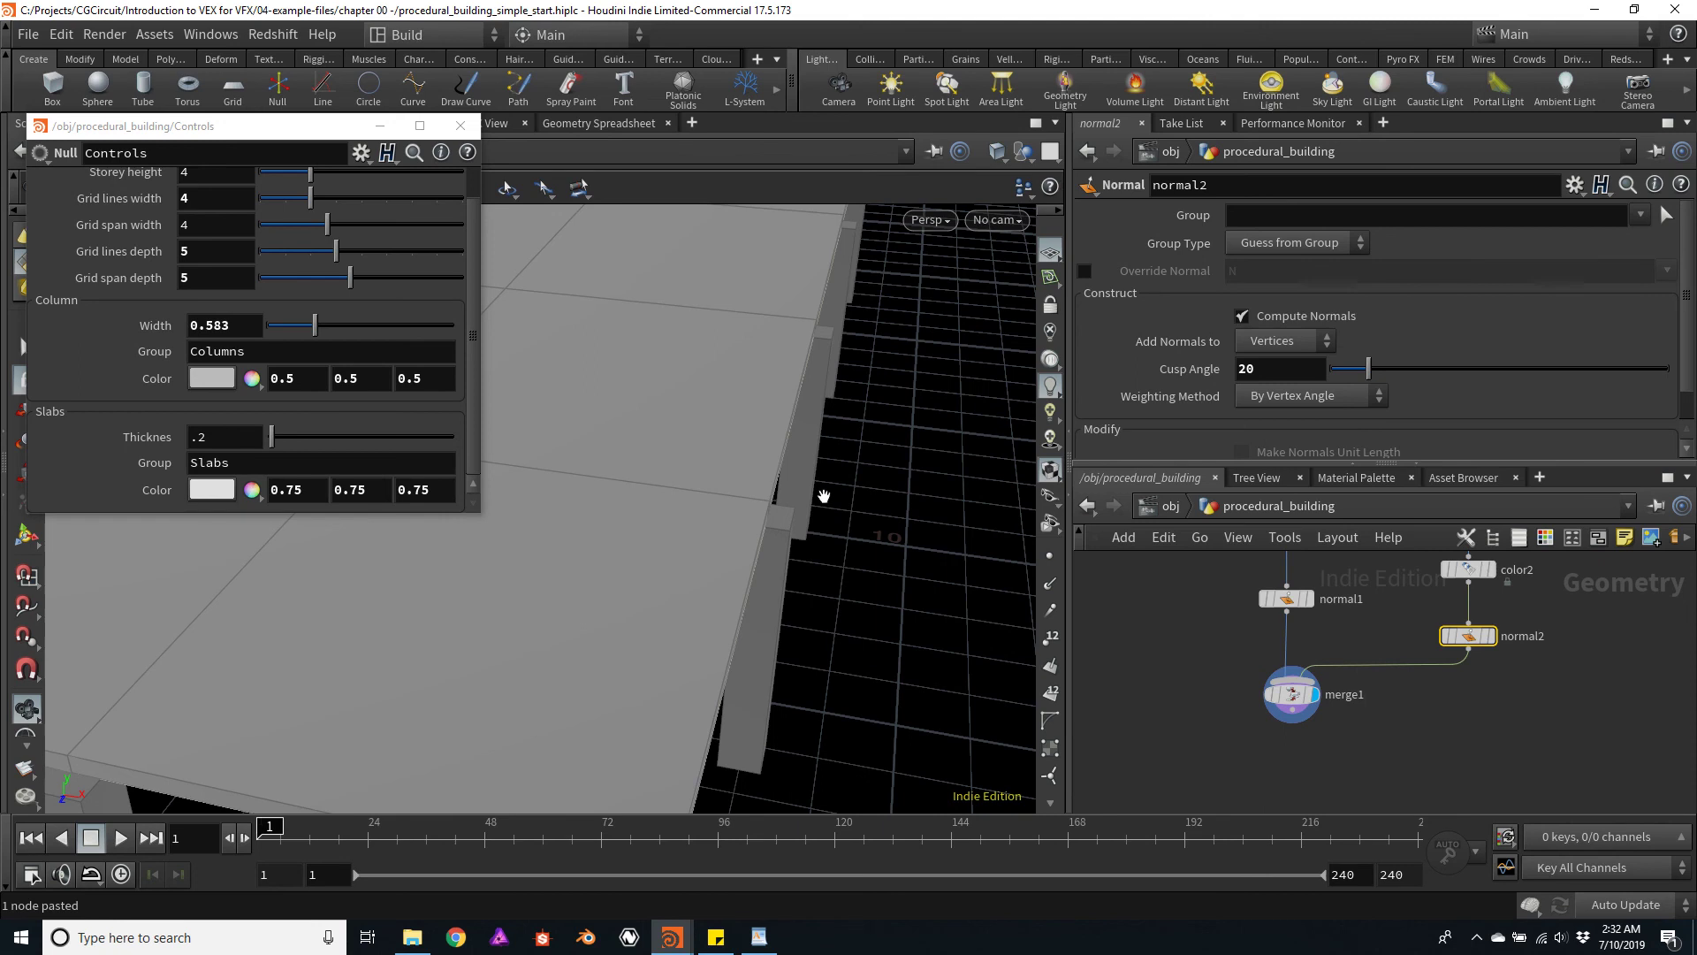
pyautogui.scroll(-10, 824, 495)
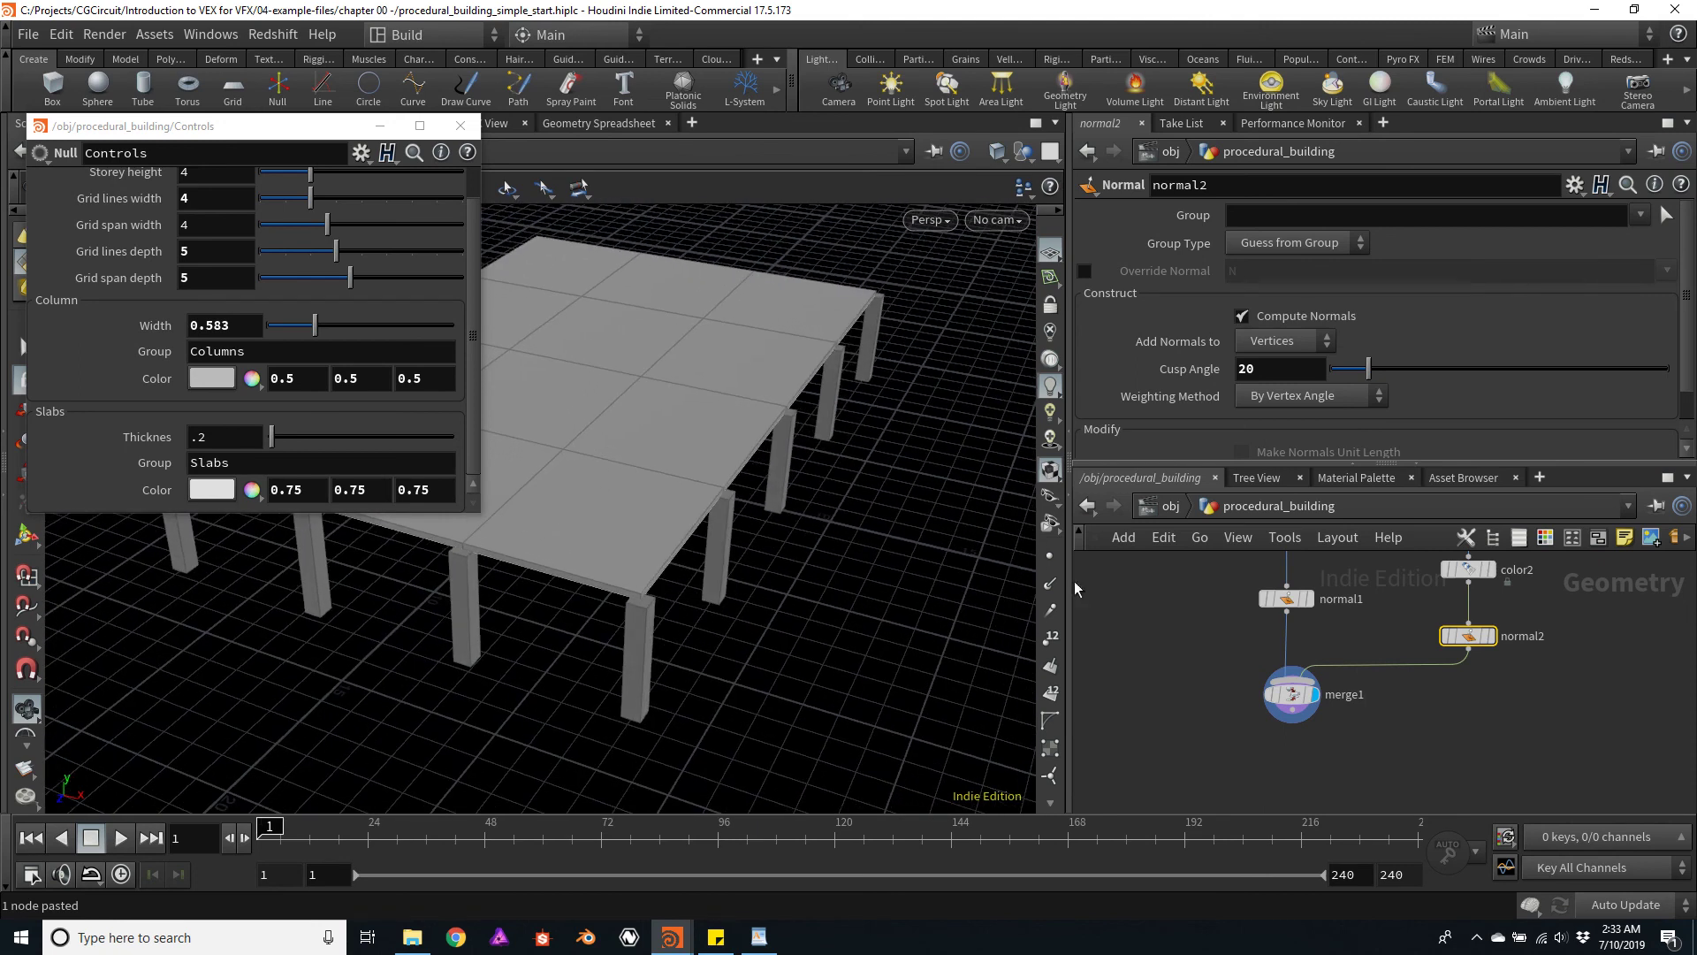
# Display only polyextrude1's extruded slab and show its parameters
pyautogui.moveTo(1607, 622); pyautogui.dragTo(1514, 703, button='middle')
pyautogui.scroll(-4, 1513, 658)
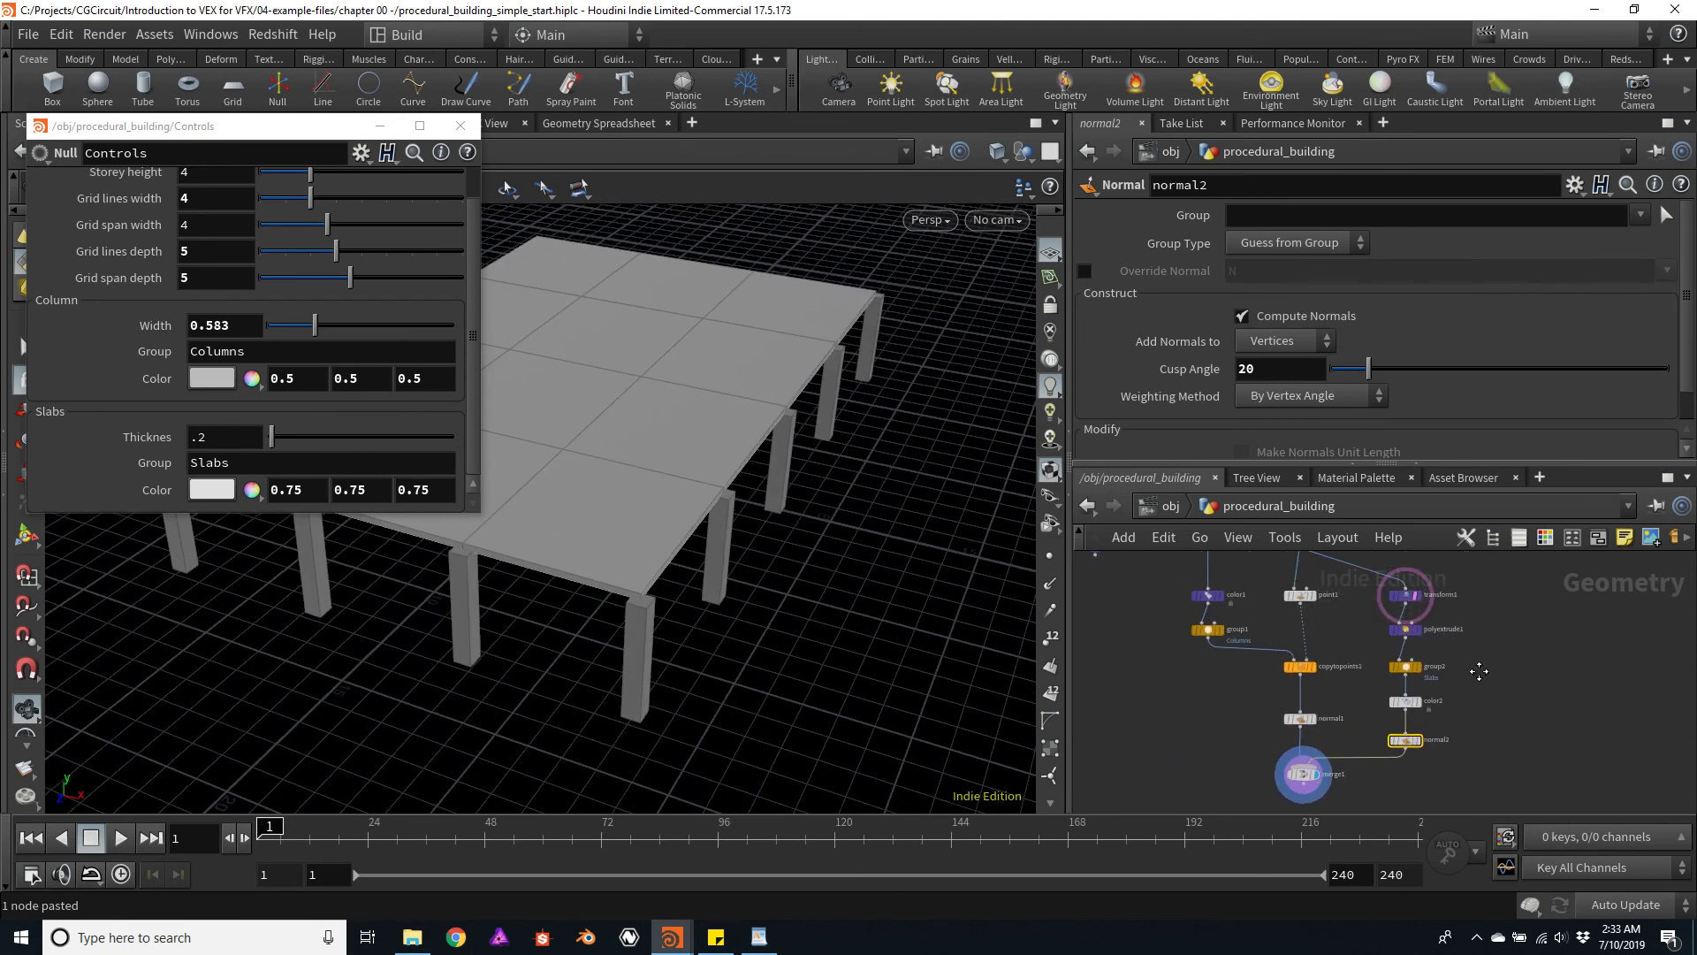
pyautogui.scroll(3, 1472, 681)
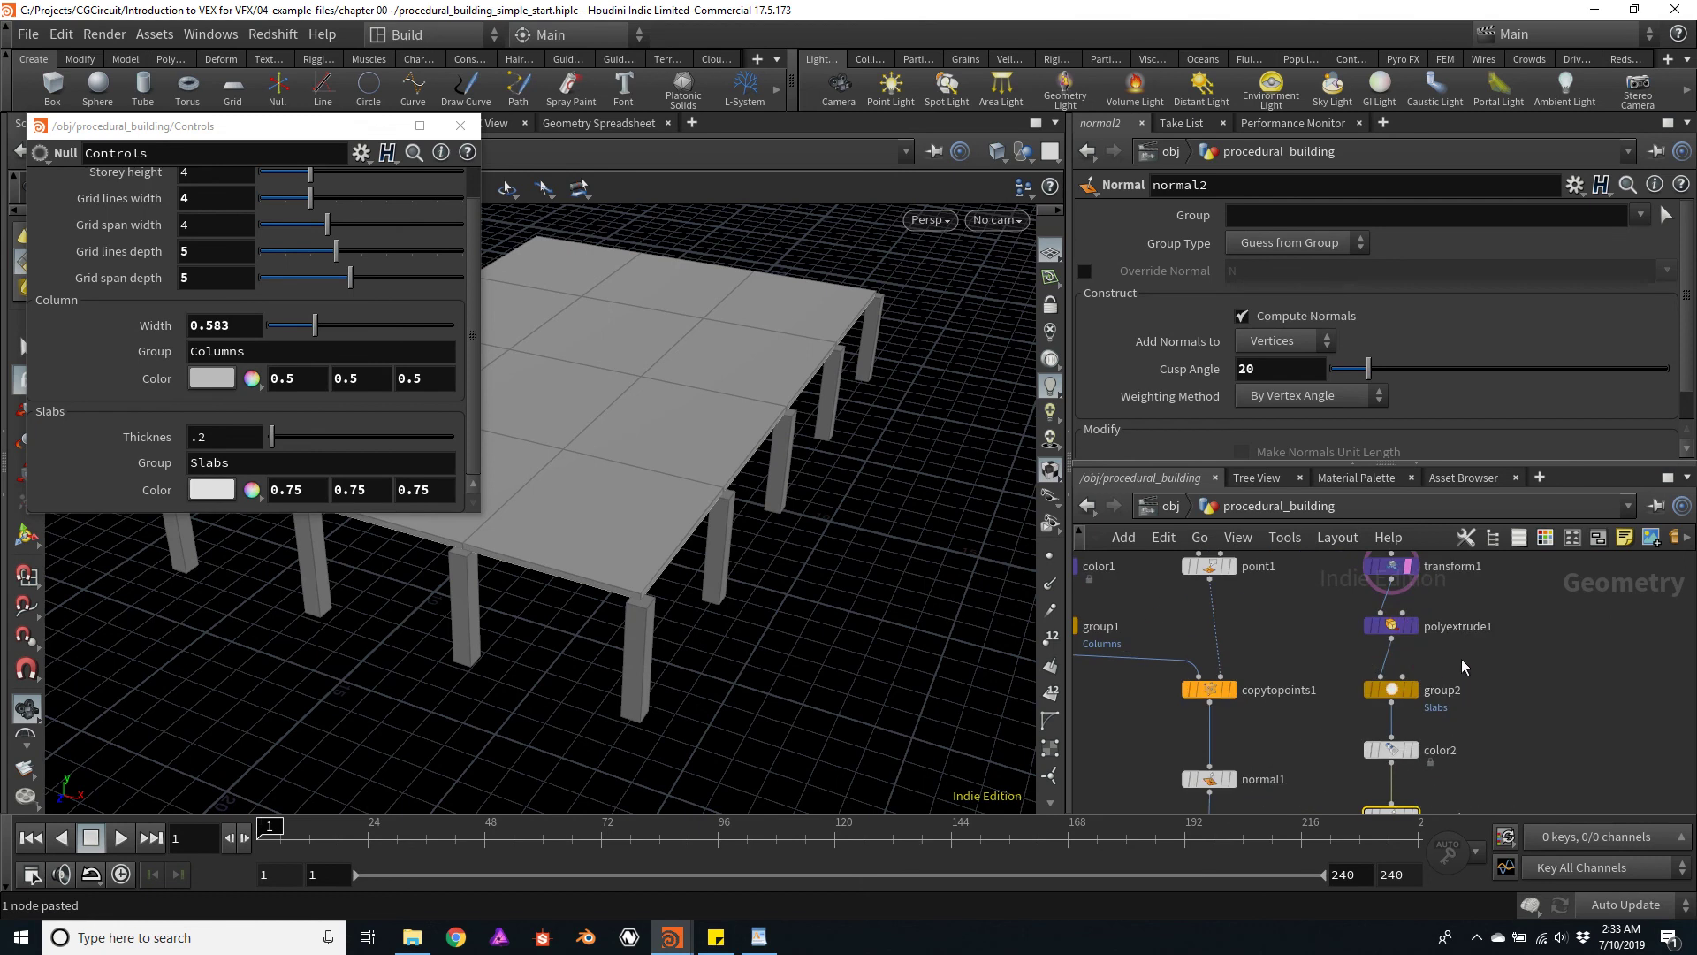
pyautogui.click(1416, 632)
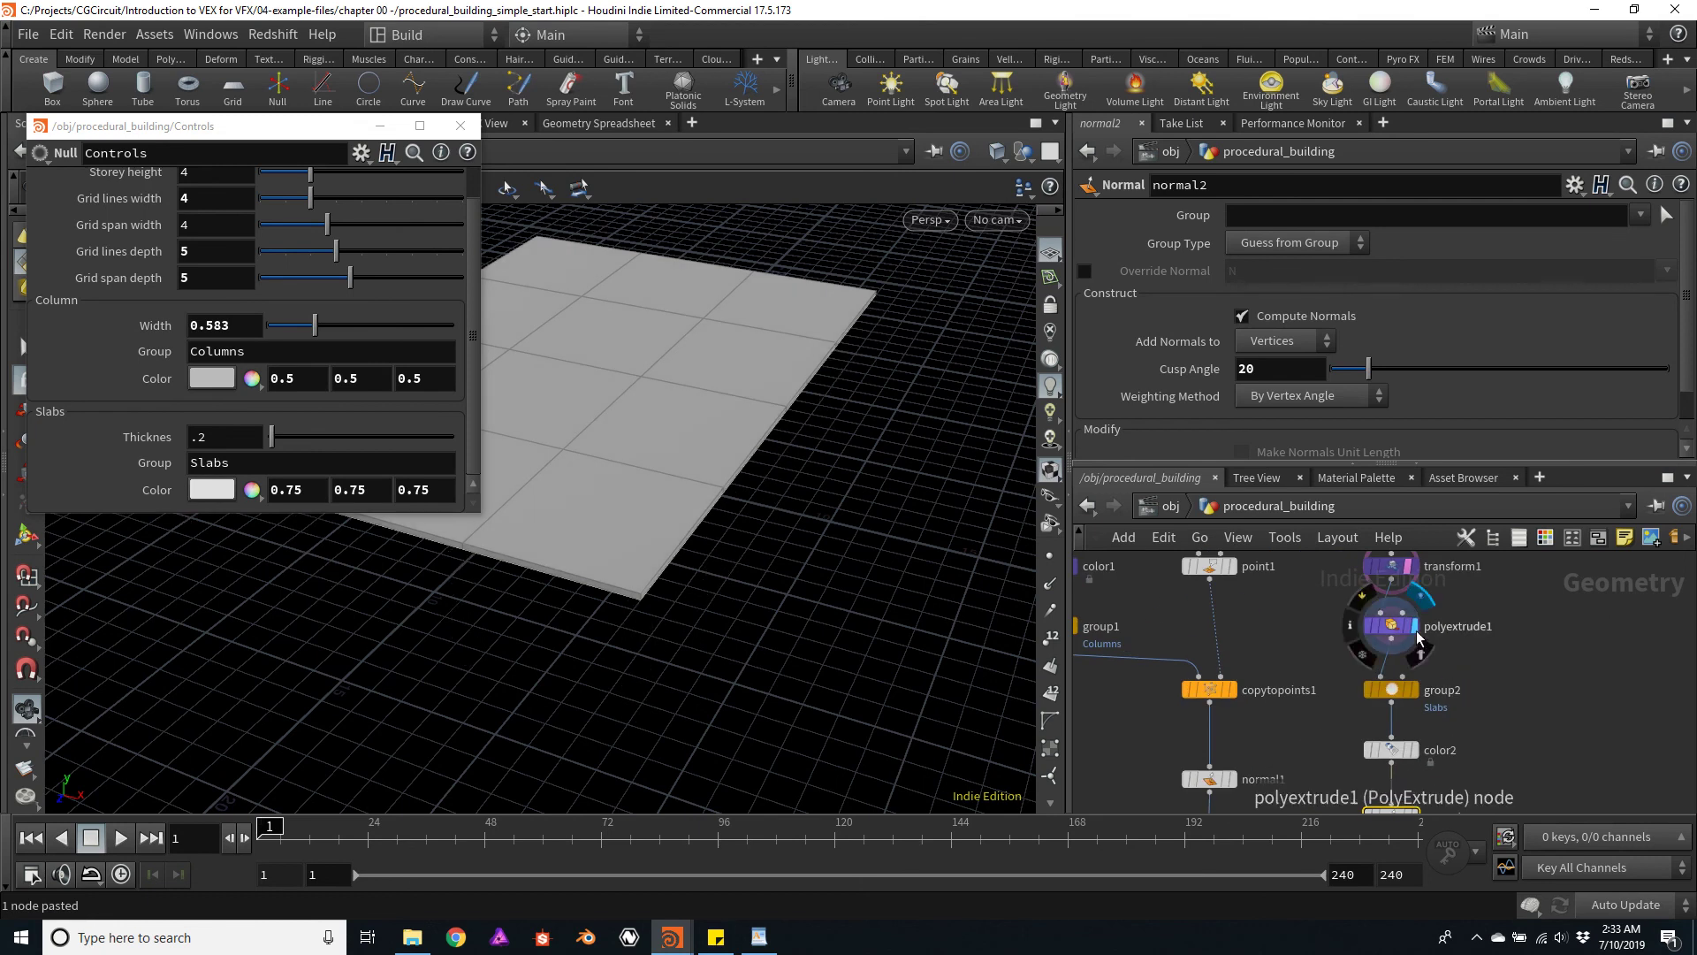
pyautogui.click(1390, 628)
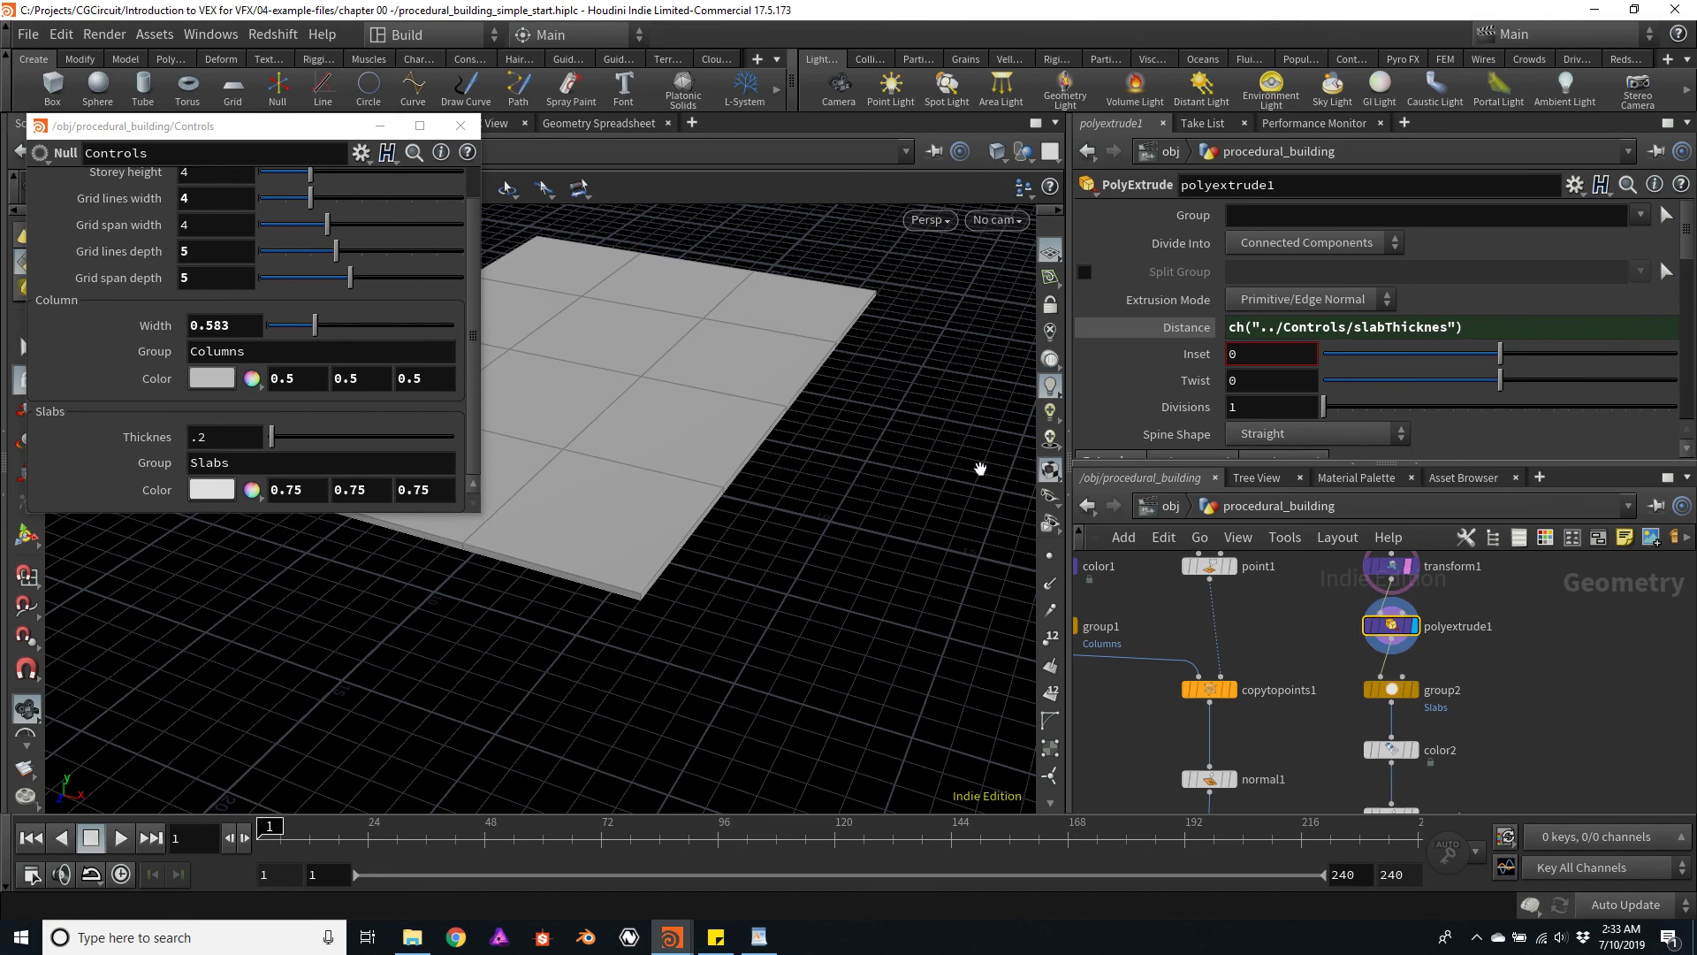
pyautogui.scroll(3, 695, 531)
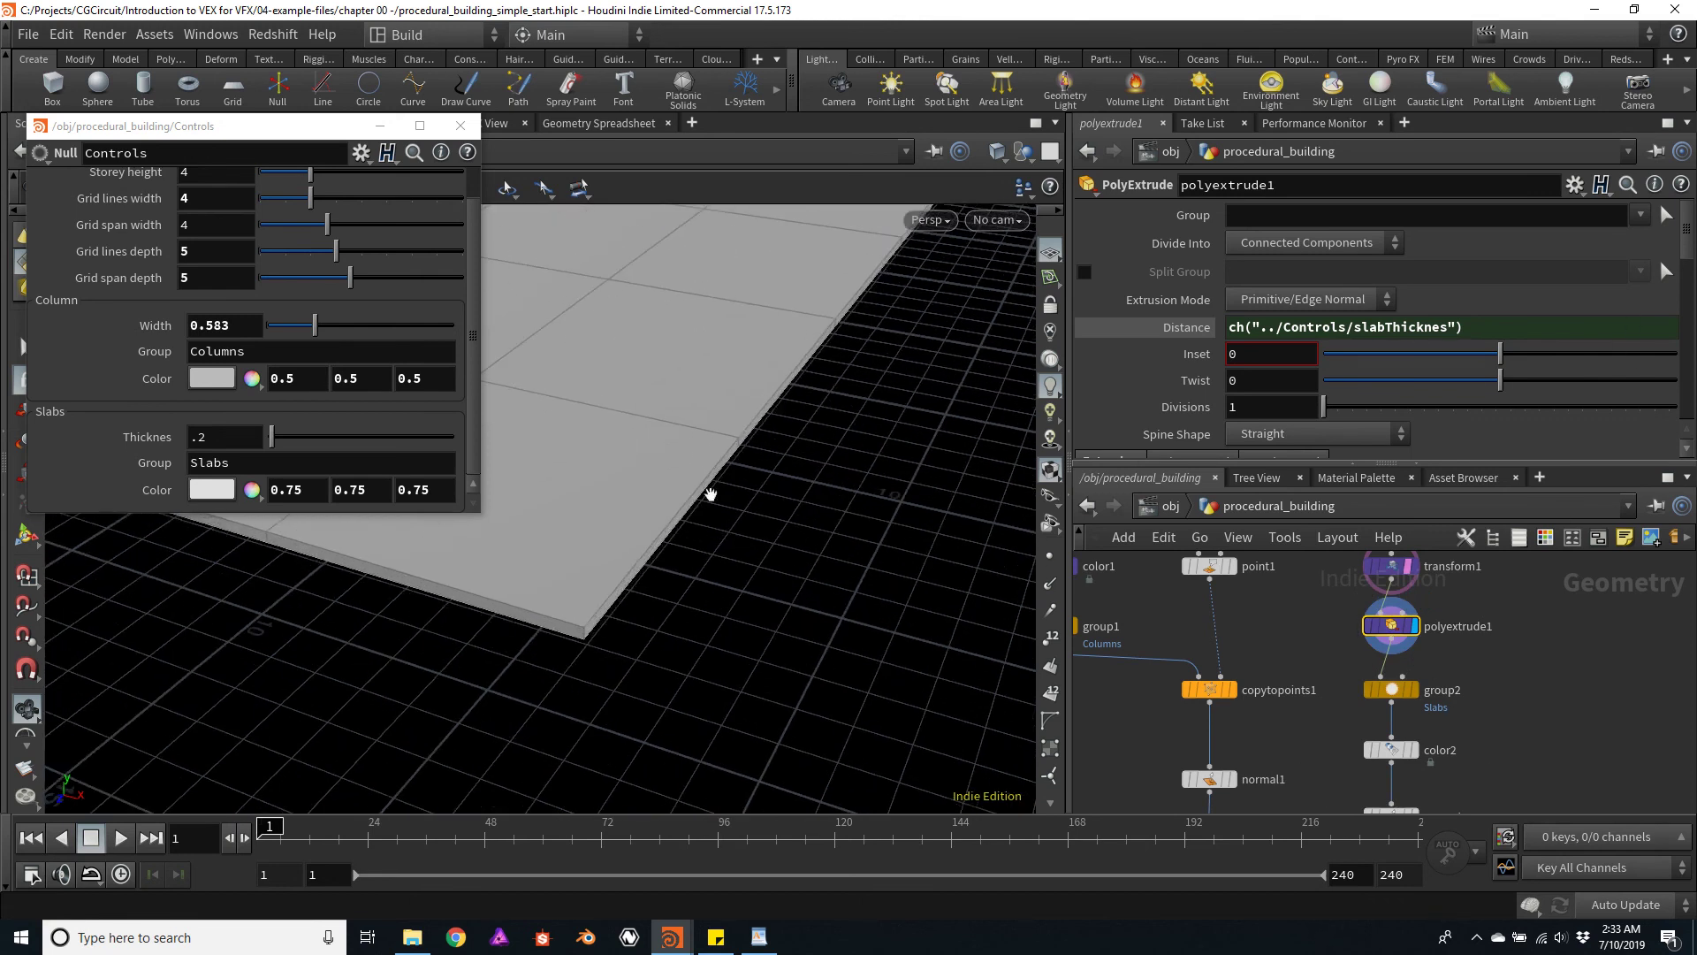
pyautogui.moveTo(733, 446)
pyautogui.mouseDown()
pyautogui.moveTo(754, 470)
pyautogui.moveTo(777, 458)
pyautogui.moveTo(747, 452)
pyautogui.mouseUp()
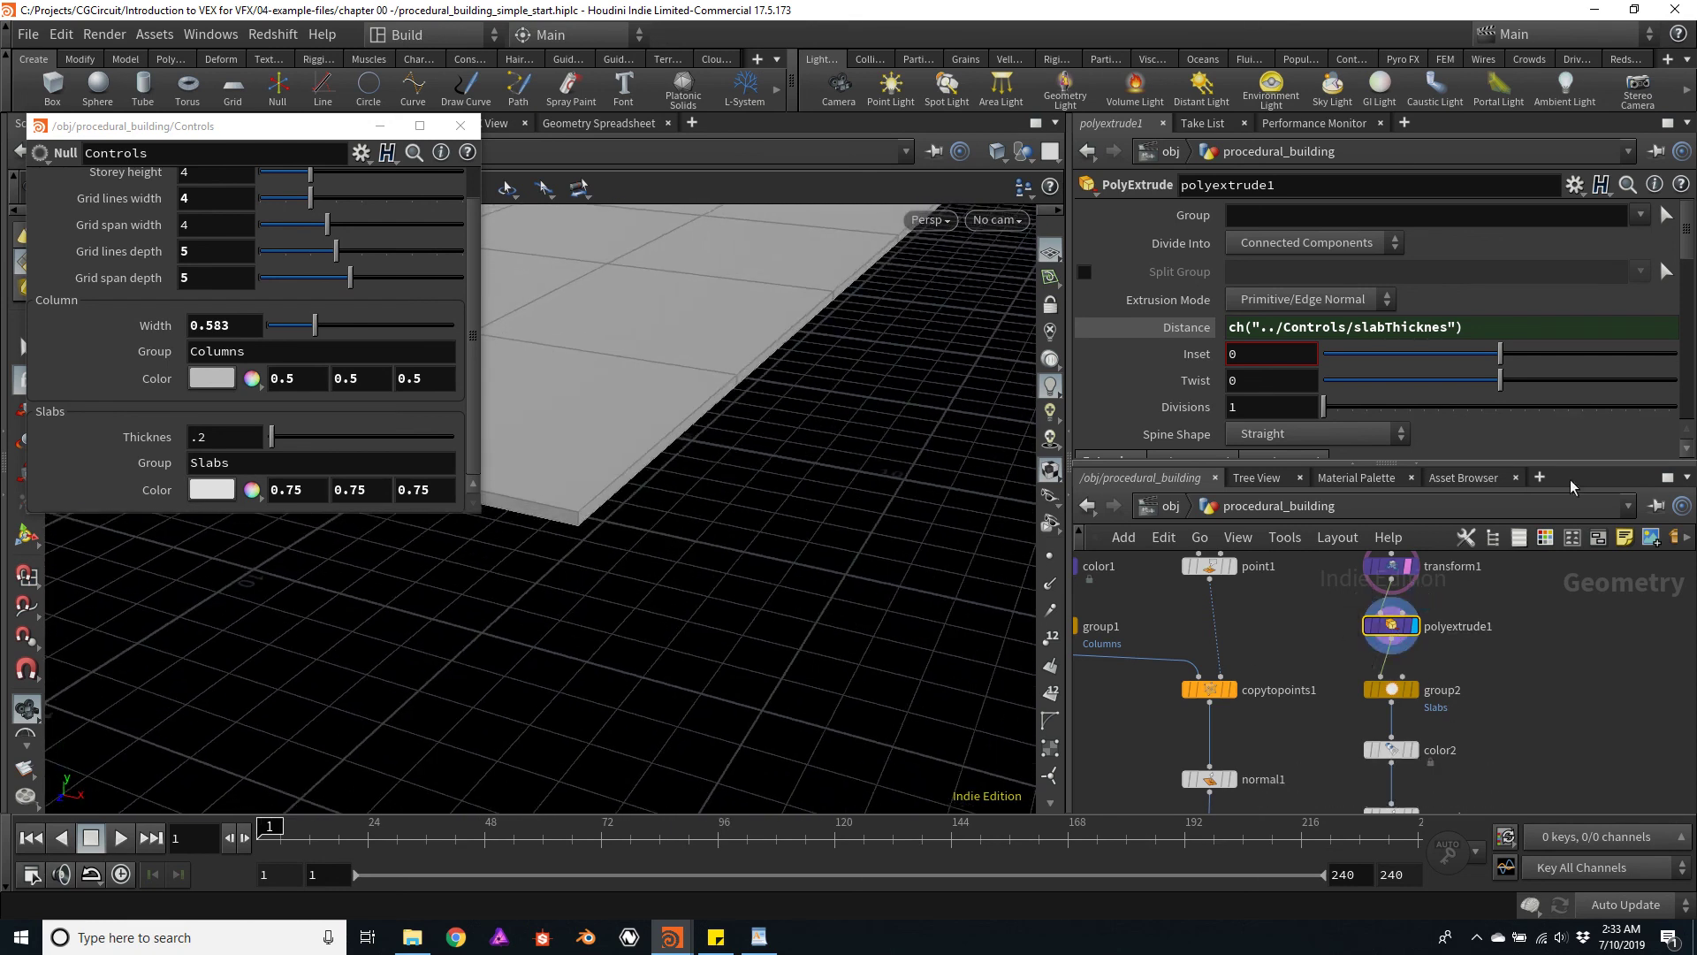
pyautogui.moveTo(1688, 259); pyautogui.dragTo(1693, 339)
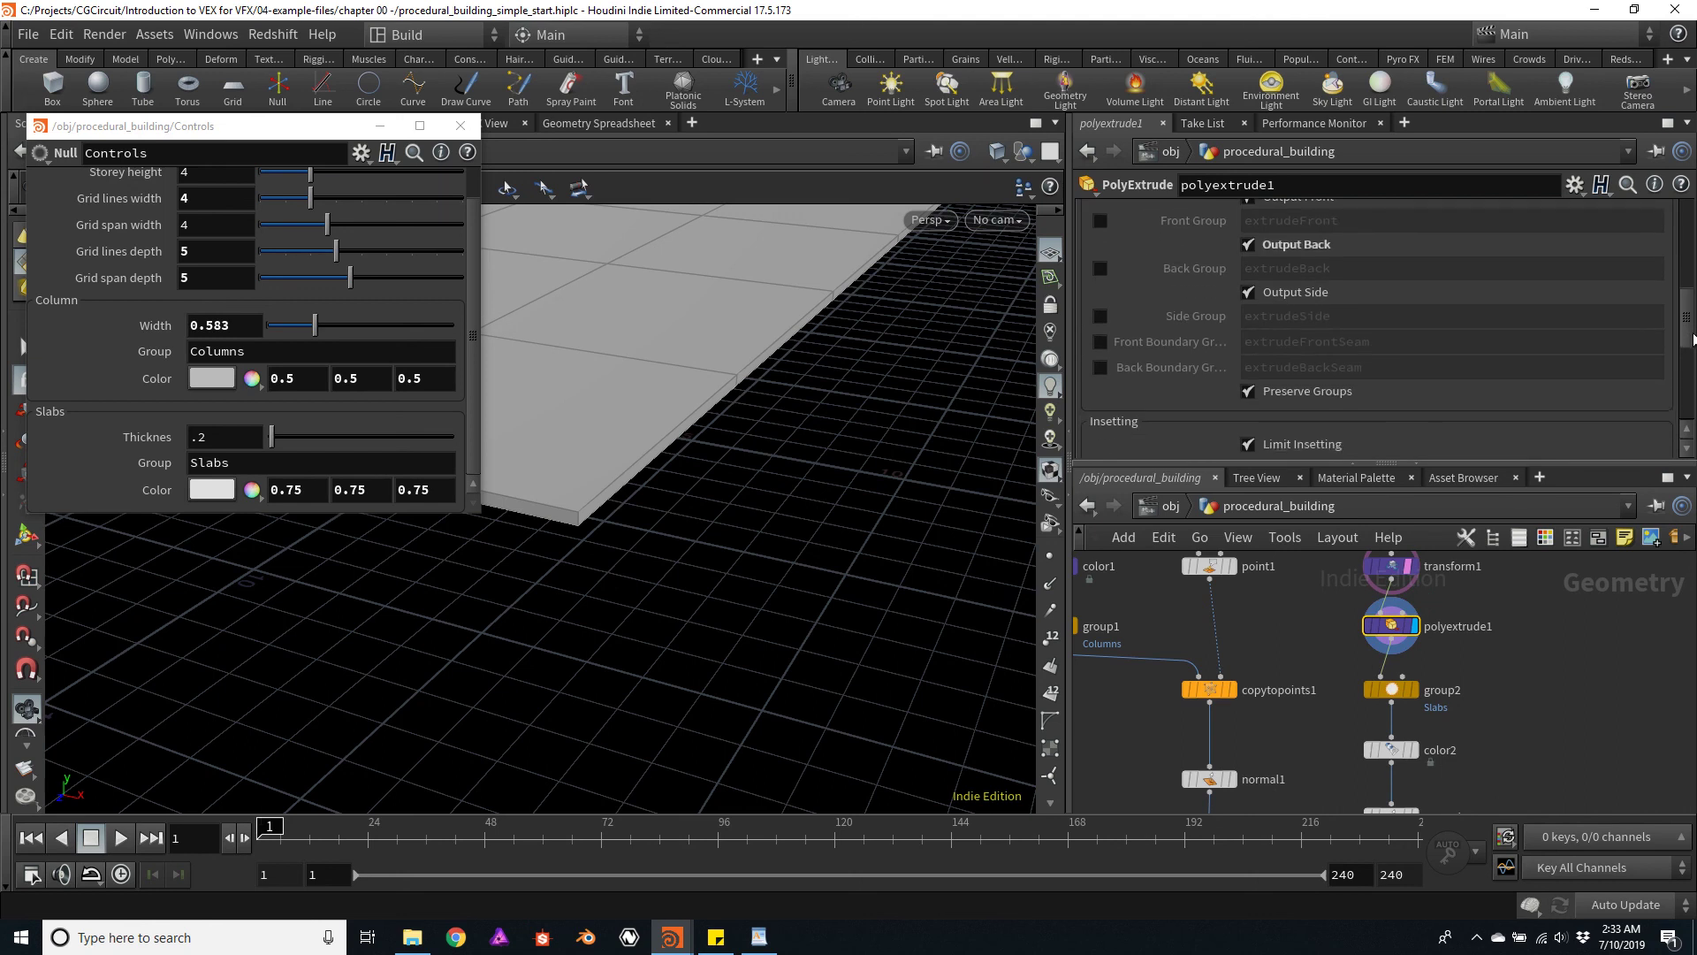
# Enable polyextrude1's Side Group and name it slabSides
pyautogui.click(1100, 319)
pyautogui.click(1361, 311)
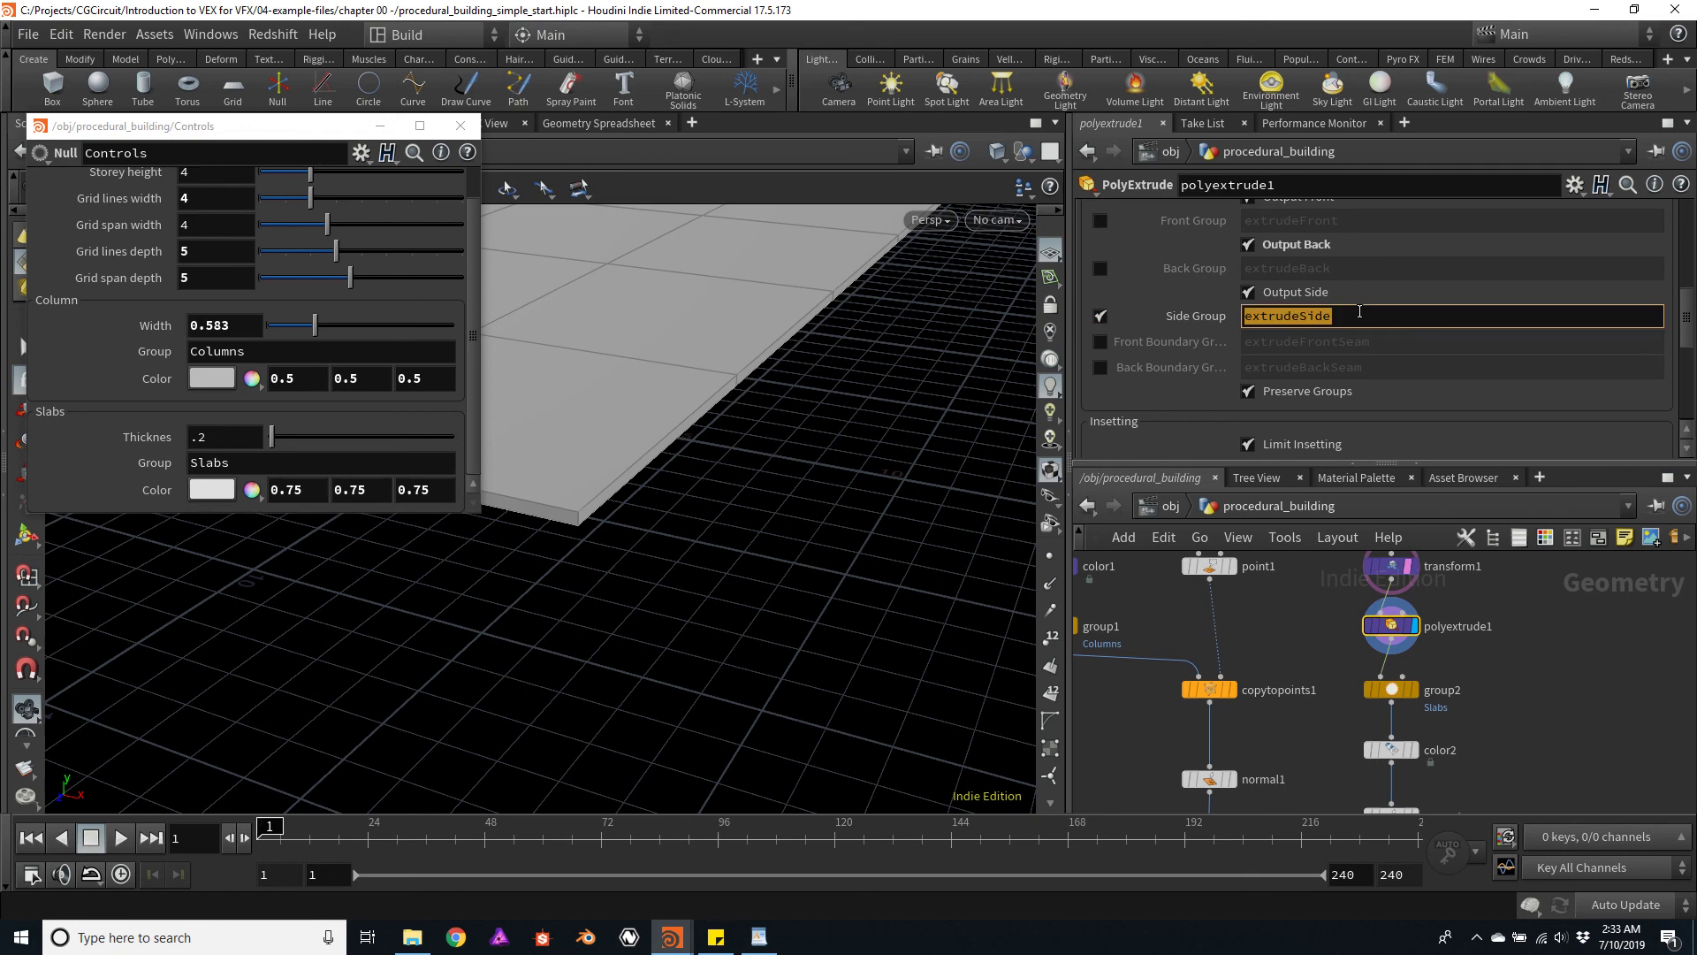
pyautogui.write('slabSides')
pyautogui.press('Return')
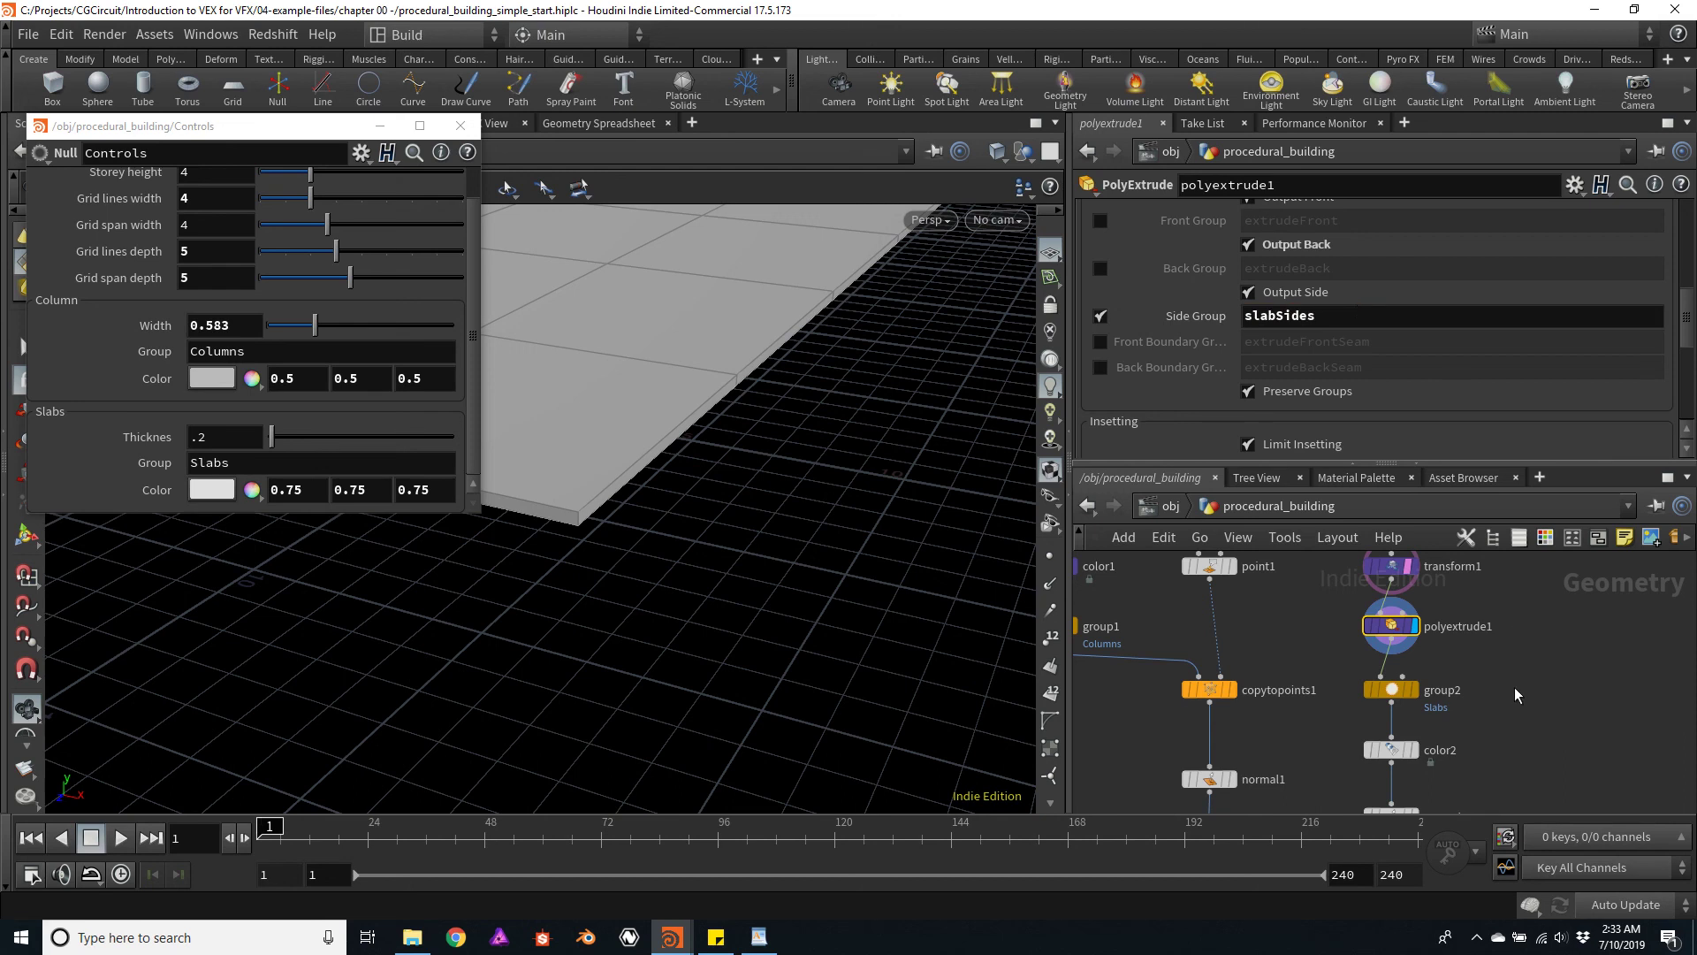
pyautogui.scroll(-3, 1513, 686)
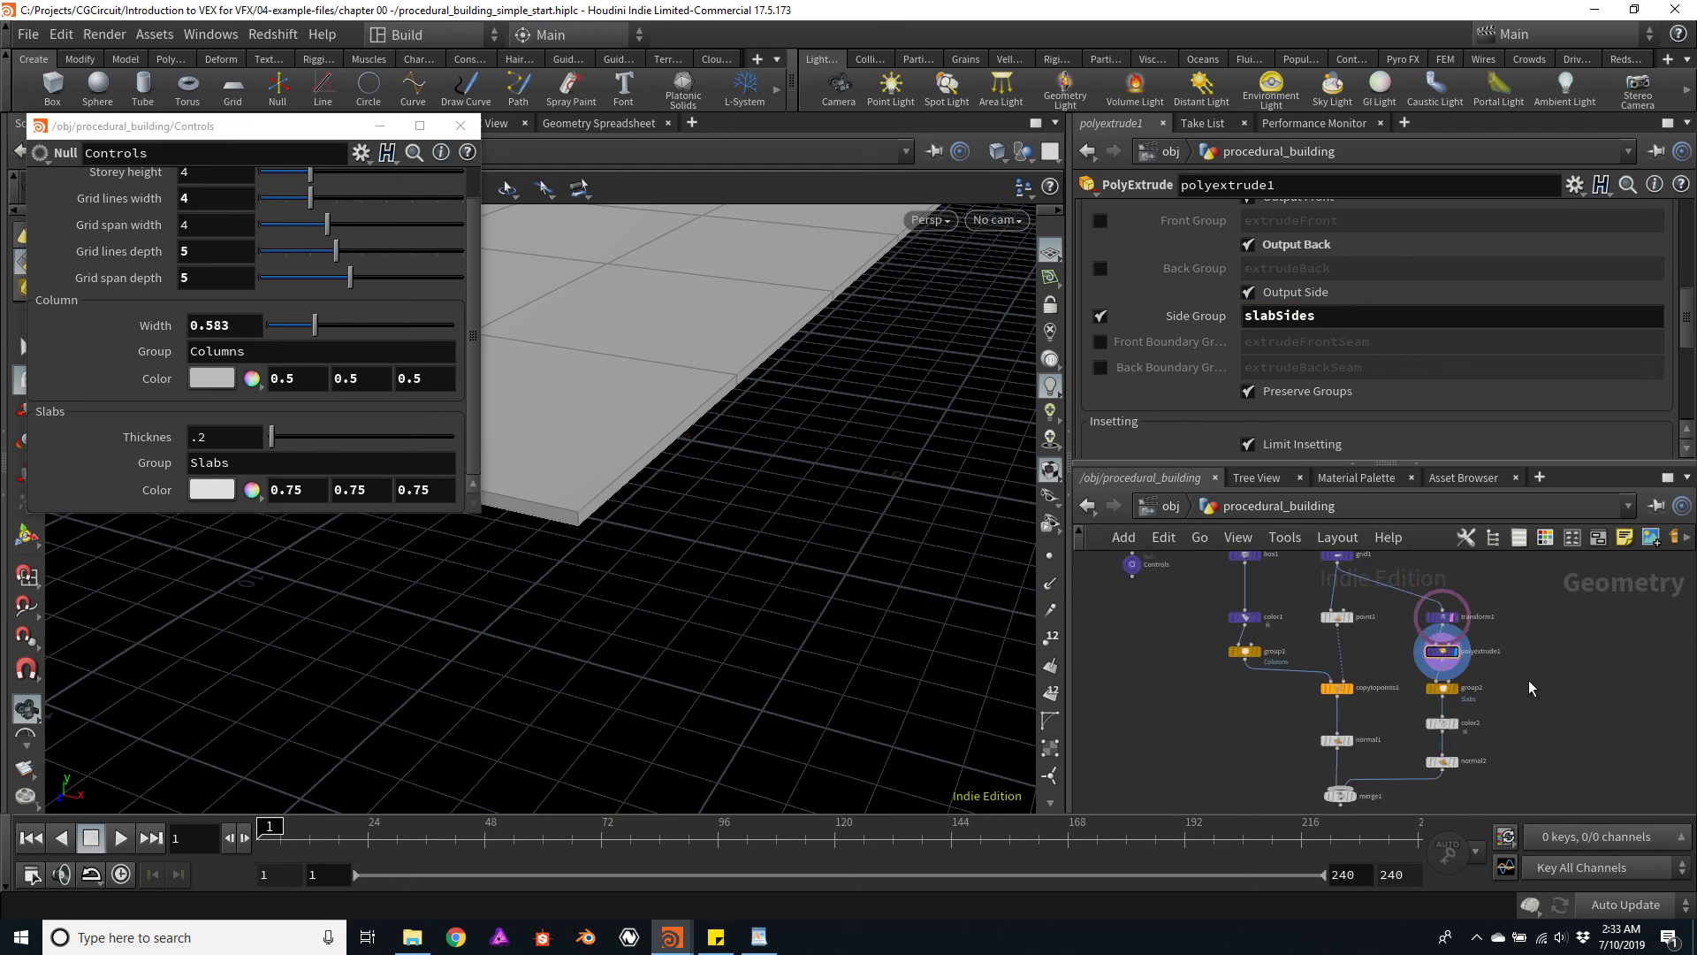
# Add a new PolyExtrude node to the network with the 'polyex' search
pyautogui.press('Tab')
pyautogui.write('polyex')
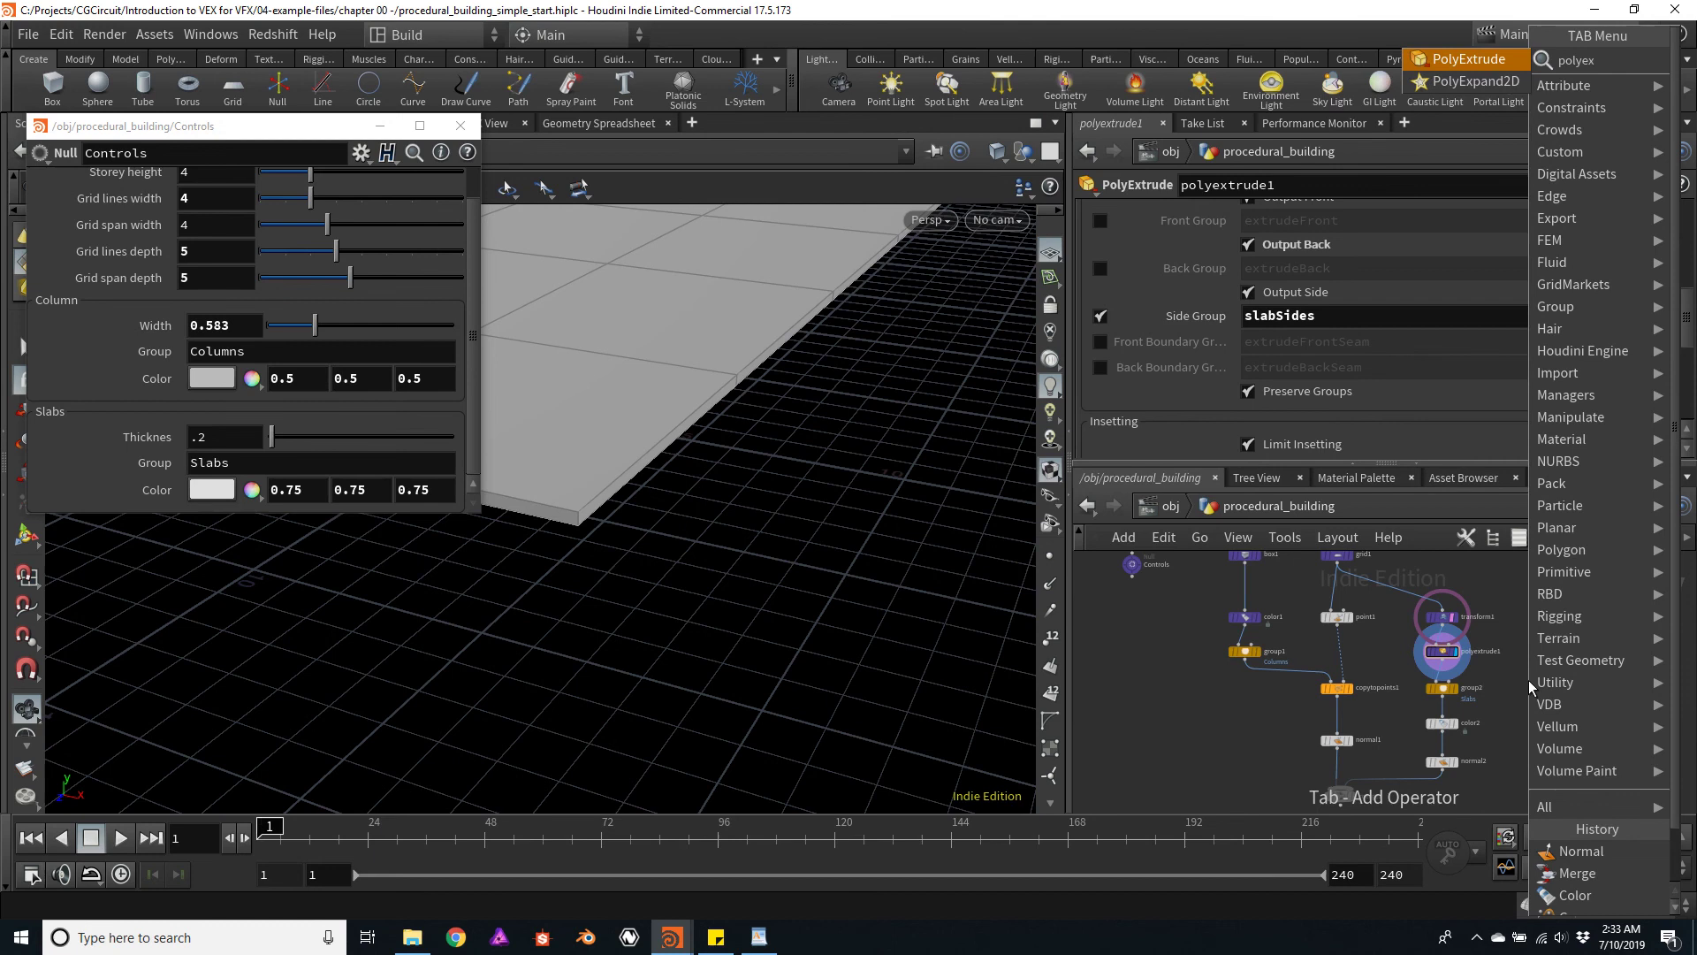
pyautogui.press('Return')
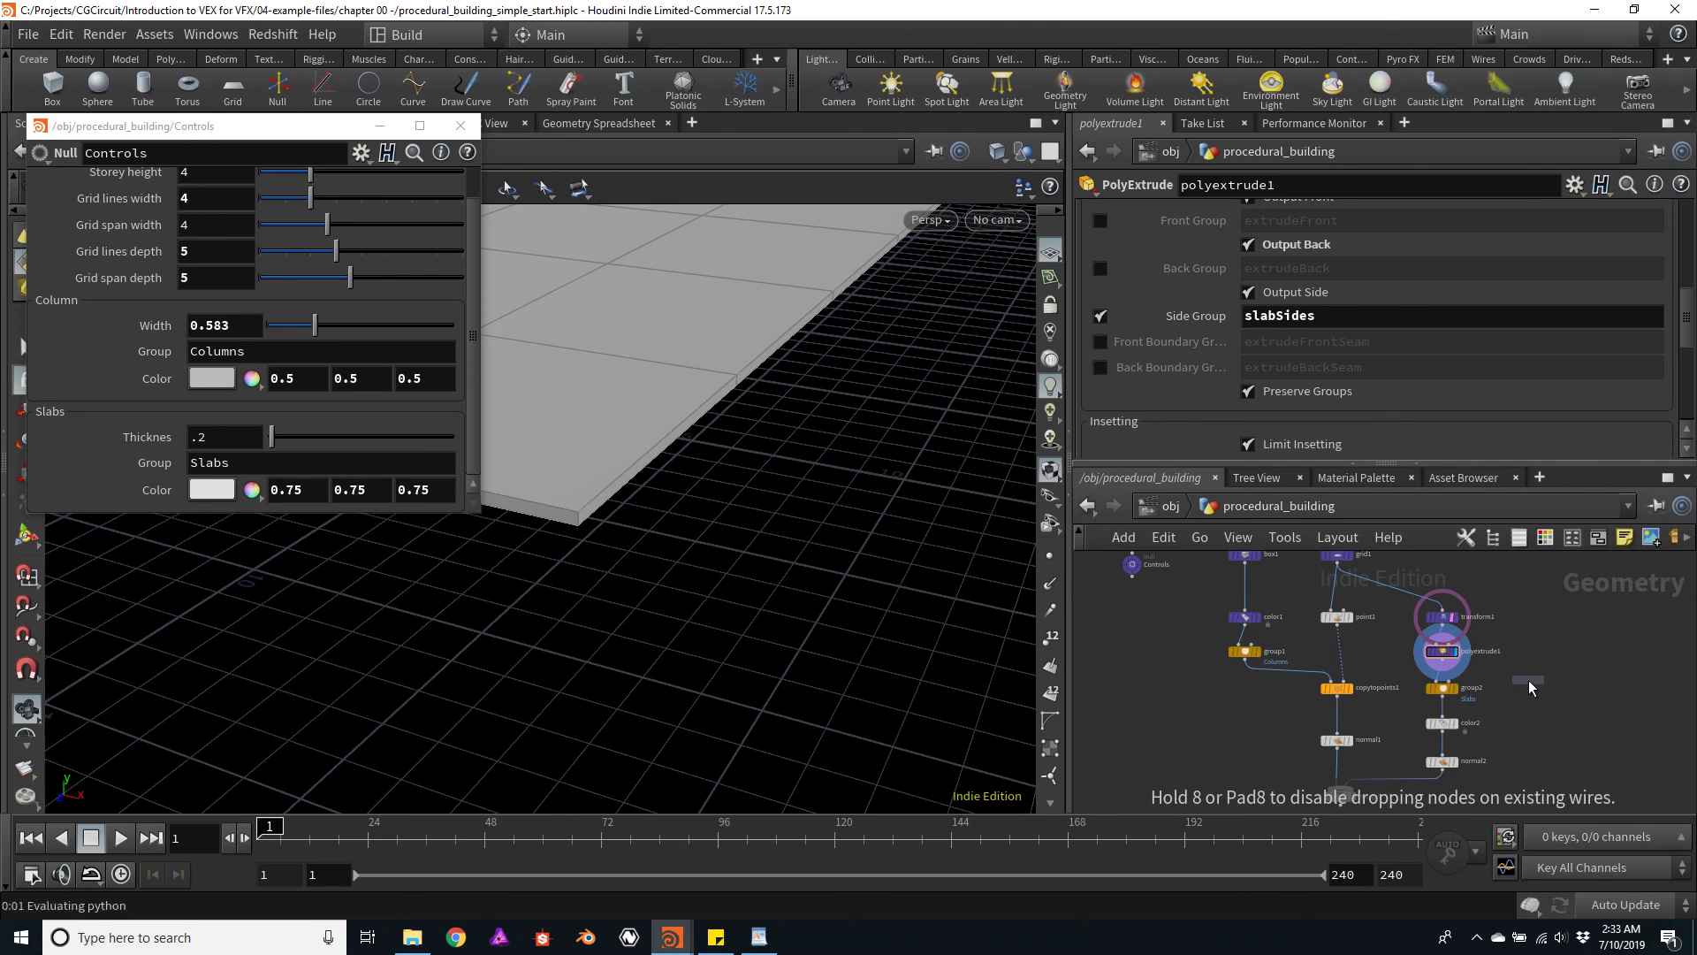
pyautogui.click(1529, 680)
pyautogui.scroll(3, 1529, 681)
pyautogui.scroll(-2, 1477, 737)
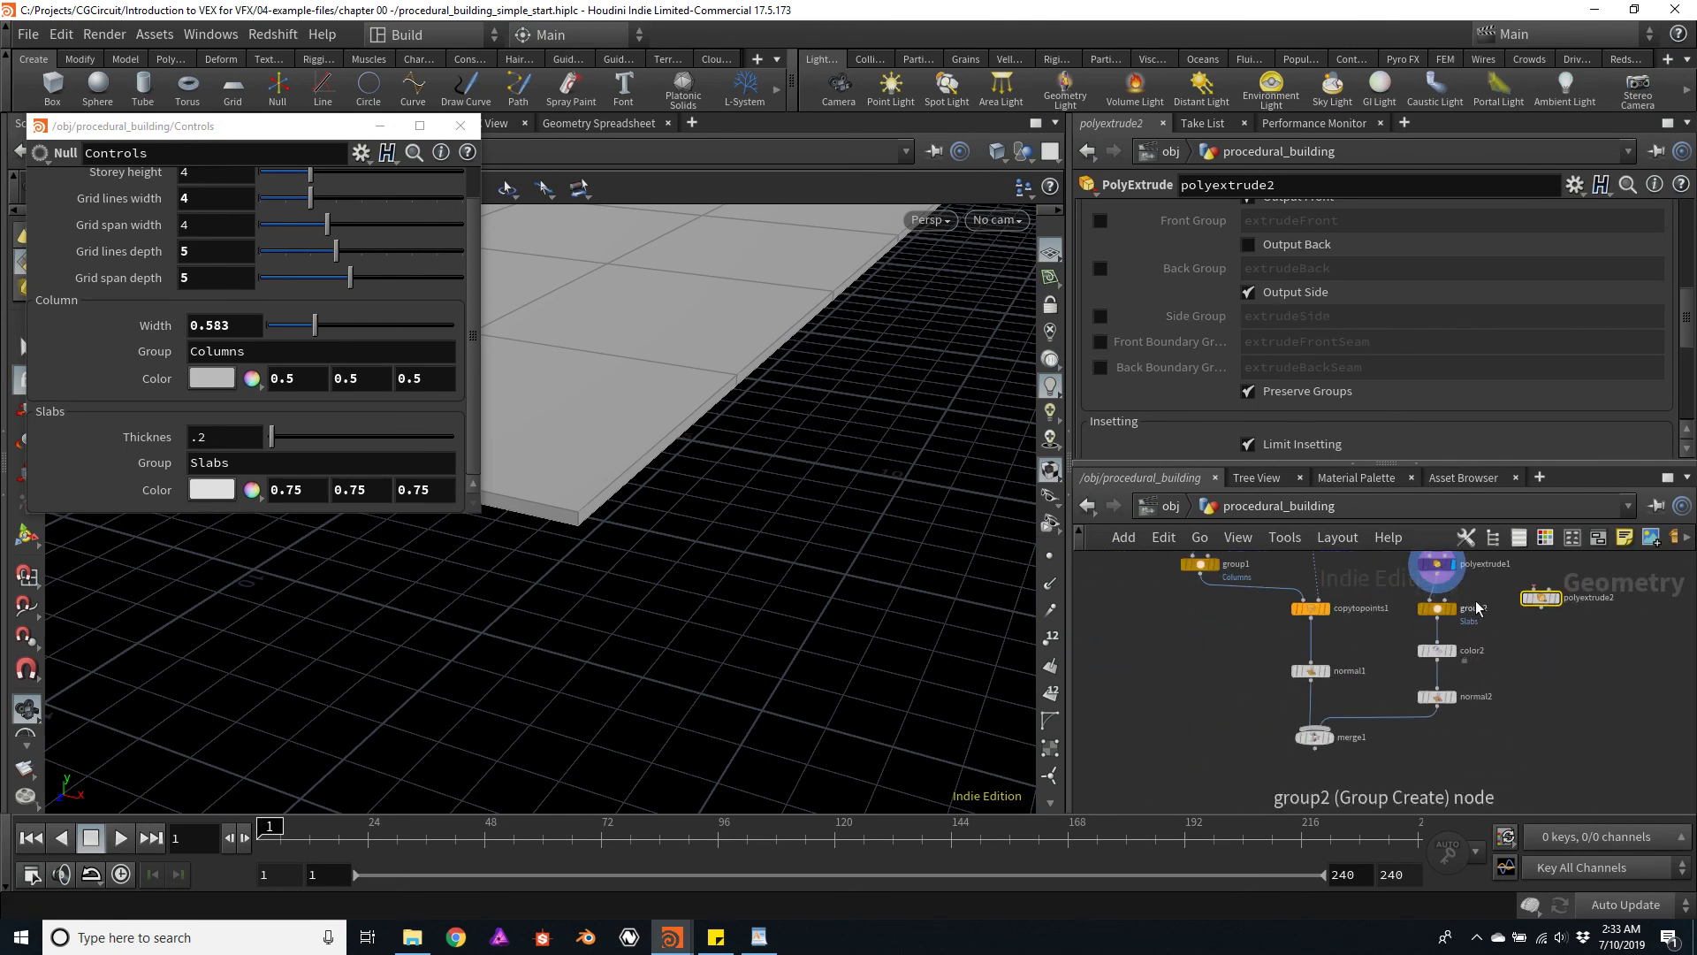
# Move the lower nodes down and insert polyextrude2 between polyextrude1 and group2
pyautogui.moveTo(1484, 590); pyautogui.dragTo(1294, 776)
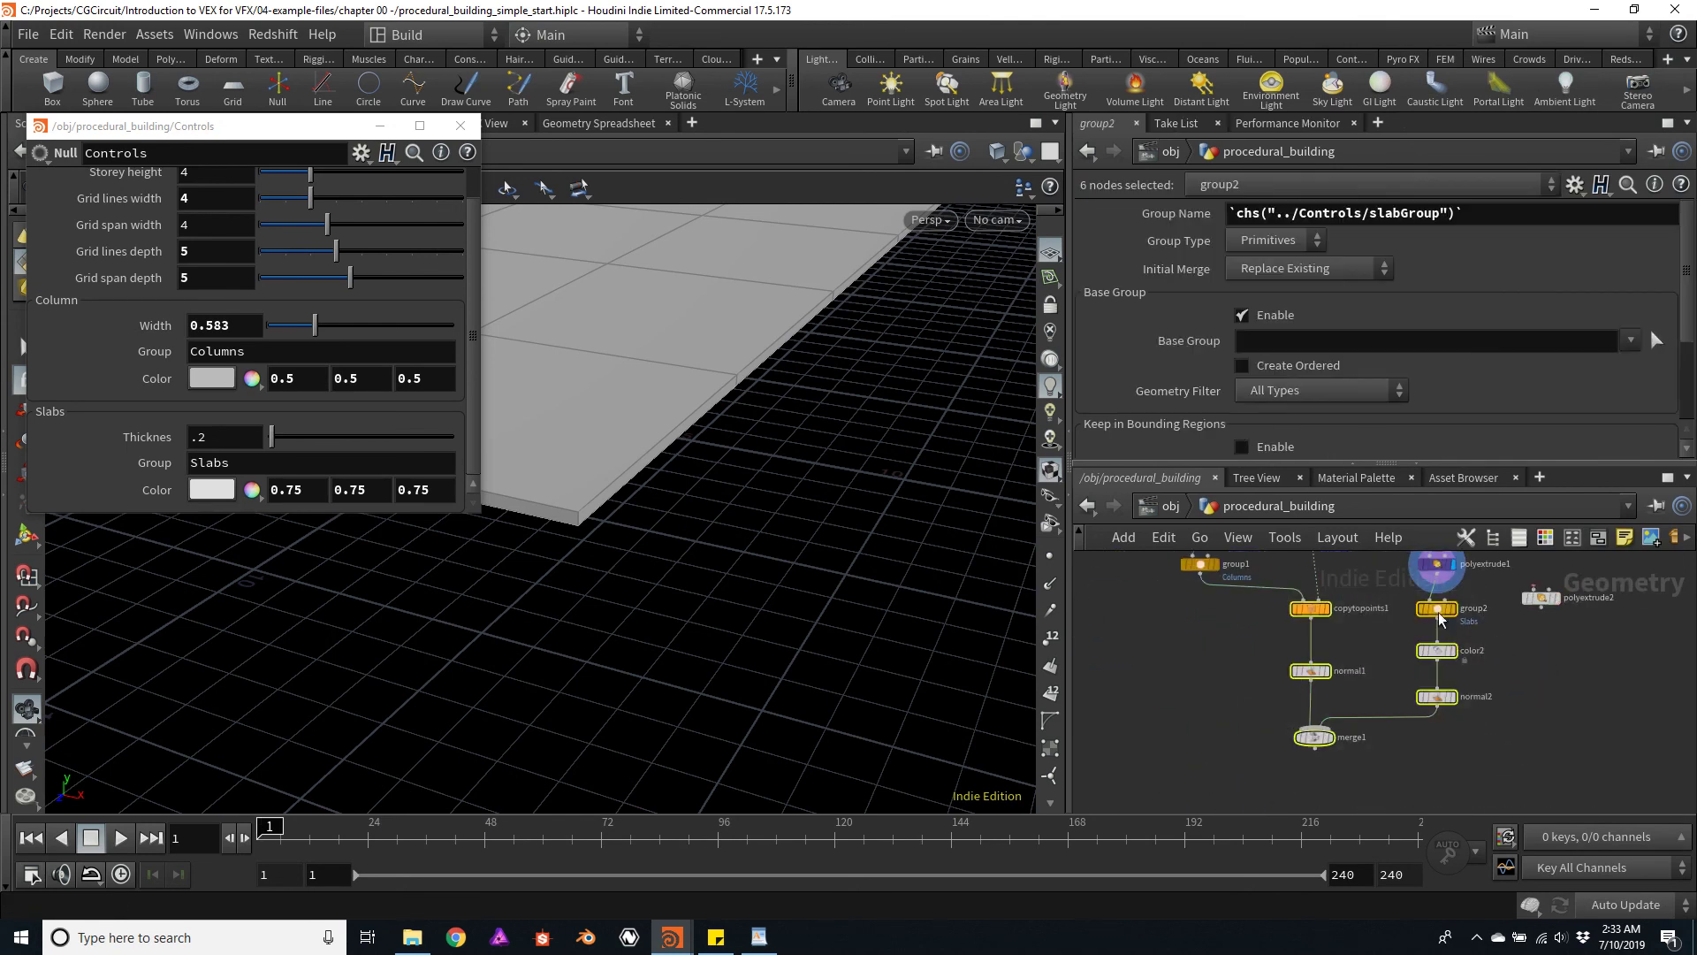
pyautogui.moveTo(1446, 601); pyautogui.dragTo(1447, 634)
pyautogui.scroll(3, 1492, 613)
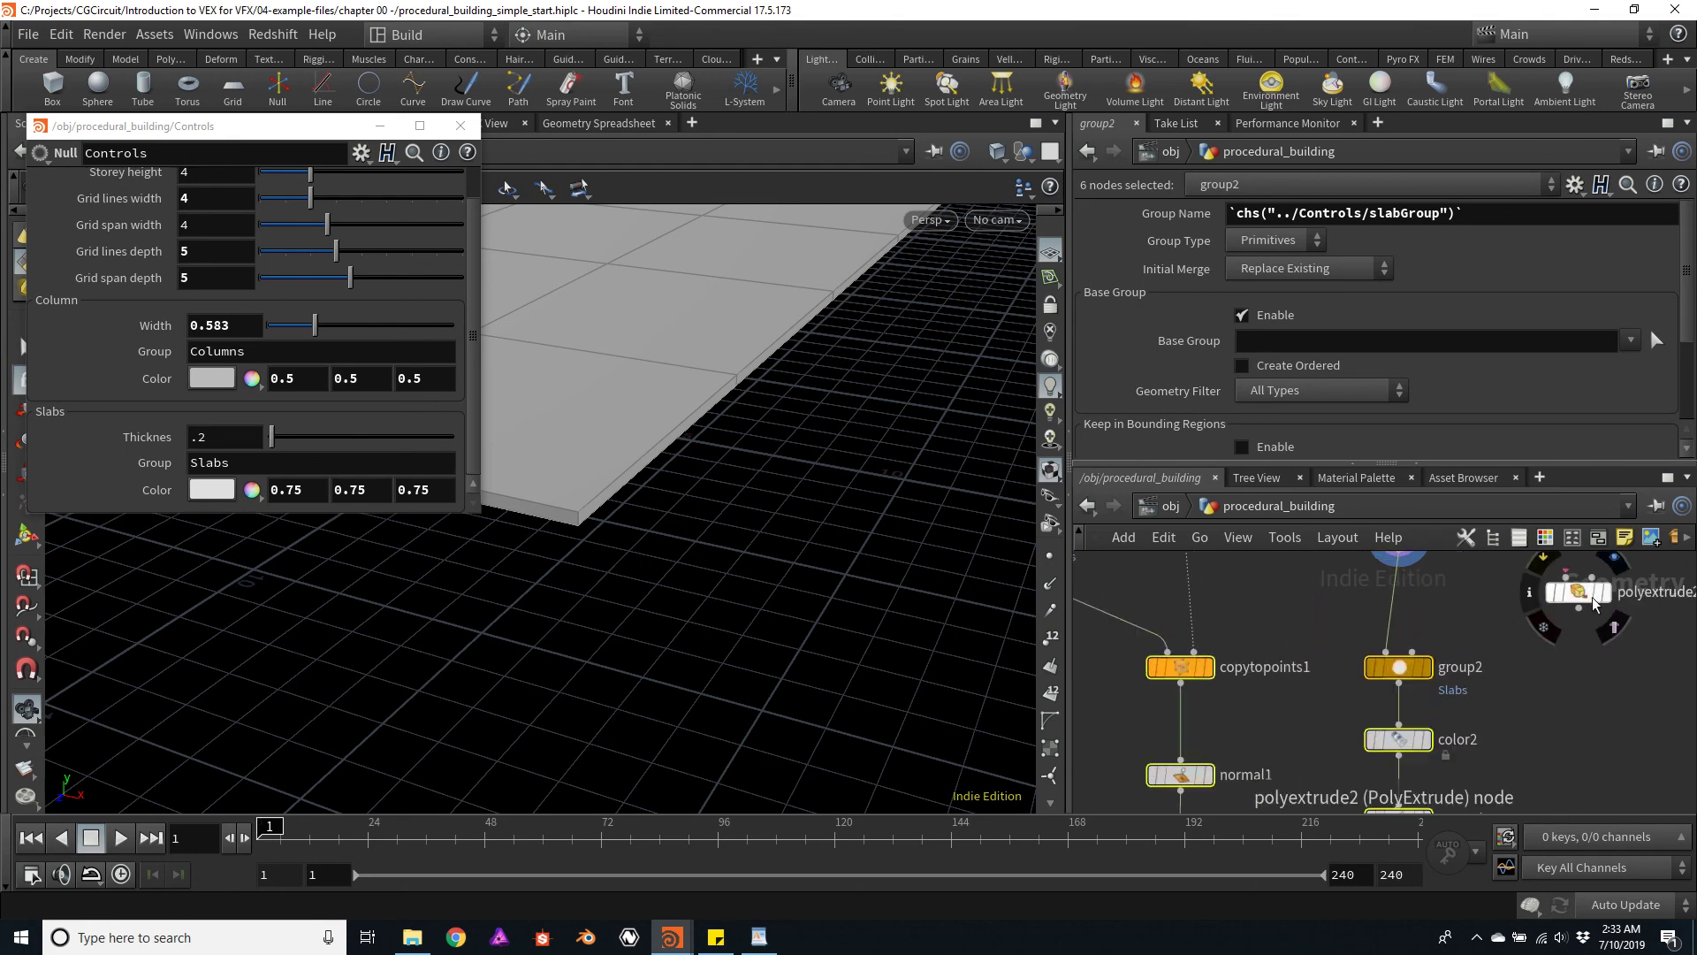
pyautogui.moveTo(1566, 597); pyautogui.dragTo(1411, 610)
pyautogui.moveTo(1412, 609); pyautogui.dragTo(1452, 673, button='middle')
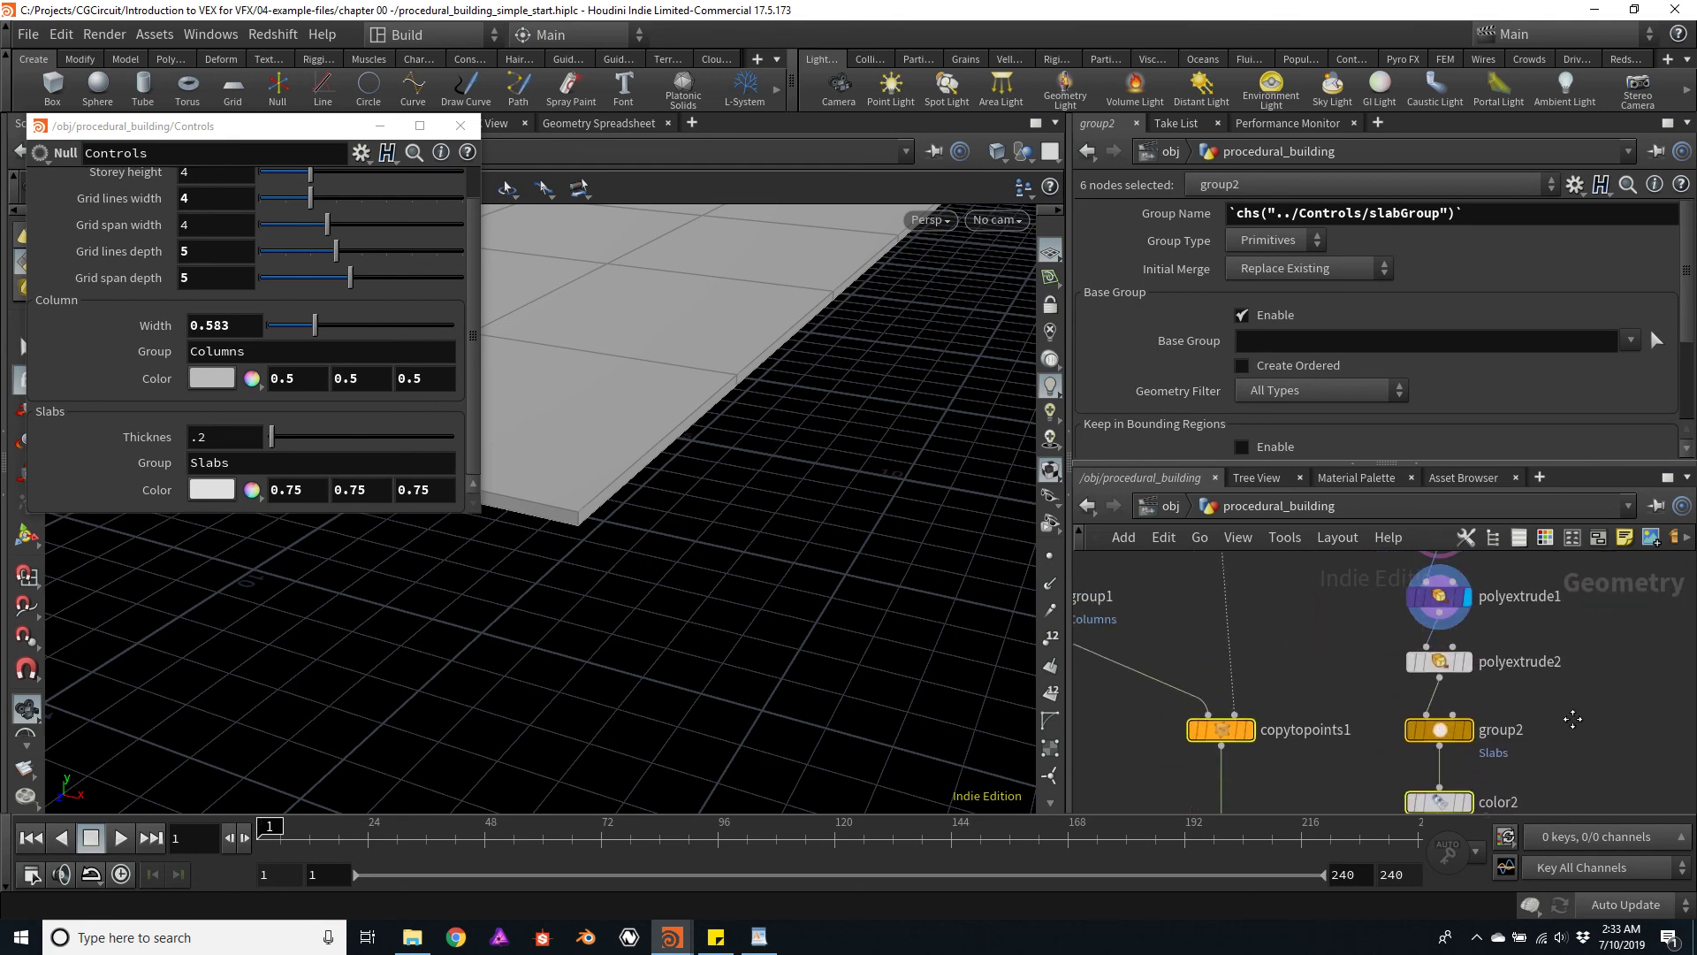
# Set polyextrude2's Group to slabSides
pyautogui.click(1450, 663)
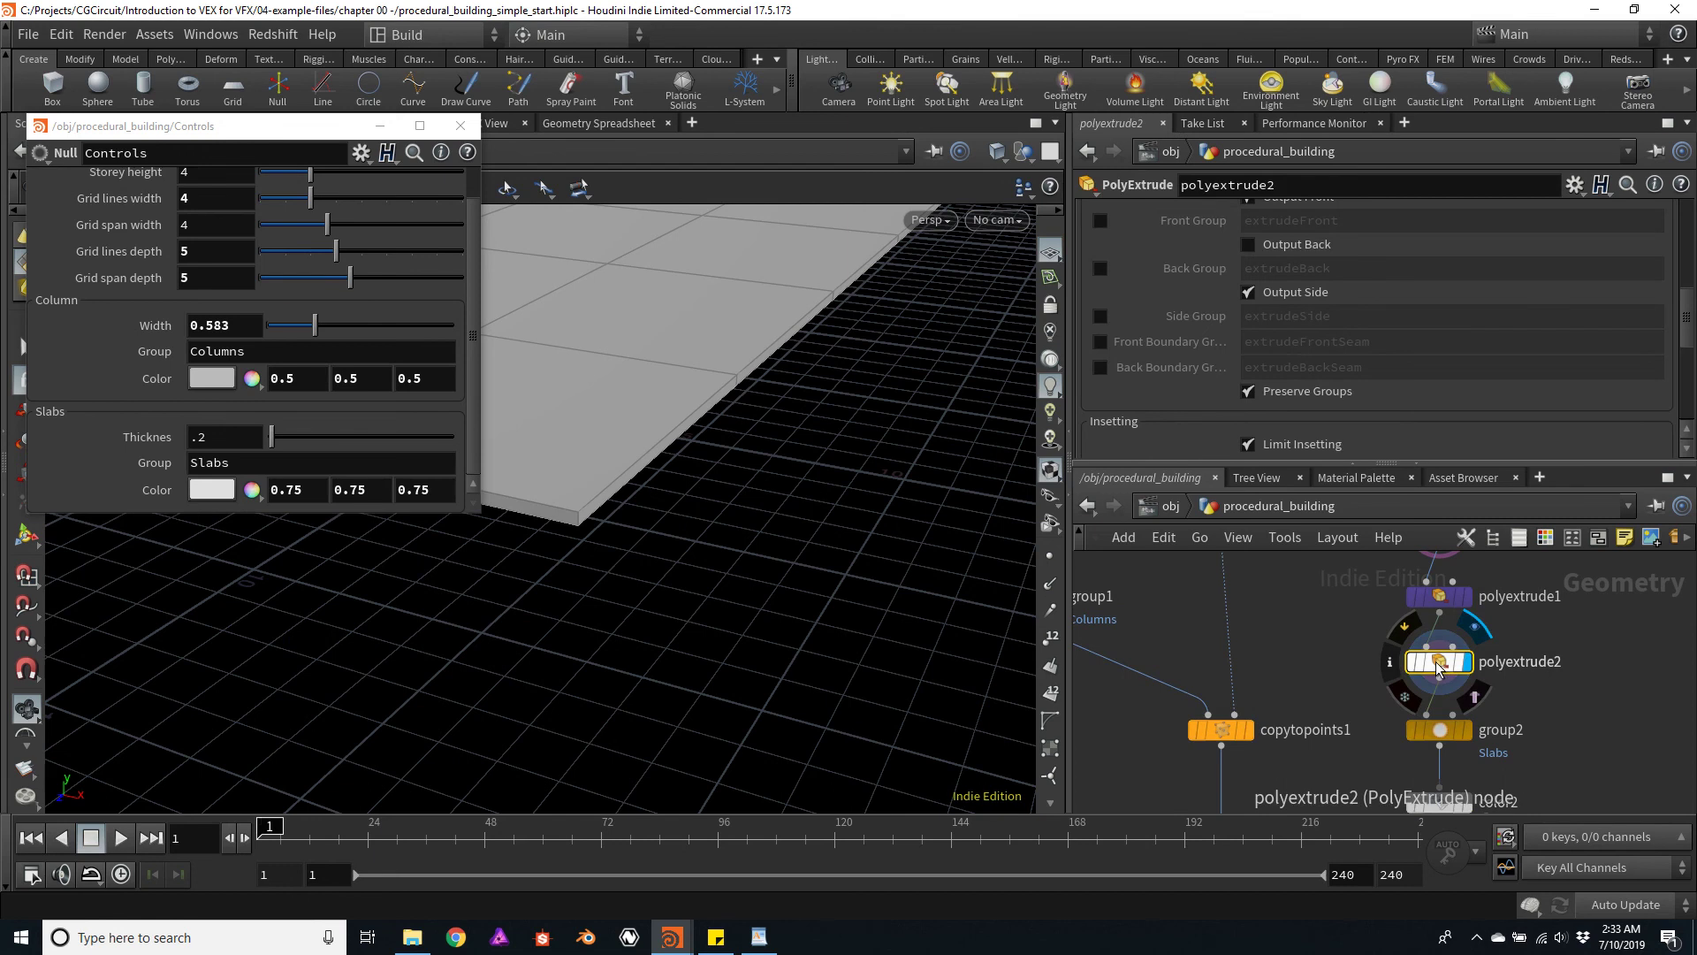
pyautogui.scroll(-3, 1690, 269)
pyautogui.scroll(3, 1690, 270)
pyautogui.click(1639, 216)
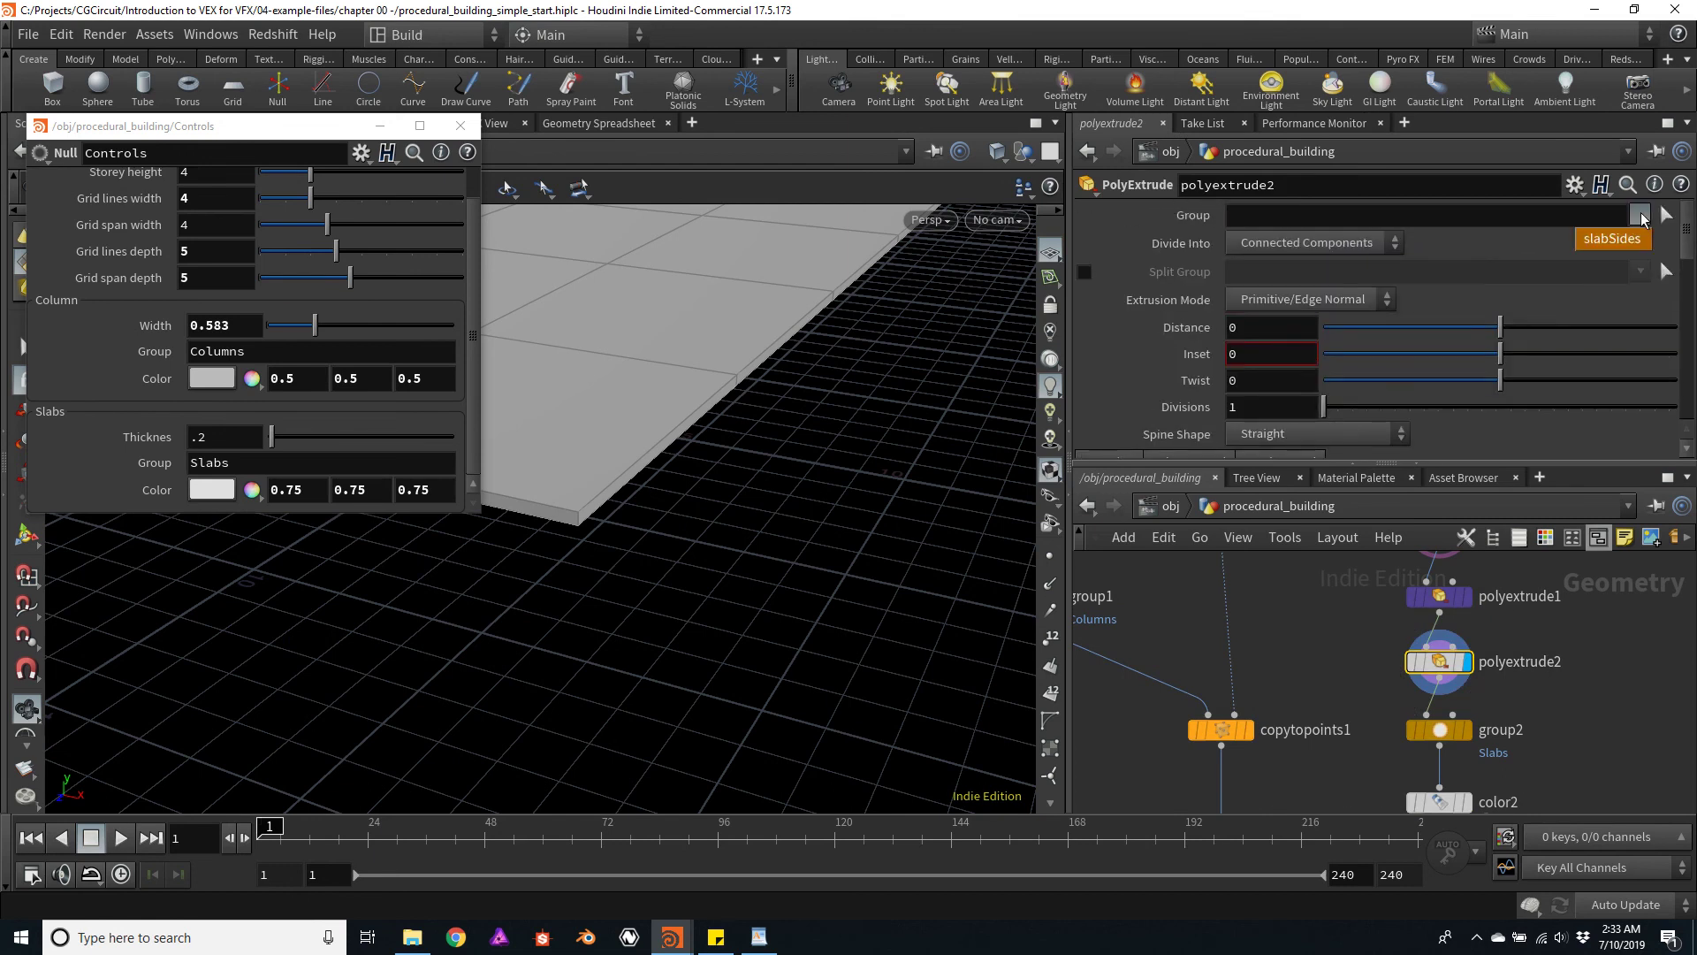
pyautogui.click(1635, 237)
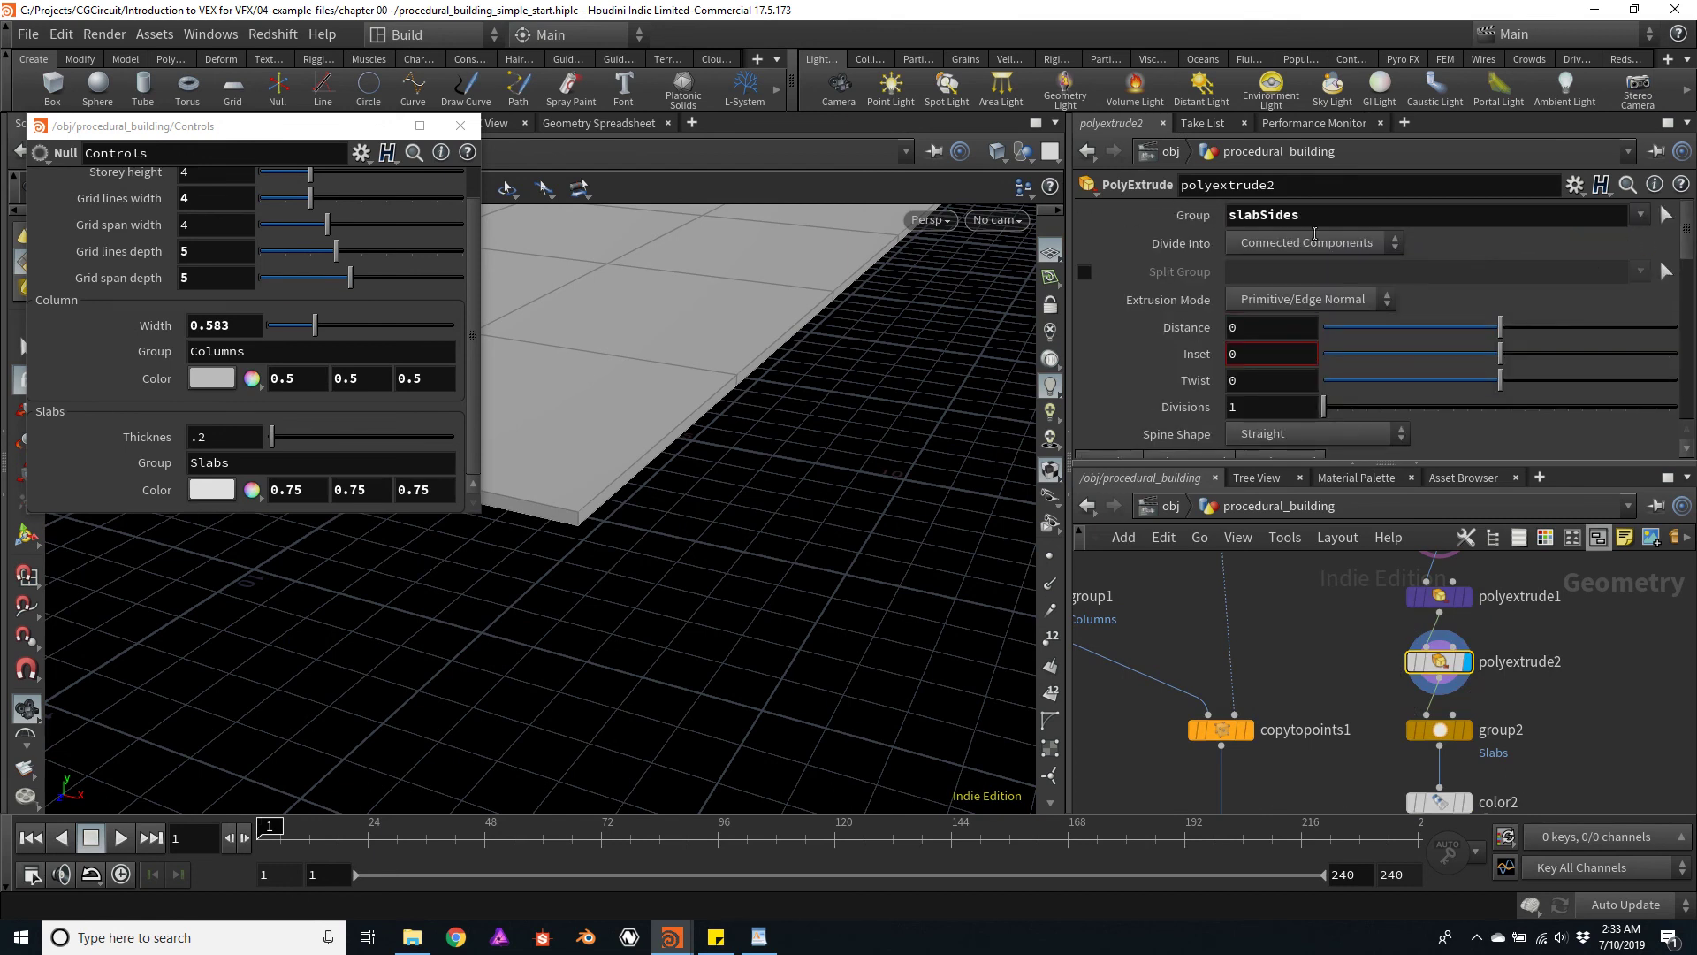
# Drag polyextrude2's Distance to push the slab sides outward, then inspect the slab edge
pyautogui.moveTo(1500, 327); pyautogui.dragTo(1600, 338)
pyautogui.scroll(-1, 1688, 232)
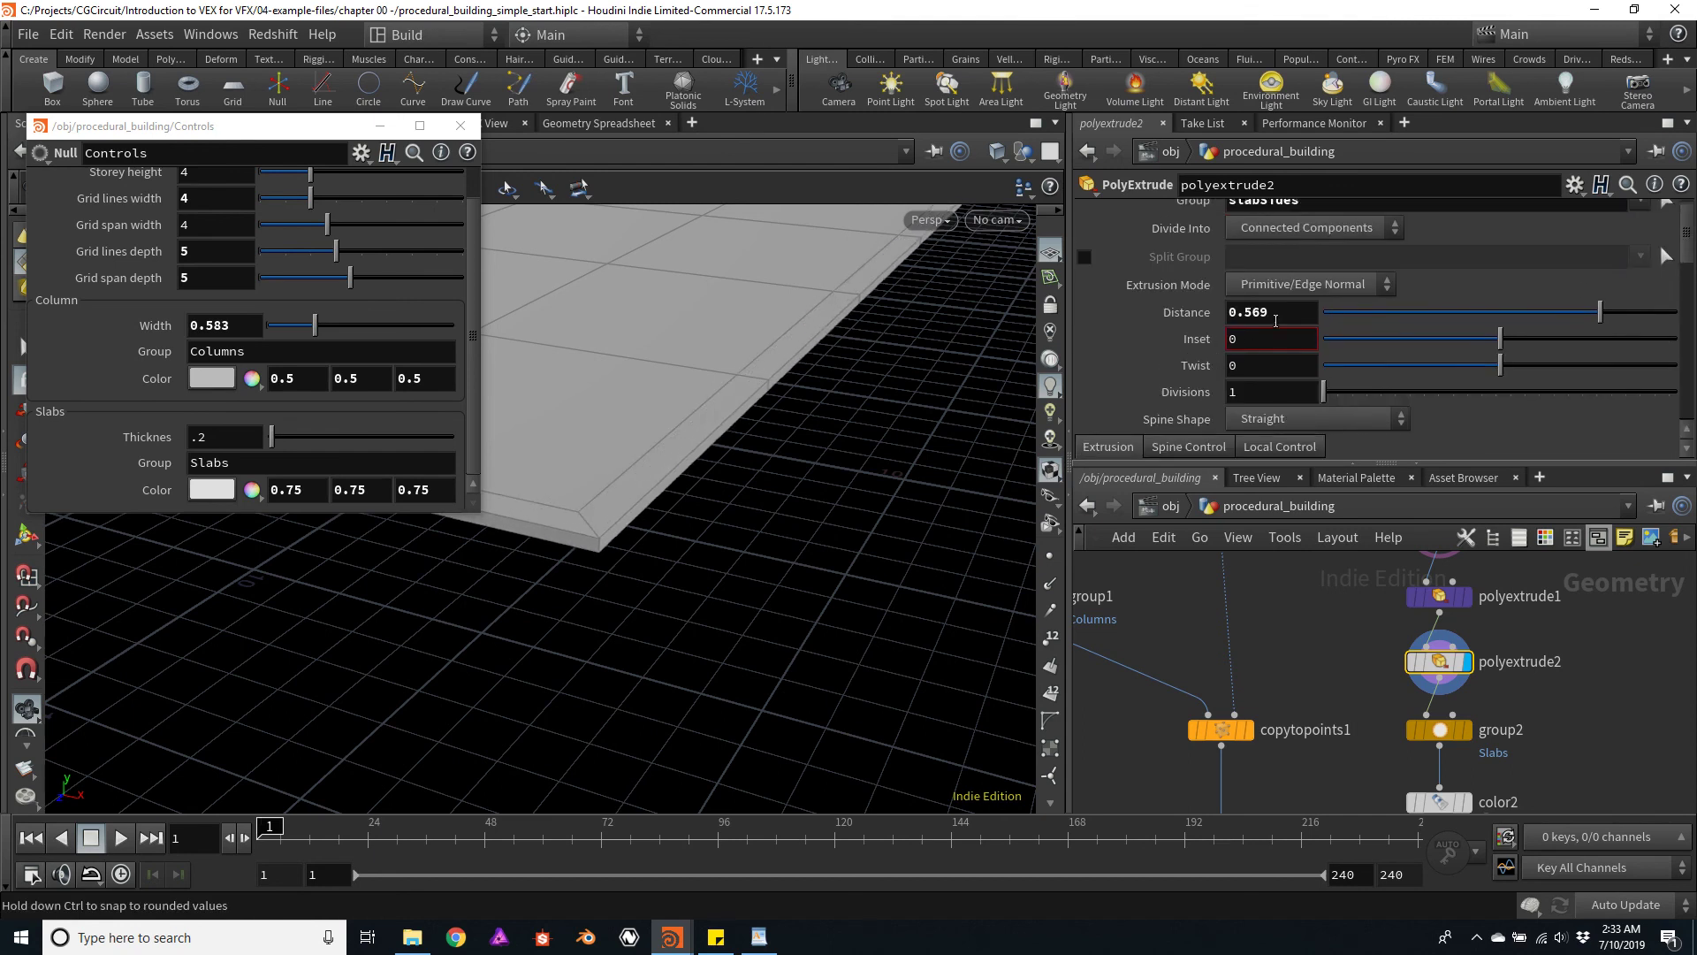
pyautogui.scroll(4, 776, 443)
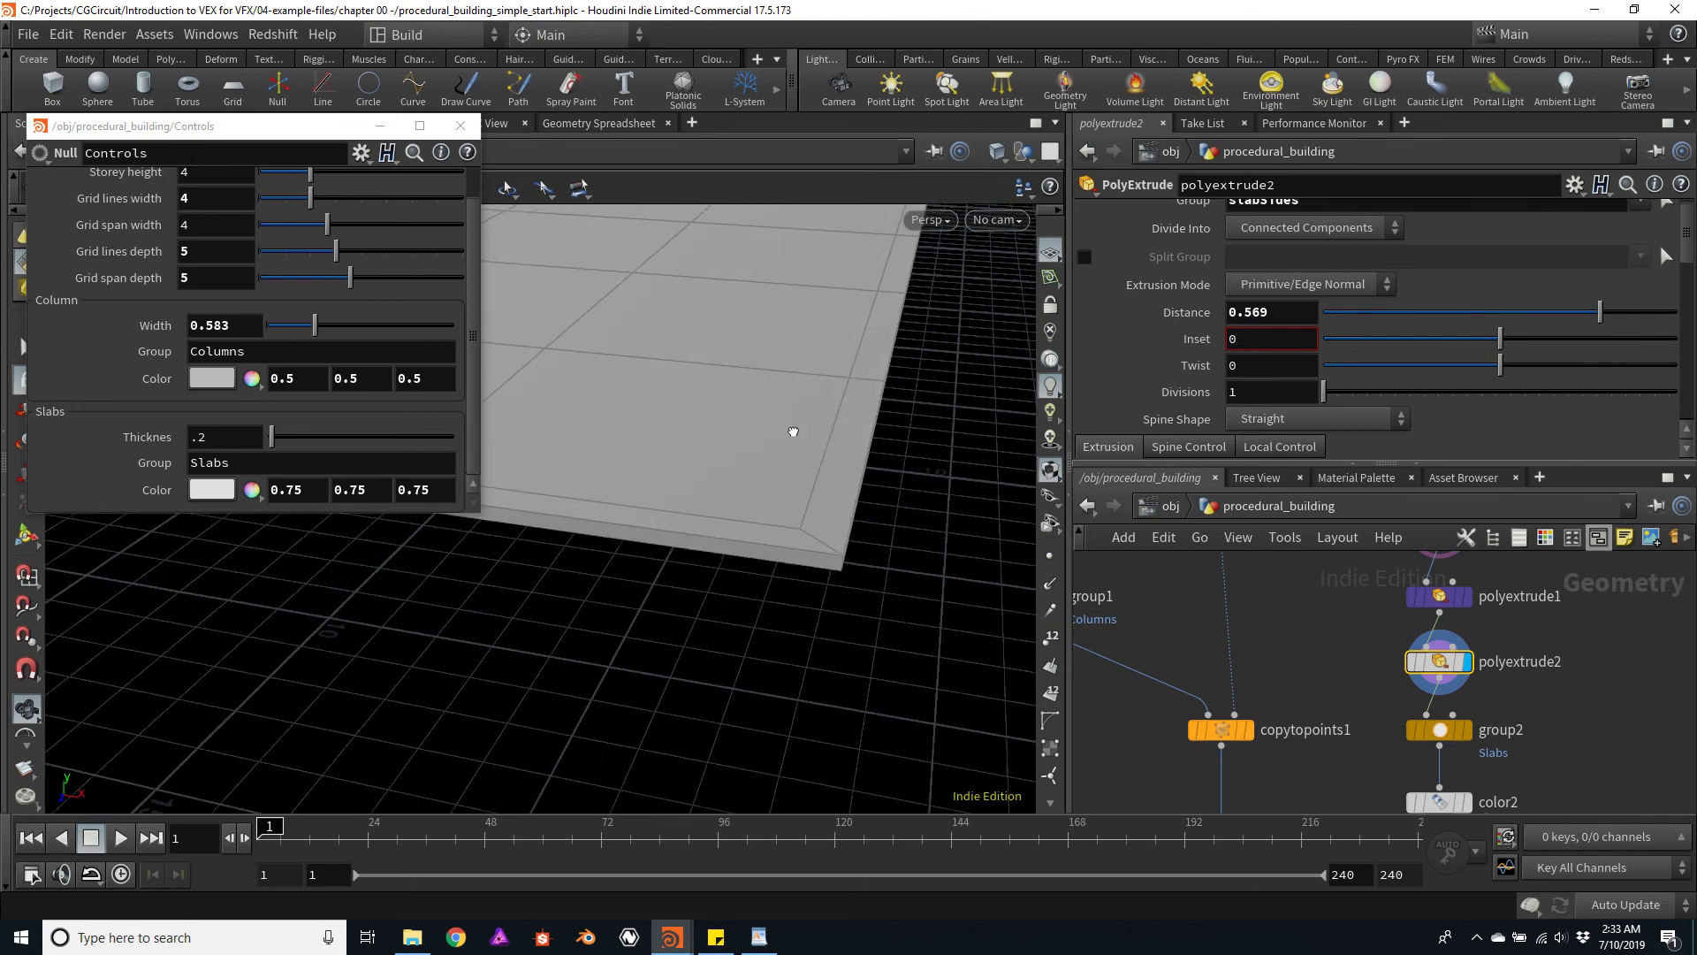
pyautogui.scroll(-3, 880, 470)
pyautogui.moveTo(879, 470)
pyautogui.mouseDown()
pyautogui.moveTo(878, 417)
pyautogui.moveTo(880, 468)
pyautogui.mouseUp()
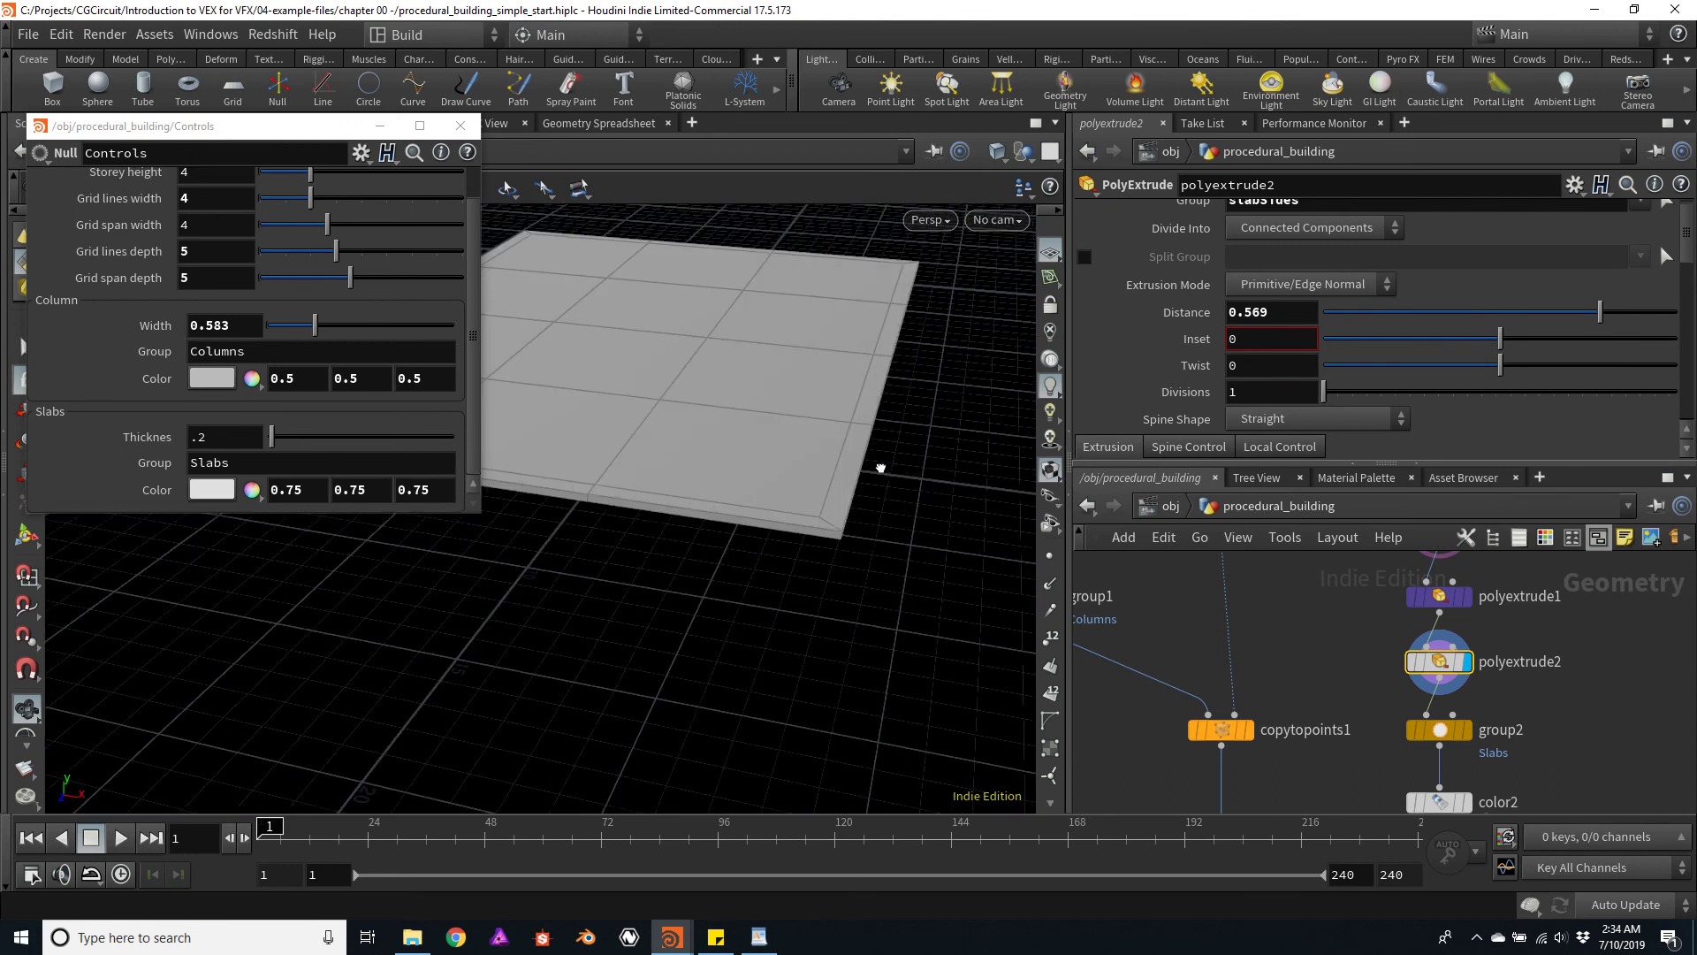
# Set polyextrude2's Distance to ch("../Controls/columnWidth") / 2 via a relative reference
pyautogui.rightClick(150, 327)
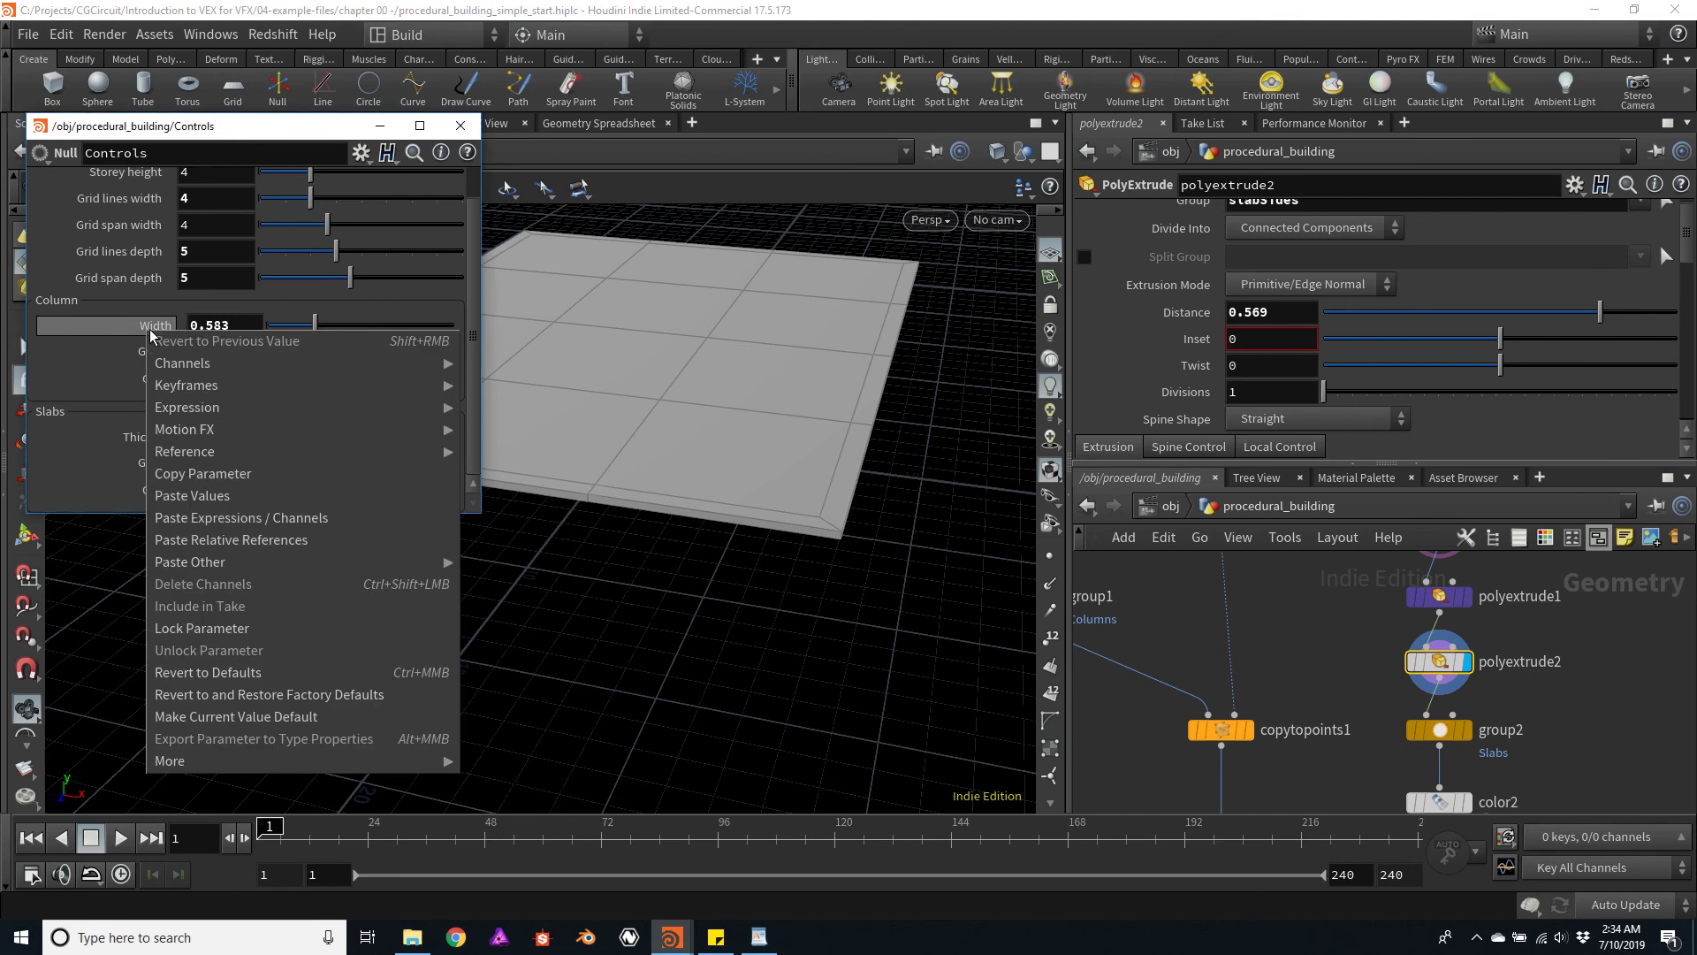
pyautogui.click(200, 476)
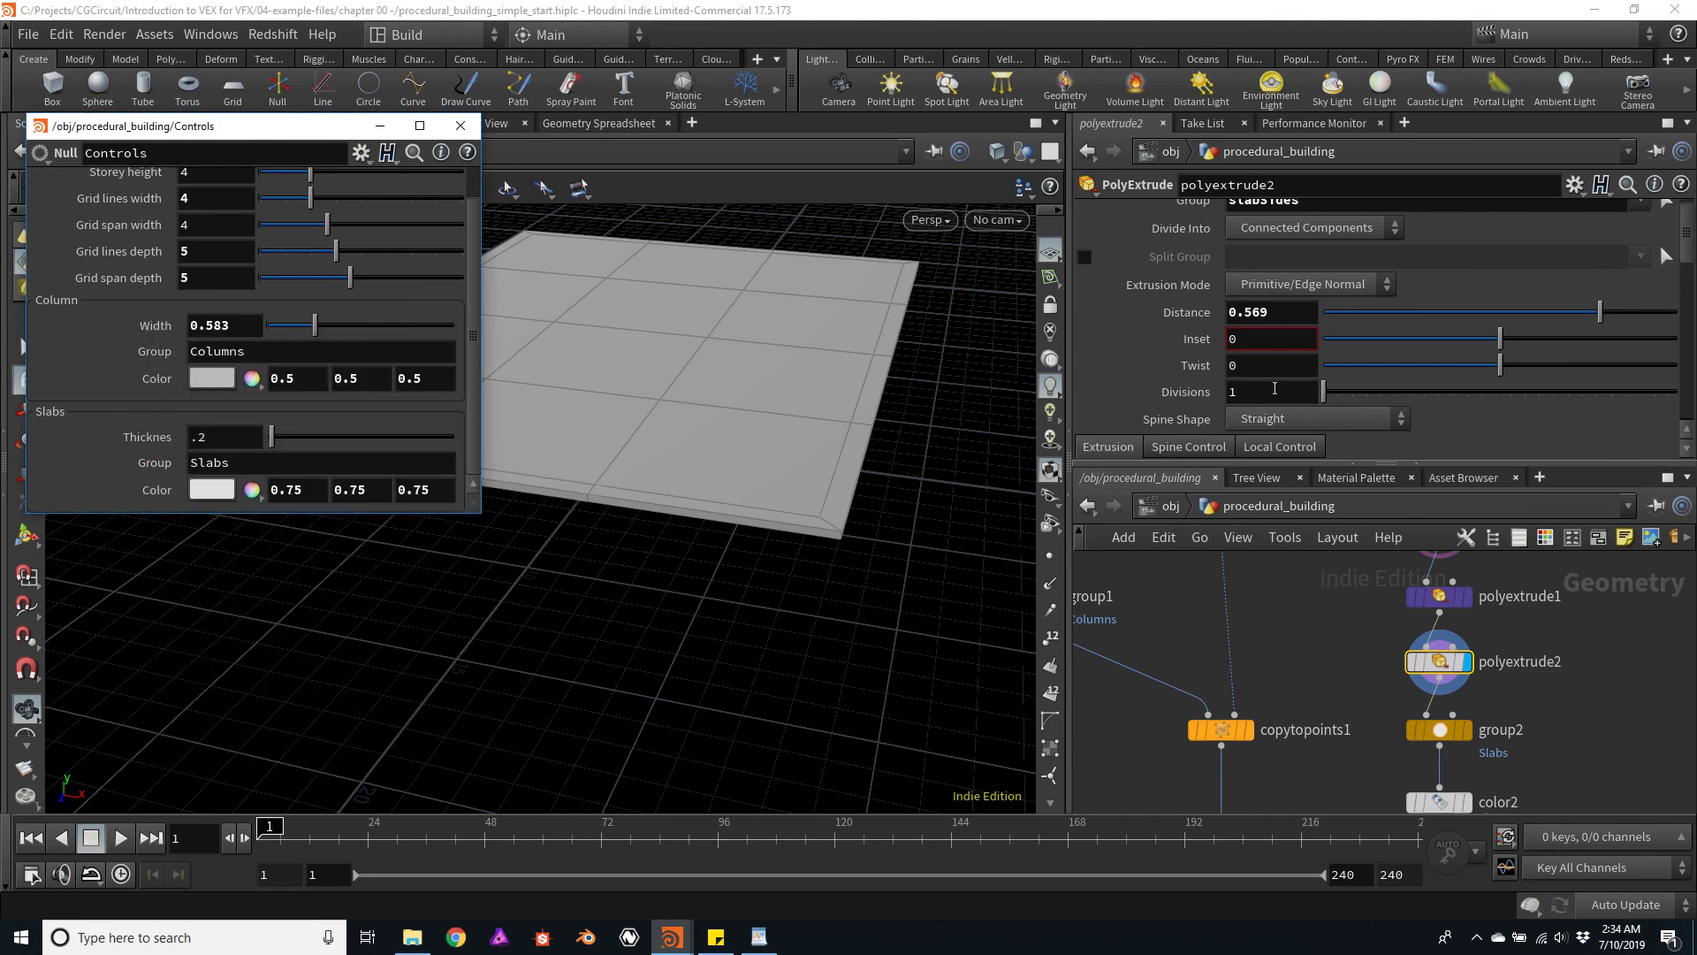
pyautogui.rightClick(1173, 315)
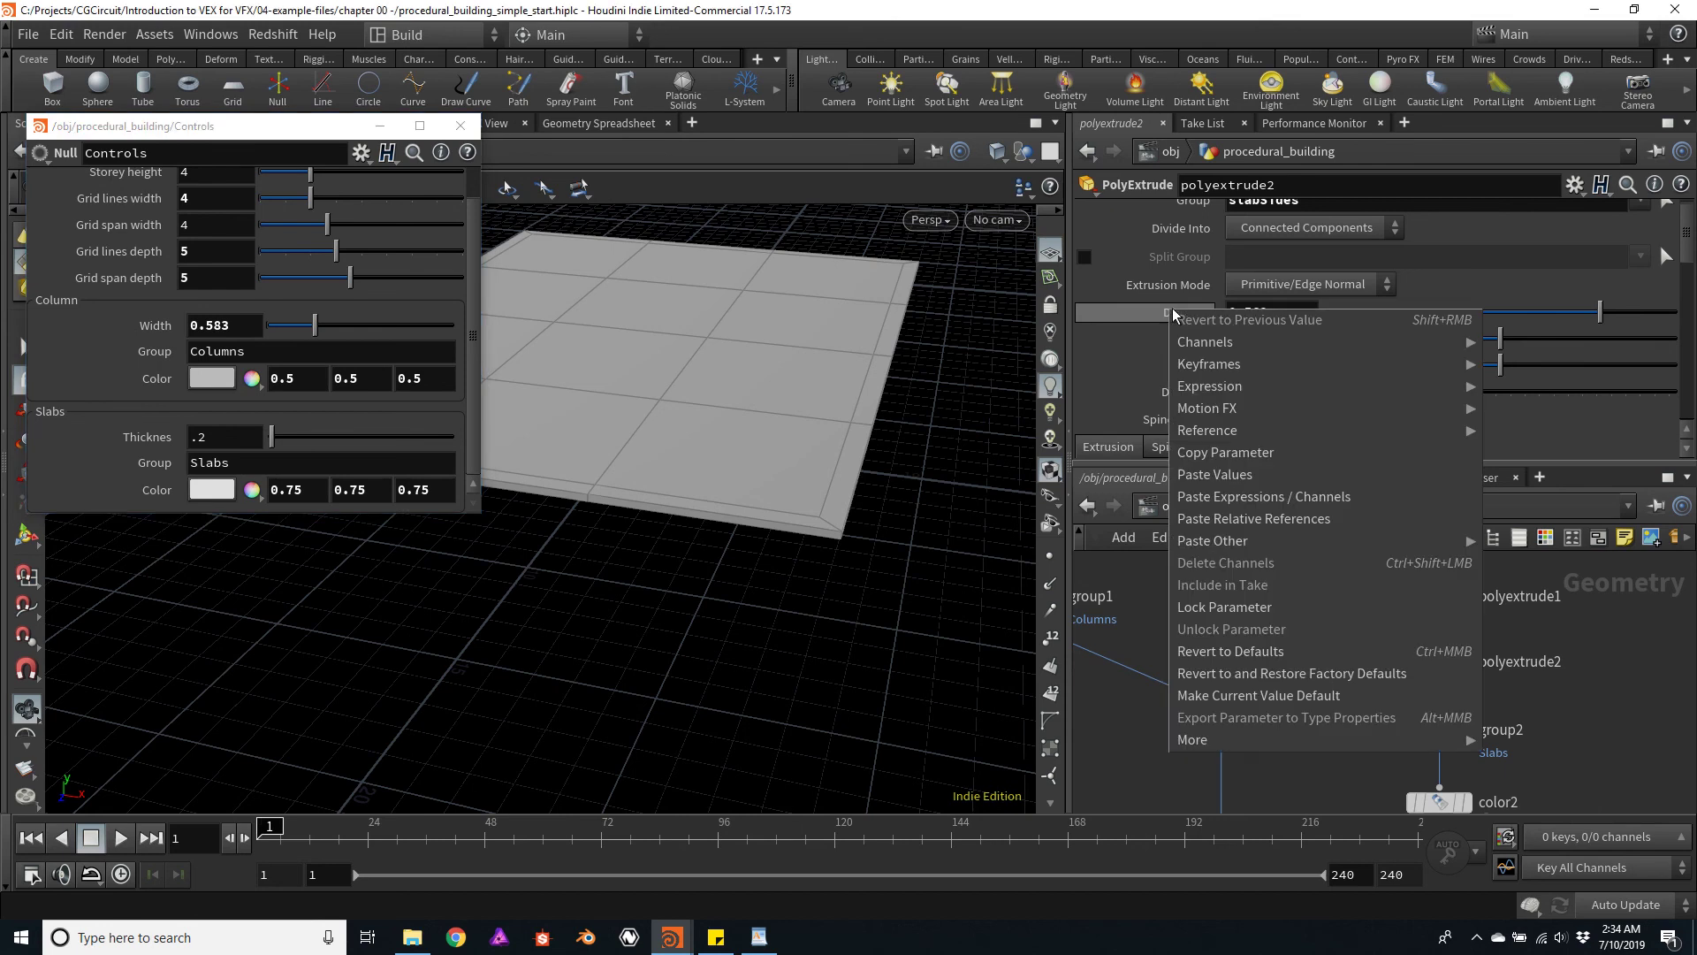
pyautogui.click(1241, 516)
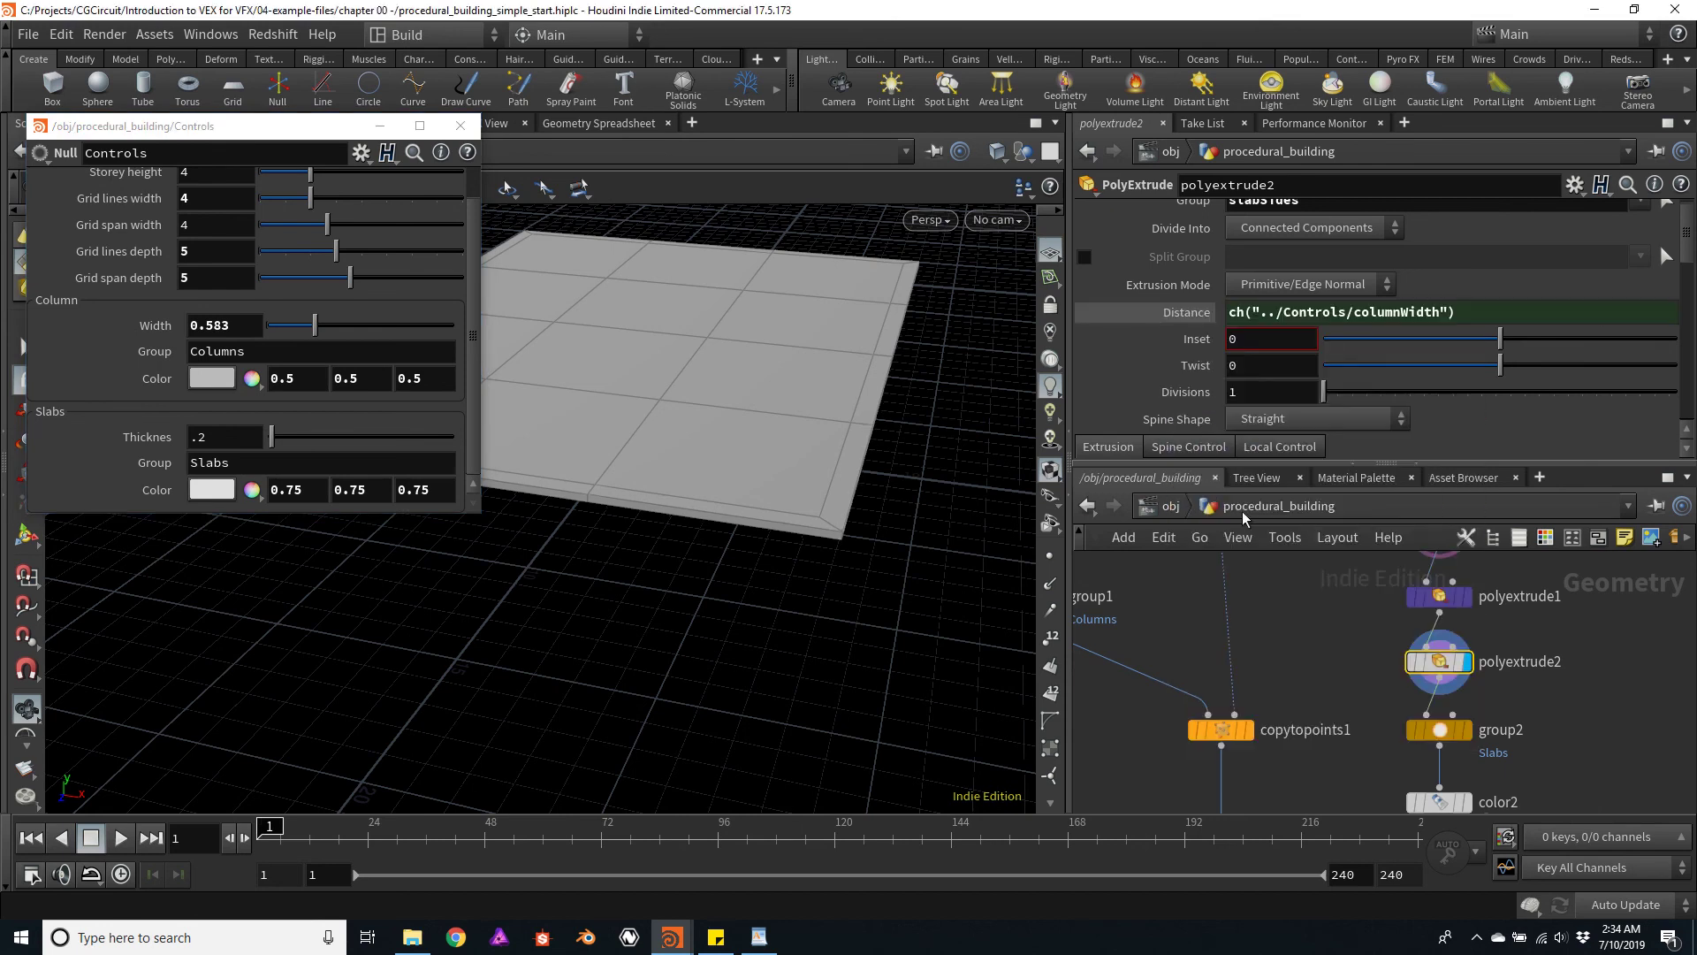
pyautogui.click(1510, 316)
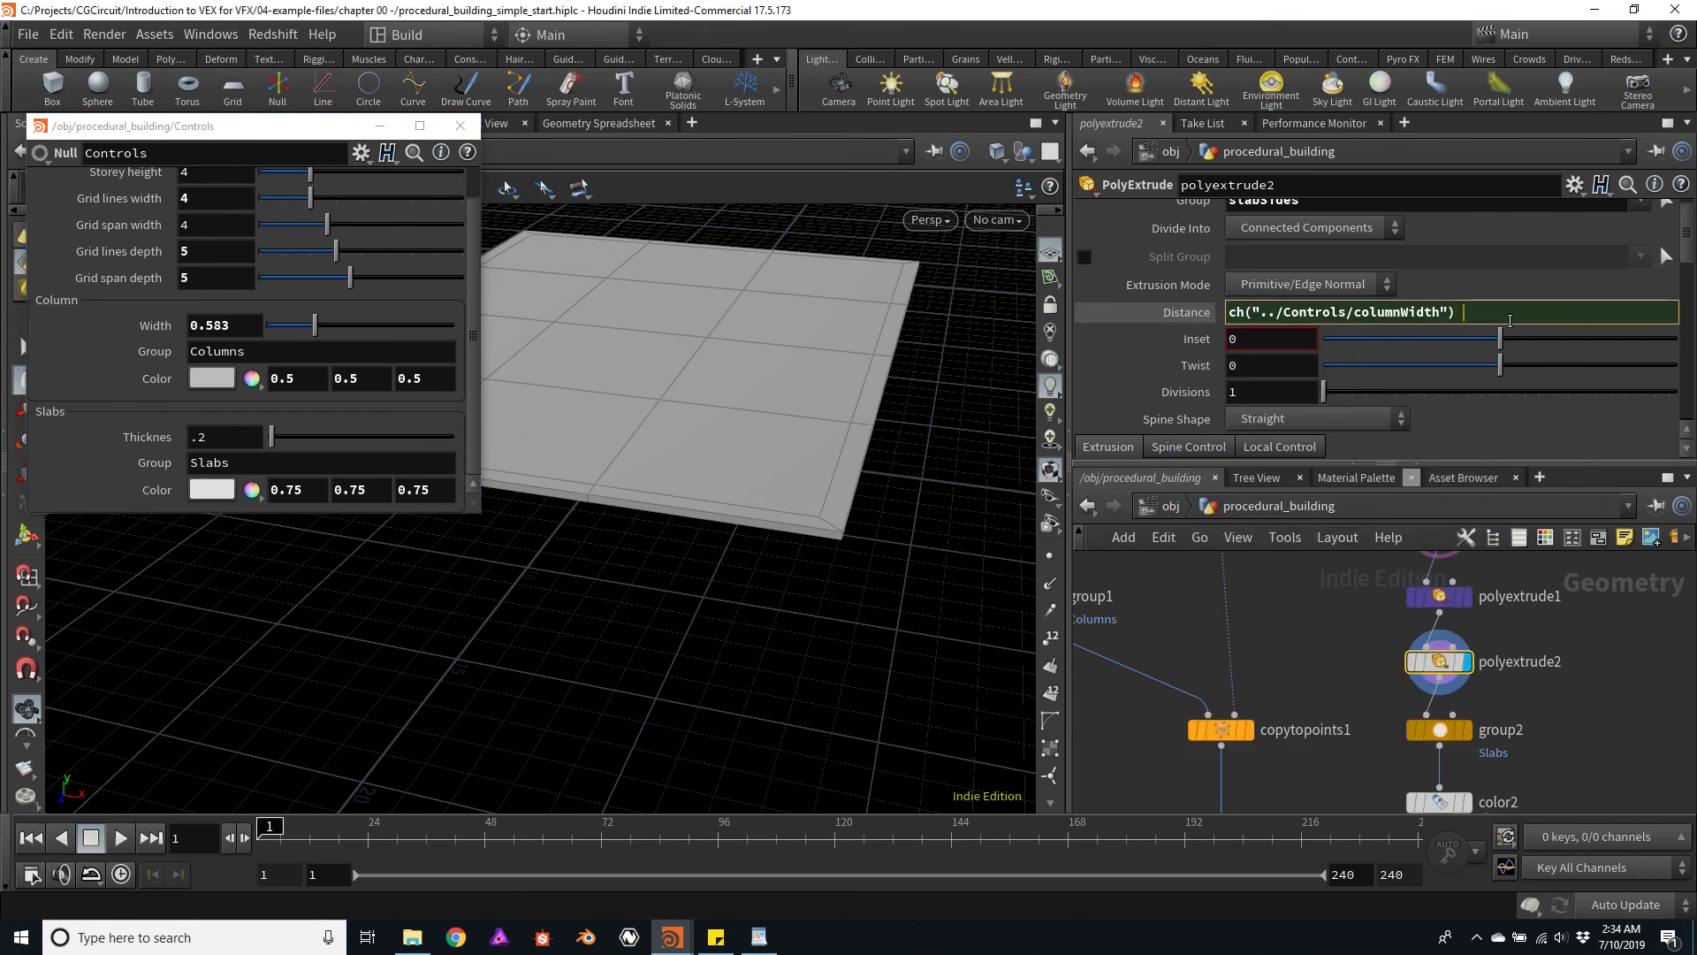
pyautogui.write('/ 2')
pyautogui.press('Return')
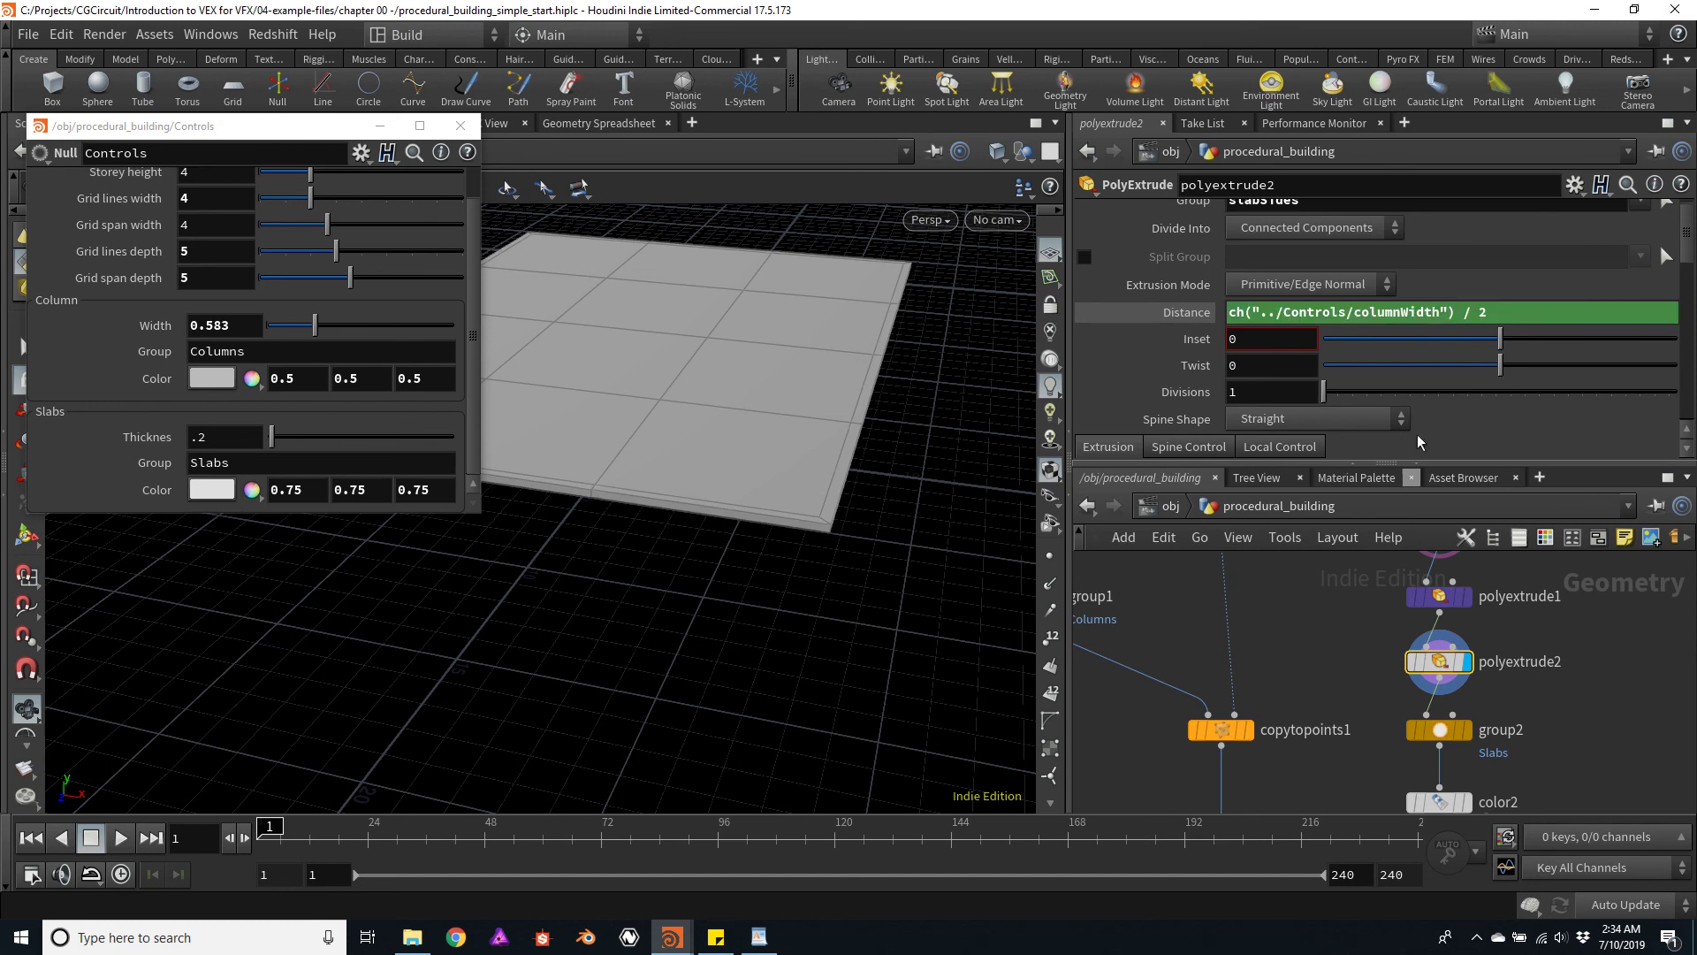
pyautogui.scroll(-3, 1610, 757)
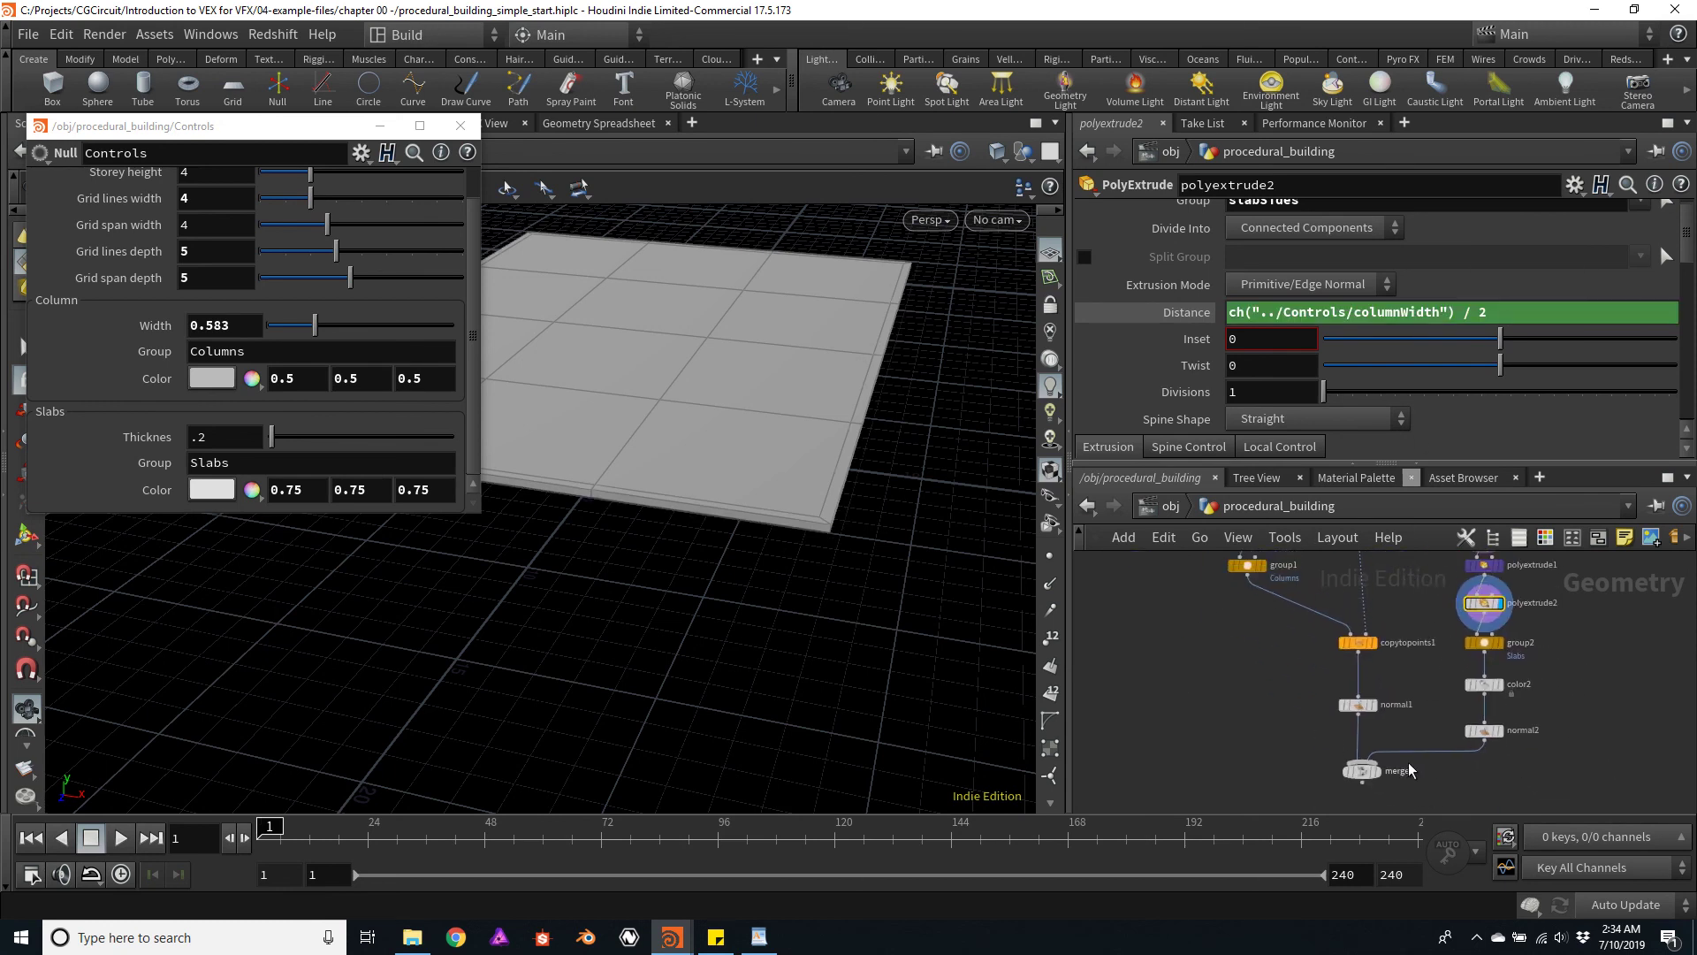
# Display merge1 to view the columns with the widened slab, and colour polyextrude2 purple
pyautogui.click(1377, 773)
pyautogui.click(1361, 772)
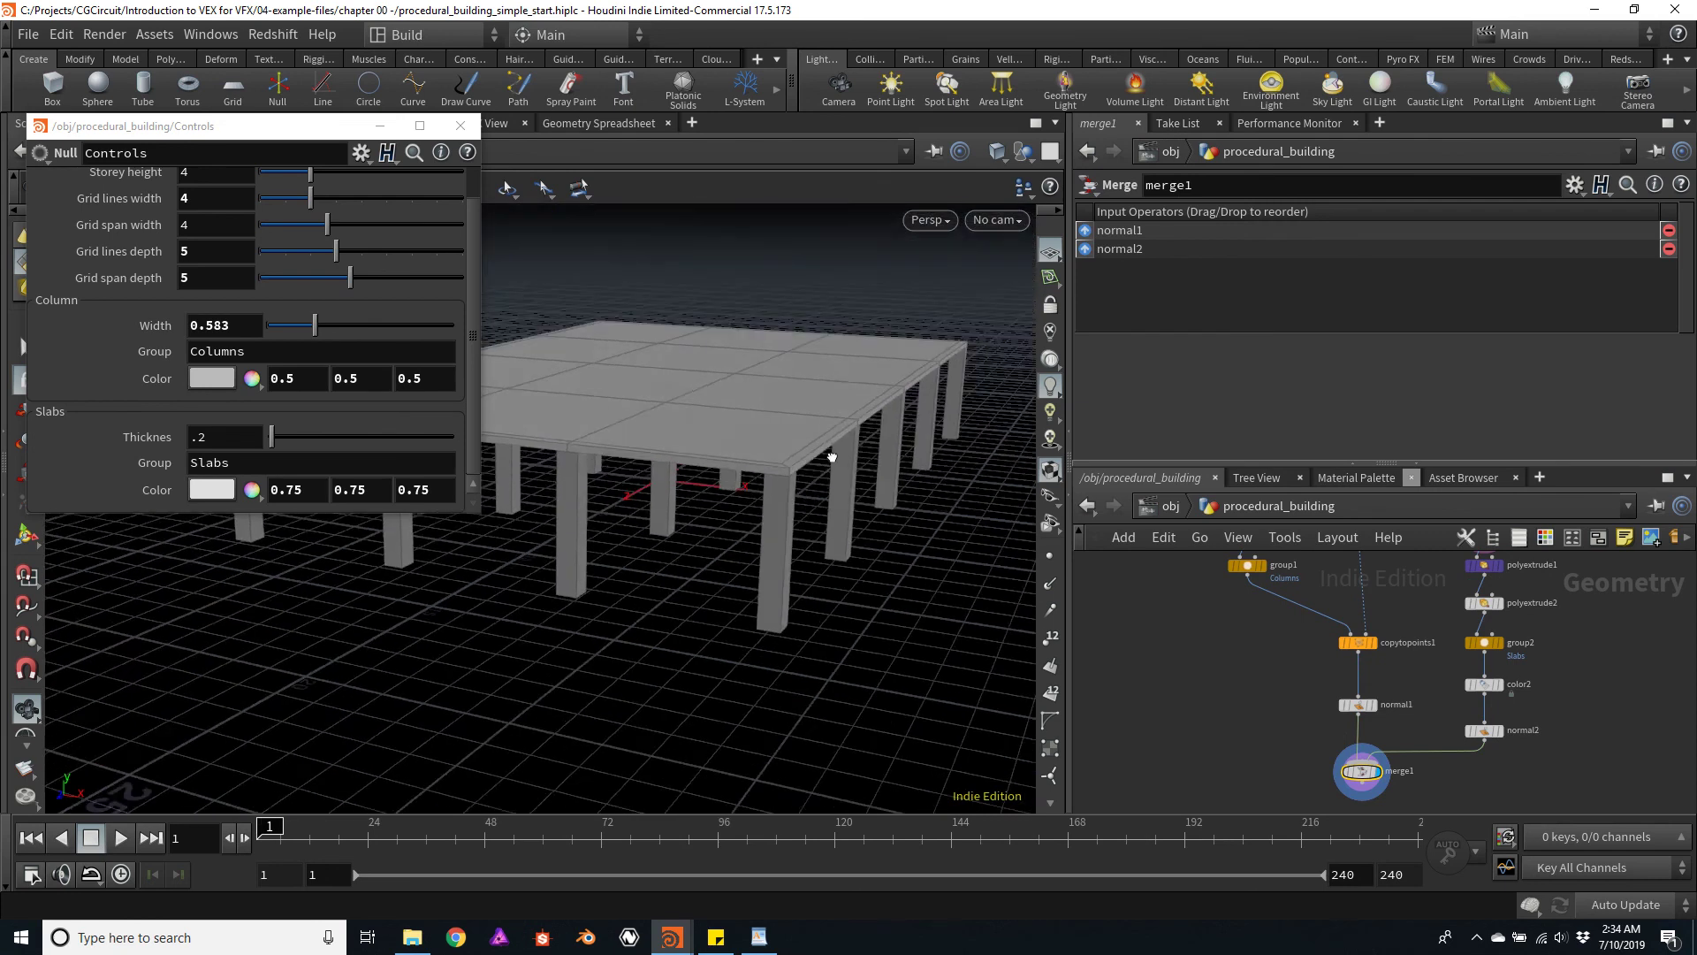
pyautogui.moveTo(832, 456); pyautogui.dragTo(893, 487)
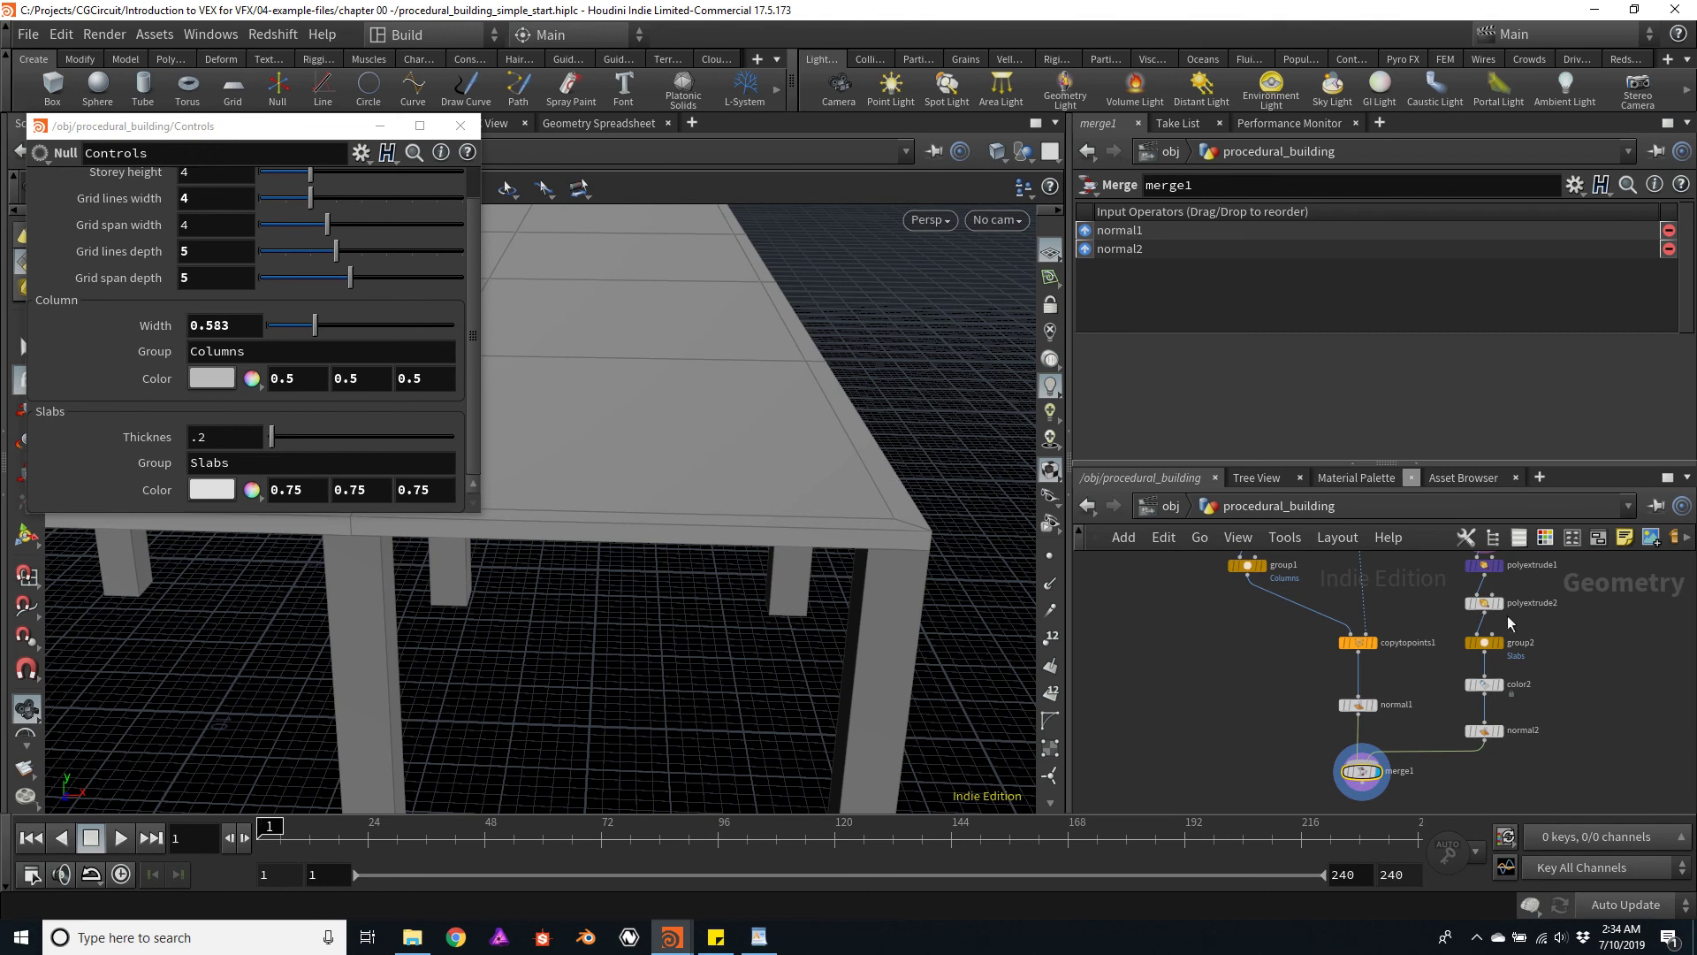
pyautogui.click(1485, 605)
pyautogui.press('c')
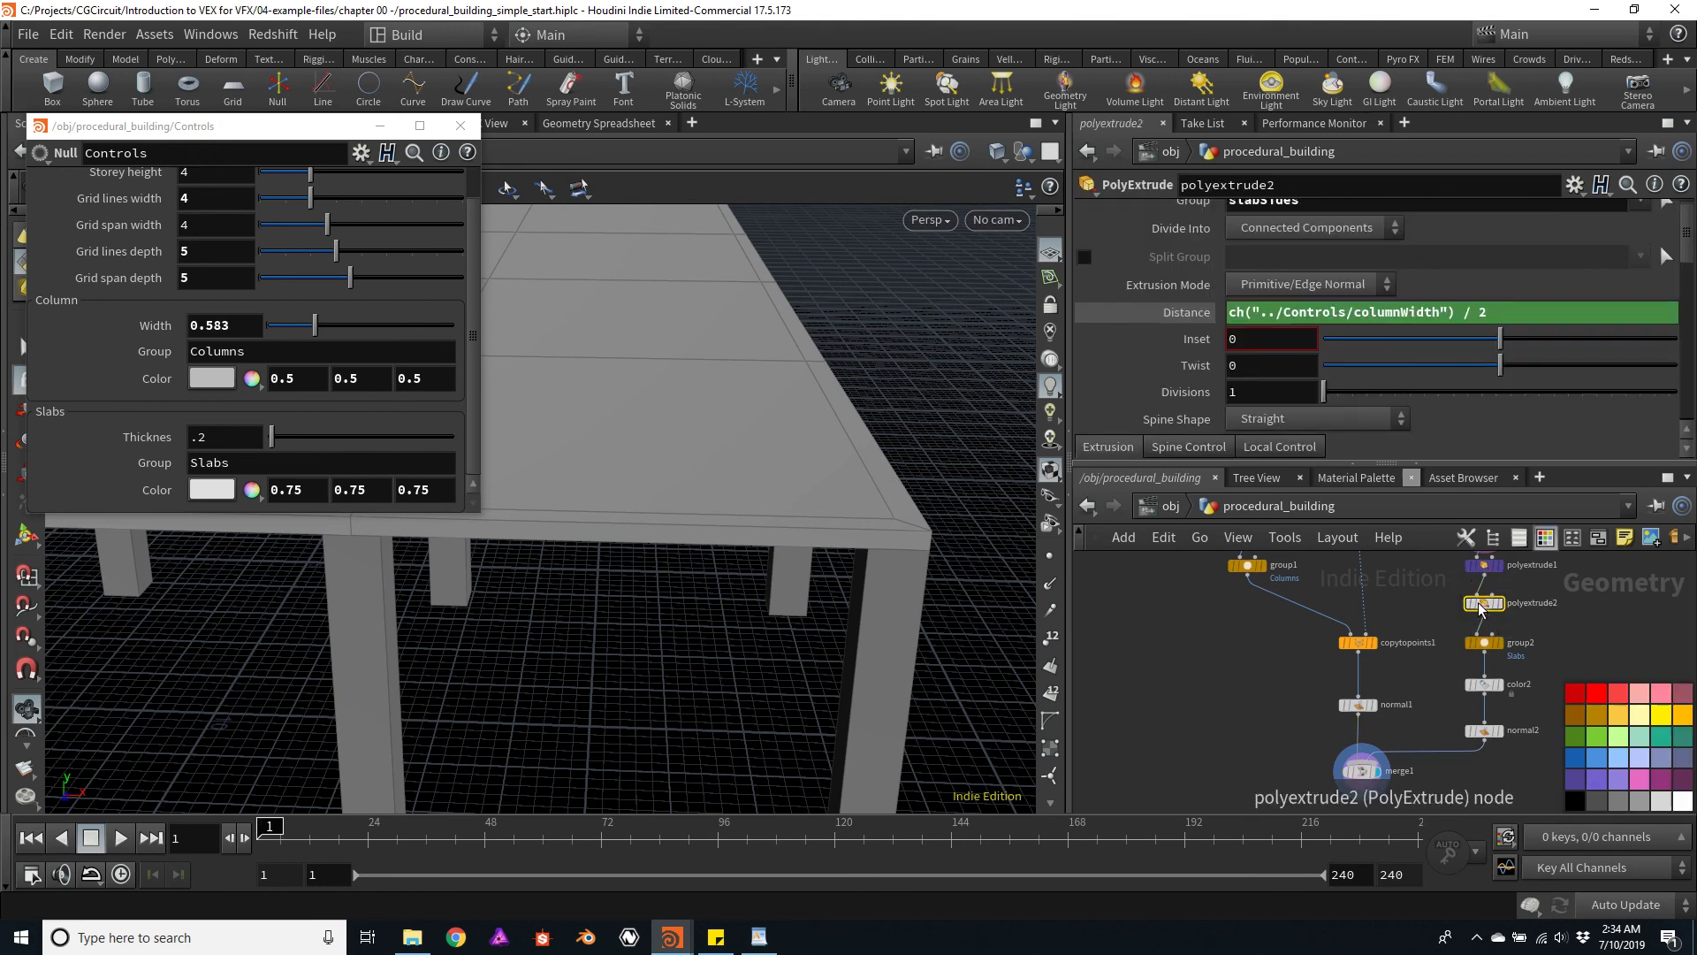